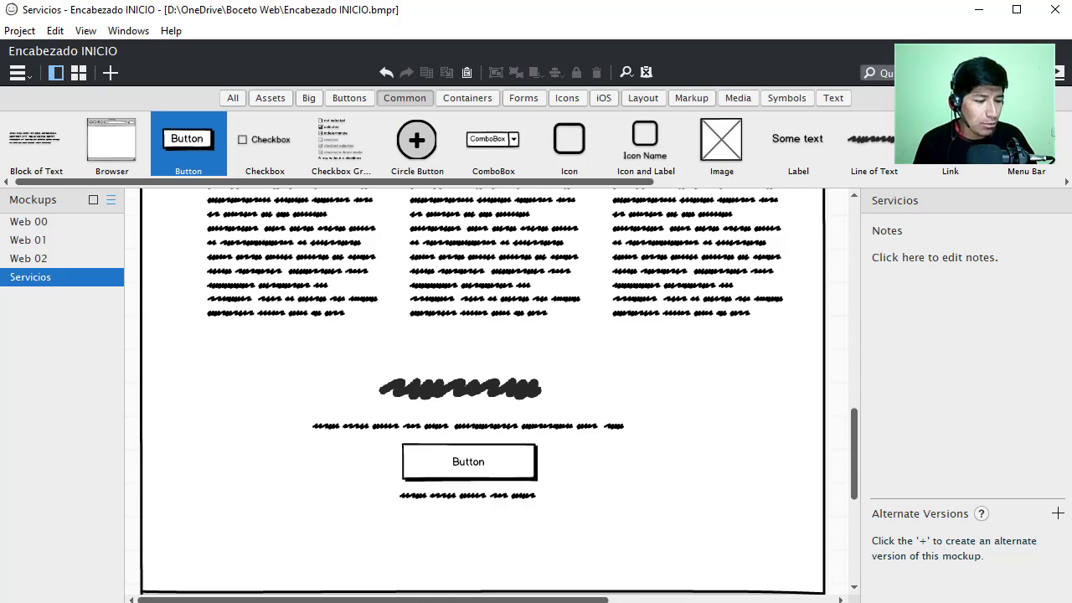
Review the Word content outline and the Servicios mockup in Balsamiq, and read through Todo-sobre-página-de-servicios.pdf in the browser
key(alt+Tab)
scroll(502, 473, up, 3)
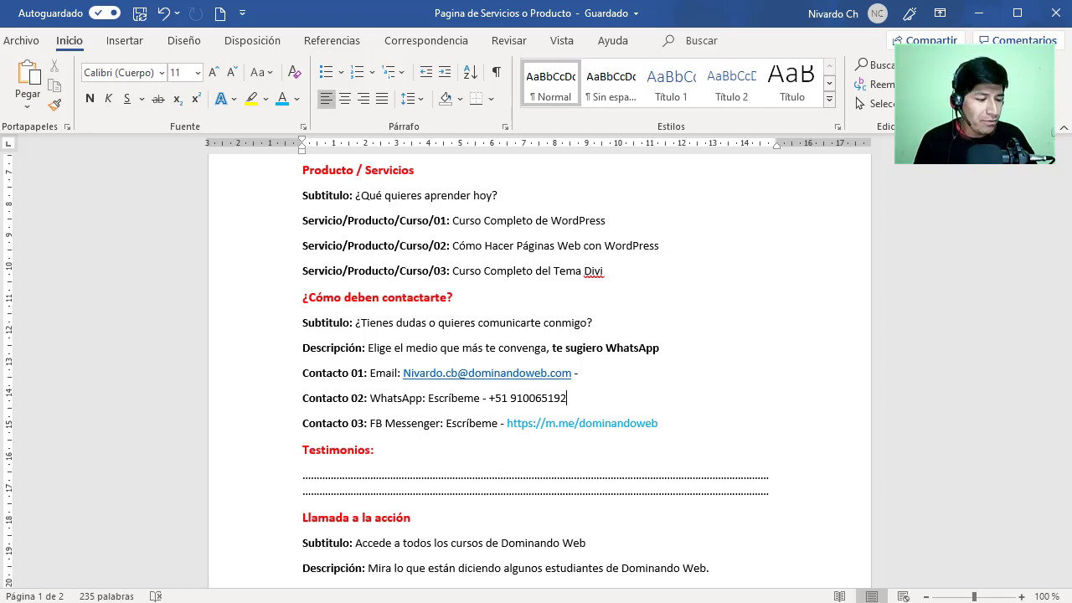
key(alt+Tab)
scroll(484, 411, up, 3)
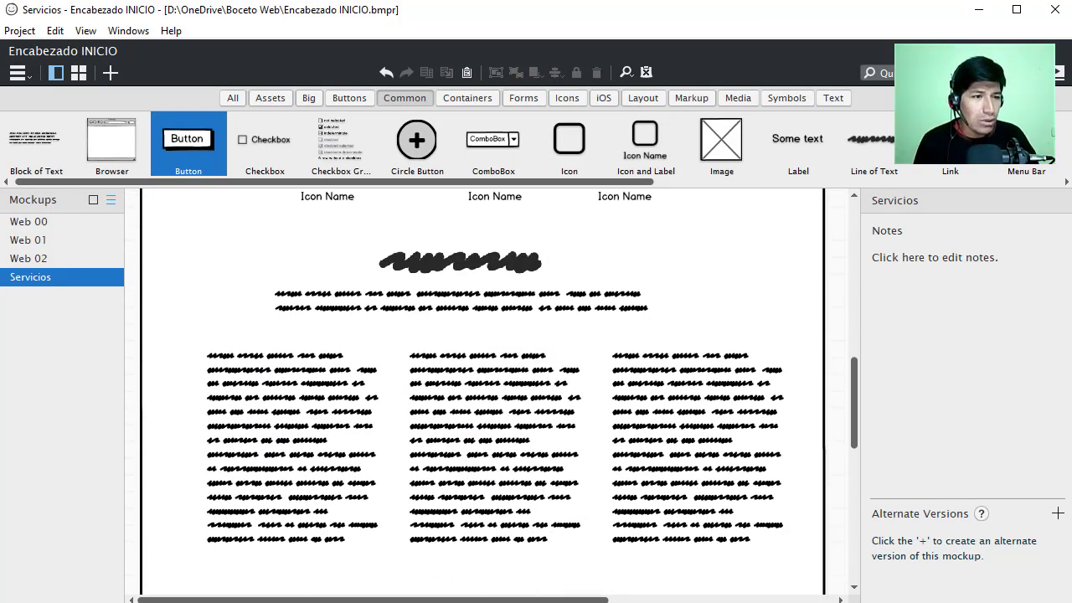
key(alt+Tab)
scroll(450, 399, up, 5)
scroll(450, 399, up, 5)
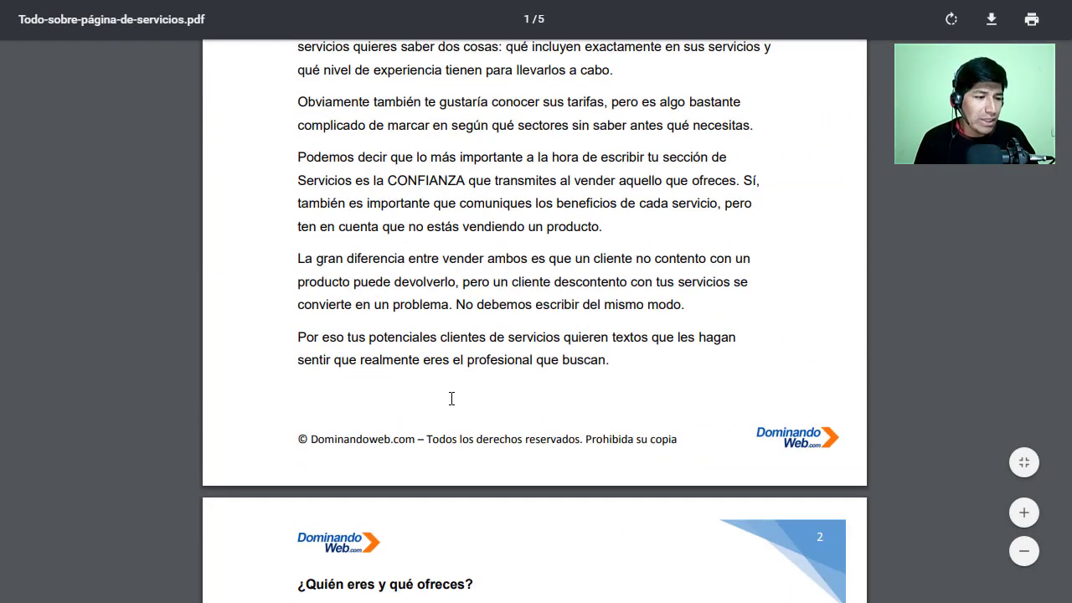
scroll(451, 399, up, 6)
scroll(451, 400, down, 3)
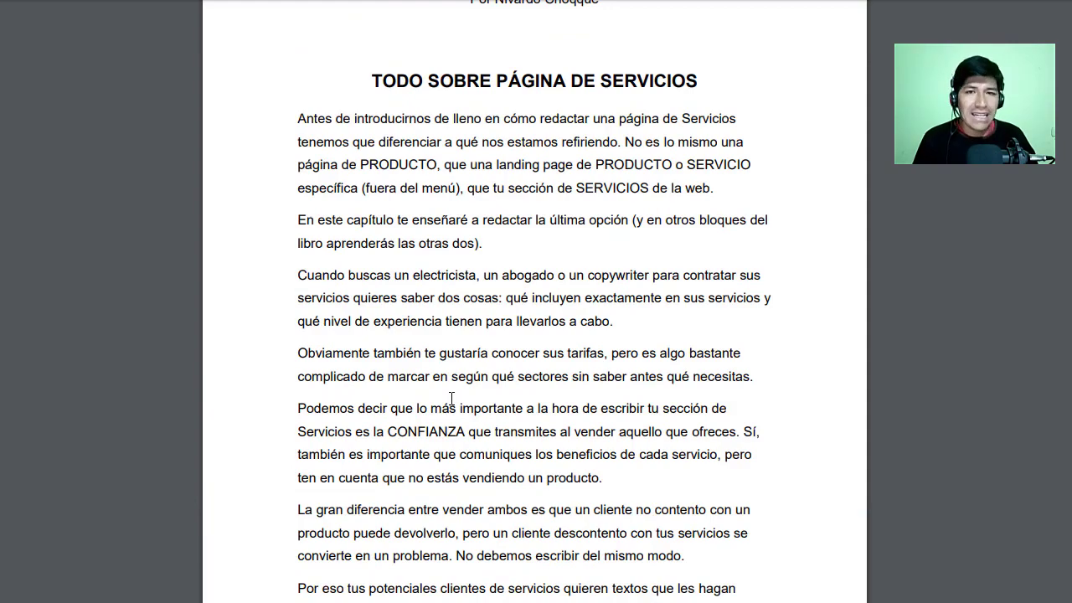
scroll(450, 399, down, 7)
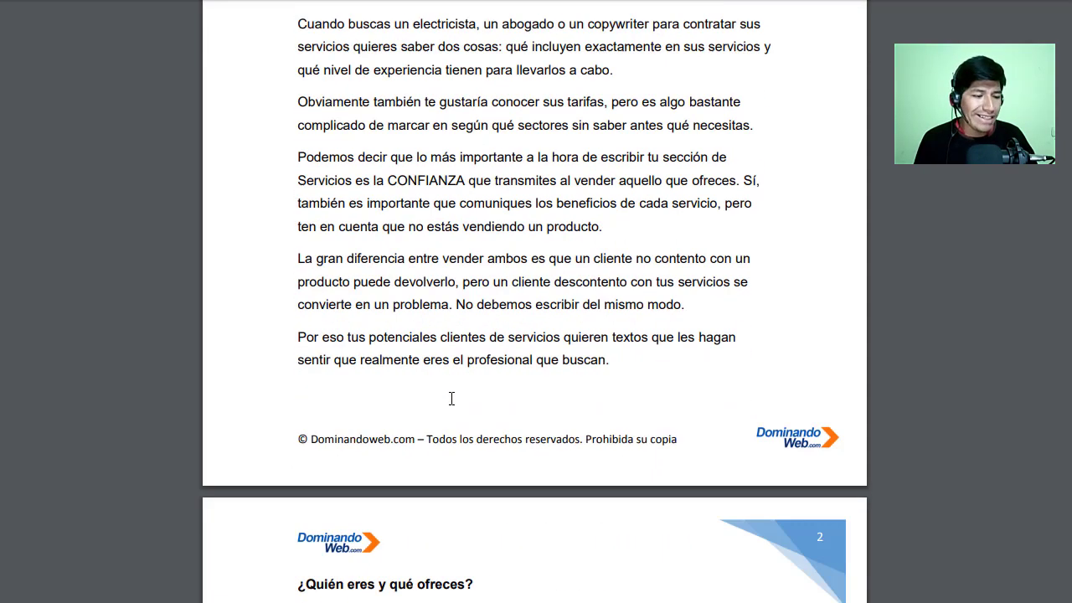
scroll(450, 400, down, 5)
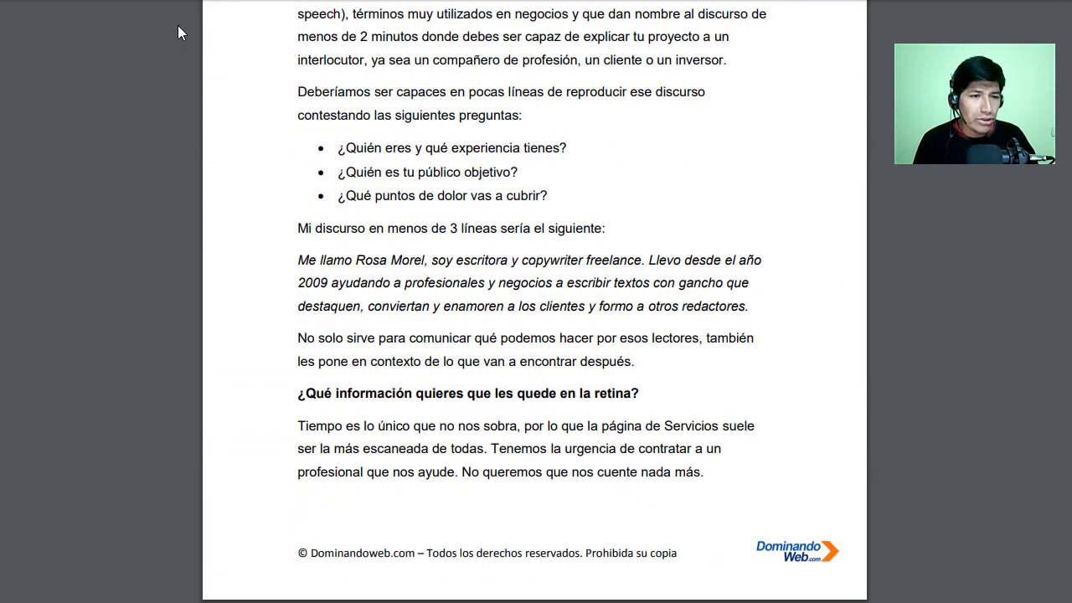
Open the site's Servicios page for editing, change its title to "Cursos Online" and update the page
key(ctrl+Tab)
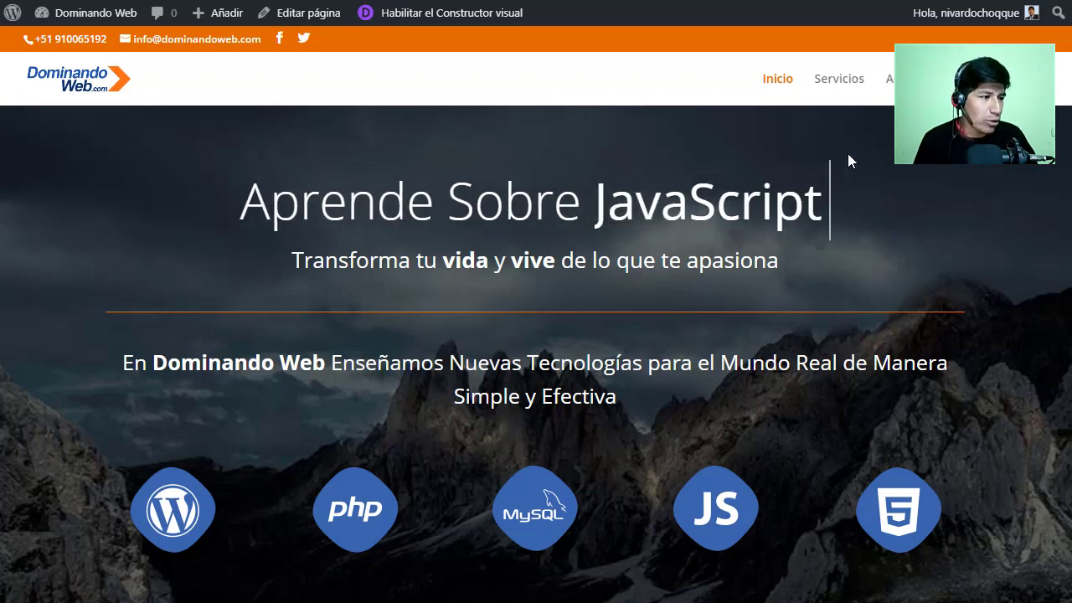
click(837, 84)
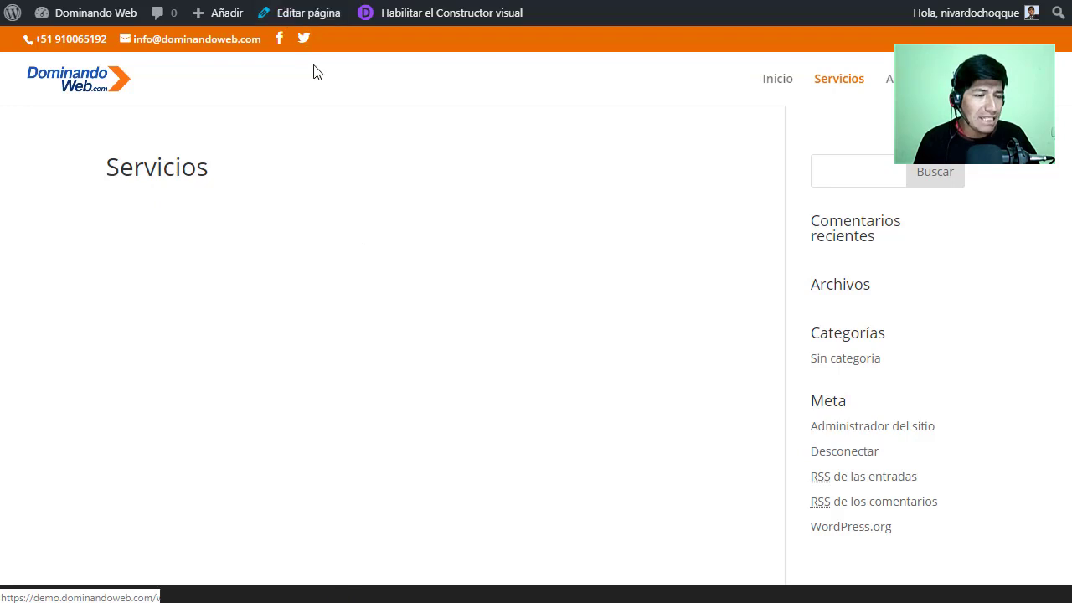
click(305, 24)
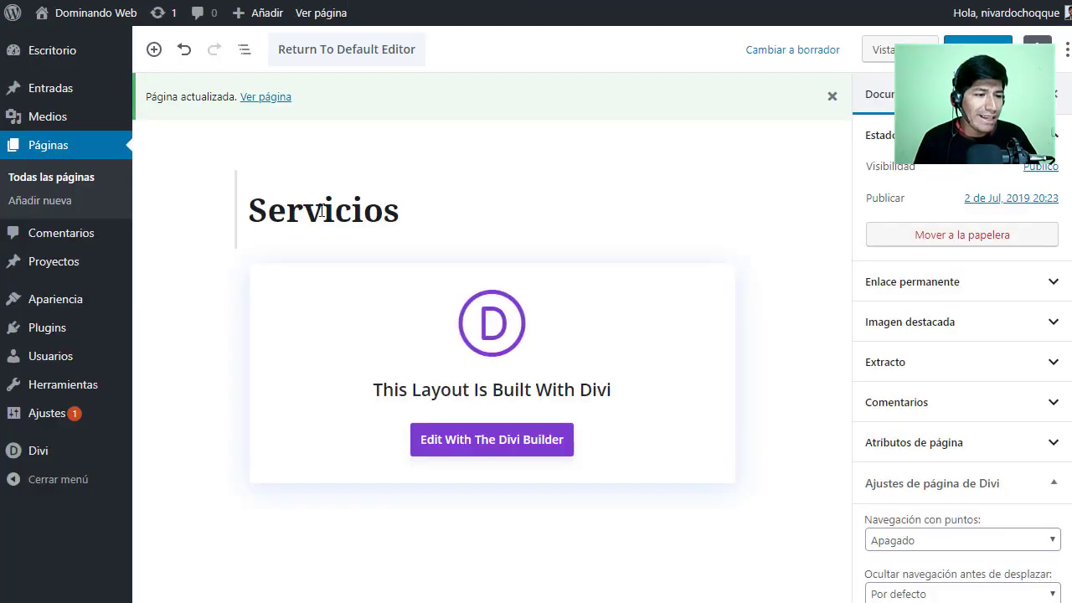
click(322, 210)
drag(400, 209, 248, 206)
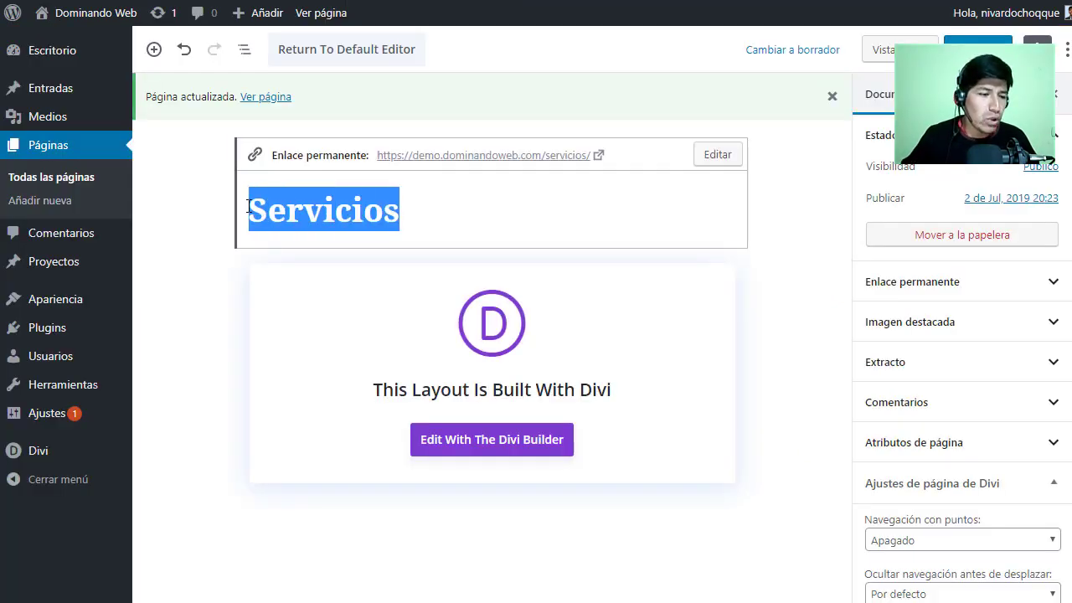
text(Cursos Online)
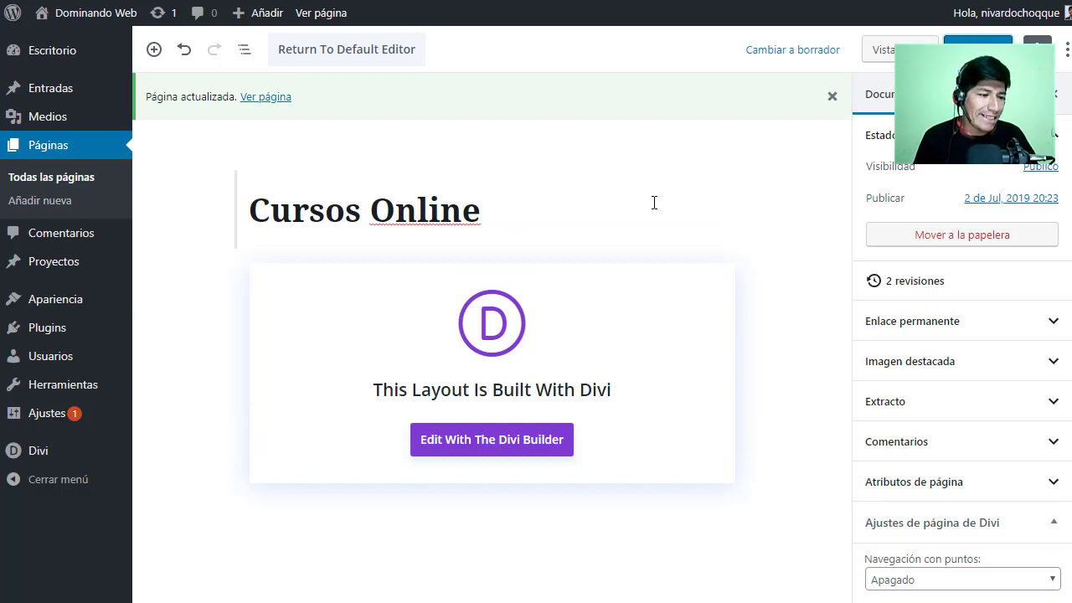
Visit the site in a separate tab, check the Cursos Online page there, and close that tab
mouse_move(97, 15)
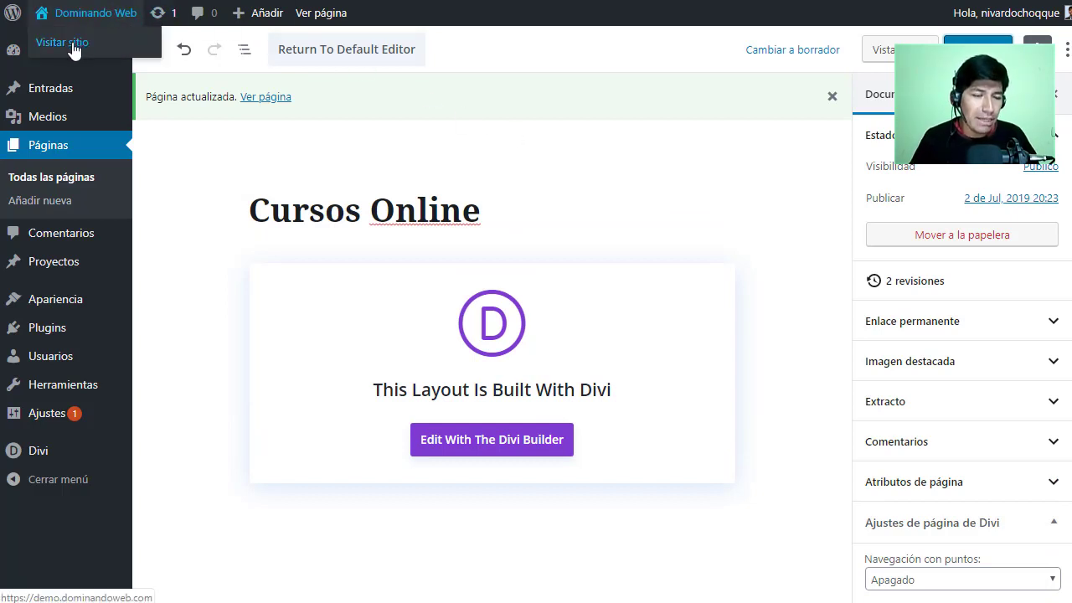
right_click(73, 45)
click(111, 53)
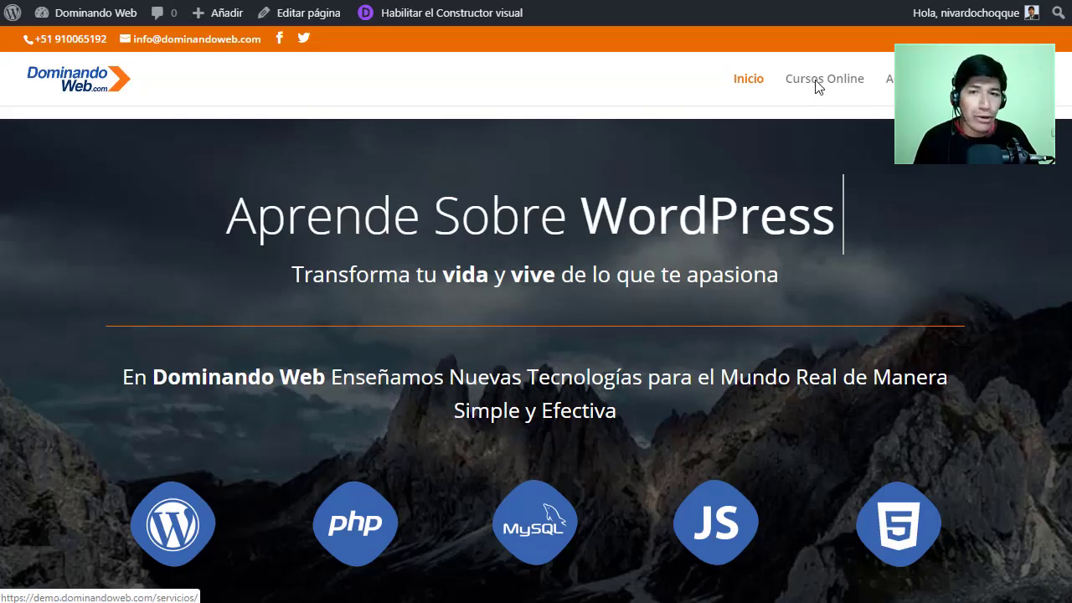
click(819, 88)
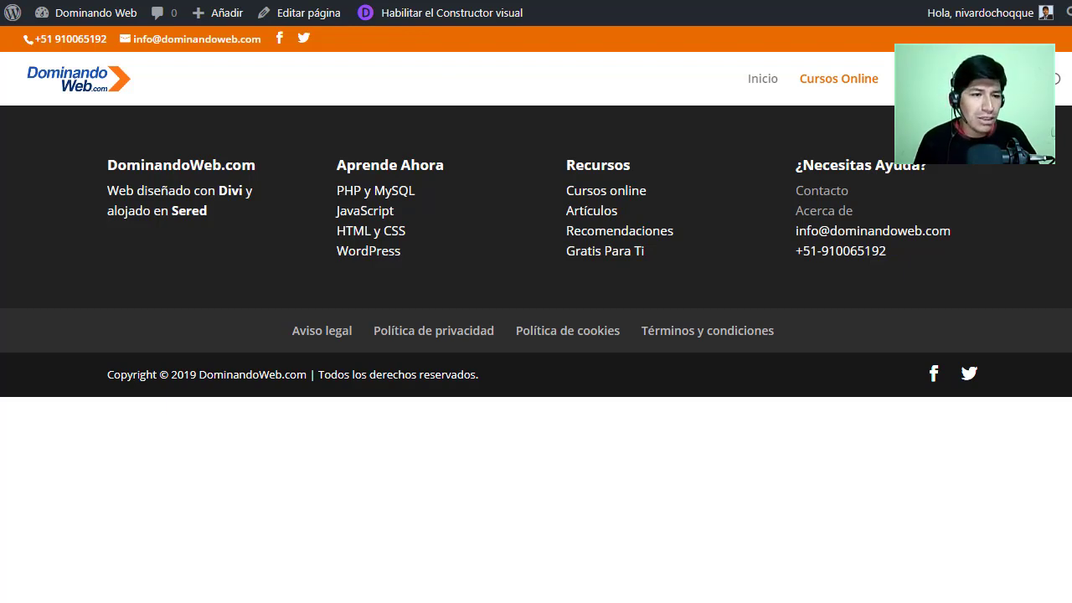
key(ctrl+w)
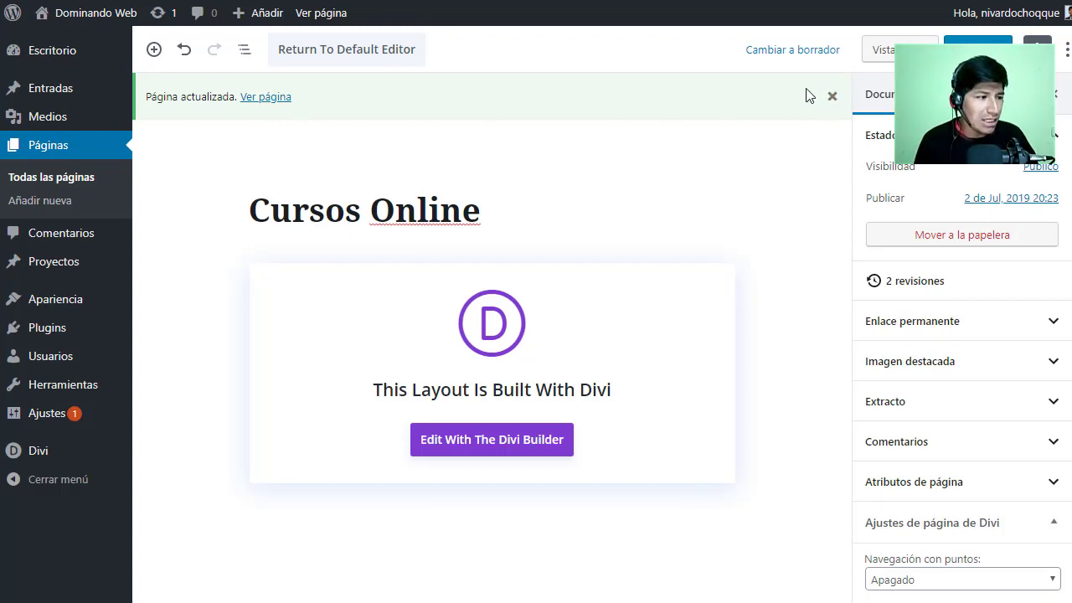
Change the page's permalink slug to "cursos-online" and save the page
click(831, 96)
click(347, 161)
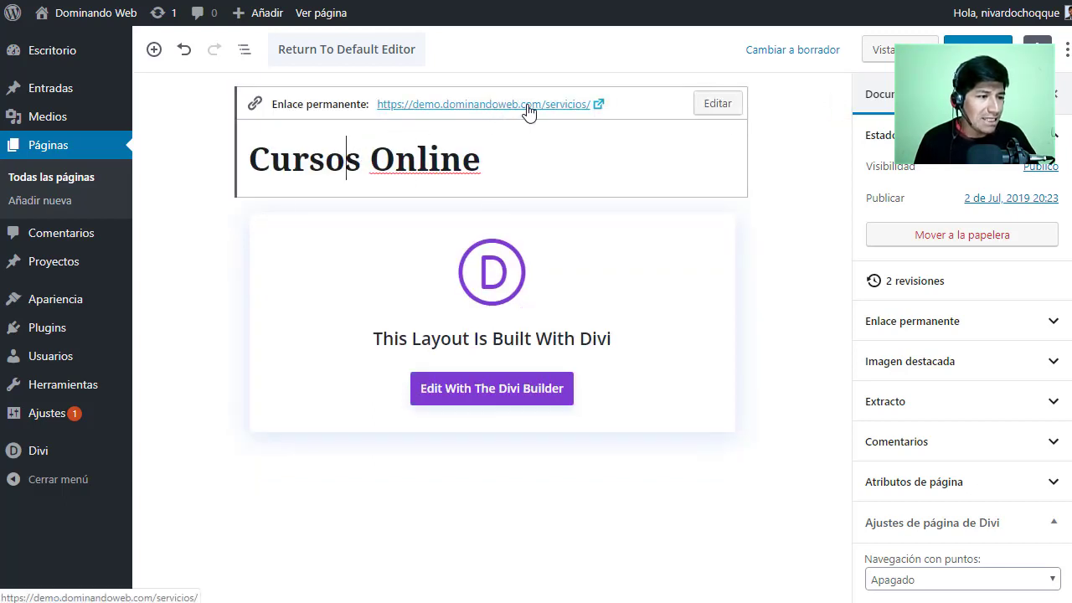
click(713, 106)
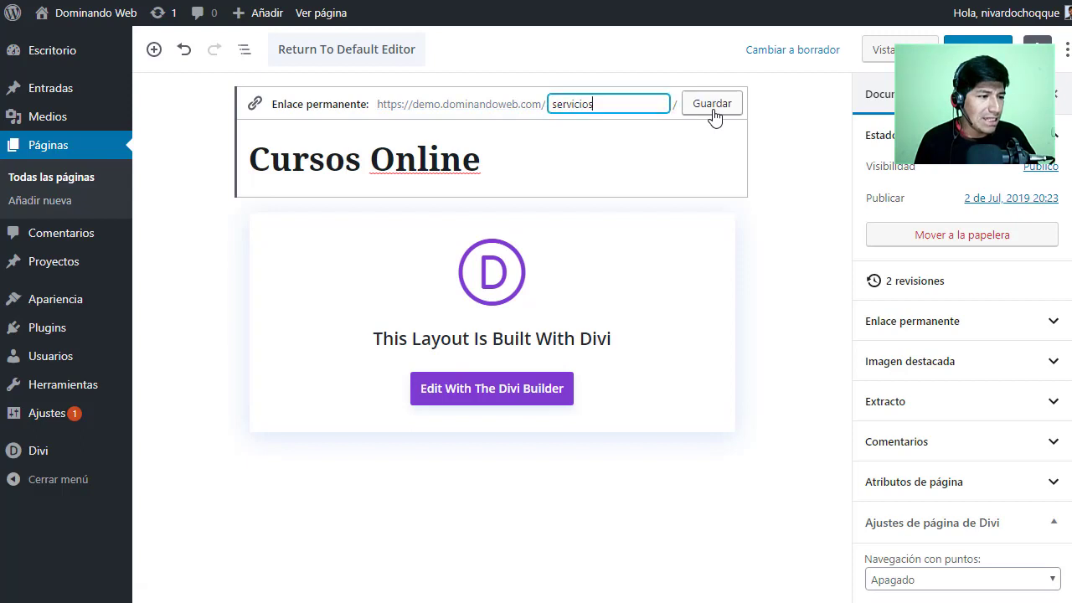
drag(625, 103, 560, 104)
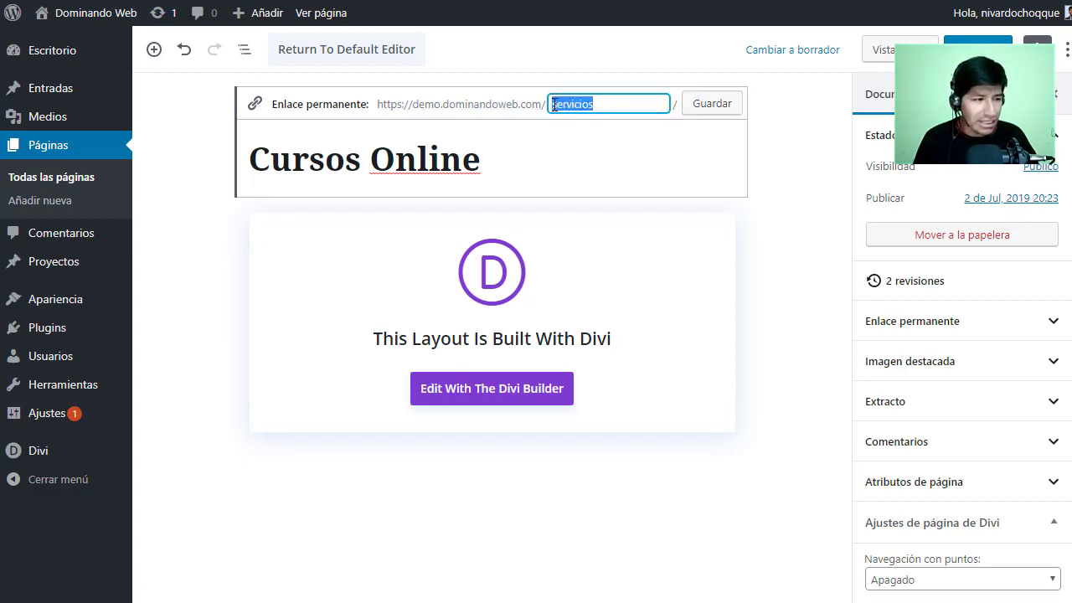
key(BackSpace)
click(711, 111)
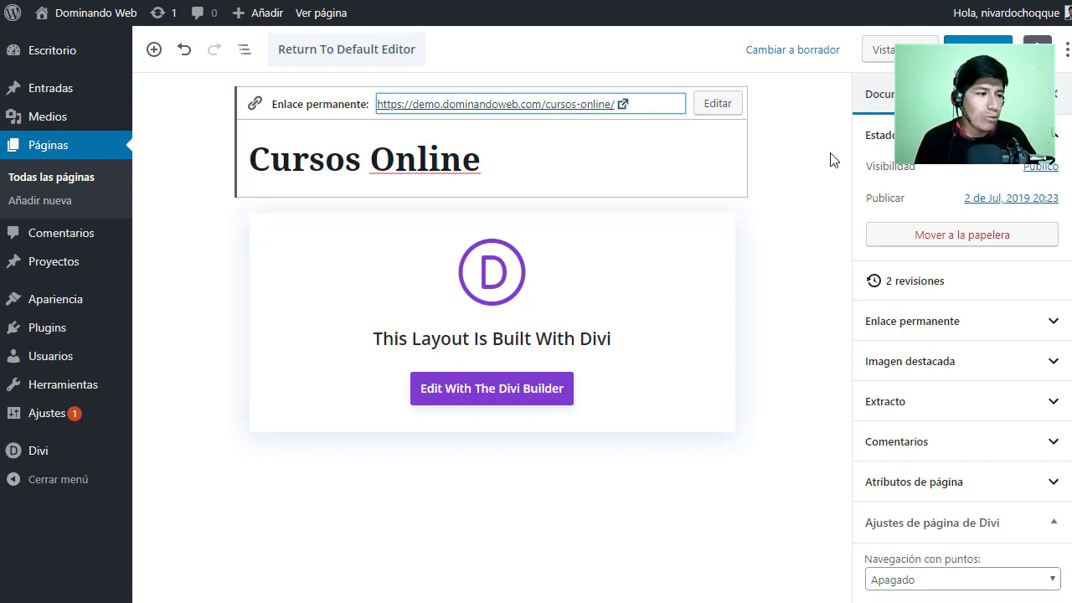
key(ctrl+s)
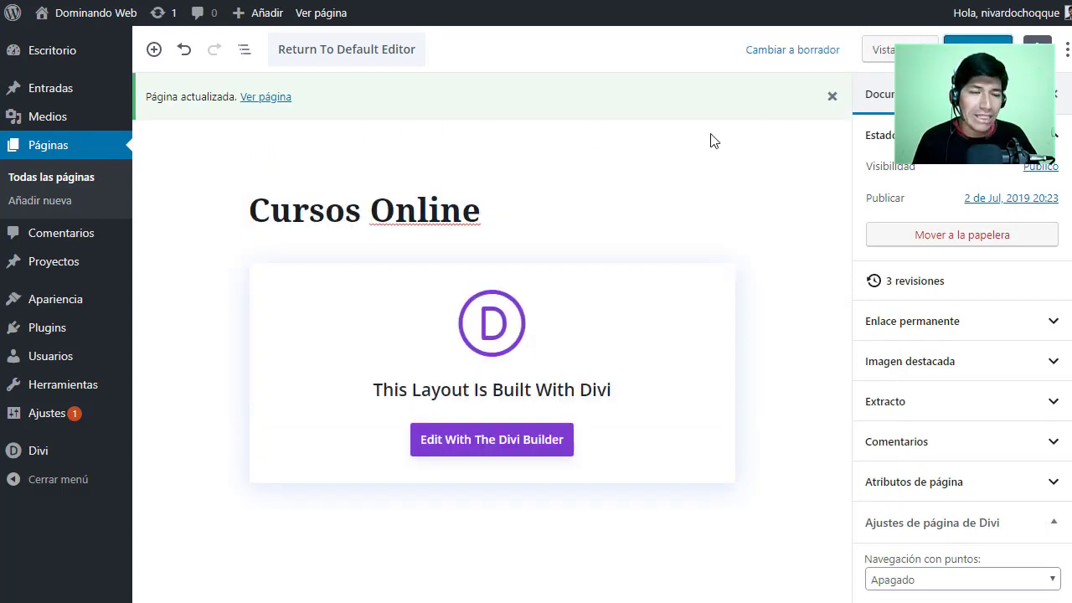
View the updated page, enable the Divi visual builder, check the Servicios mockup meanwhile, and choose to build from scratch
click(264, 97)
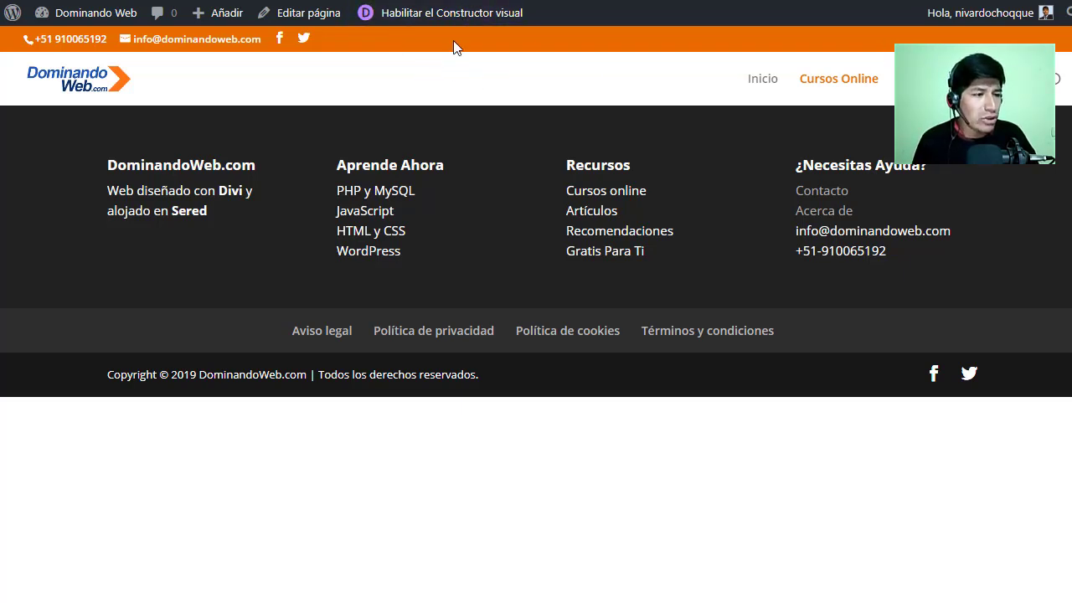
click(444, 15)
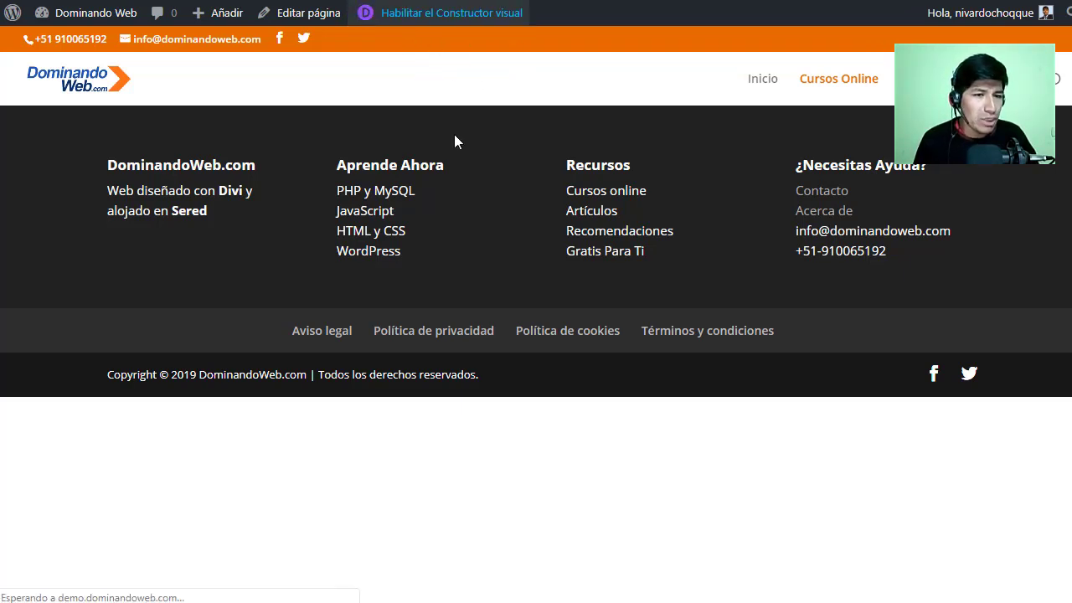
key(alt+Tab)
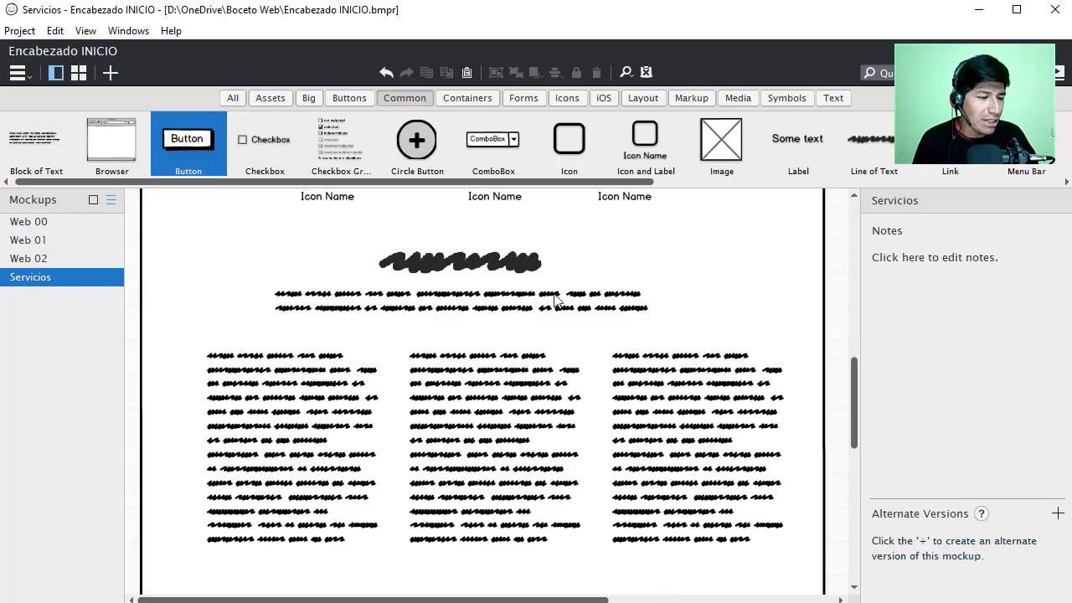
scroll(750, 394, up, 1)
drag(853, 398, 853, 258)
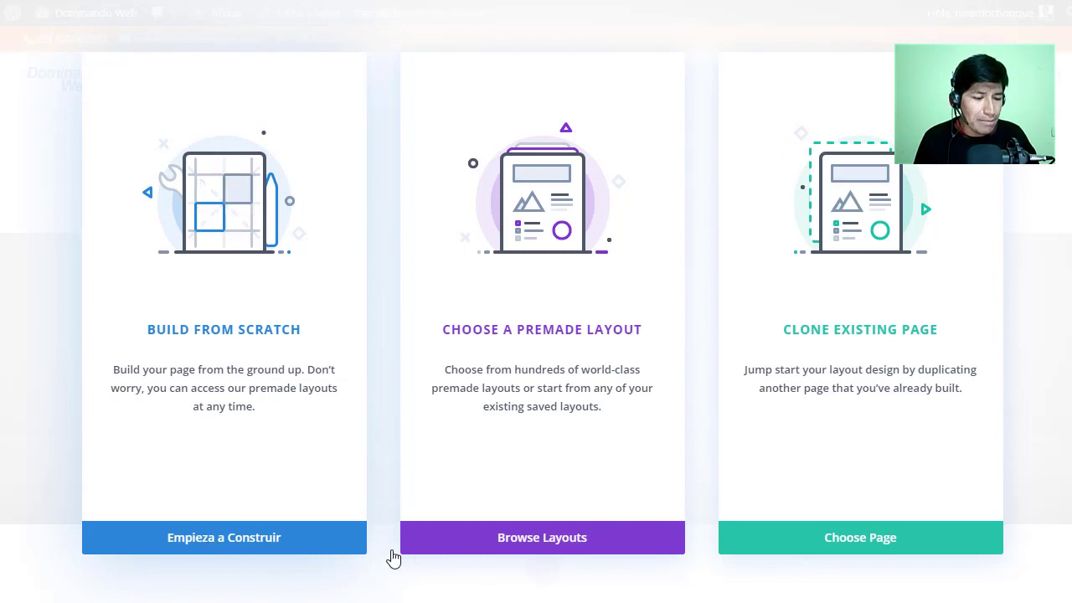
click(176, 546)
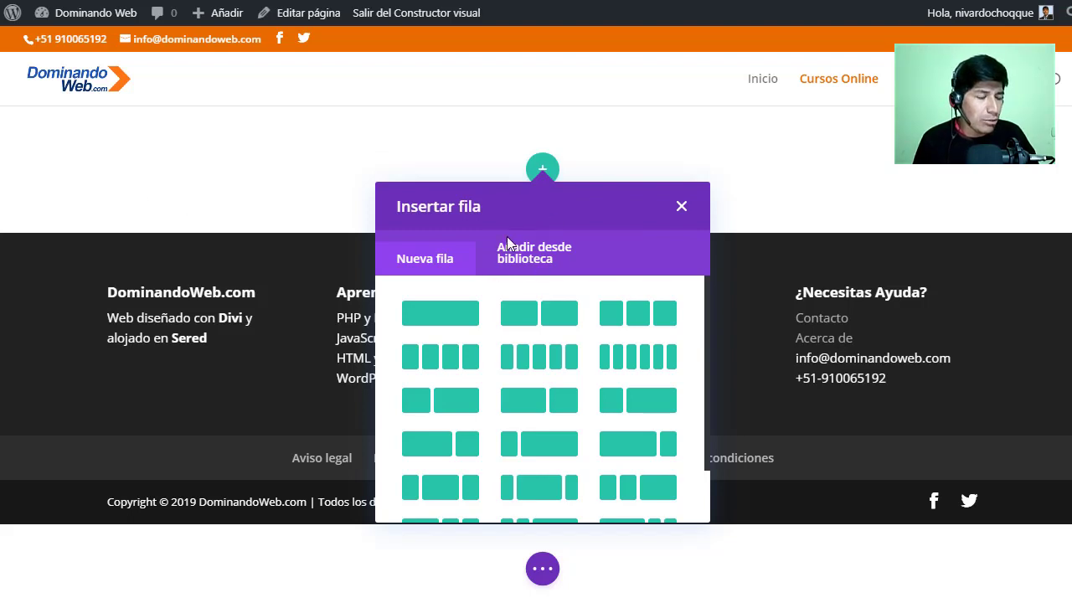
Insert a single-column row and add a Texto module to it
click(440, 313)
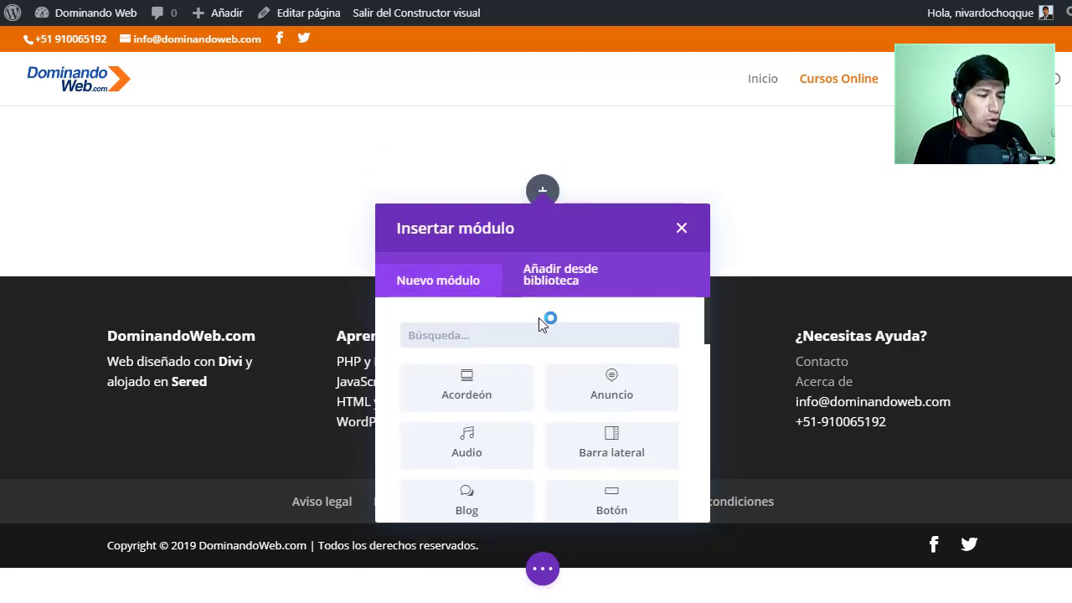
scroll(549, 394, down, 8)
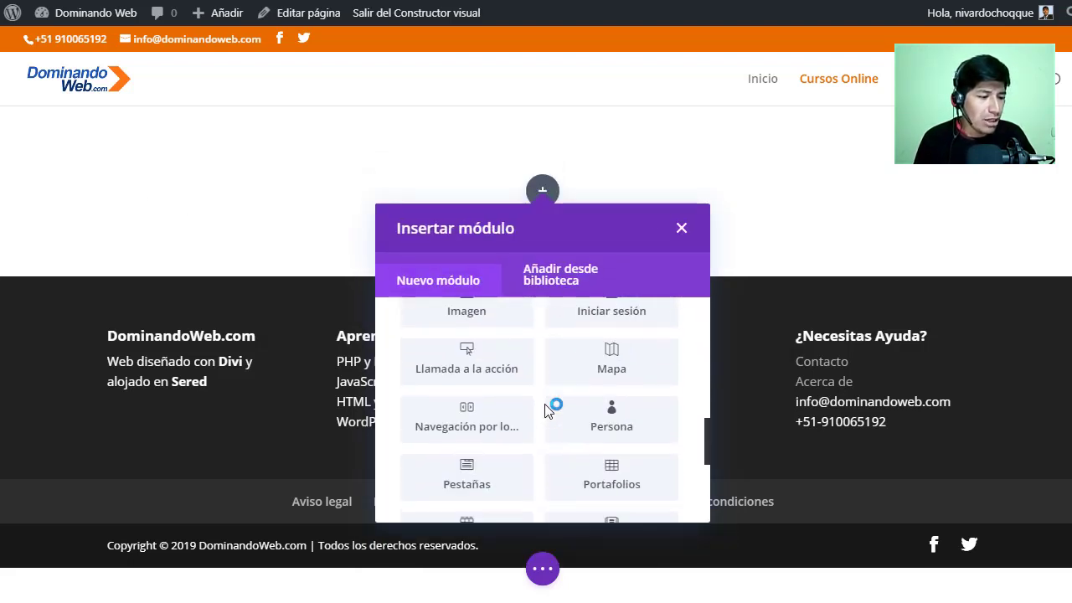
scroll(548, 410, down, 5)
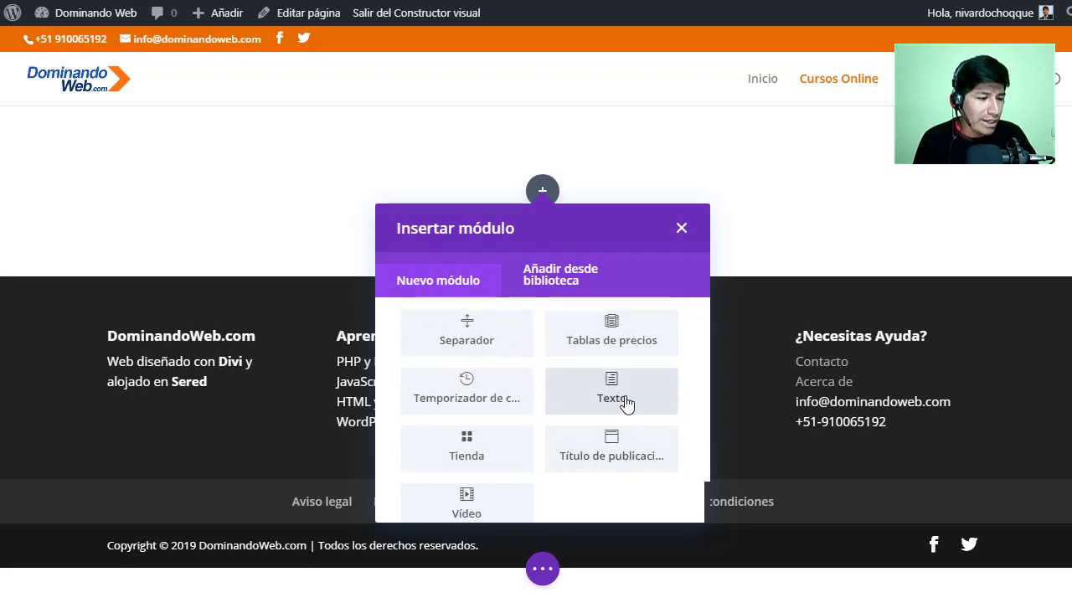
click(617, 401)
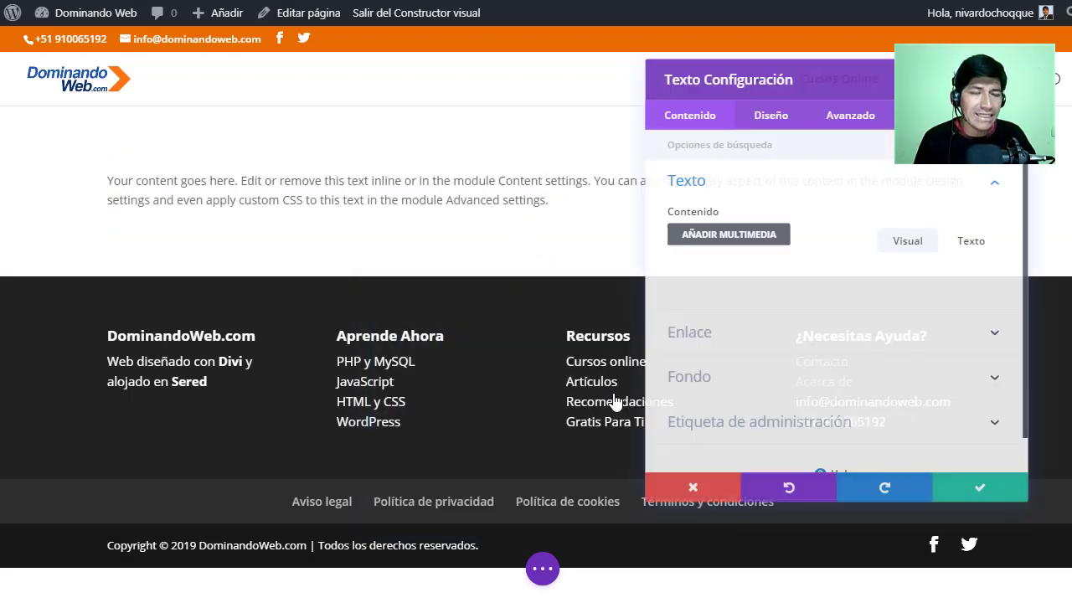
Delete the text module's placeholder content and turn on plain-text pasting
triple_click(777, 401)
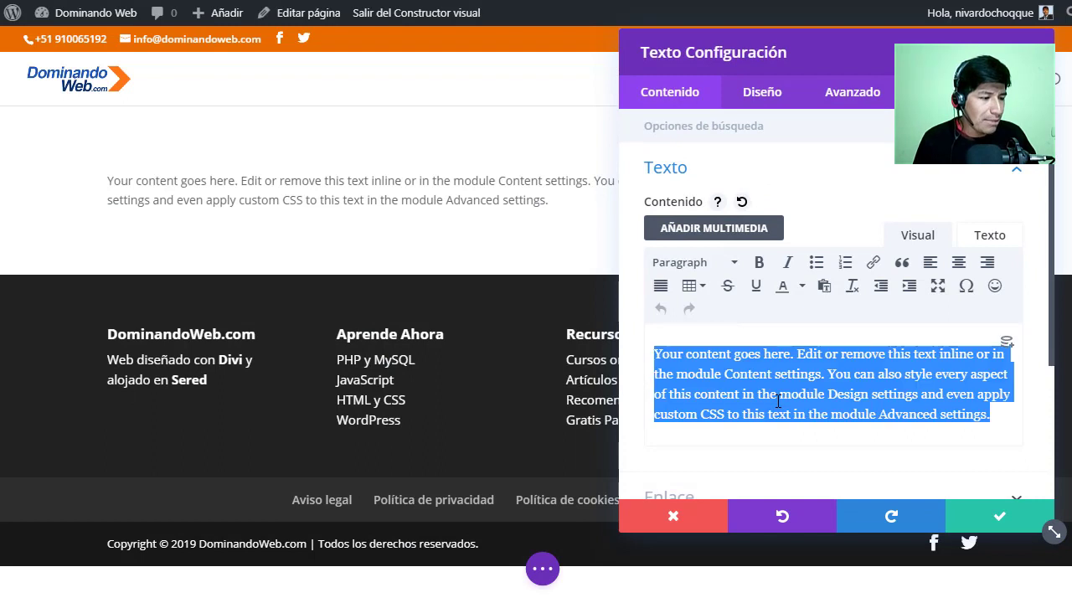
key(Delete)
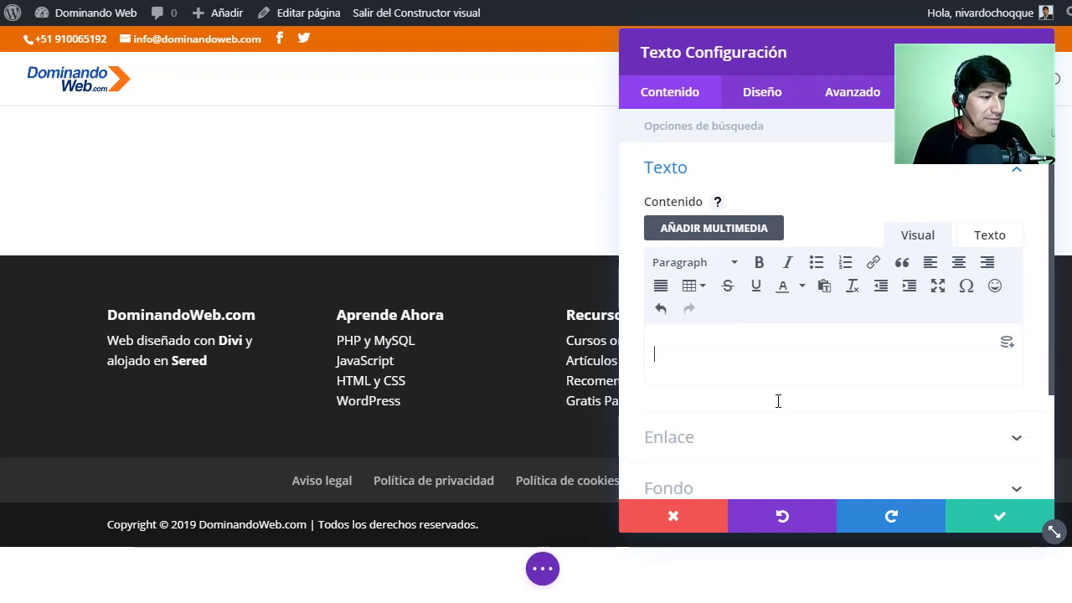
click(823, 288)
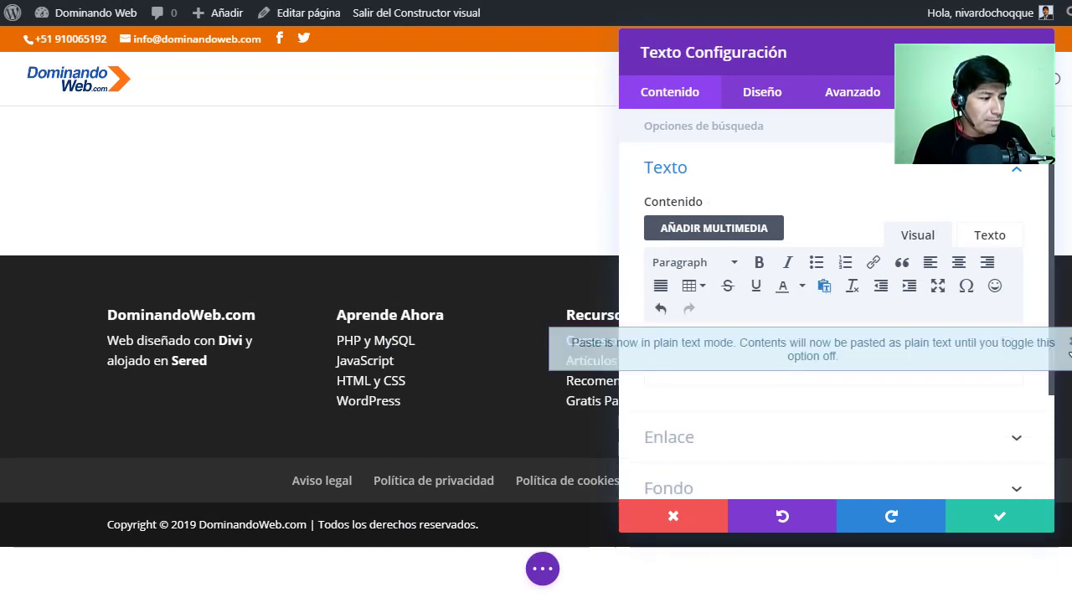
Copy the Título and Subtitulo lines of the Encabezado section from the Word document and paste them into the Divi text module
key(alt+Tab)
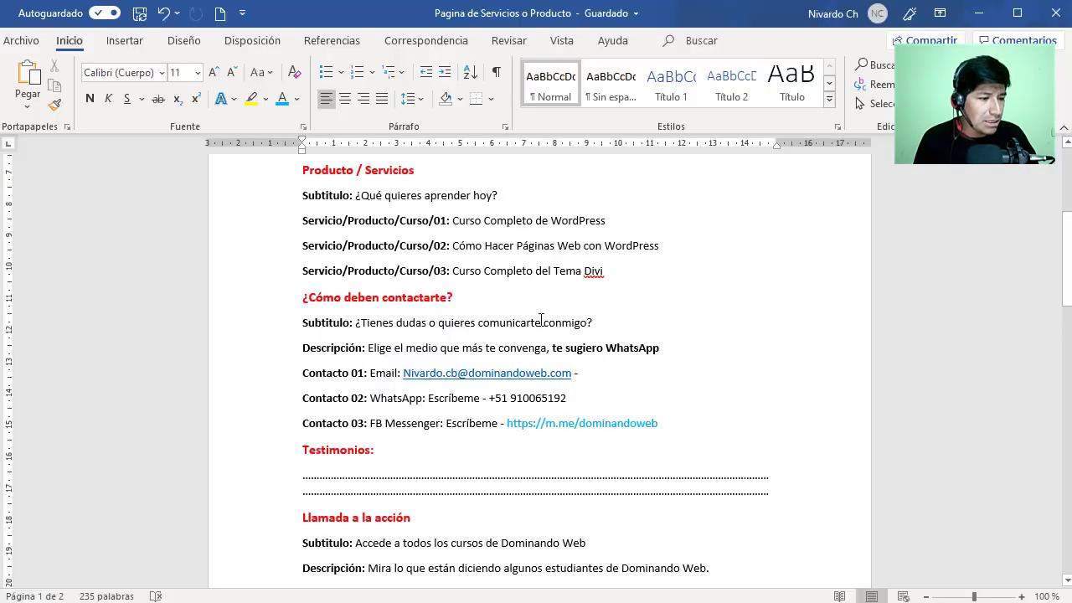
scroll(541, 320, up, 5)
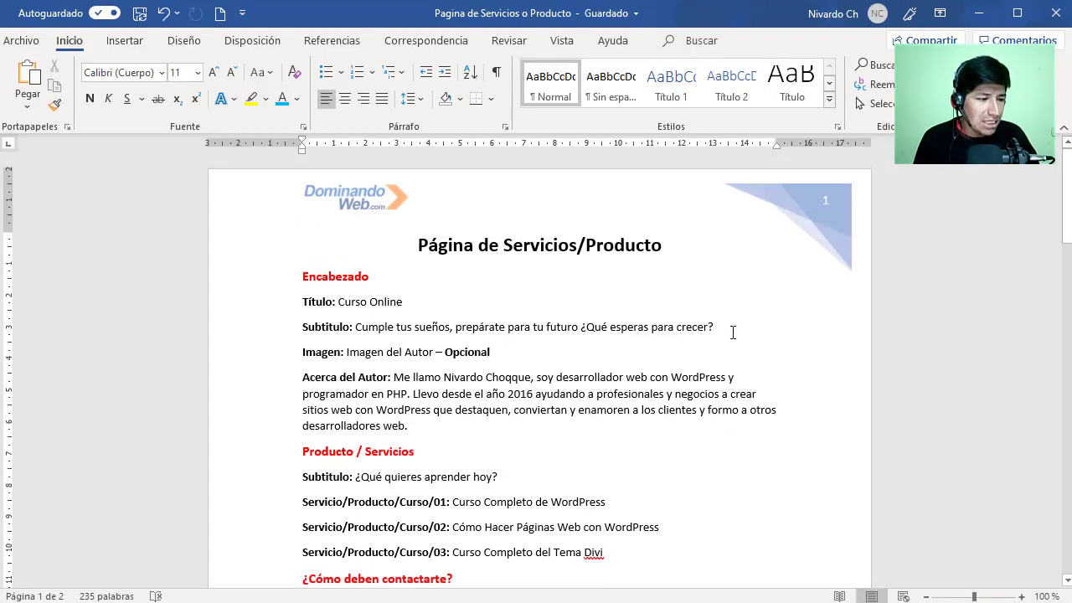
drag(718, 327, 303, 301)
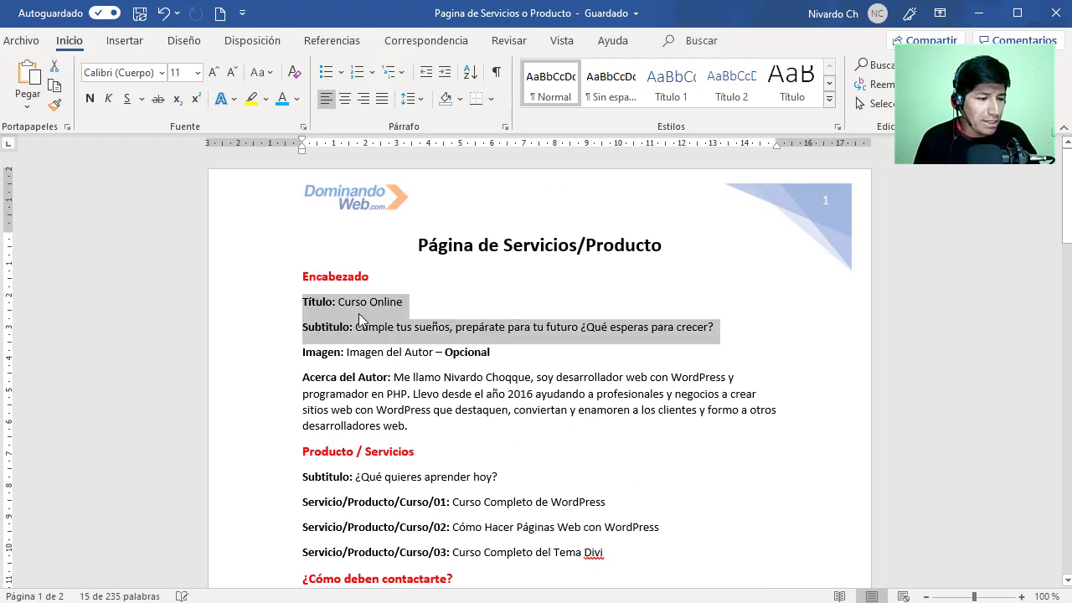
right_click(391, 334)
click(401, 350)
key(alt+Tab)
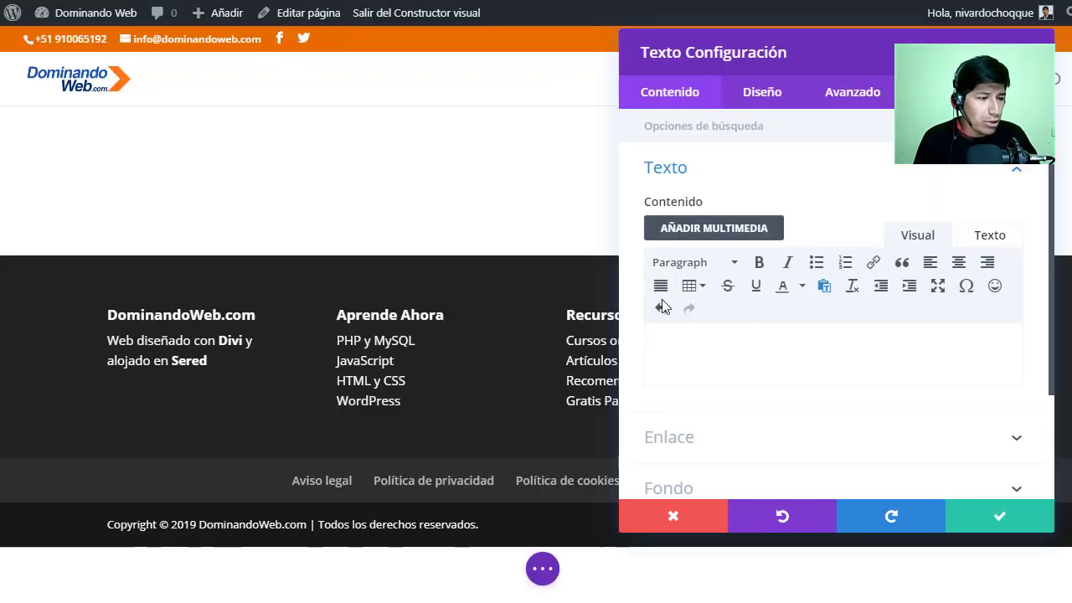
click(700, 354)
right_click(701, 354)
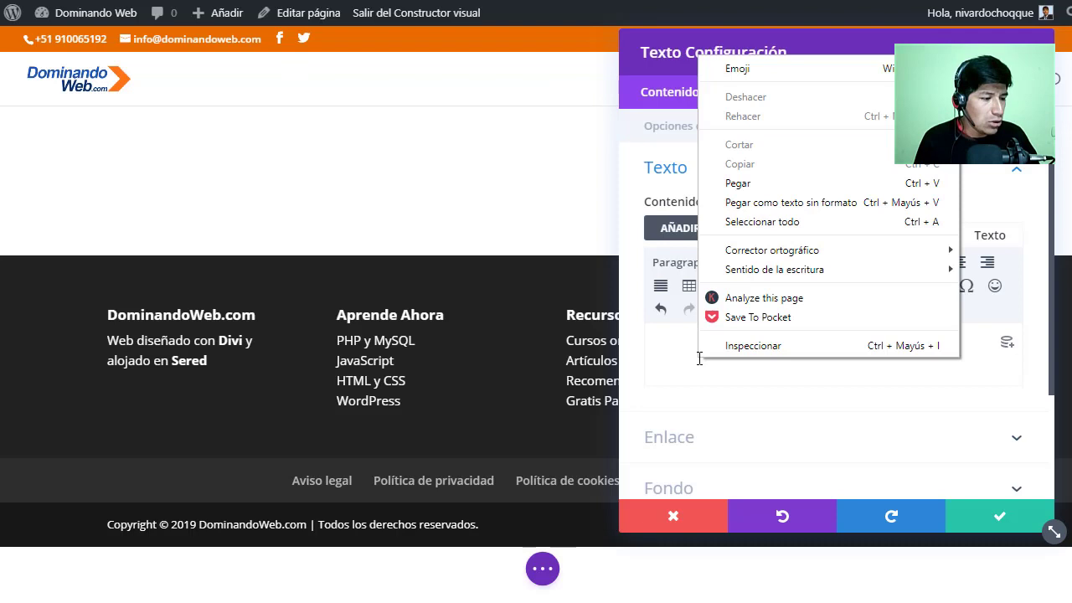
click(756, 187)
key(ctrl+v)
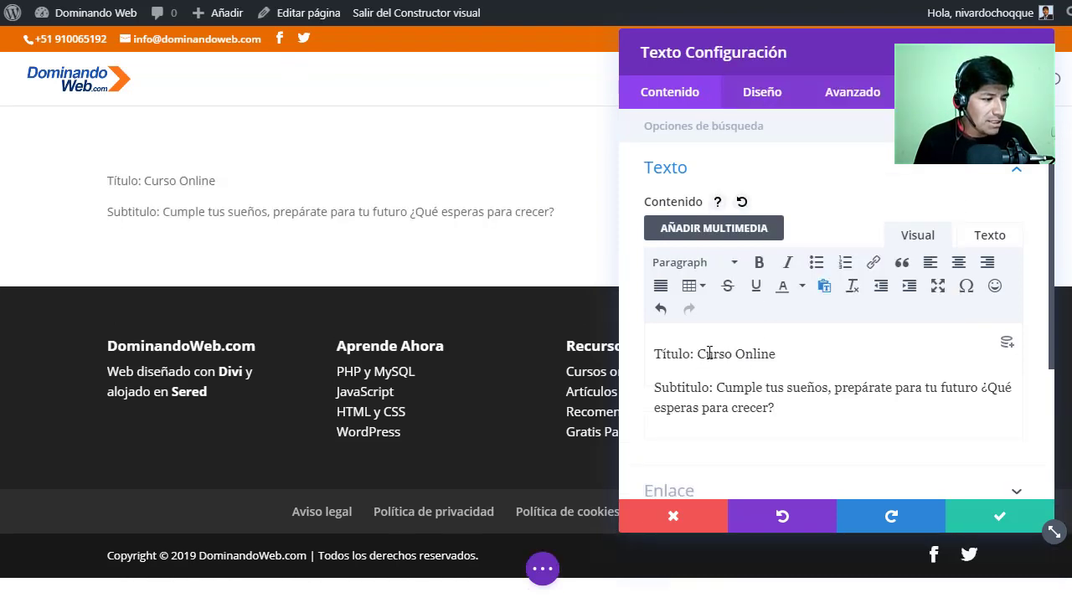
Remove the "Título:" and "Subtitulo:" labels from the pasted text
drag(701, 355, 654, 354)
key(BackSpace)
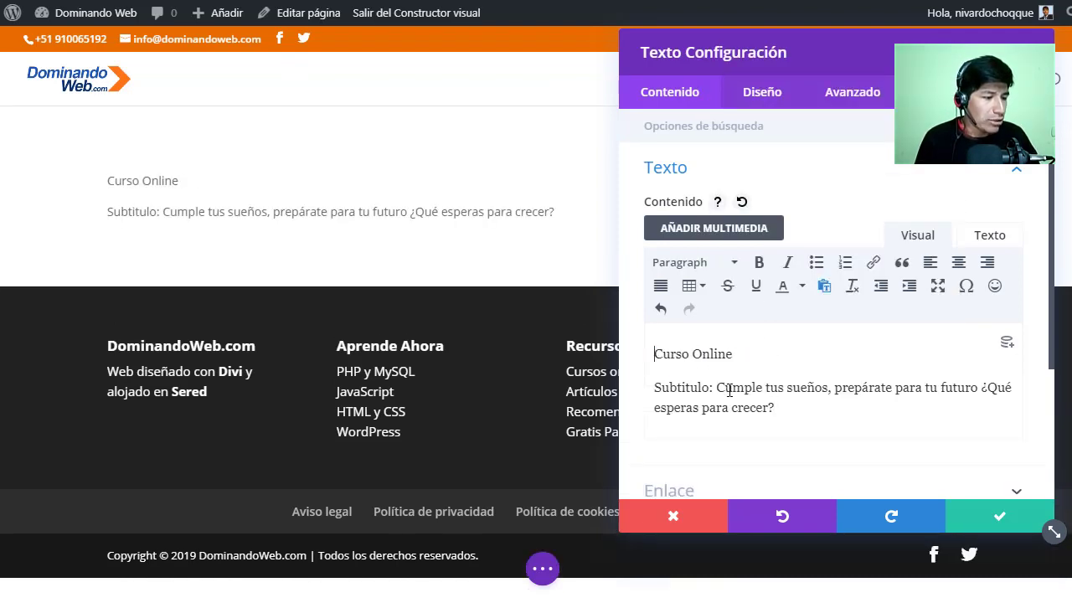
drag(719, 389, 654, 388)
key(BackSpace)
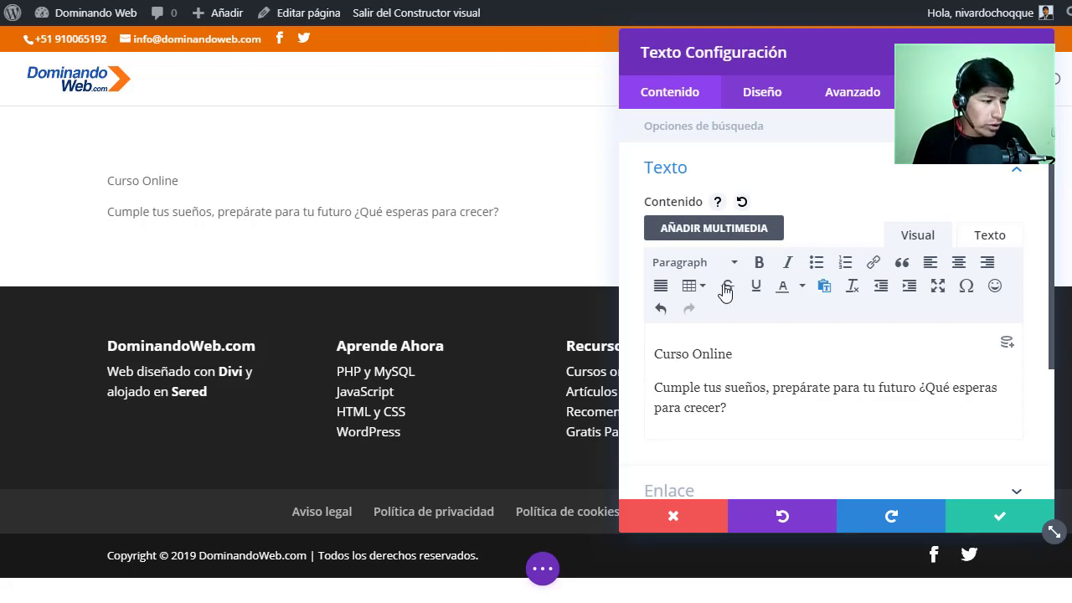
Format the "Curso Online" line as Heading 1
drag(736, 353, 653, 353)
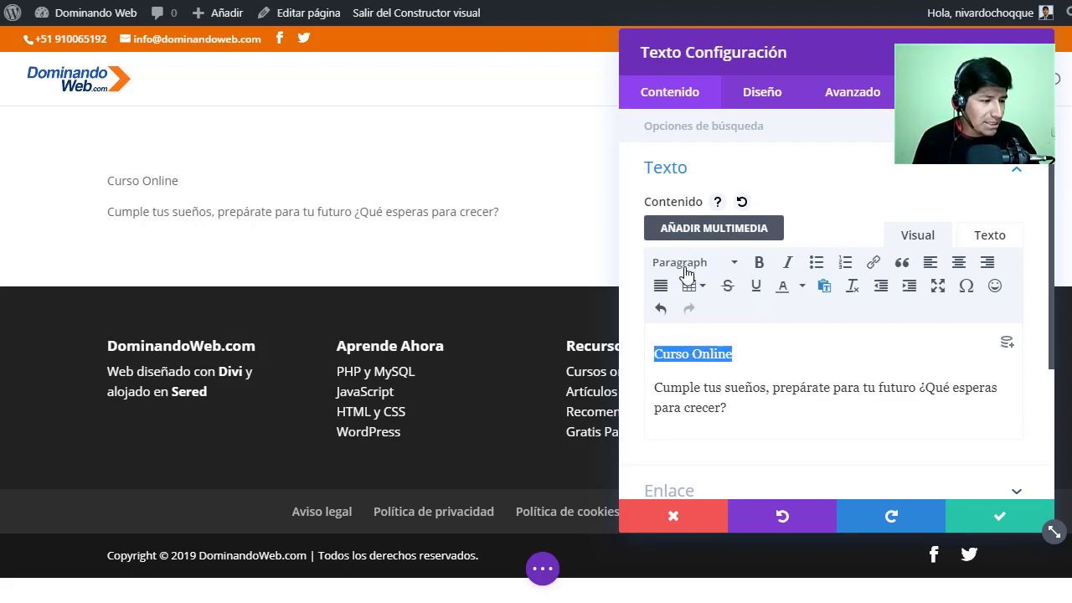
click(684, 267)
click(687, 327)
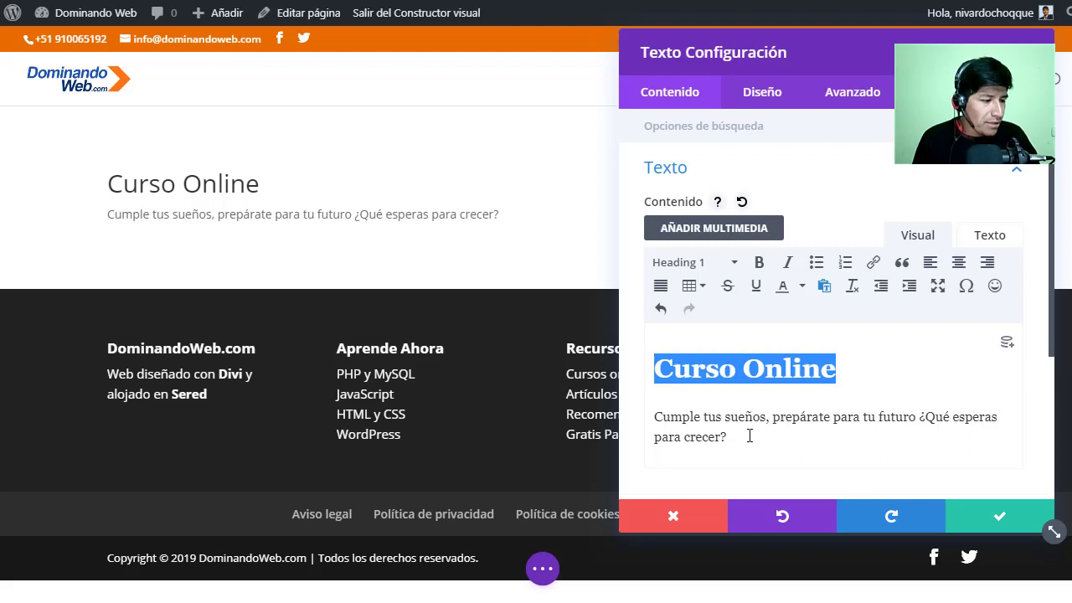
click(750, 435)
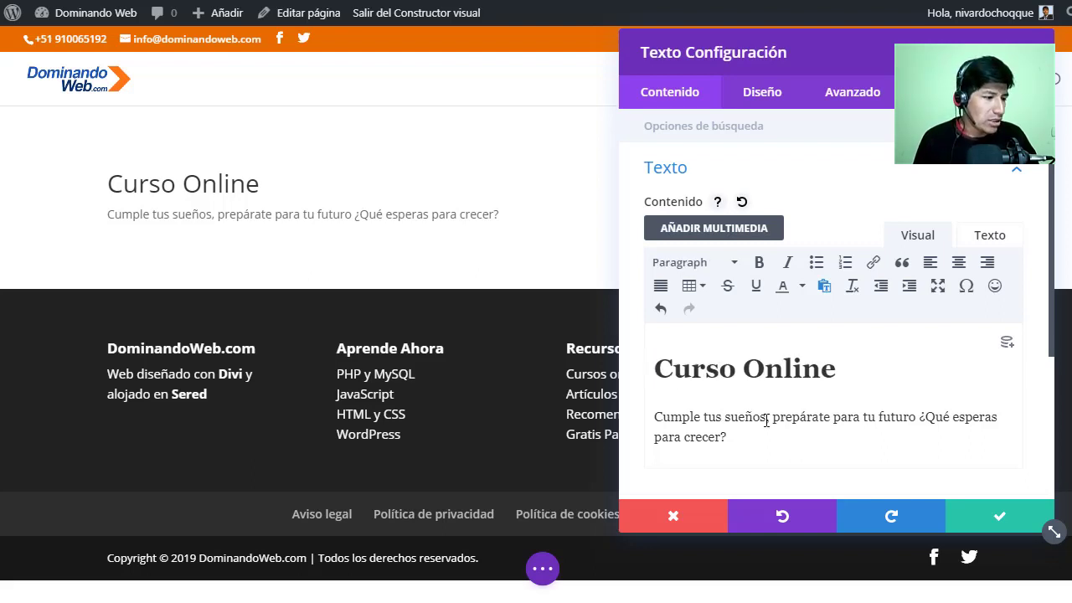
Set the text module's text orientation to centered in its design settings
click(769, 98)
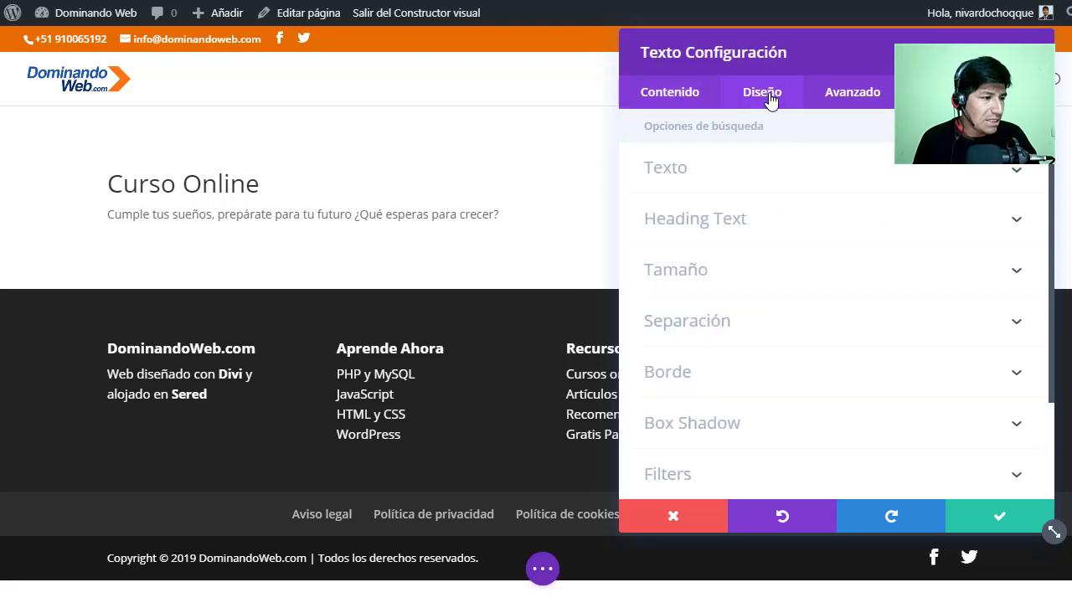
click(728, 180)
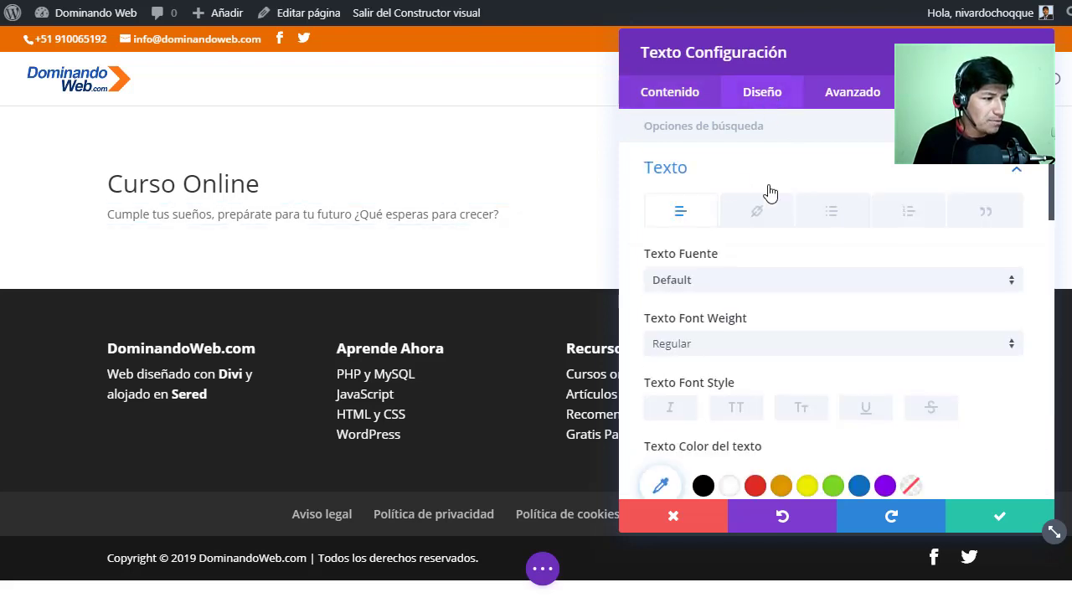
scroll(810, 342, down, 3)
scroll(811, 341, down, 5)
click(794, 355)
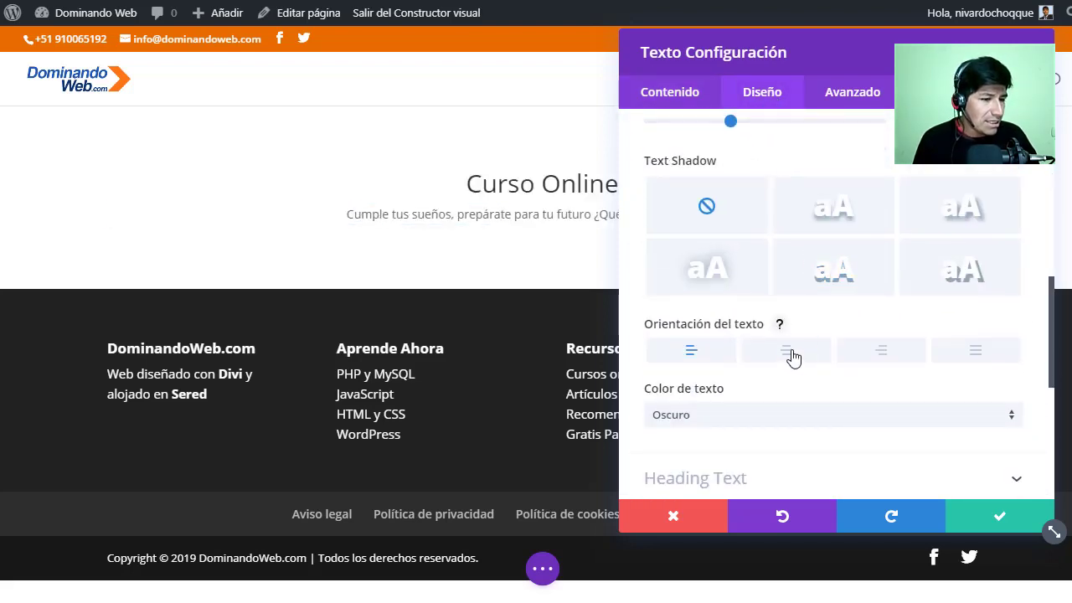
Set the H1 heading text size to 40px and save the text module
scroll(804, 342, up, 1)
scroll(804, 342, up, 4)
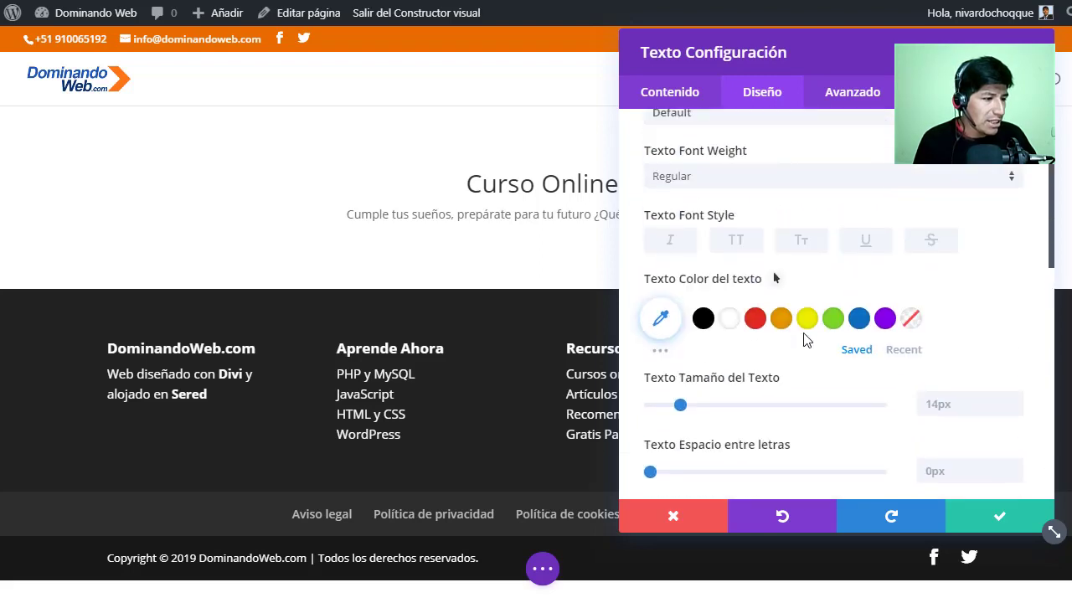
scroll(806, 339, down, 6)
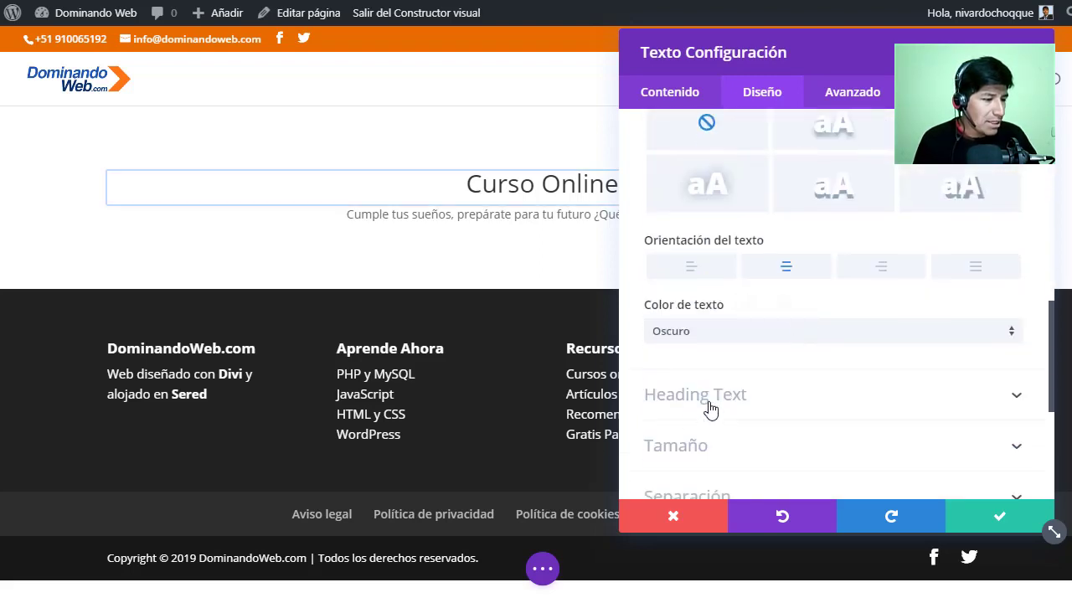
click(716, 408)
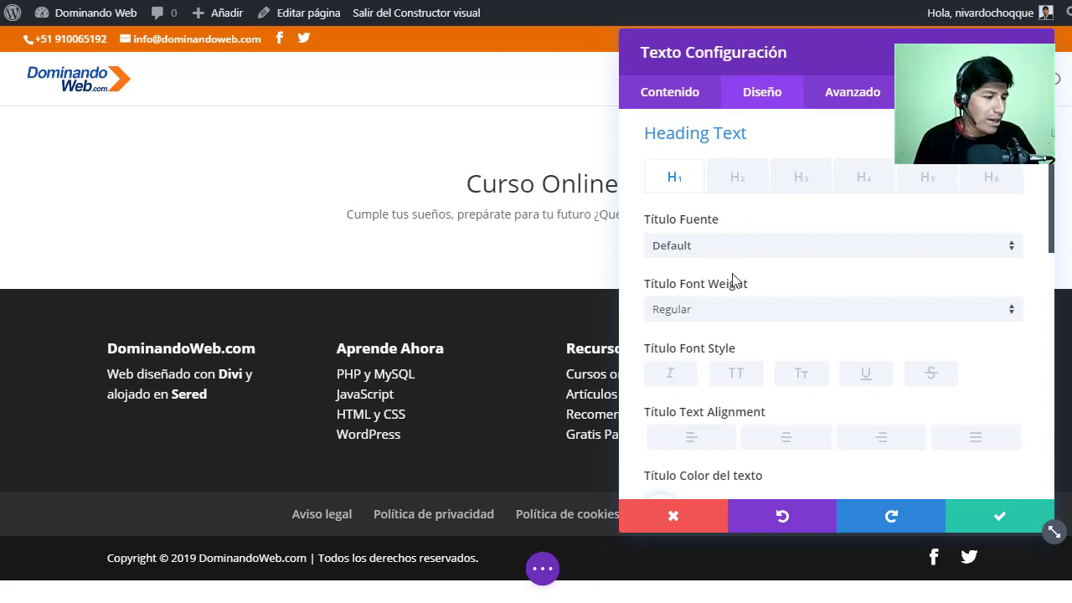
scroll(736, 291, down, 2)
drag(720, 434, 742, 441)
drag(782, 49, 796, 102)
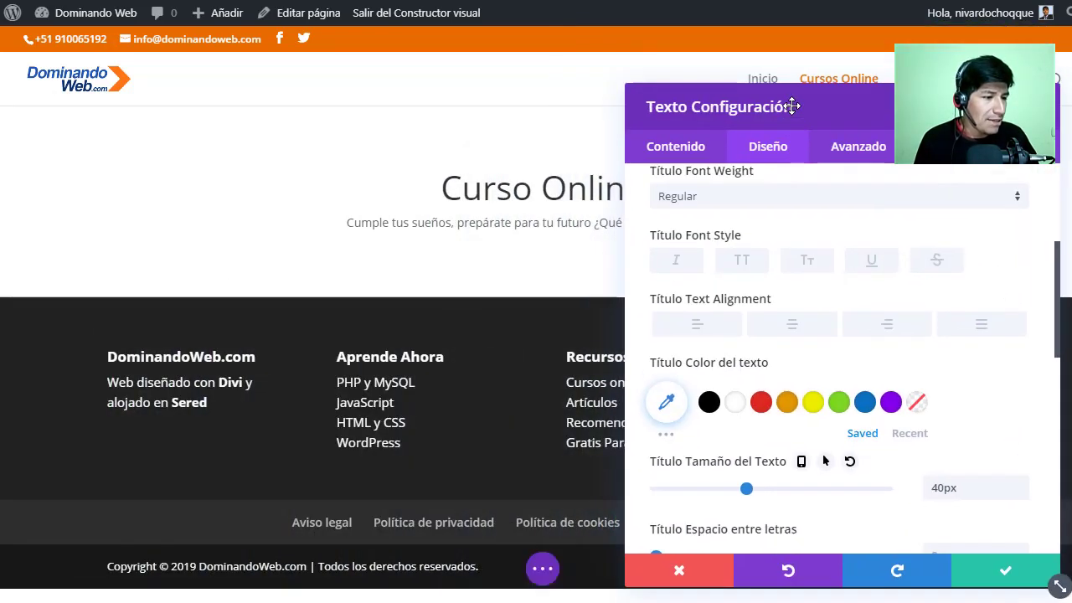
click(1005, 574)
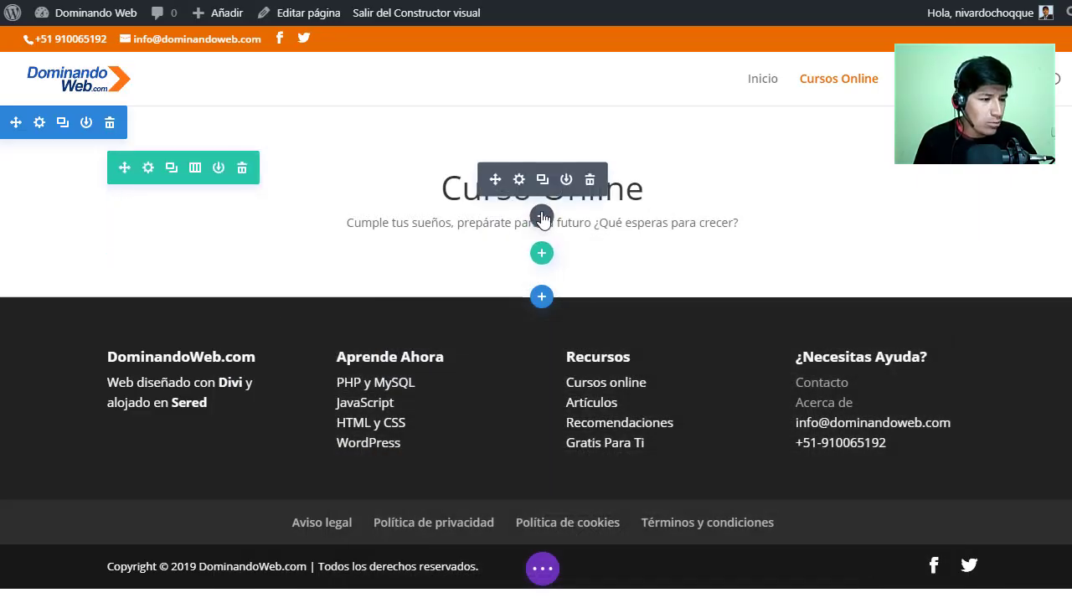
Insert an Imagen module below the text module
click(542, 218)
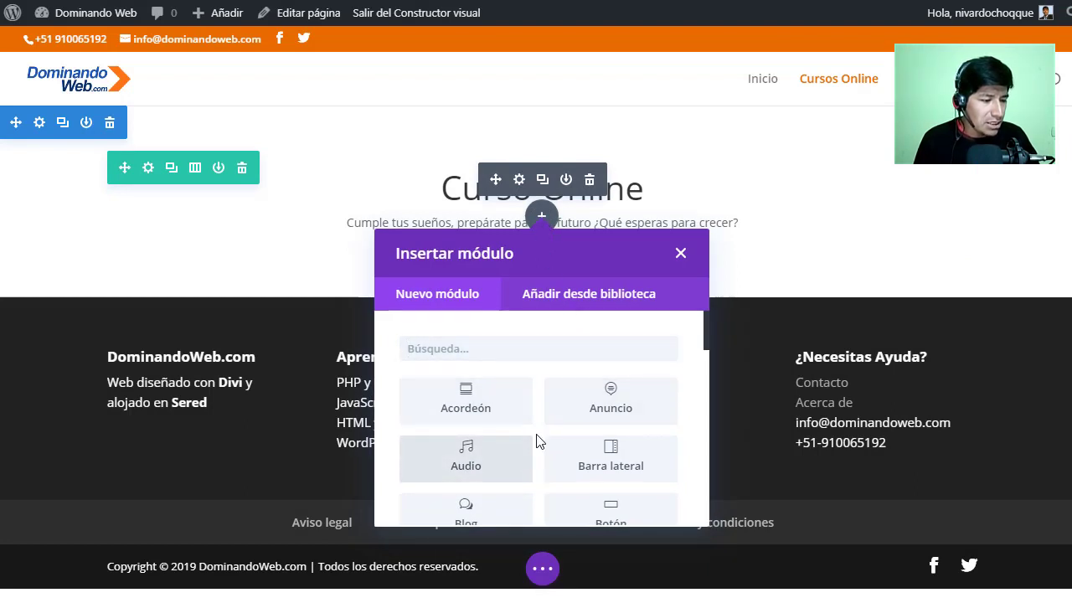
scroll(454, 399, down, 5)
click(457, 397)
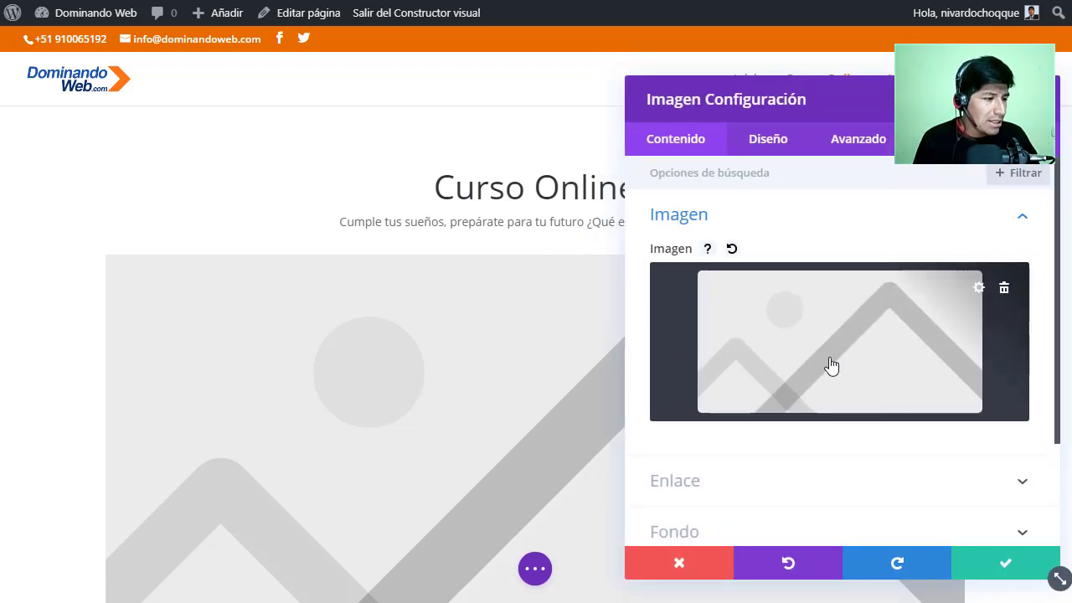
Upload the four images from the "040 - Pagina de Servicios" folder to the media library and use the author's portrait in the image module
click(831, 347)
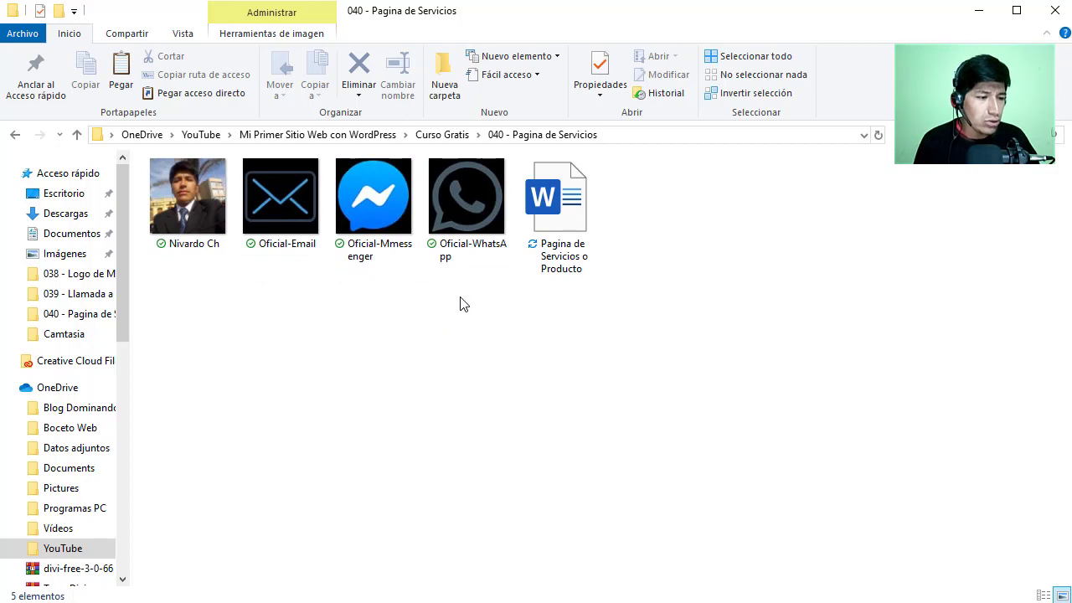
drag(459, 304, 200, 180)
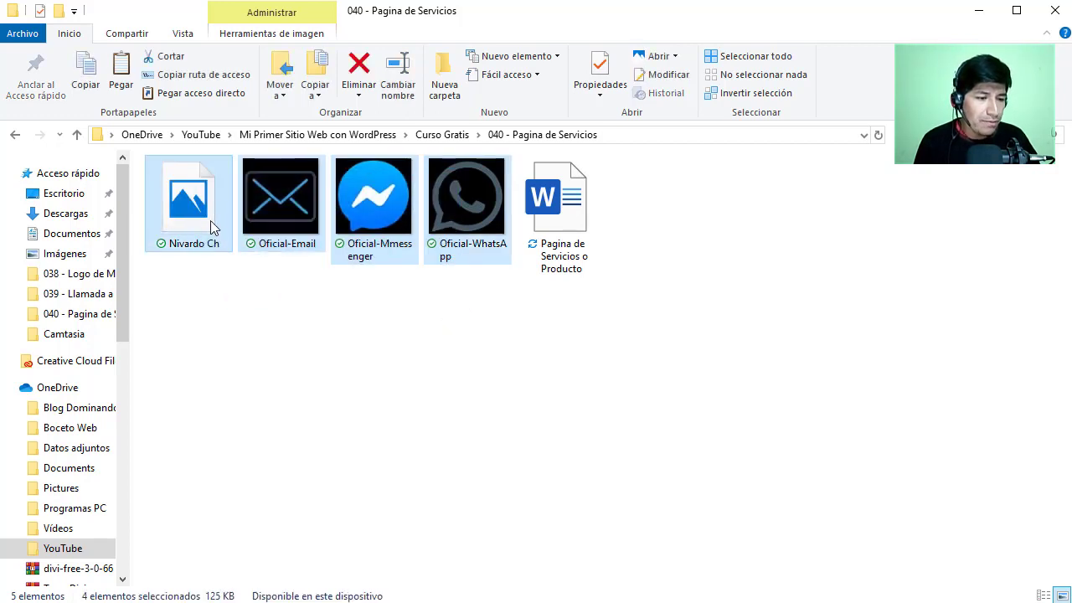
drag(213, 227, 586, 455)
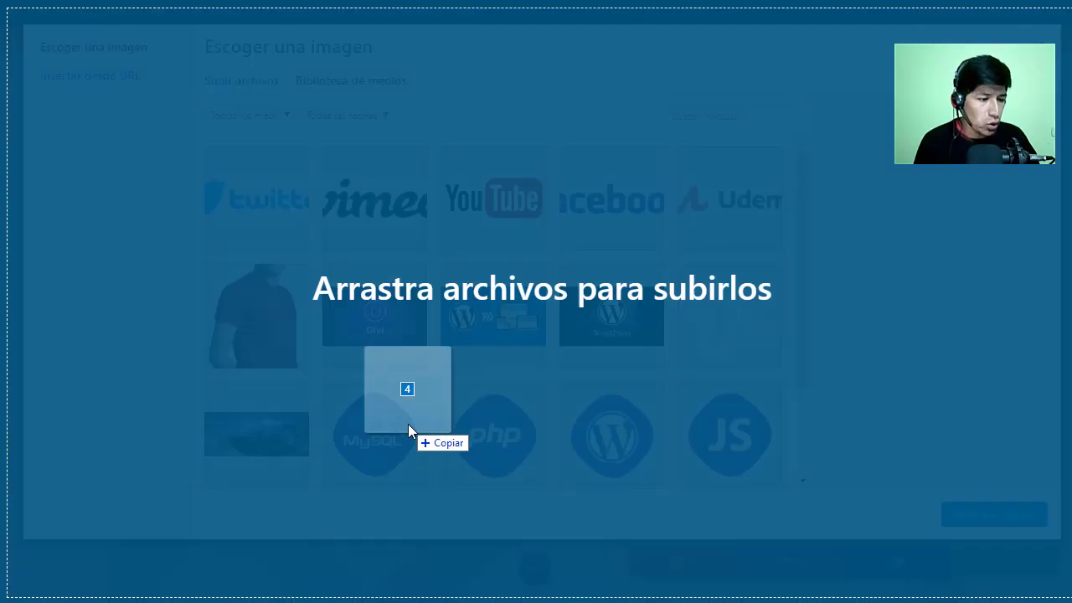
drag(407, 424, 410, 424)
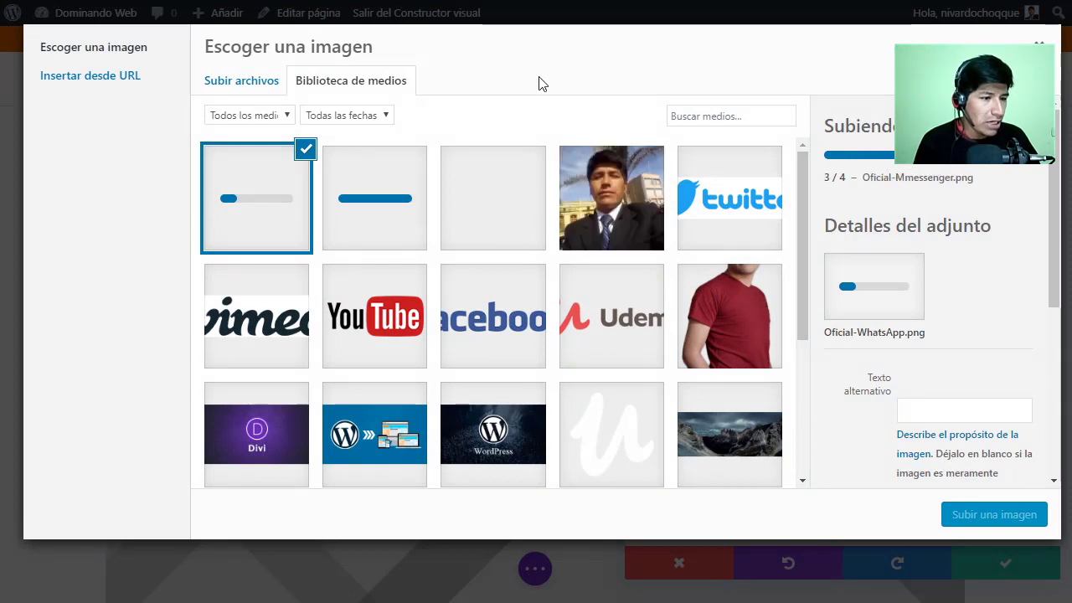
click(600, 192)
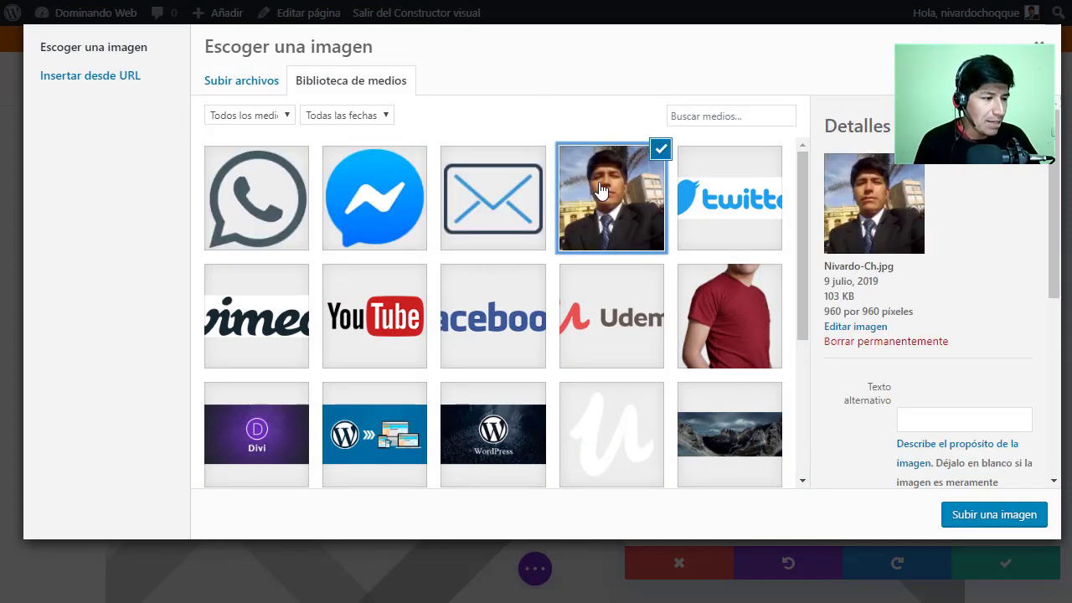
click(961, 516)
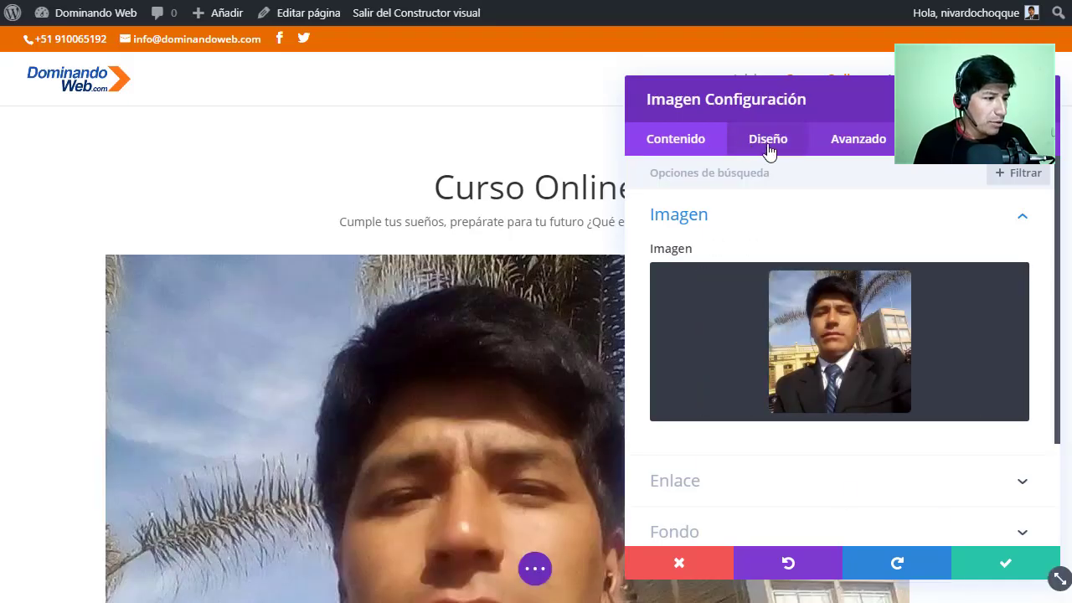
Center the portrait image and set its width to 15%
click(768, 147)
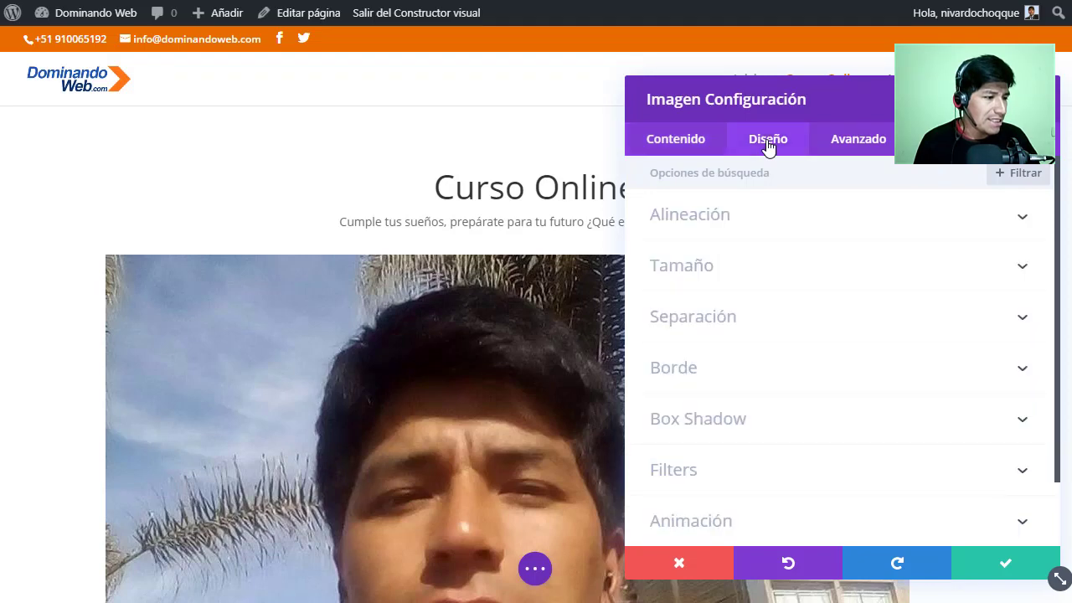
click(738, 219)
click(822, 283)
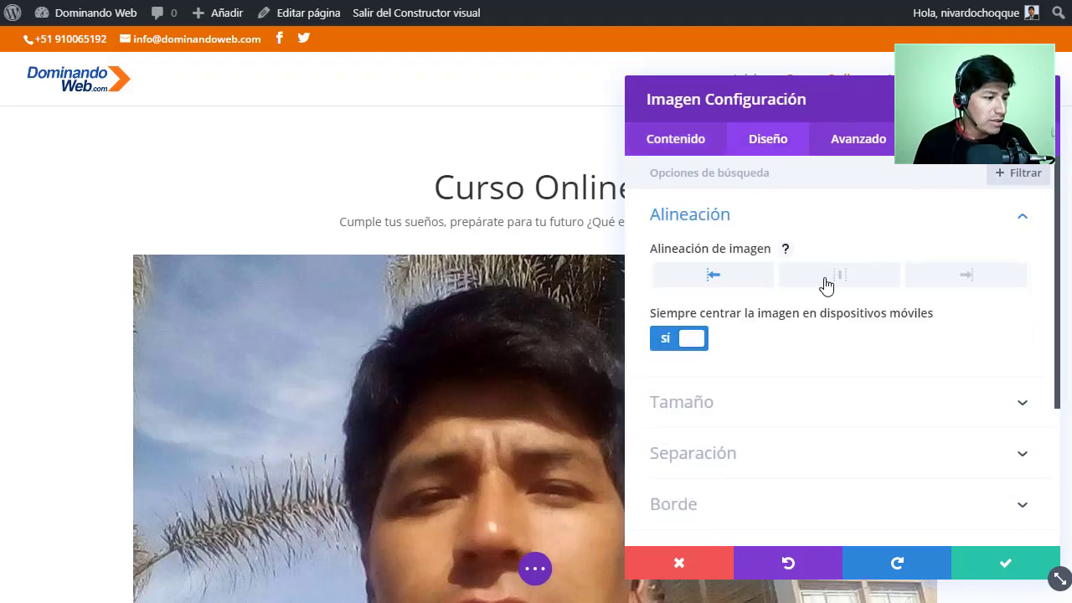
click(785, 395)
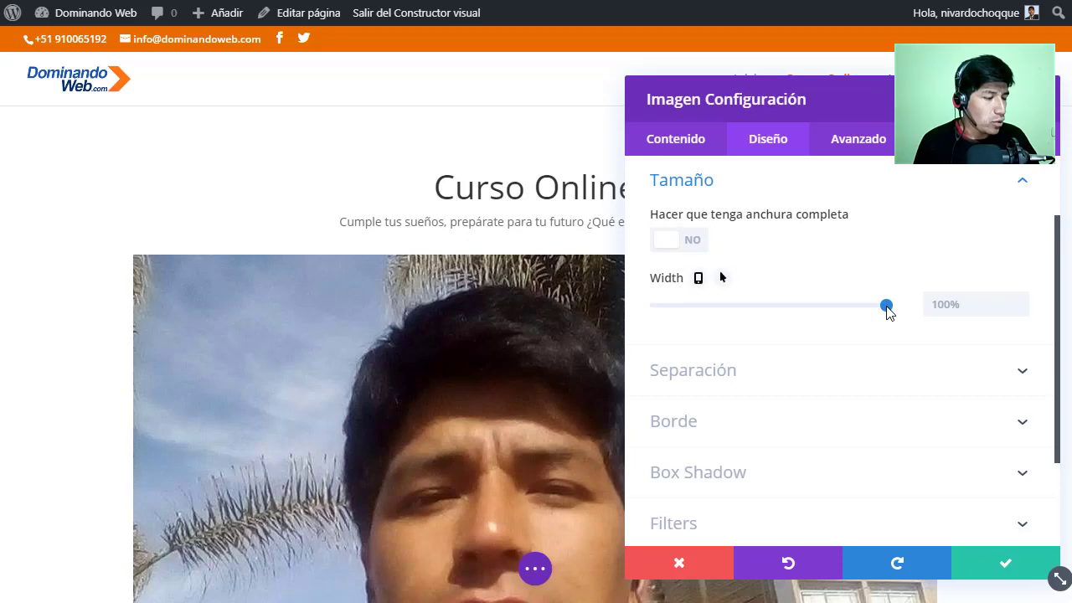
drag(879, 313, 693, 319)
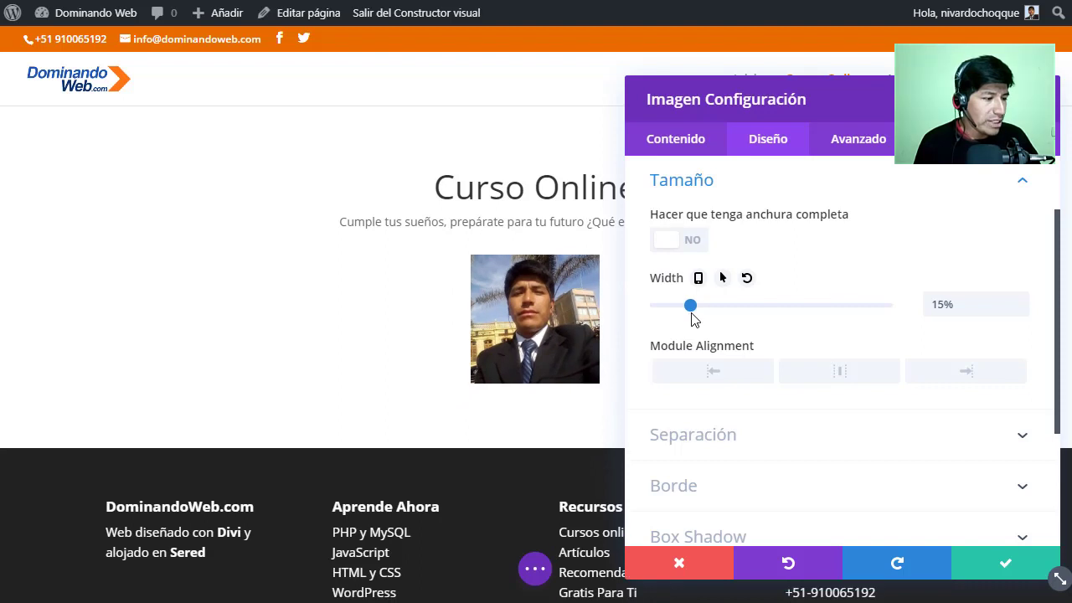
Set all rounded corners of the portrait image to 100% and save the image module
scroll(638, 384, down, 1)
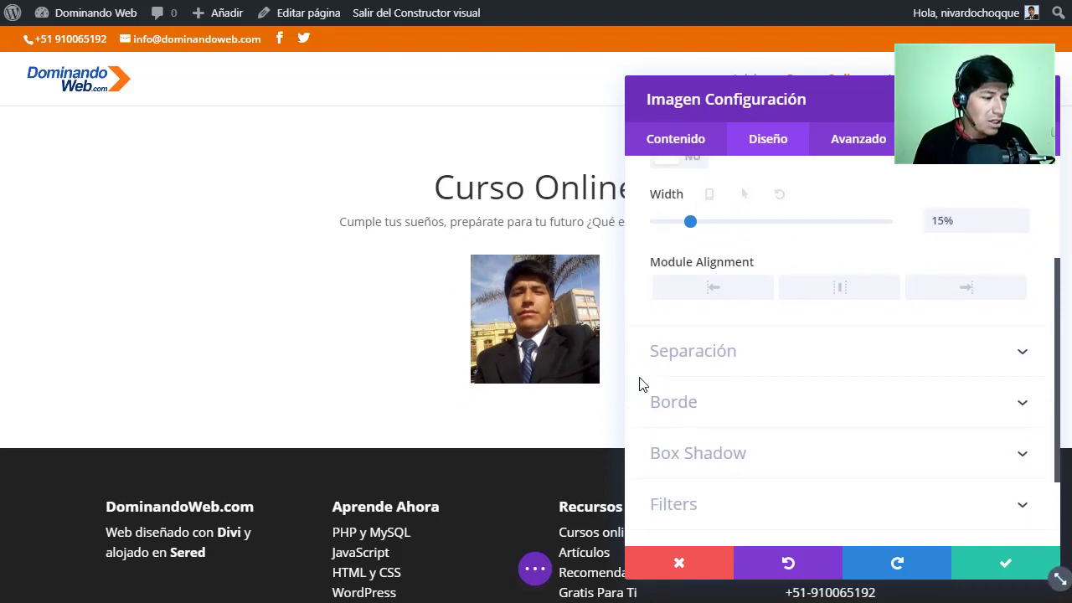
click(700, 407)
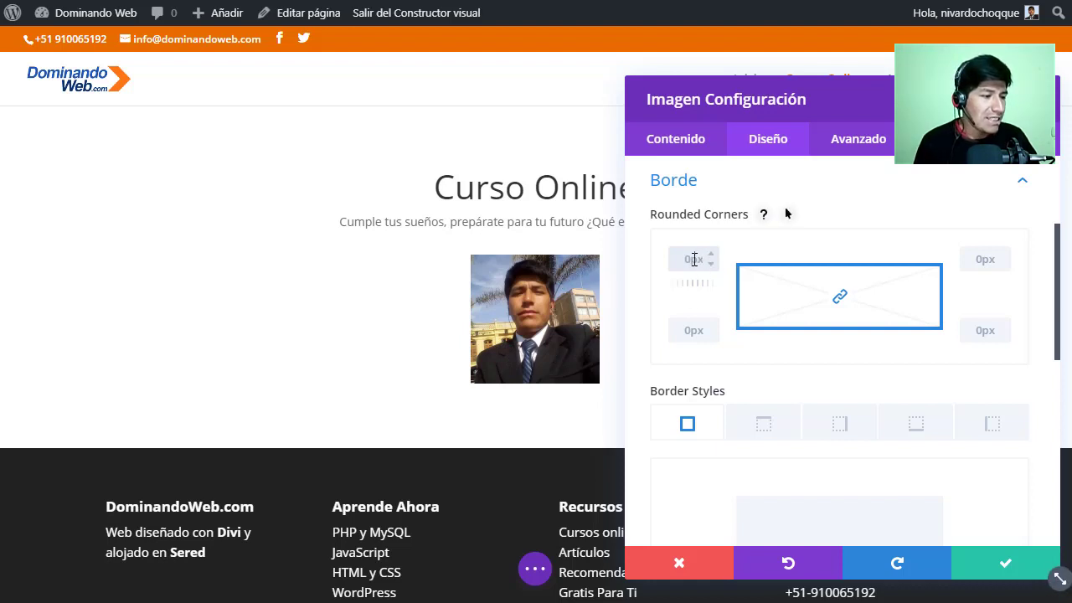
text(100%)
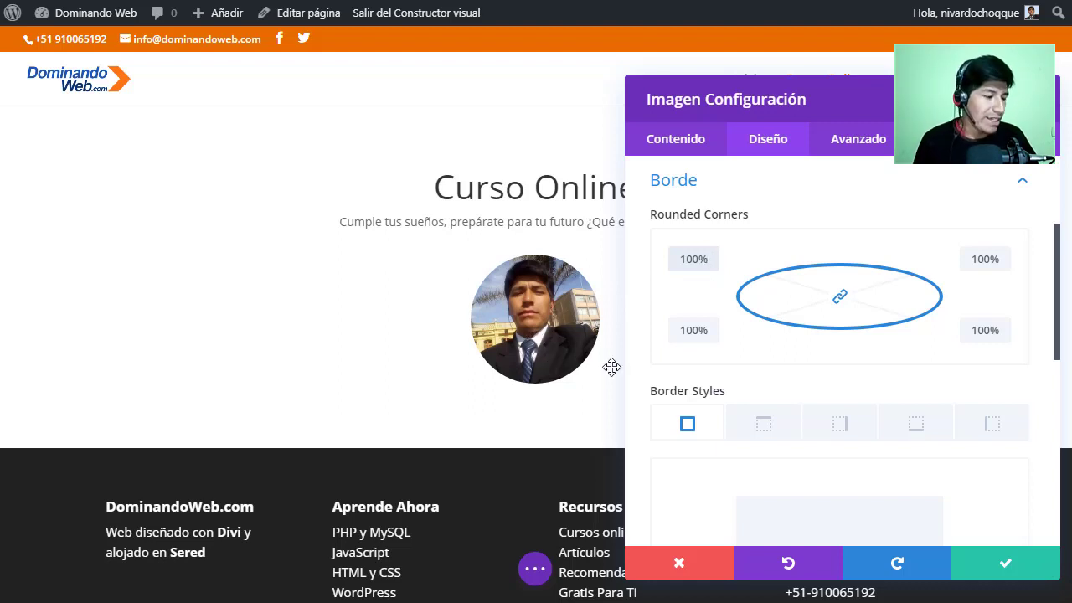
click(1004, 568)
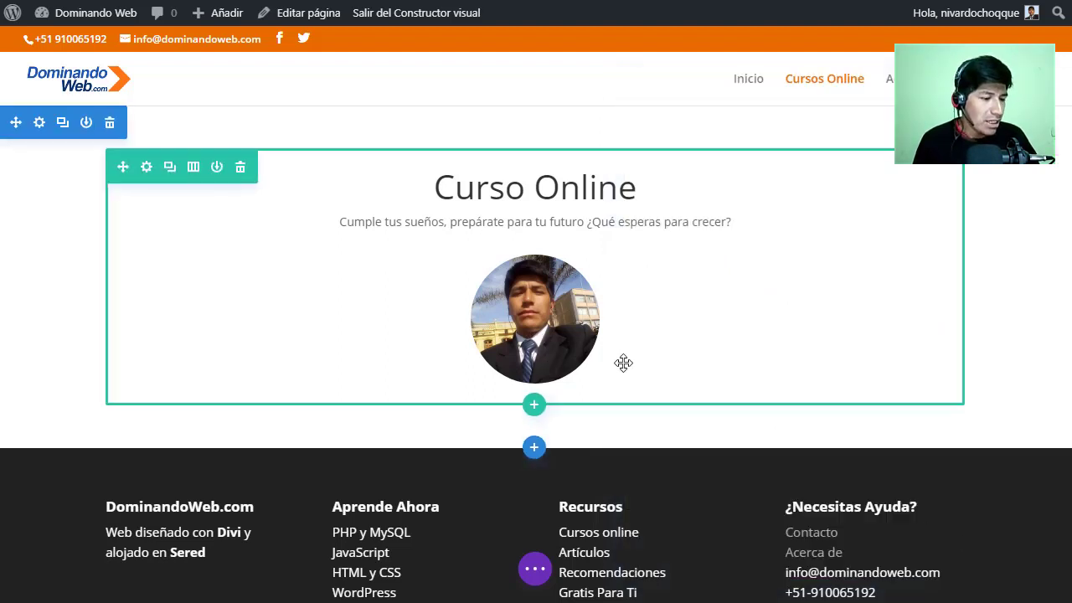
Check the Servicios mockup and copy the "Acerca del Autor" paragraph from the Word document
key(alt+Tab)
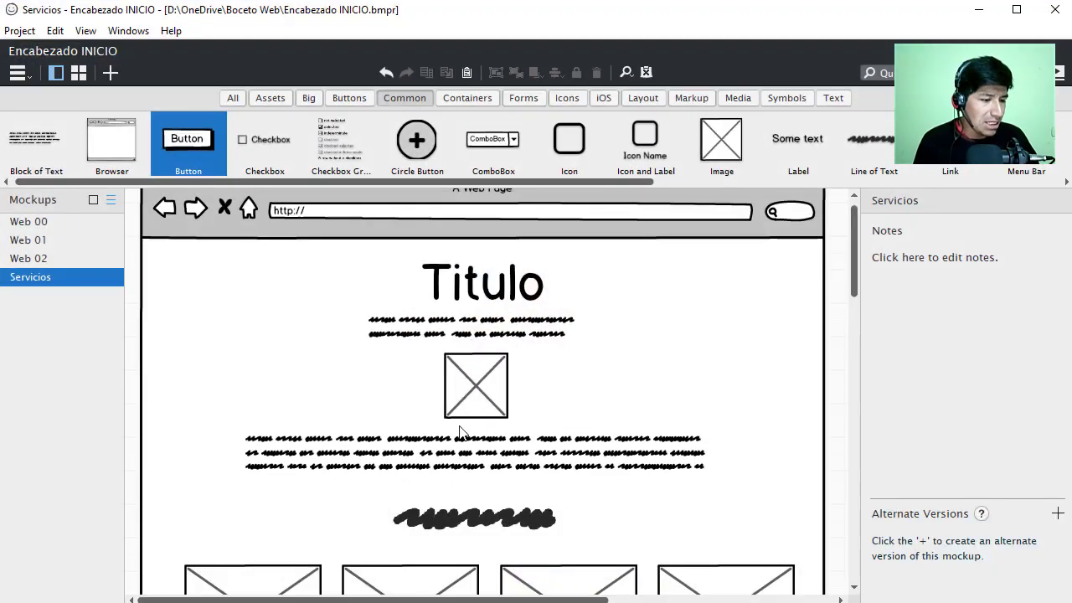
key(alt+Tab)
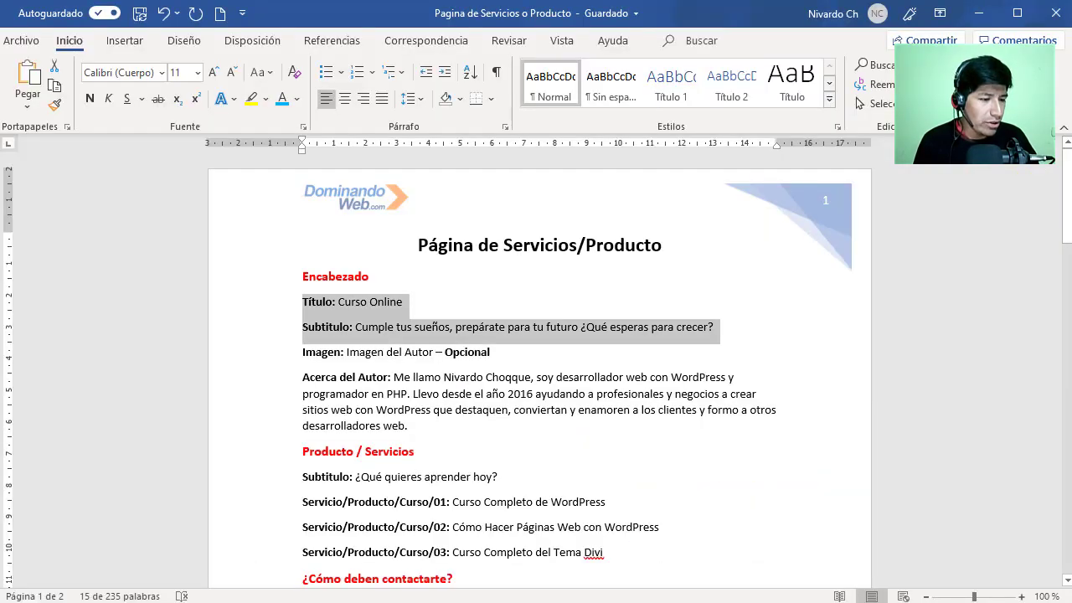
drag(408, 425, 395, 379)
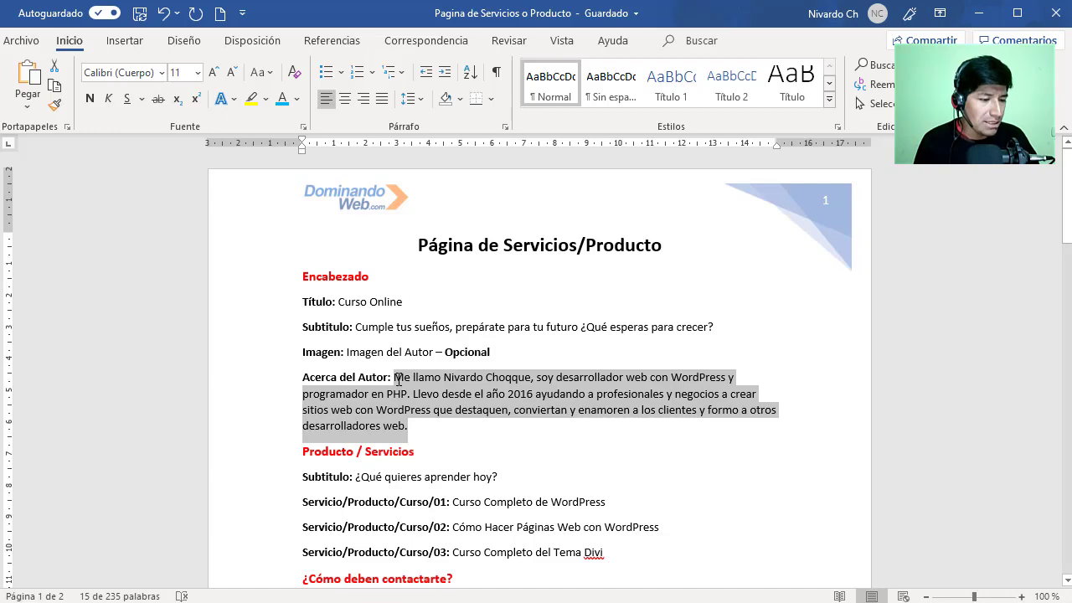
right_click(462, 416)
click(493, 148)
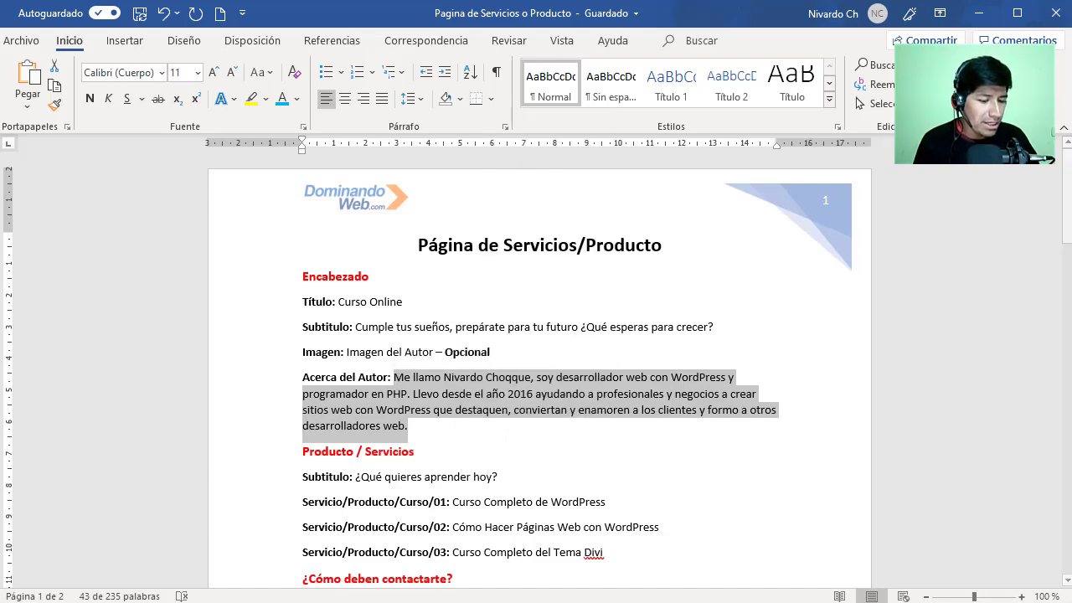
Return to the Divi page and insert a Texto module below the author's portrait
key(alt+Tab)
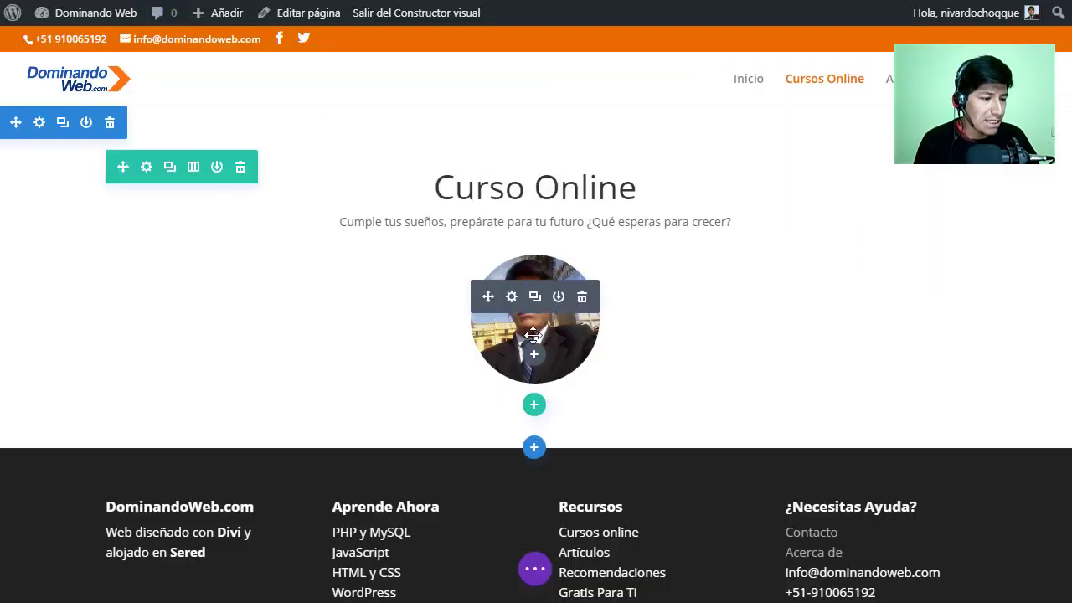
click(533, 354)
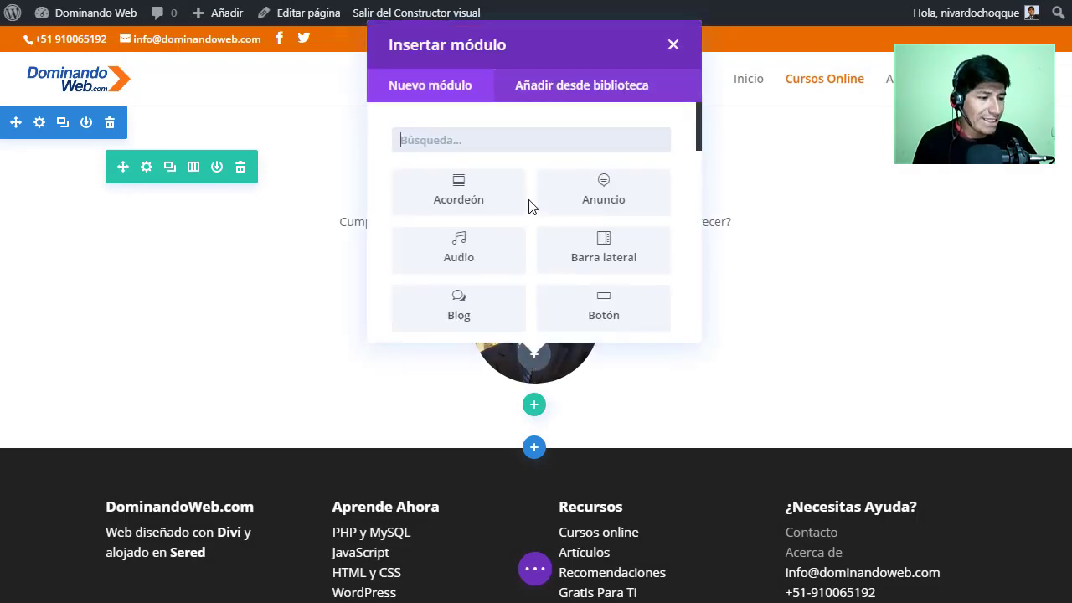
scroll(529, 206, down, 10)
click(586, 285)
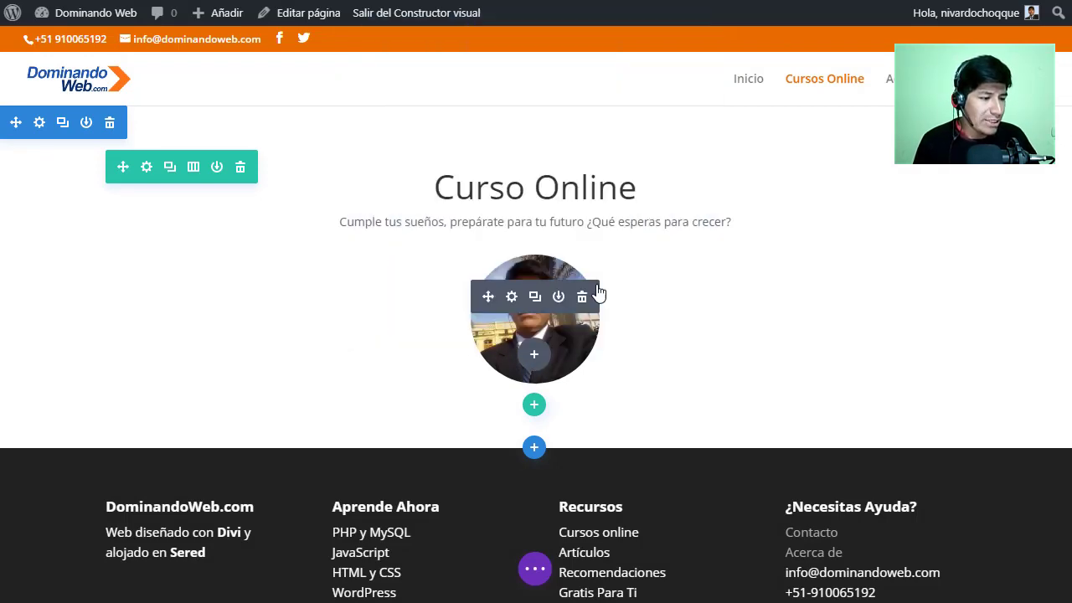
Replace the new text module's placeholder content with the copied author biography
double_click(778, 438)
key(ctrl+a)
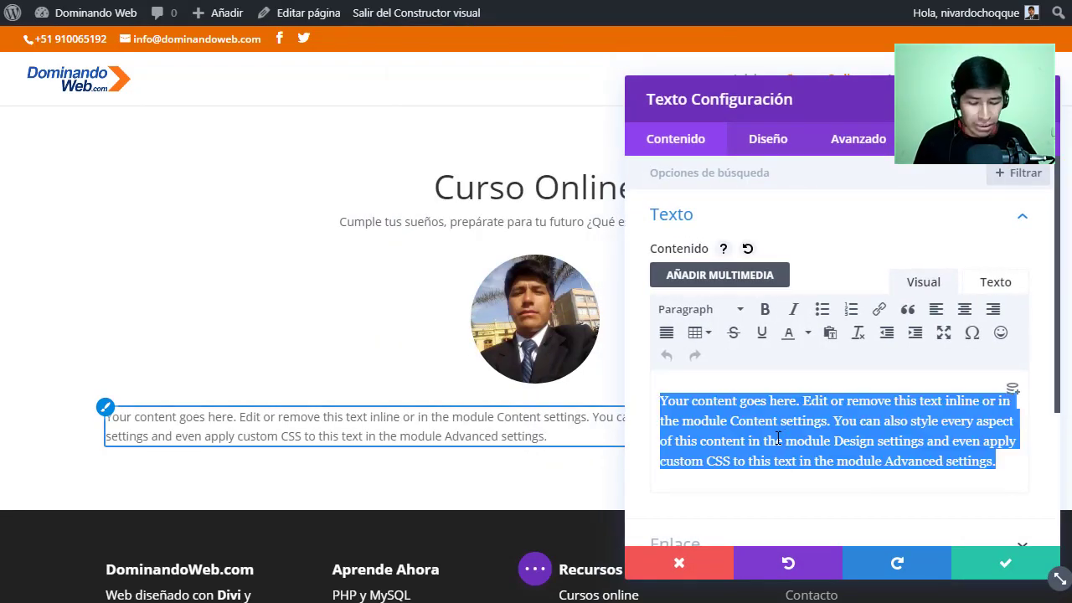
key(BackSpace)
click(832, 333)
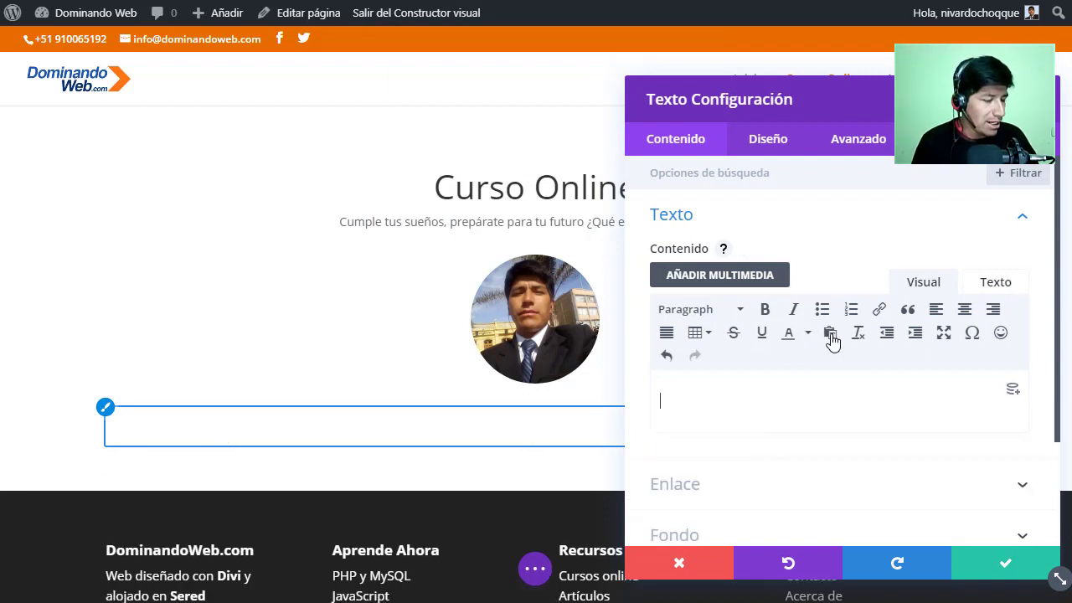
right_click(722, 404)
click(747, 233)
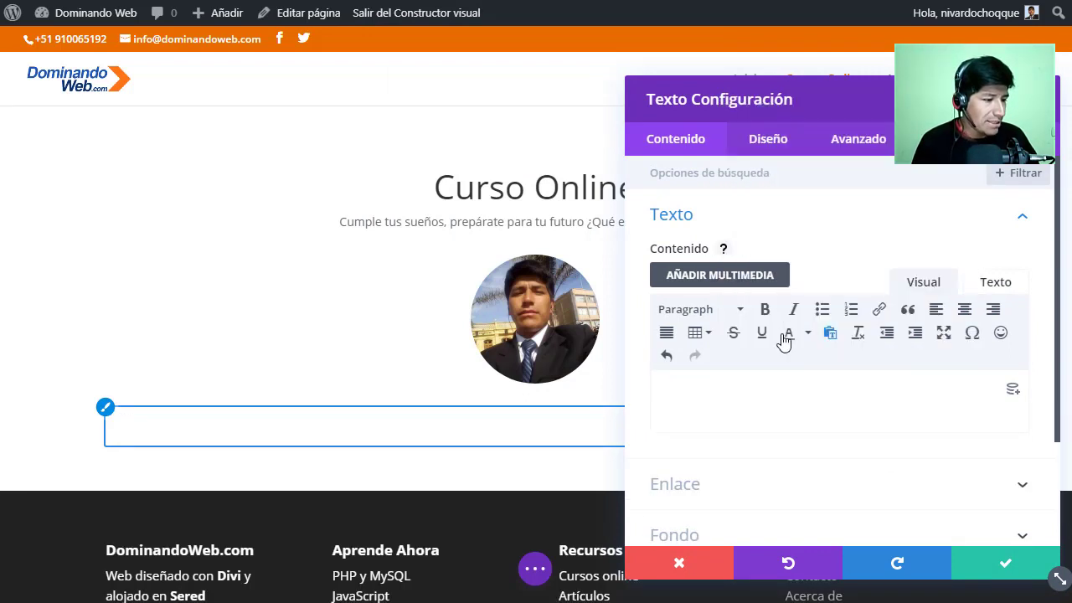
Center the biography's text orientation and save the text module
click(768, 142)
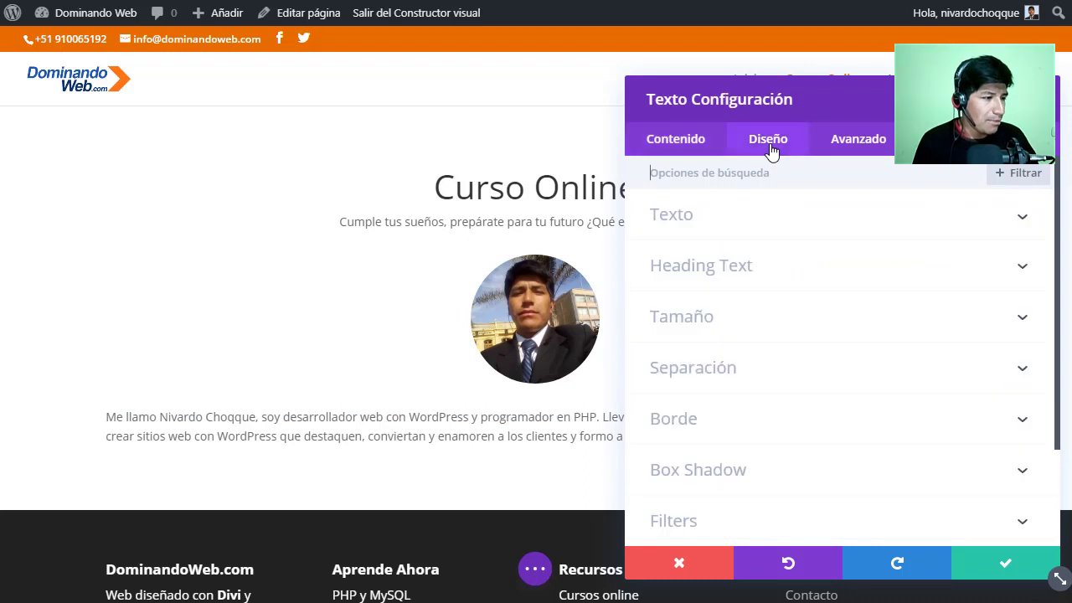
click(725, 219)
scroll(820, 402, down, 6)
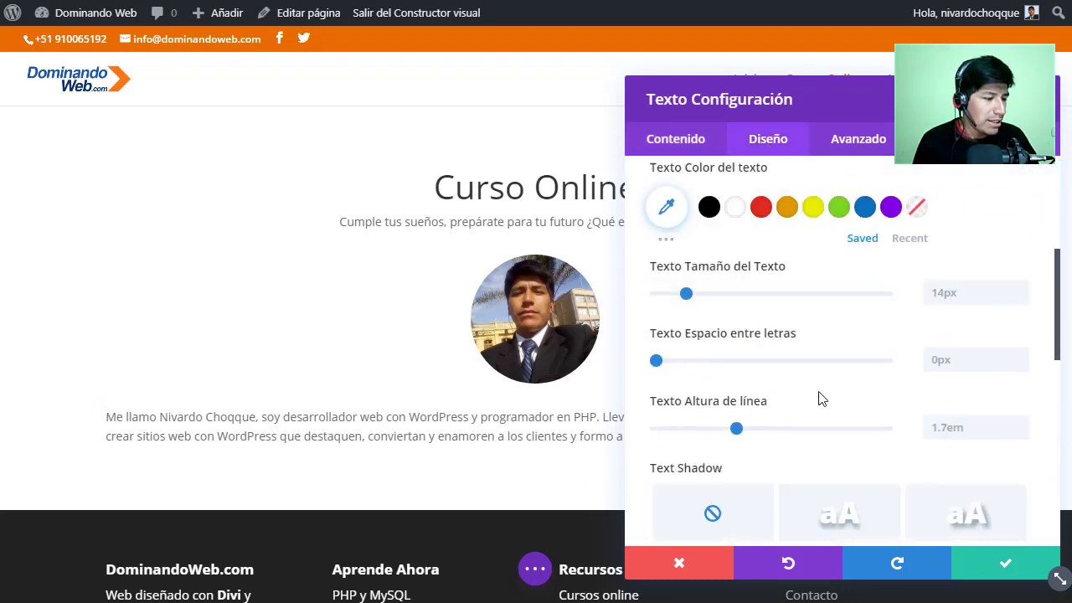
scroll(820, 400, down, 2)
click(796, 316)
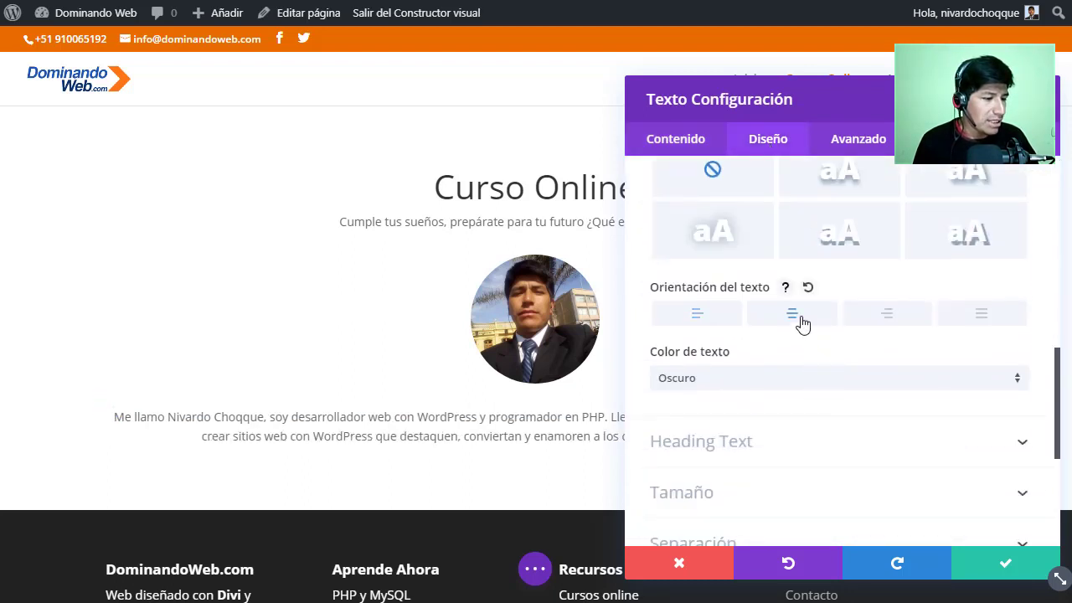
click(994, 561)
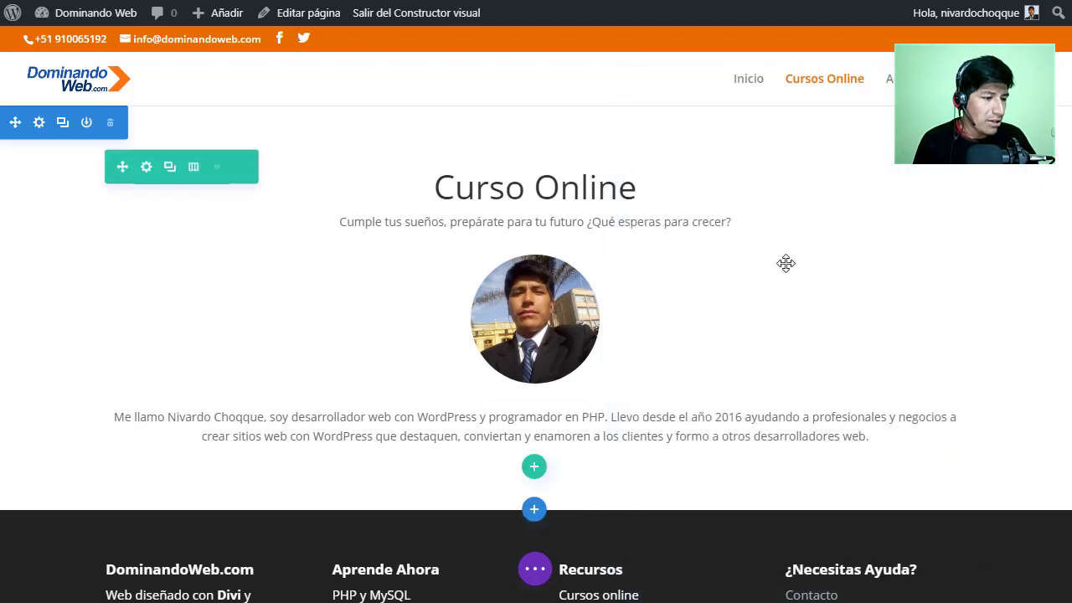
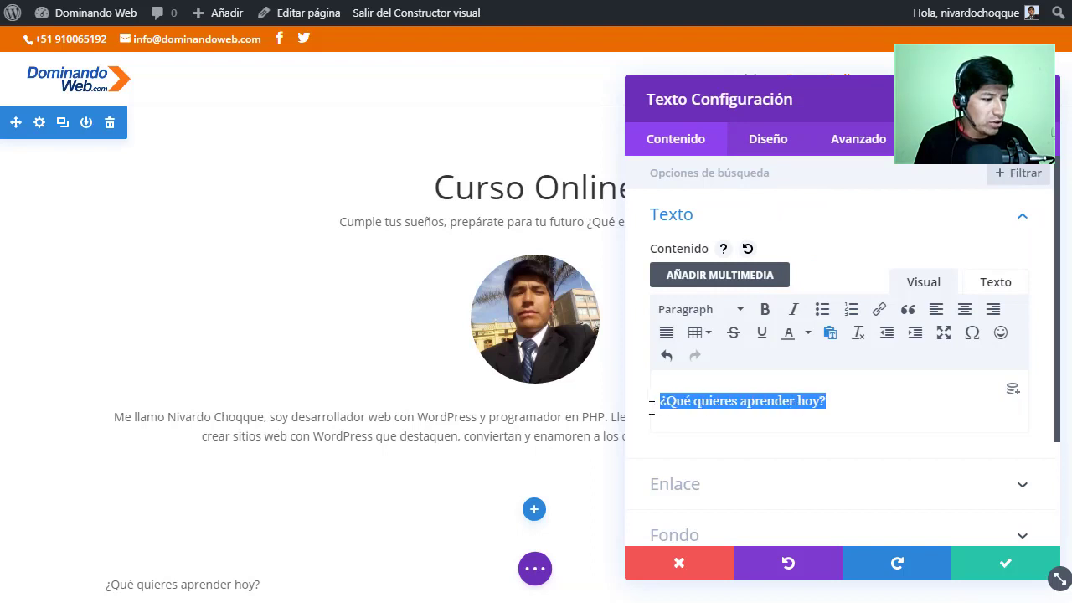
Format "¿Qué quieres aprender hoy?" as Heading 2, center its text orientation and save the module
click(702, 310)
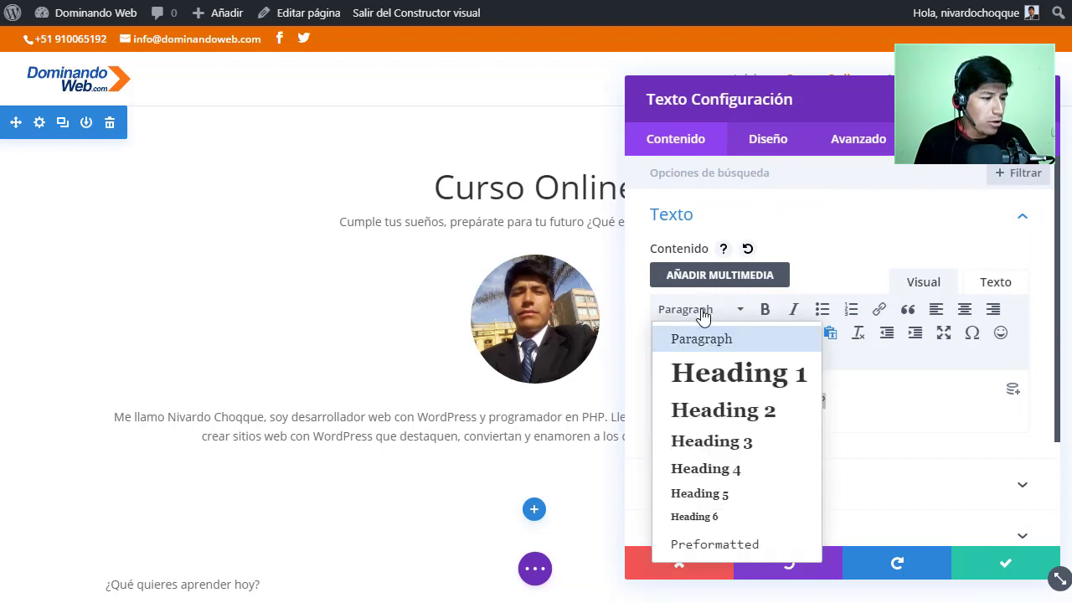
click(735, 414)
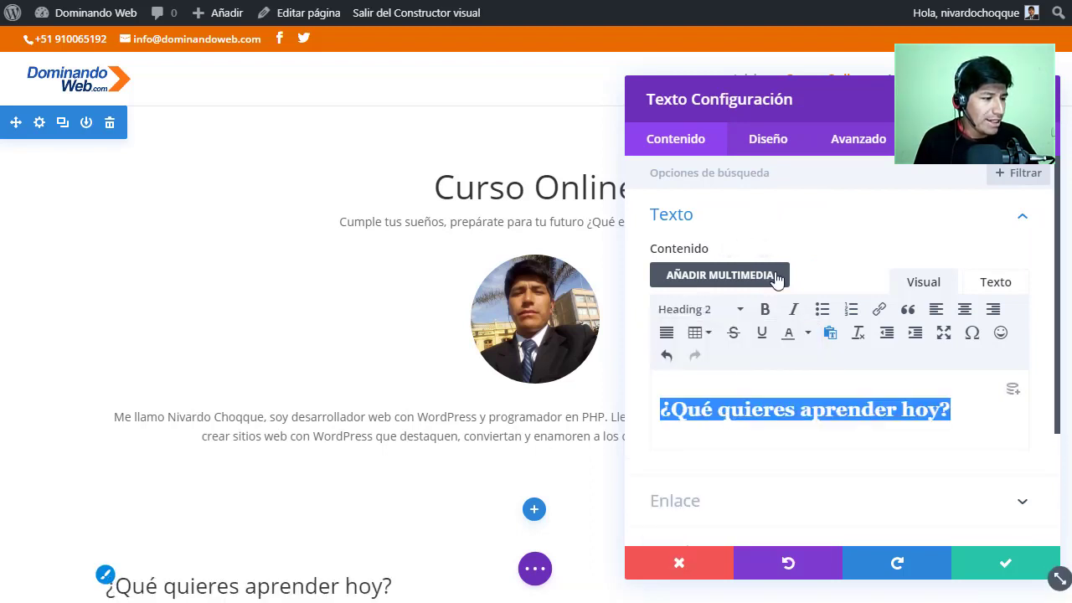
click(768, 139)
scroll(337, 428, down, 3)
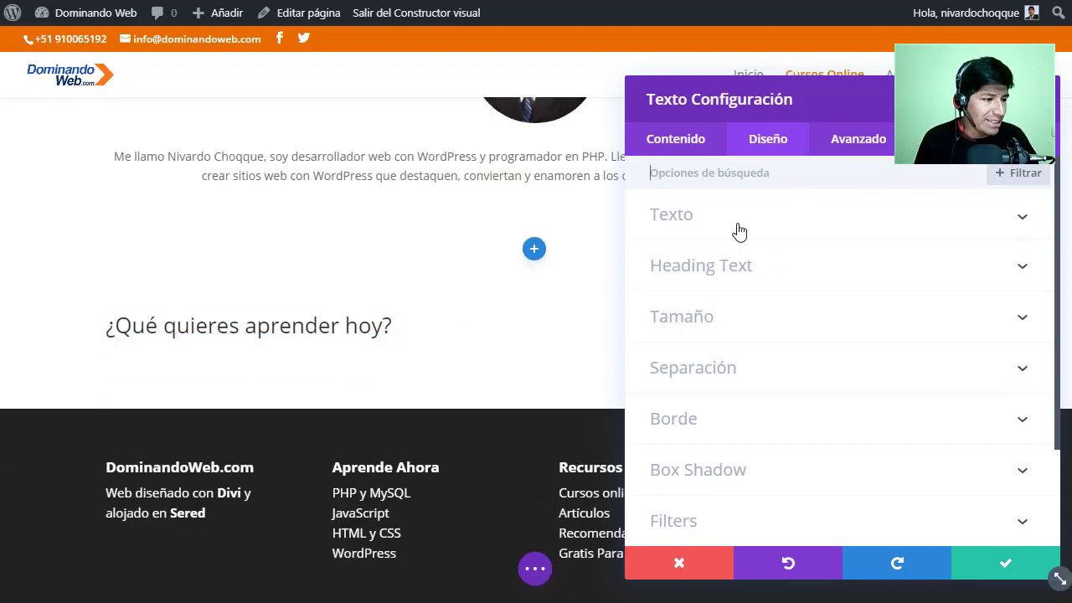
click(741, 225)
scroll(778, 335, down, 6)
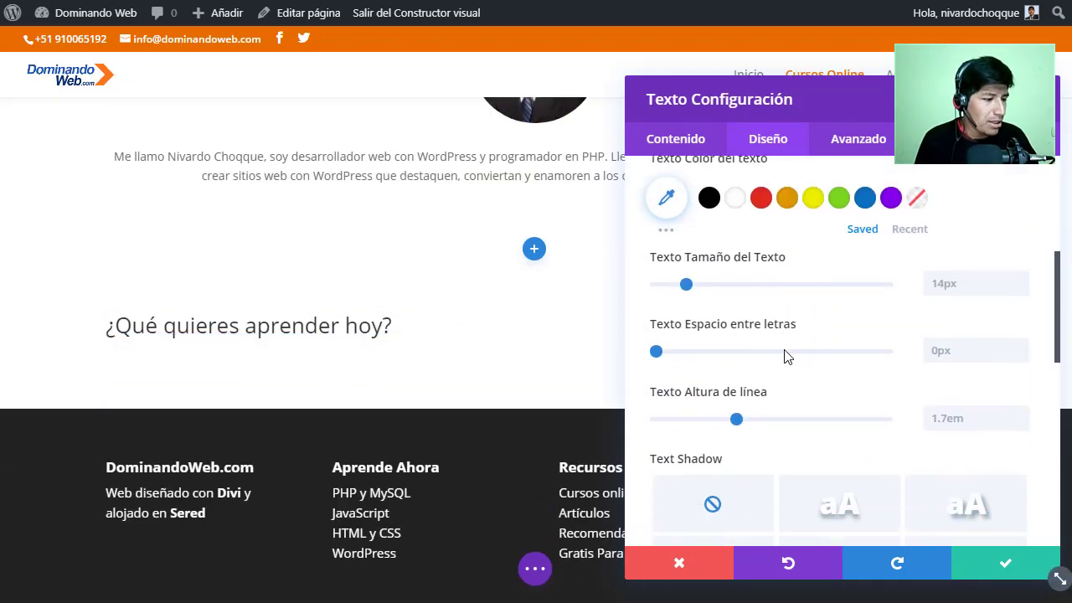
click(804, 489)
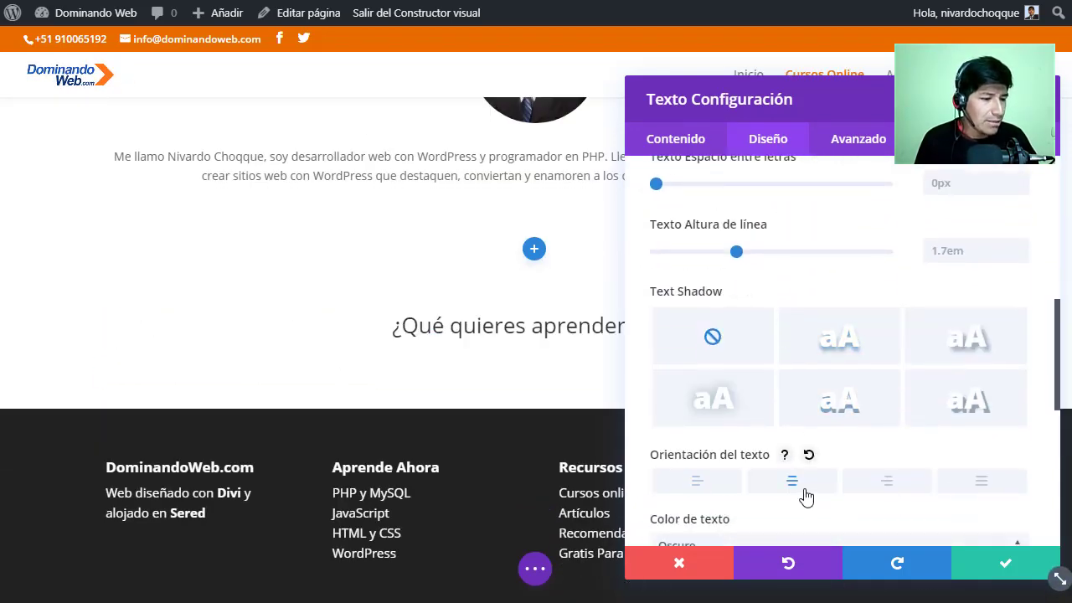
click(1005, 564)
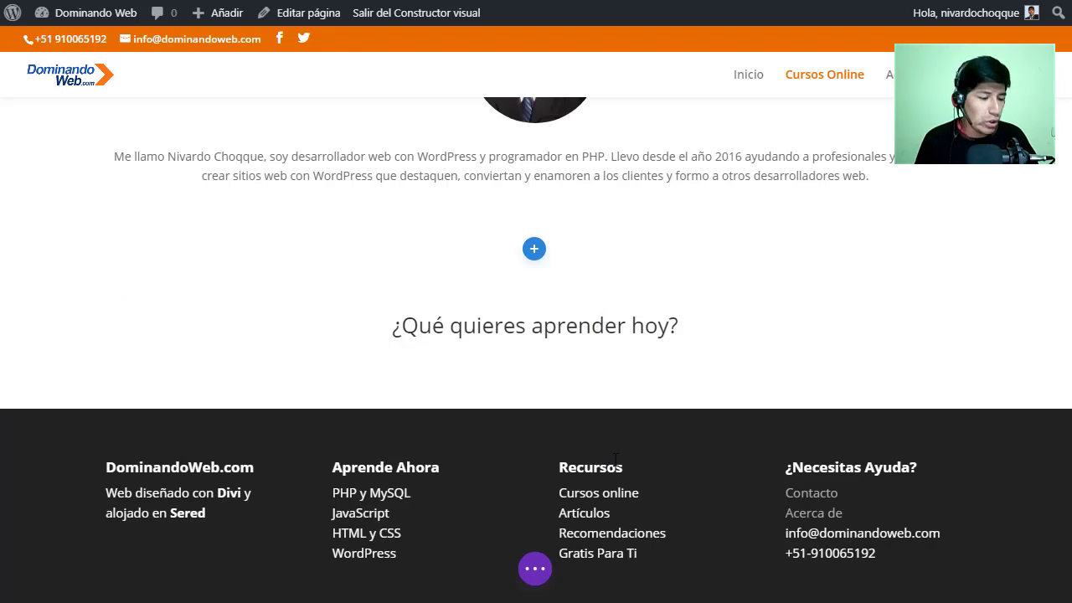
click(534, 367)
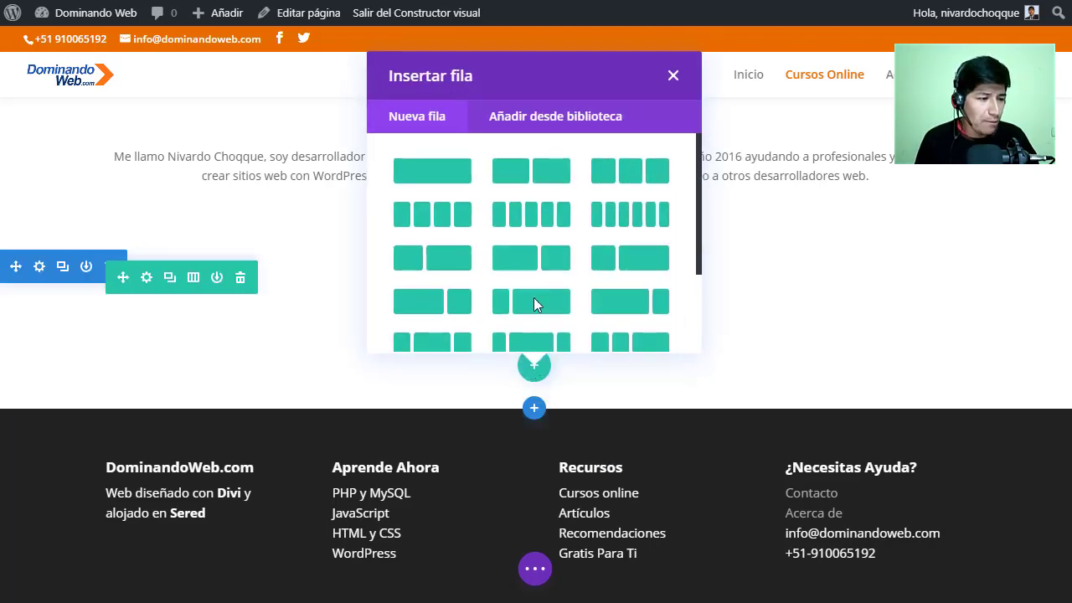
click(439, 220)
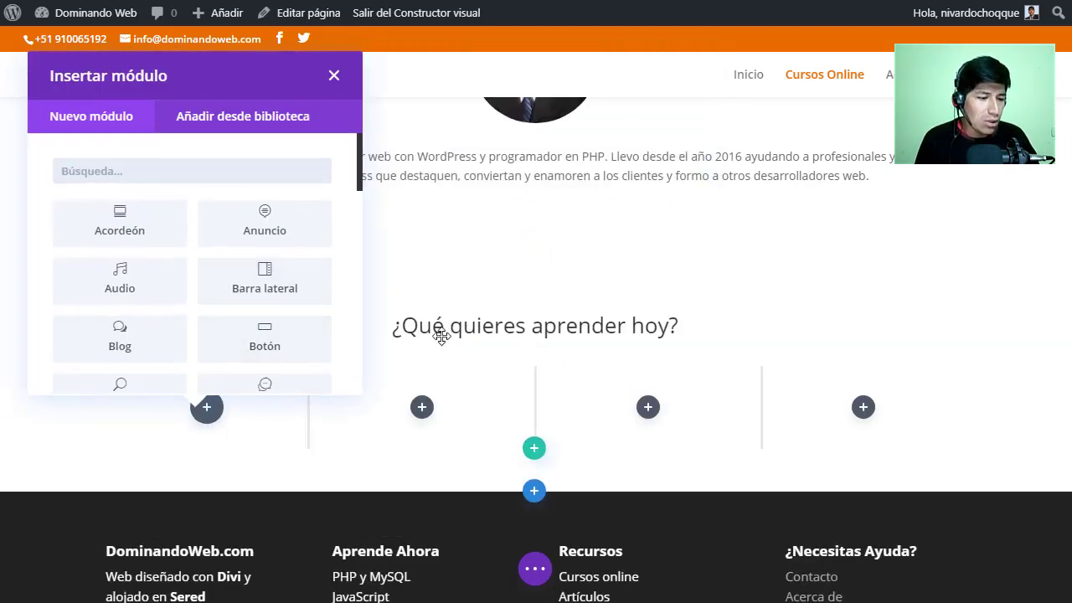
click(334, 77)
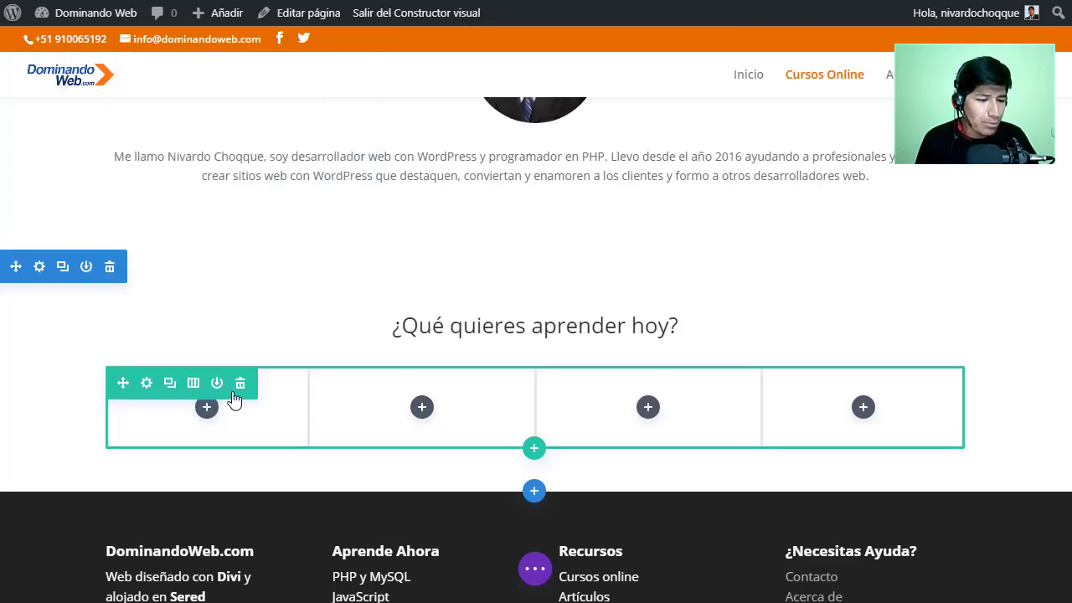
click(240, 385)
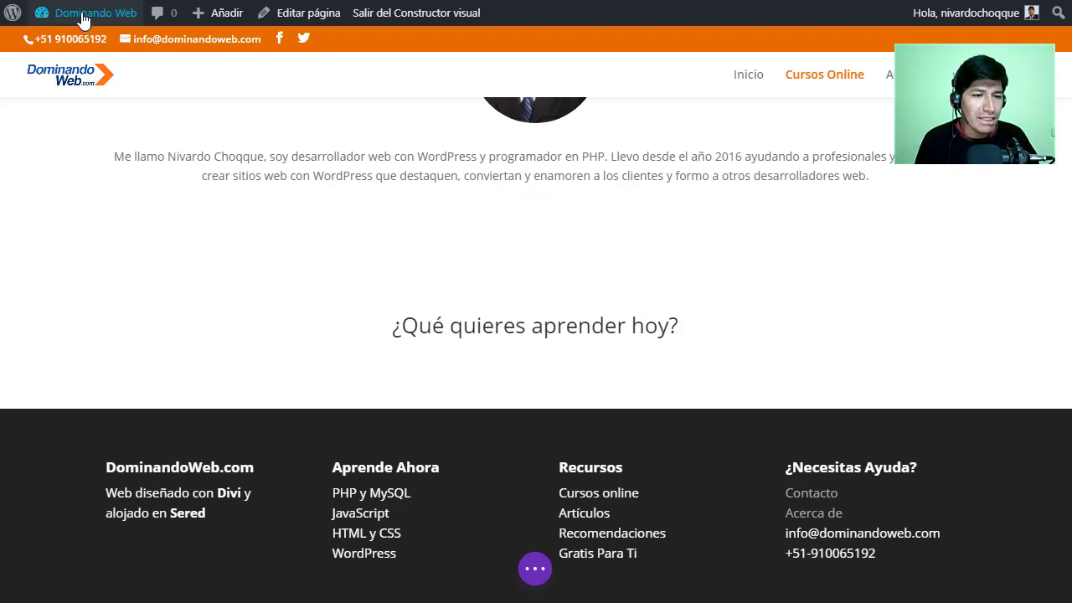
Open the site's Inicio page and enable the visual builder on it
mouse_move(75, 17)
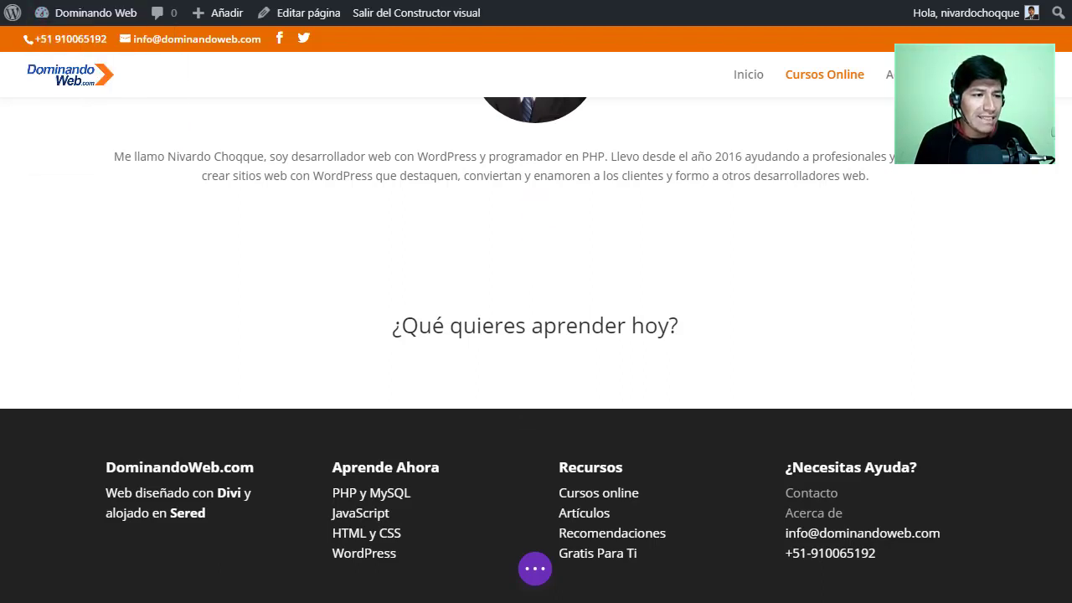
right_click(740, 78)
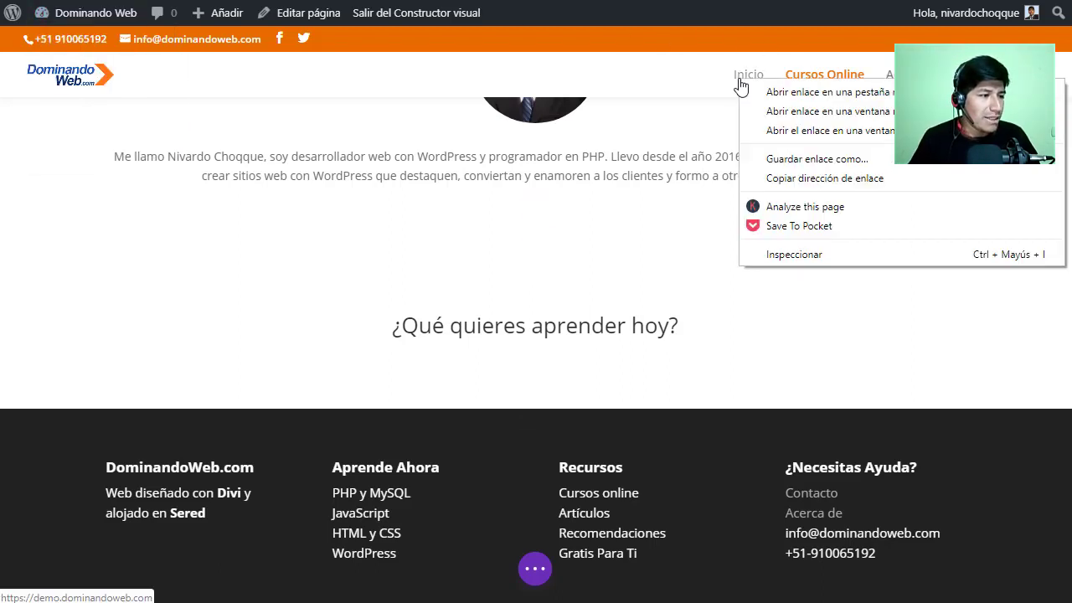
key(Escape)
click(748, 75)
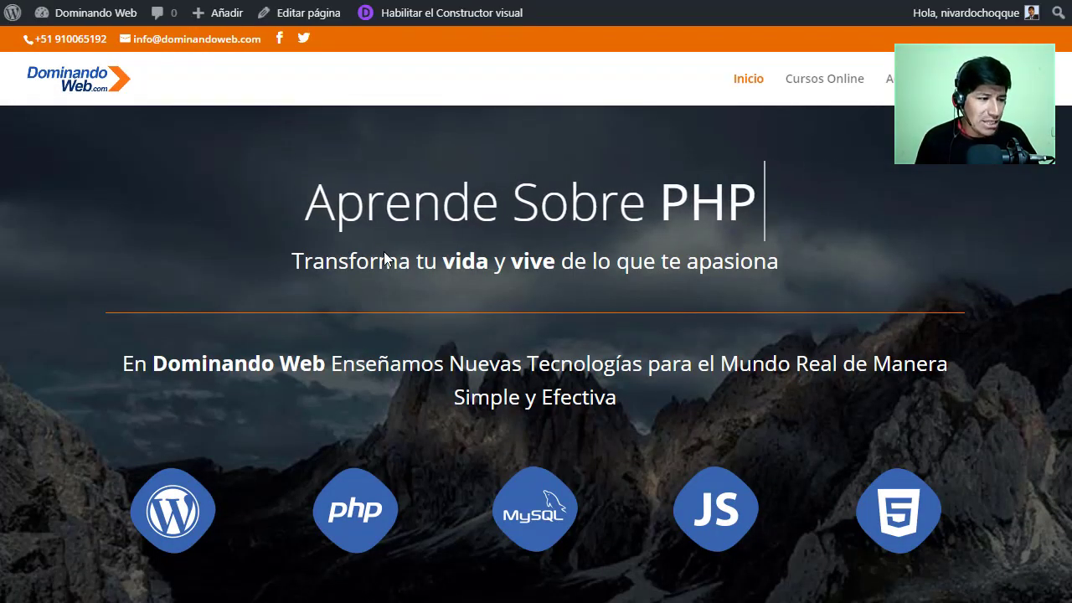
click(424, 18)
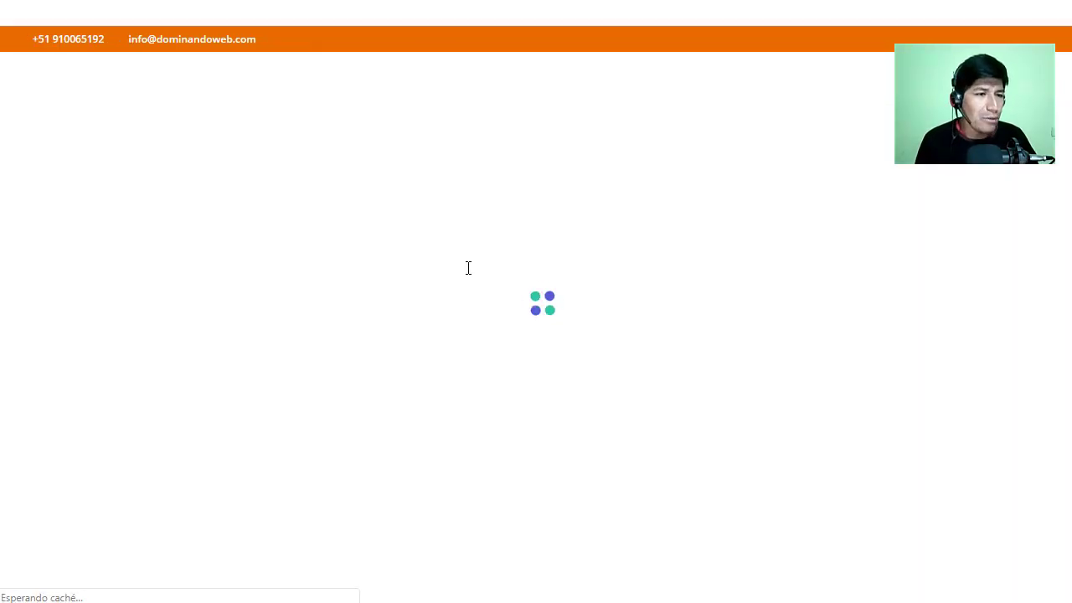
Save the row with the three courses under "Nuestros Cursos Disponibles" to the Divi library as "Cursos"
scroll(570, 283, down, 6)
scroll(572, 290, down, 4)
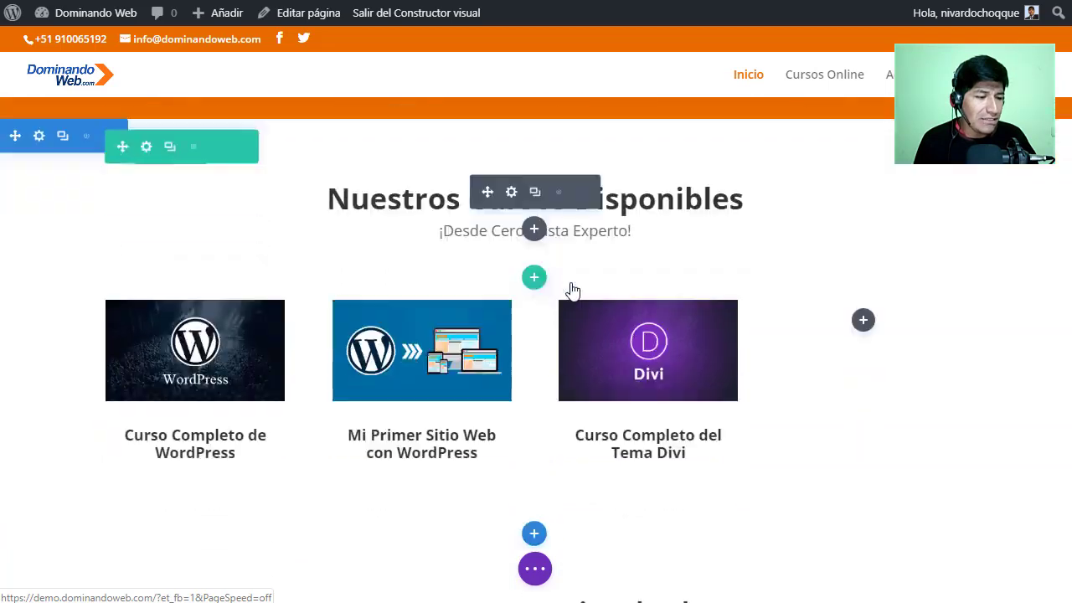
scroll(438, 301, up, 1)
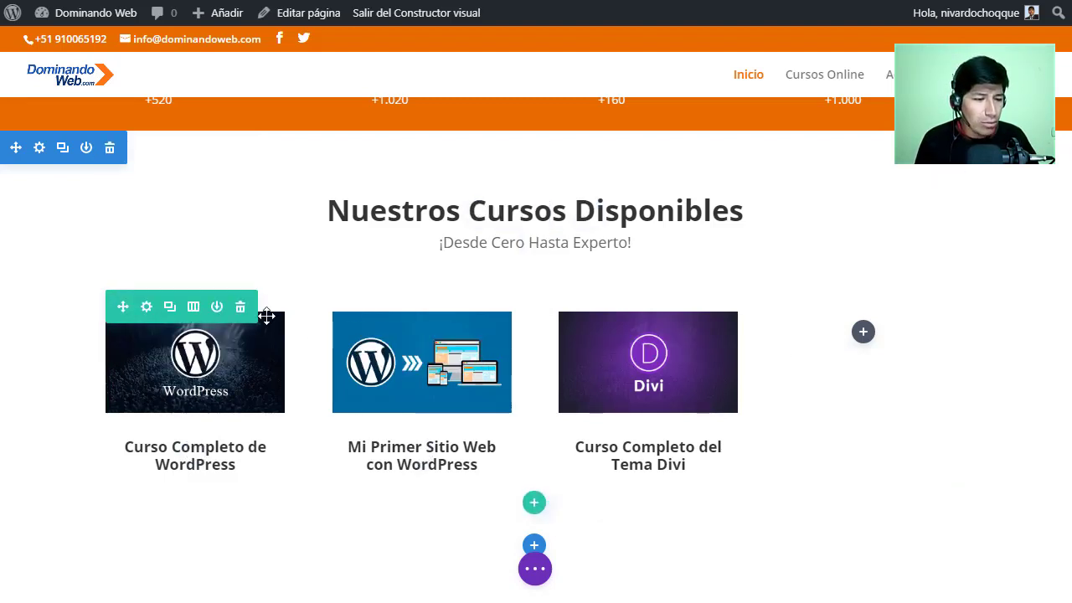
click(218, 310)
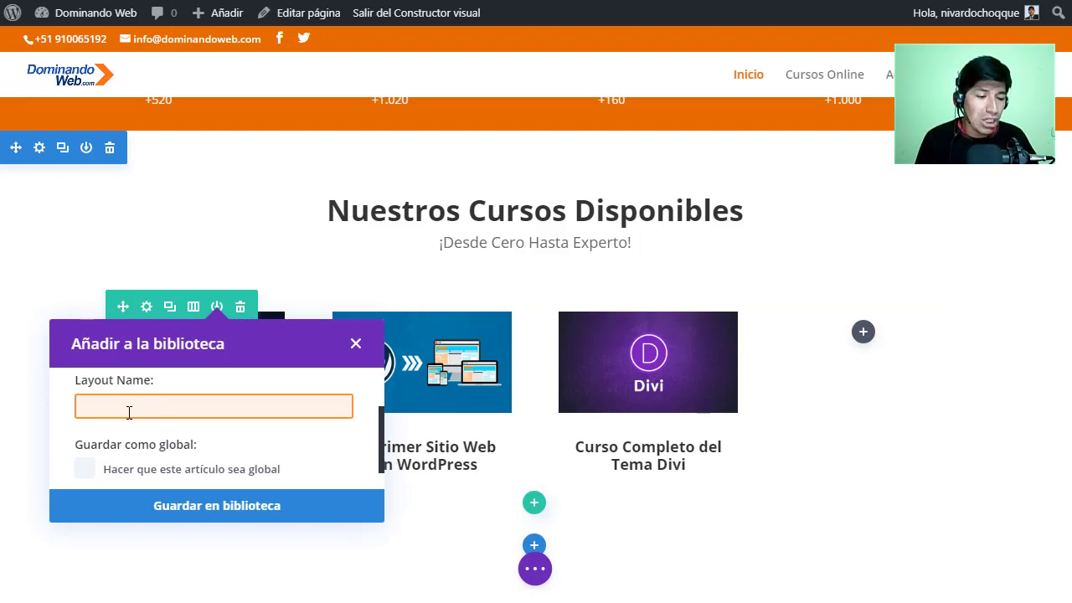
text(Cursos)
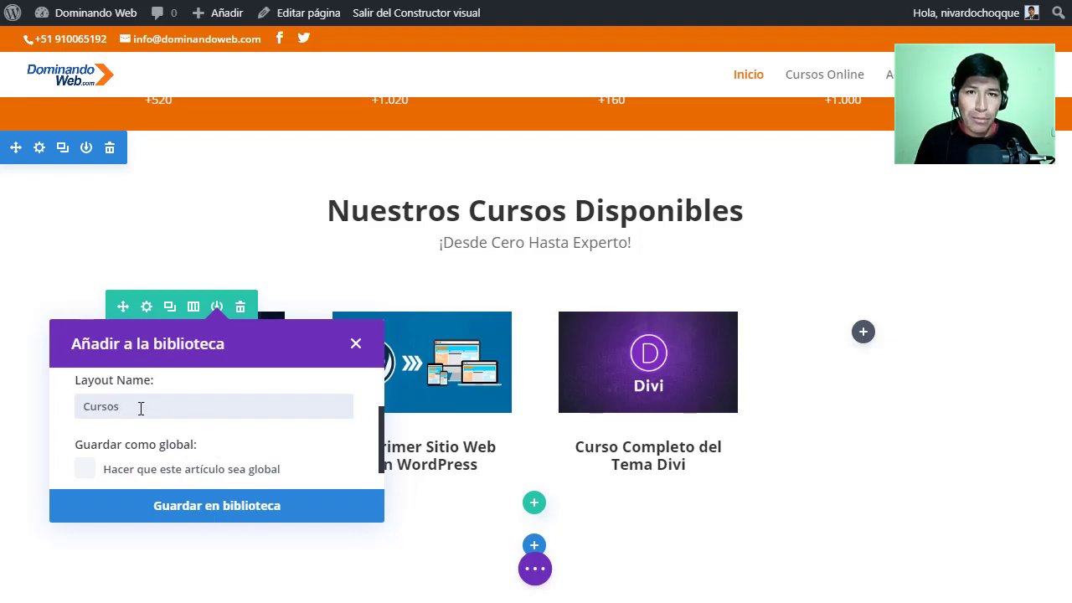
click(206, 509)
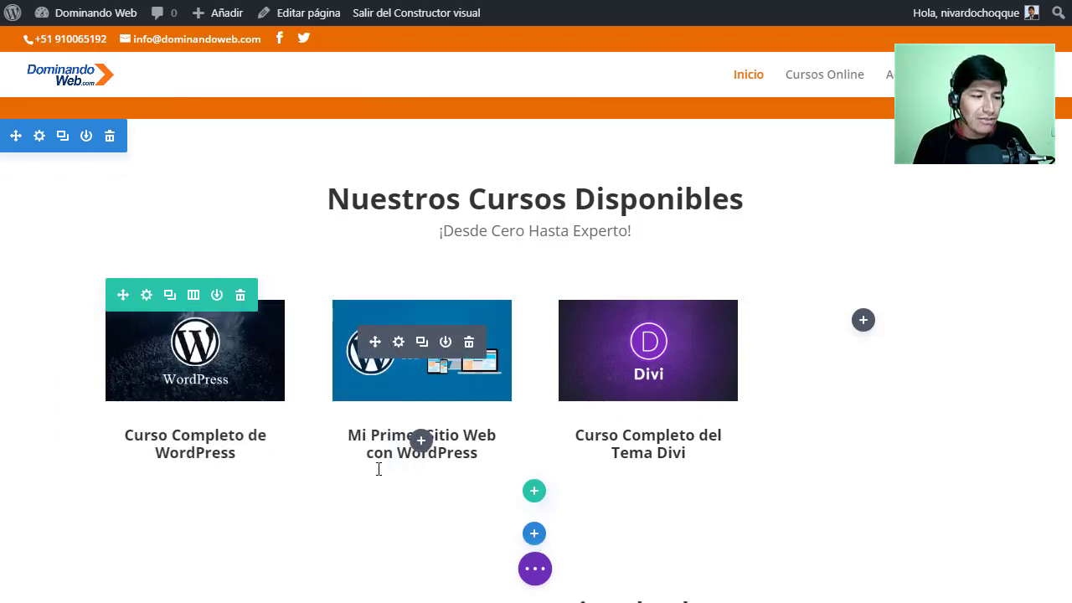
Save the "Nuestros Estudiantes" section to the Divi library as a global layout named "Testimonios"
scroll(378, 470, down, 15)
scroll(377, 468, up, 4)
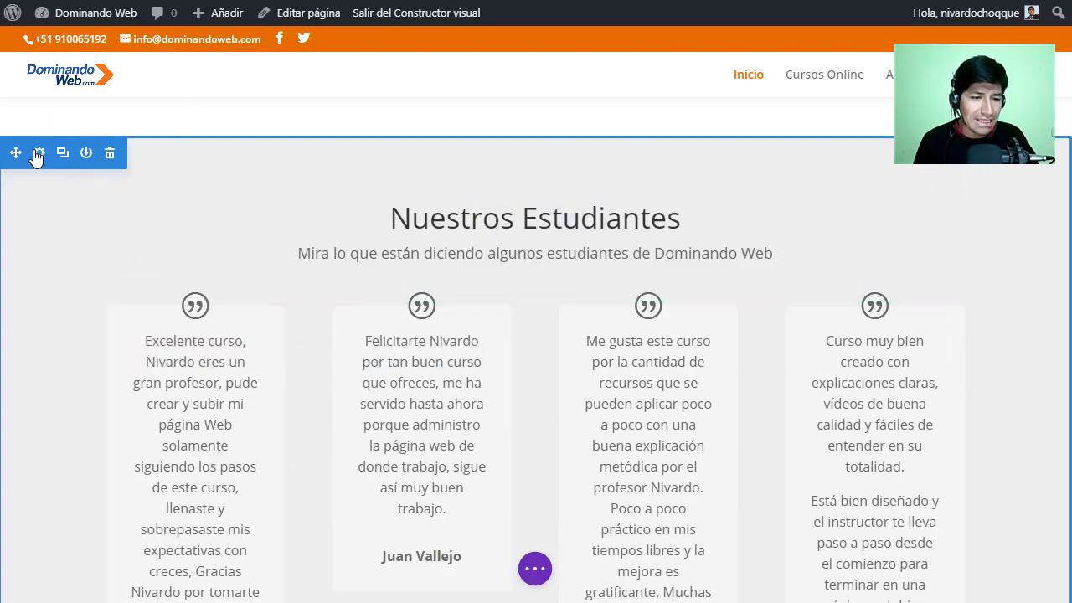
scroll(294, 249, down, 2)
scroll(416, 439, down, 3)
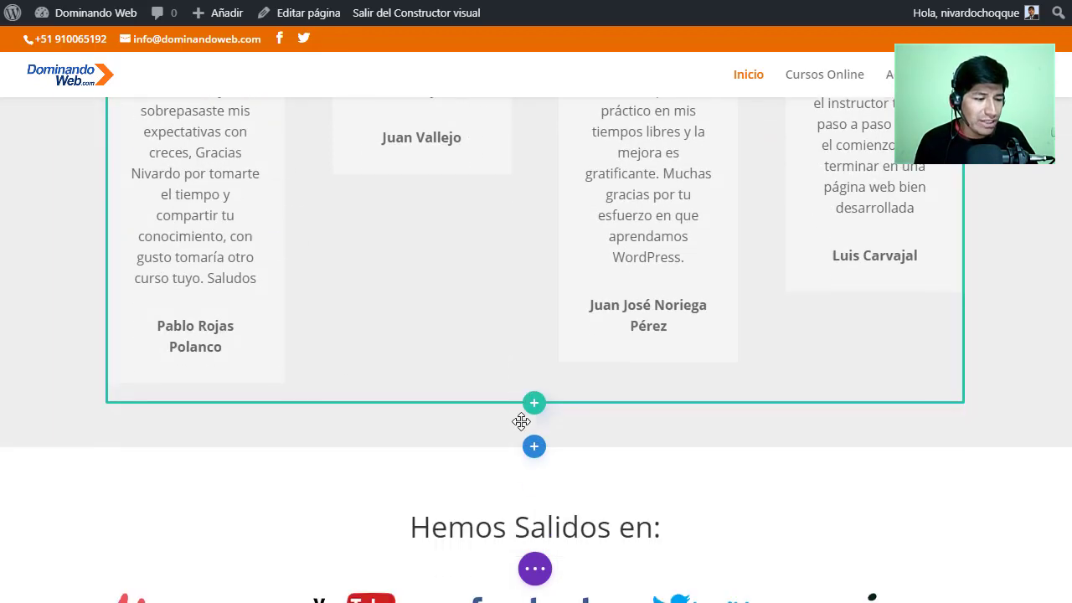
scroll(282, 371, up, 7)
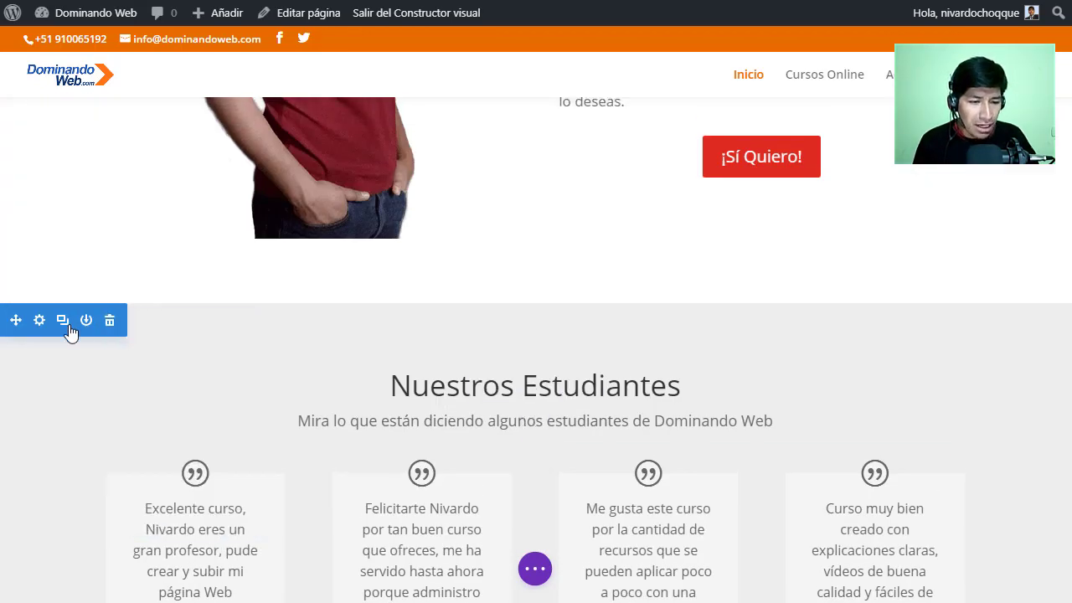
click(86, 321)
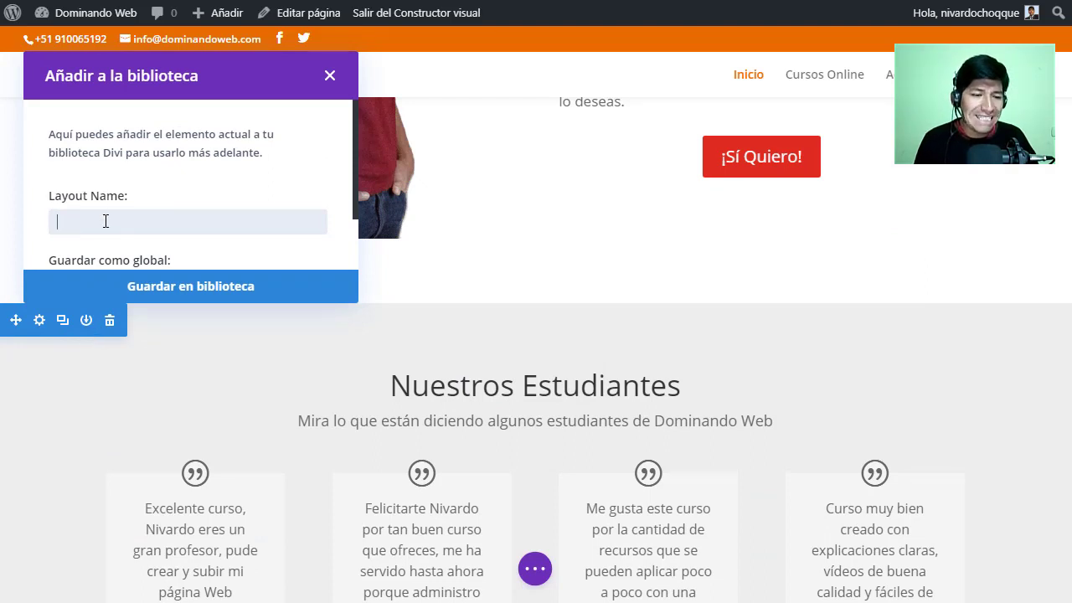
text(Testimonios)
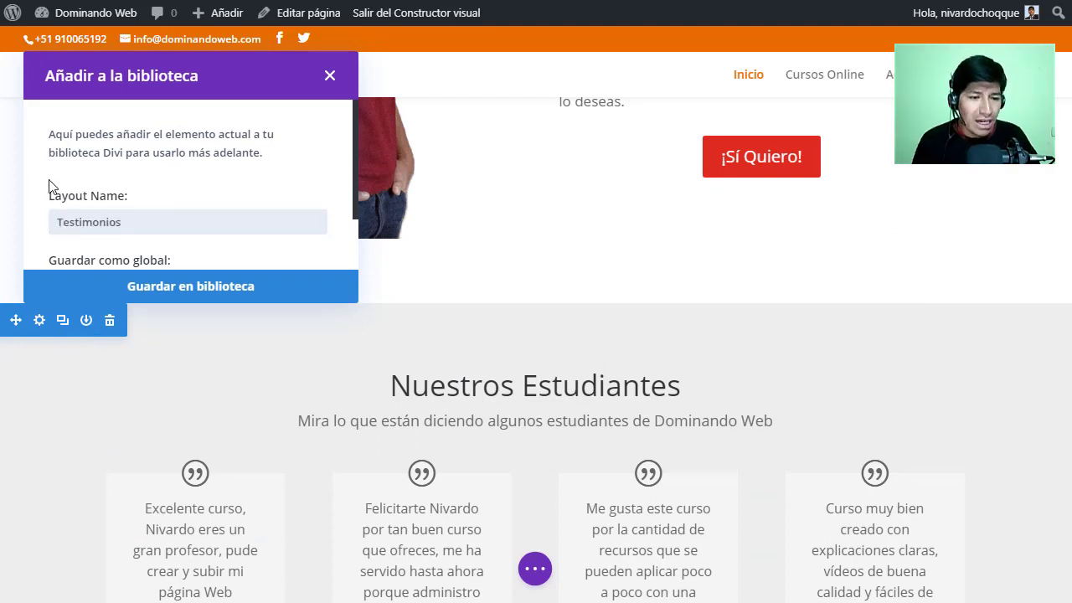
scroll(49, 183, down, 2)
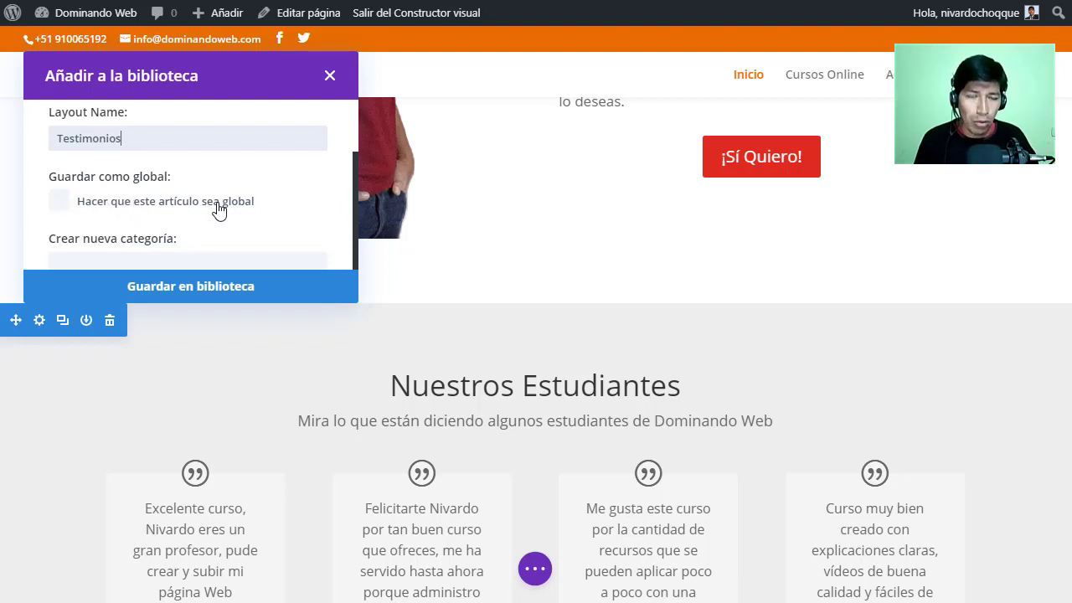
click(57, 203)
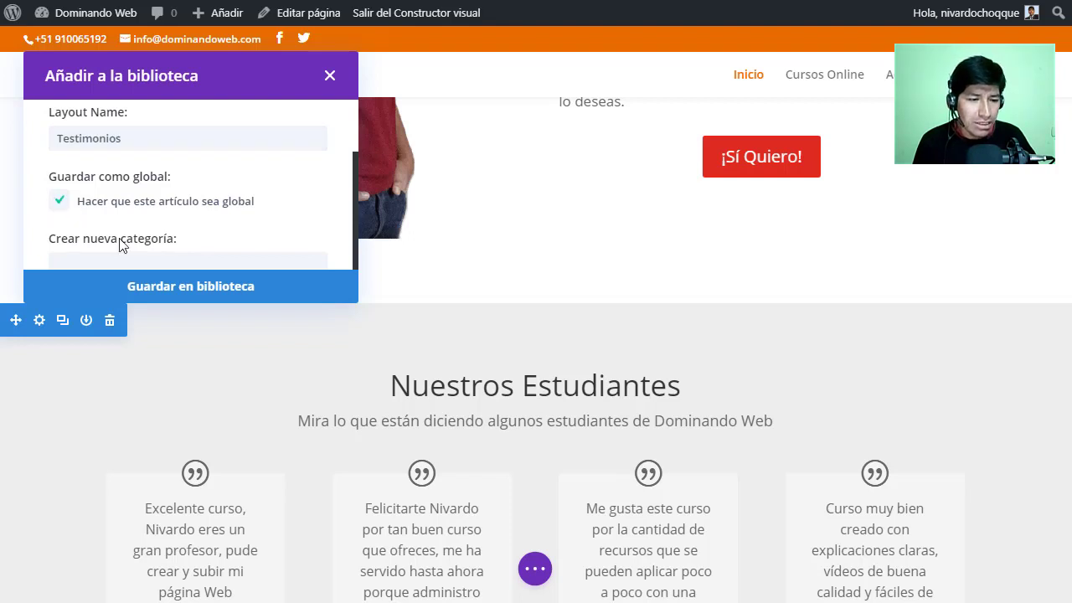
click(158, 293)
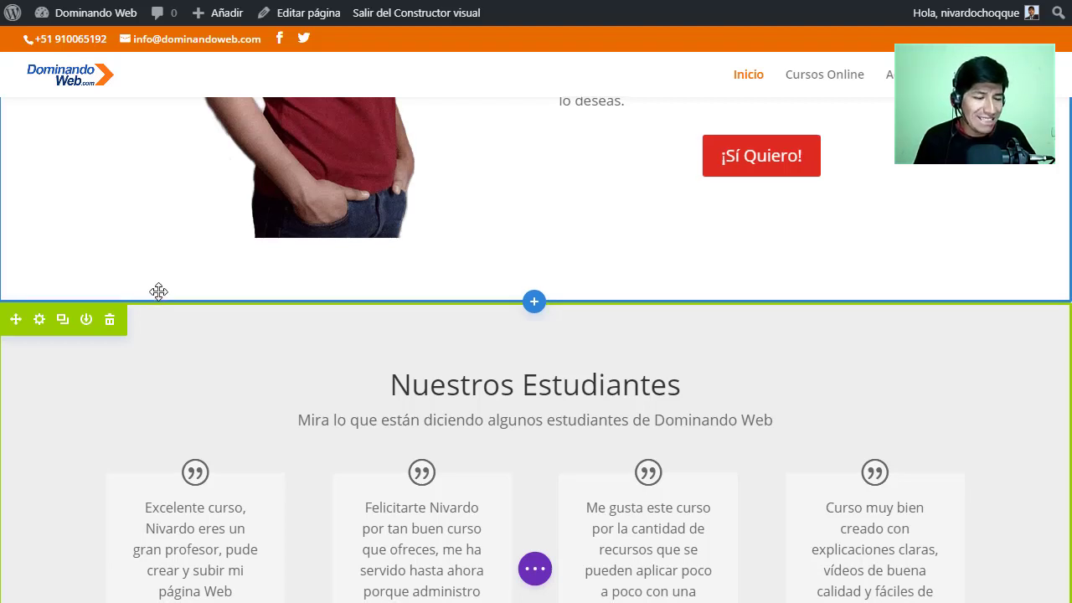
Save the Inicio page, exit its visual builder and return to the Cursos Online page
scroll(157, 295, down, 2)
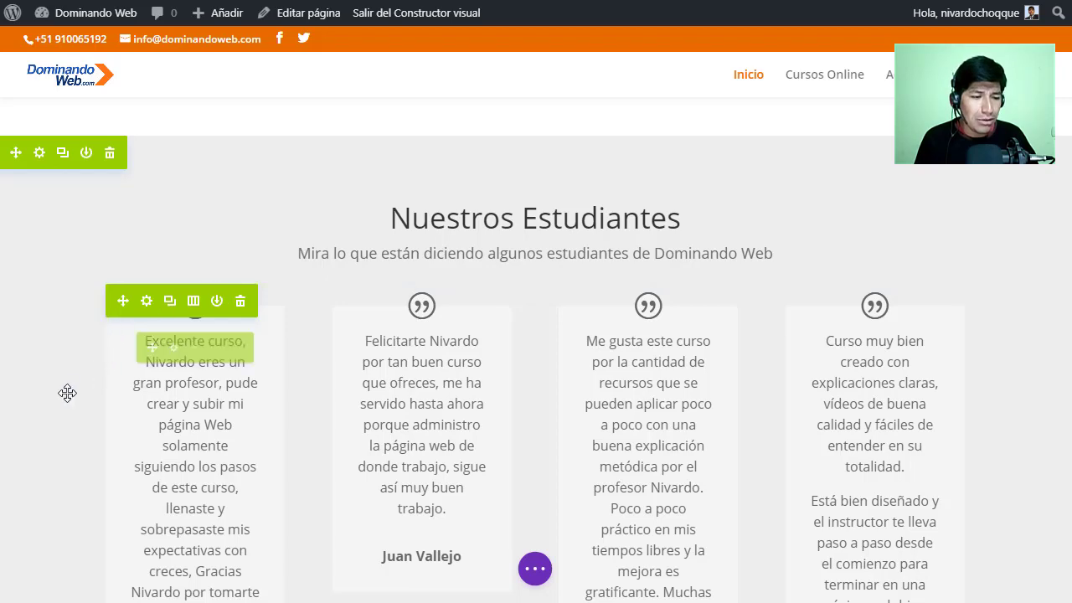
scroll(67, 390, down, 6)
scroll(69, 398, up, 2)
scroll(70, 402, up, 1)
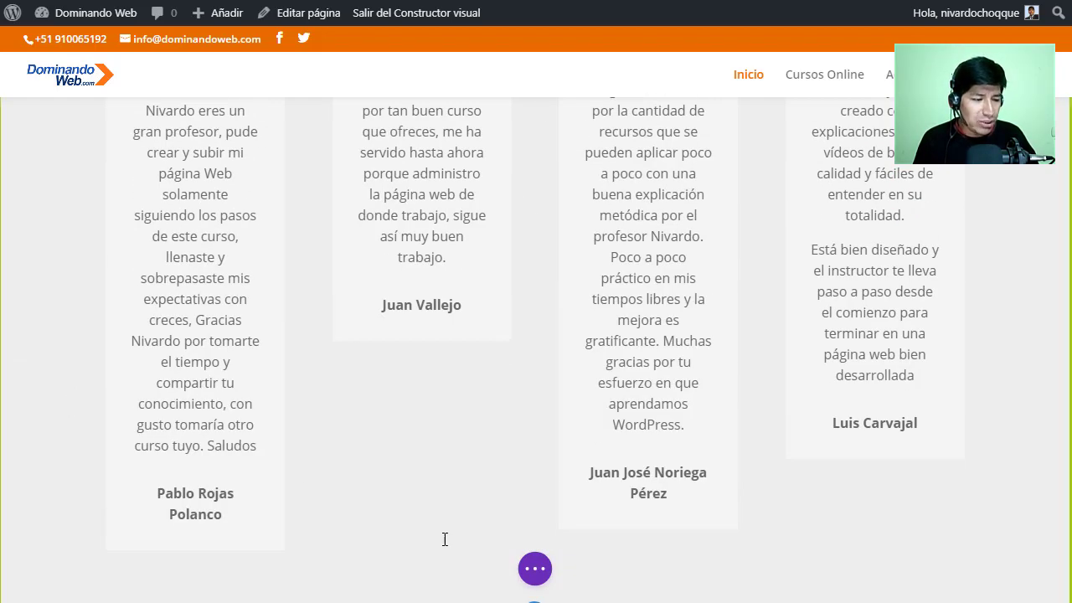
click(534, 568)
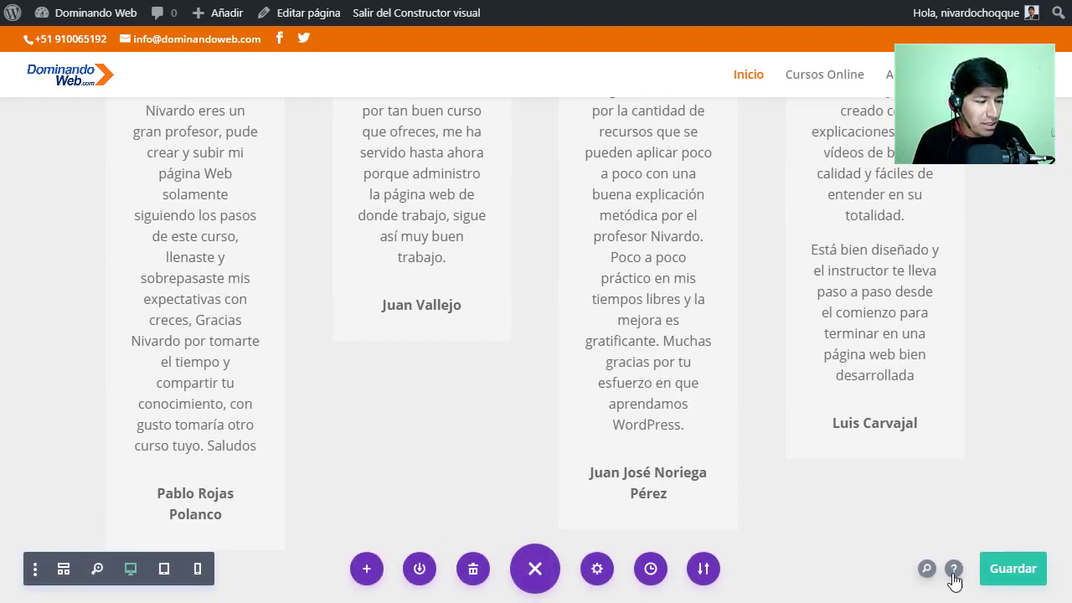
click(1014, 578)
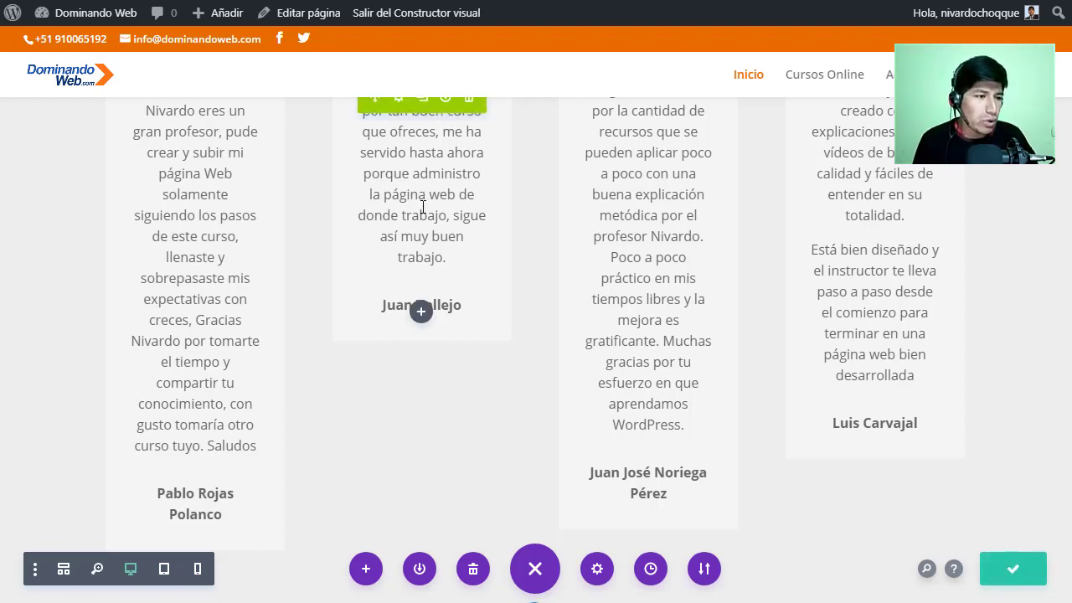
click(413, 15)
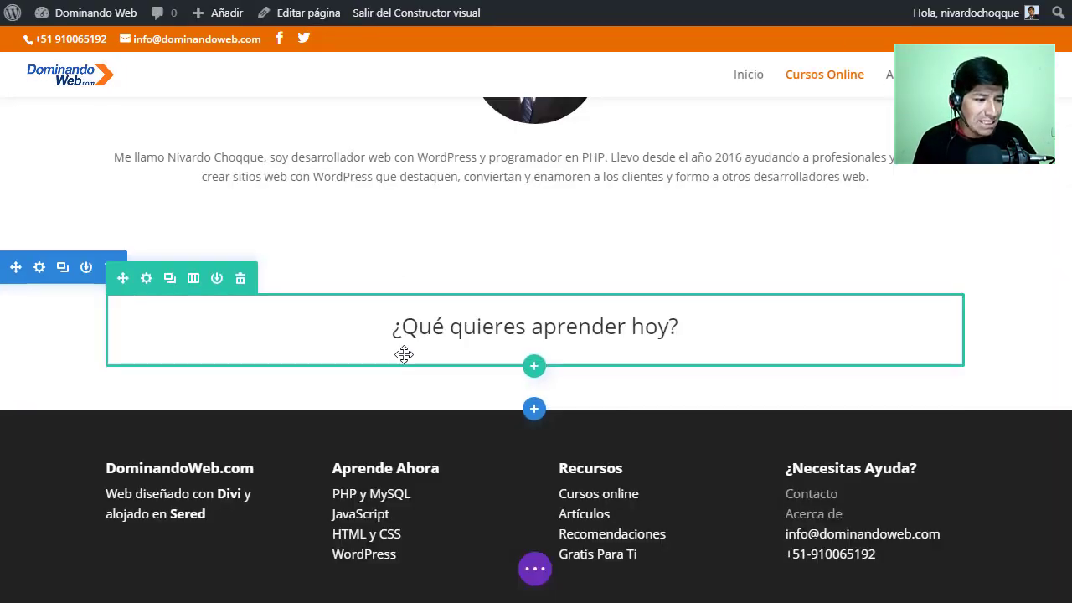
Try to insert a row from the Divi library below "¿Qué quieres aprender hoy?"
scroll(403, 354, up, 3)
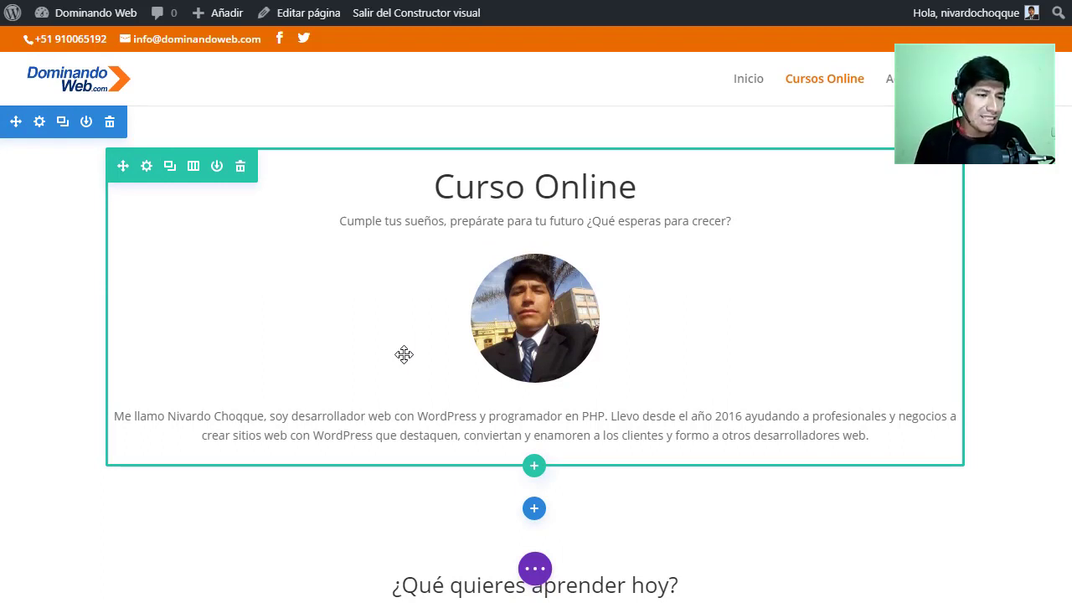
scroll(403, 355, down, 4)
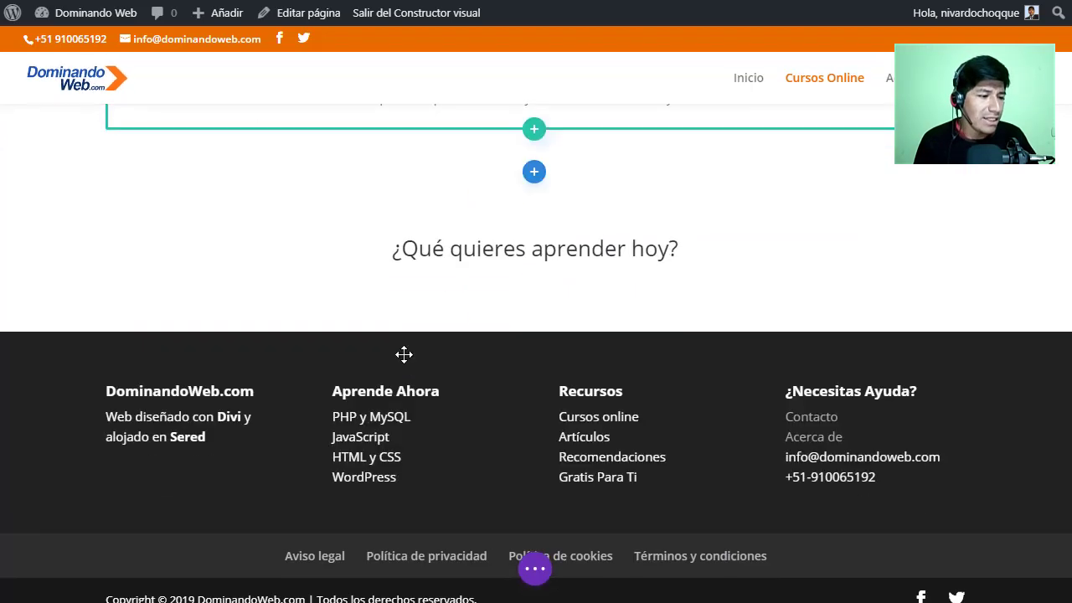
scroll(404, 355, up, 2)
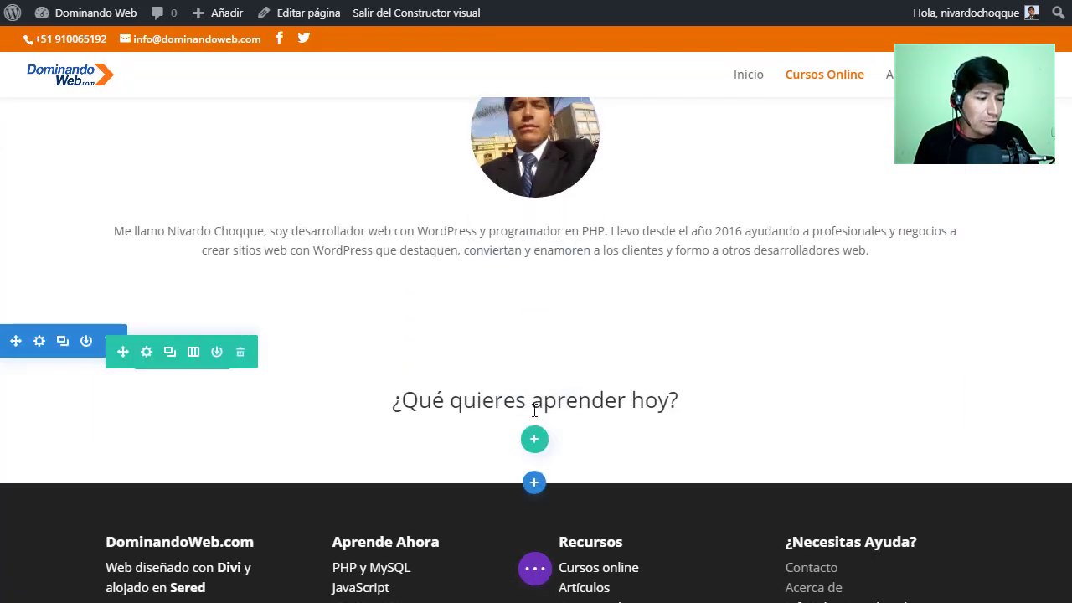
mouse_move(534, 437)
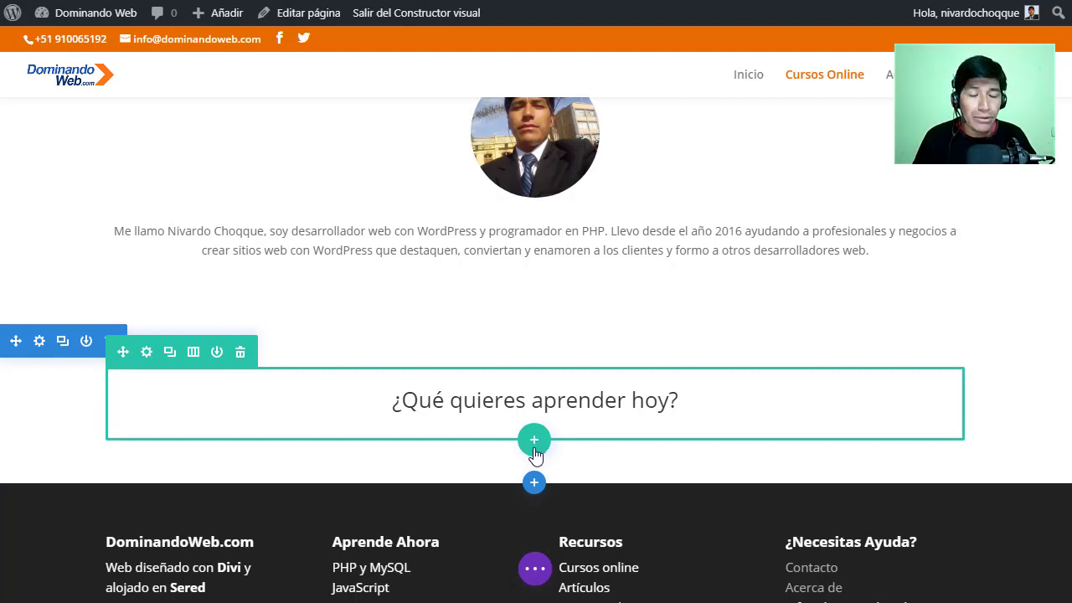
click(534, 441)
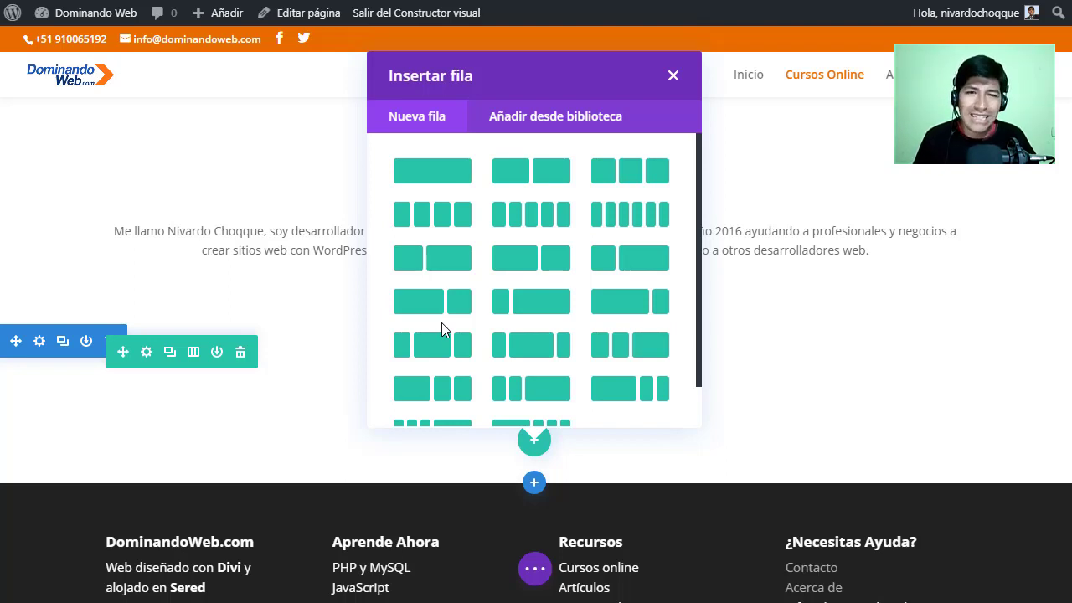
click(544, 117)
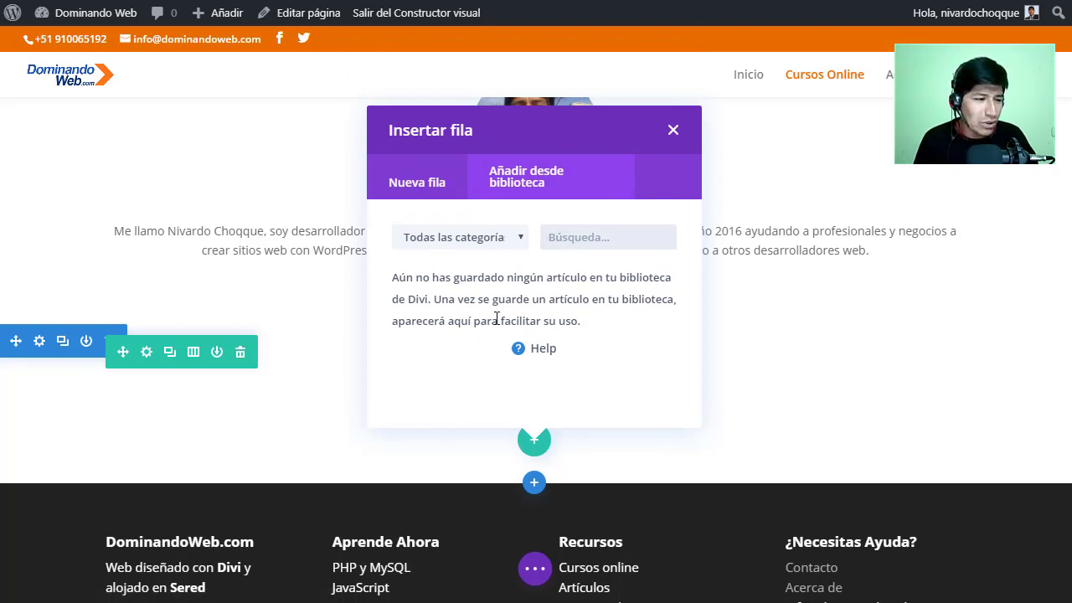
click(673, 129)
Save the Cursos Online page, exit the visual builder and enable it again to reload the library
click(534, 569)
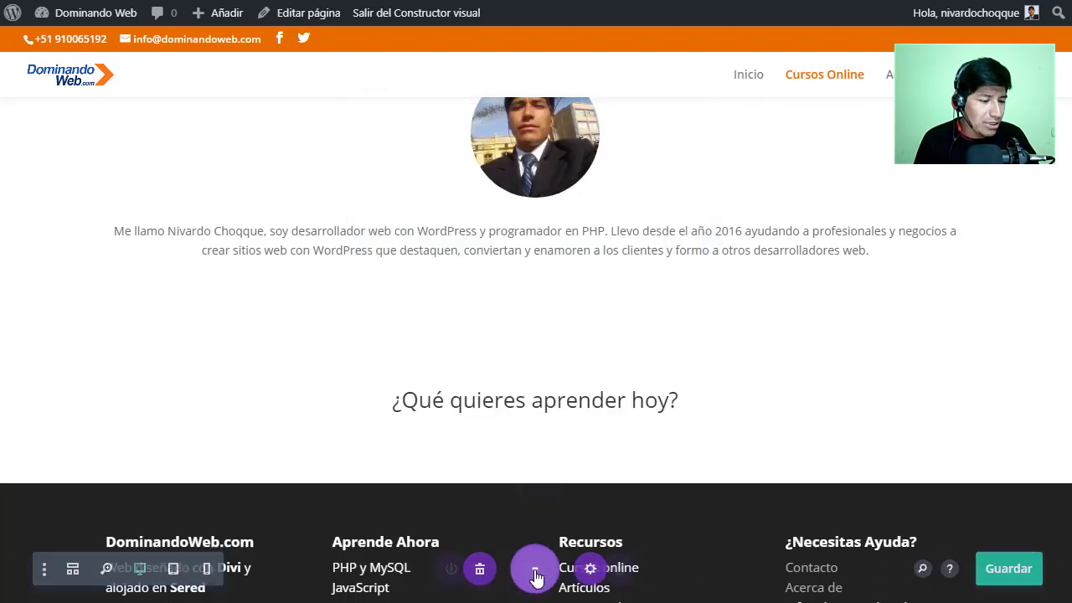
click(1013, 574)
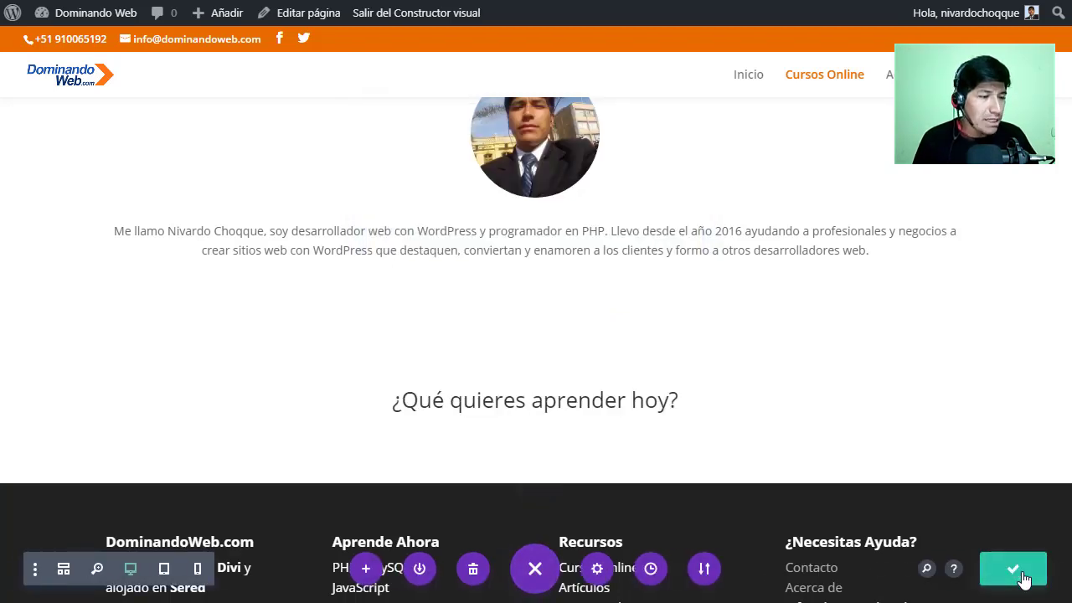
click(399, 13)
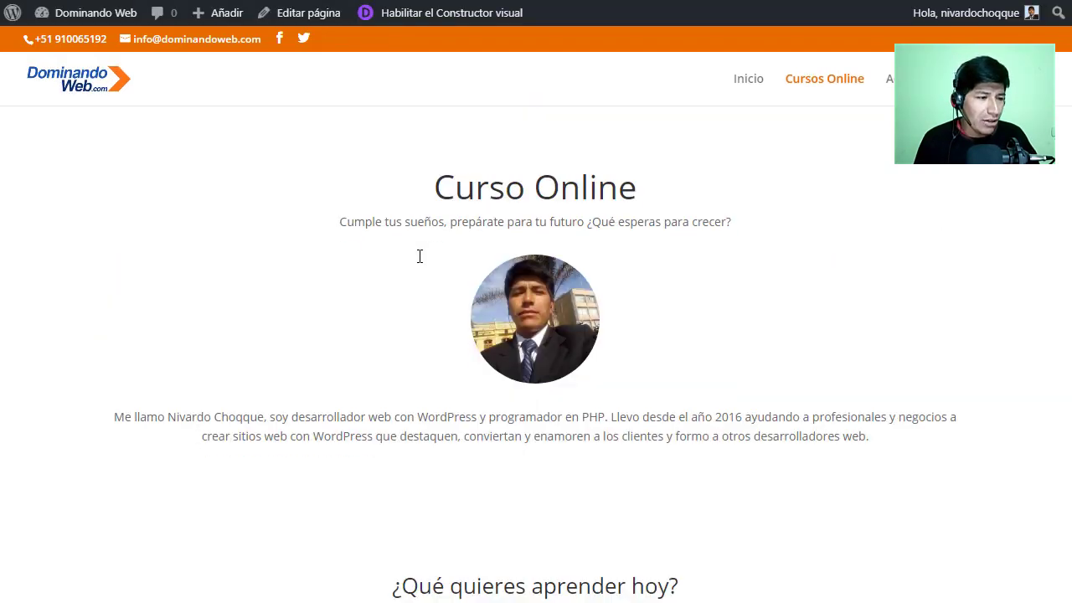
scroll(419, 256, up, 3)
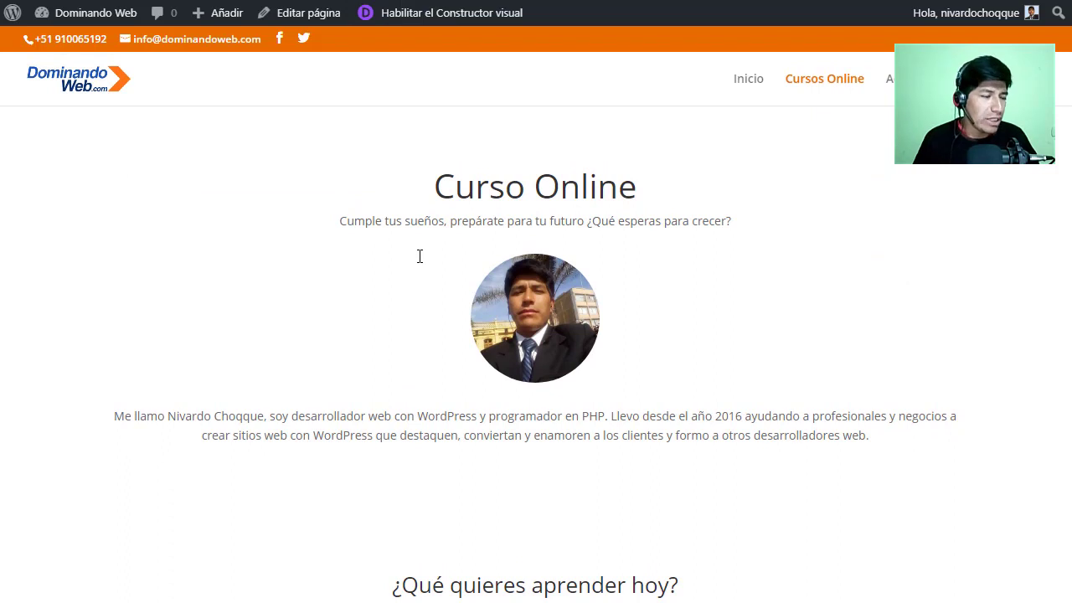
click(436, 12)
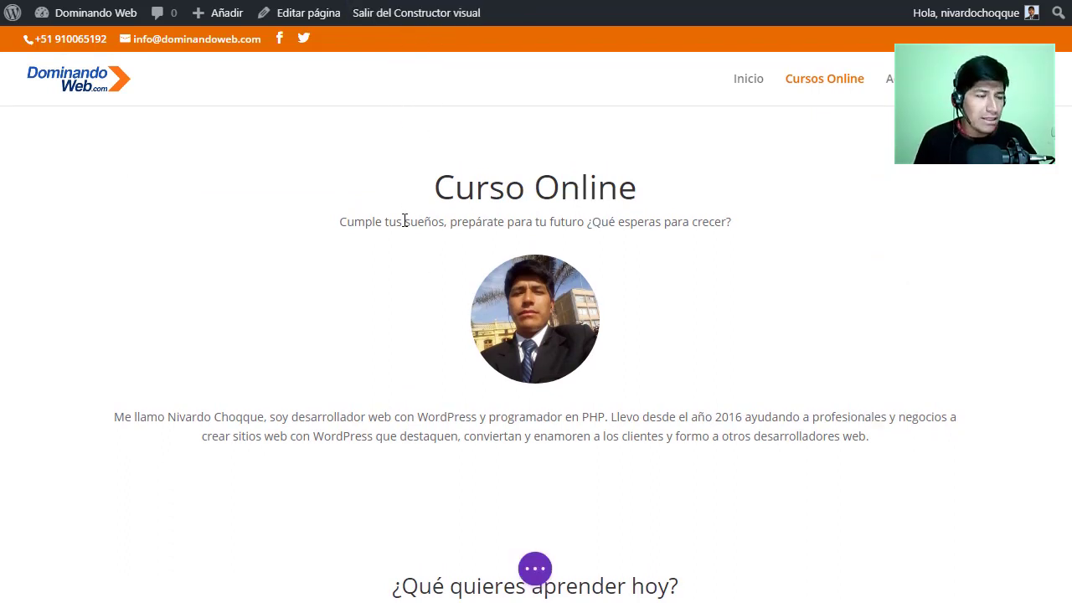
Insert the saved "Cursos" row from the Divi library below "¿Qué quieres aprender hoy?"
scroll(404, 220, down, 5)
mouse_move(468, 210)
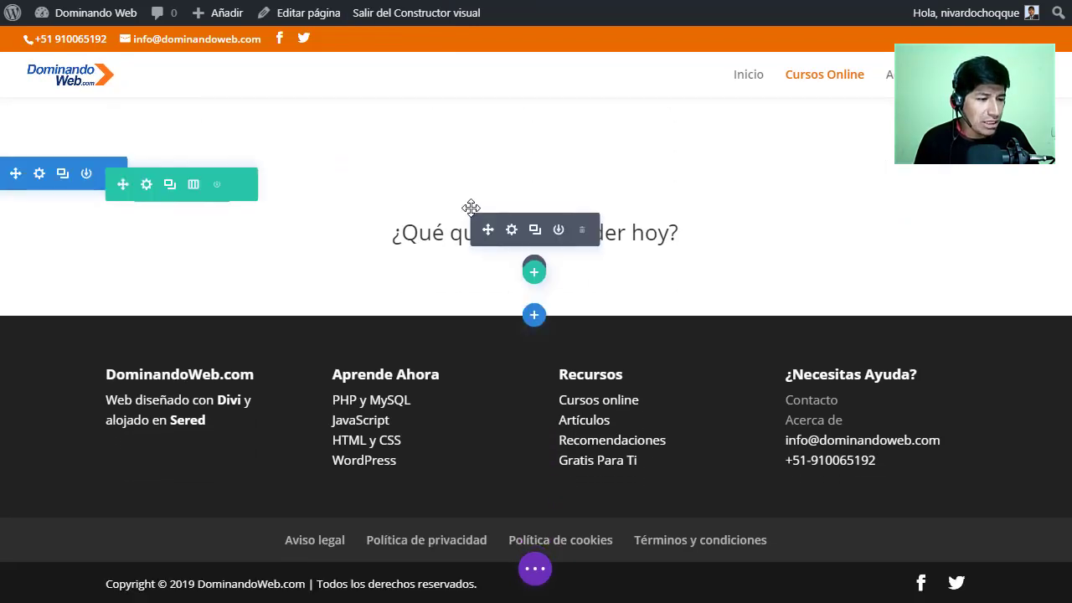
click(533, 276)
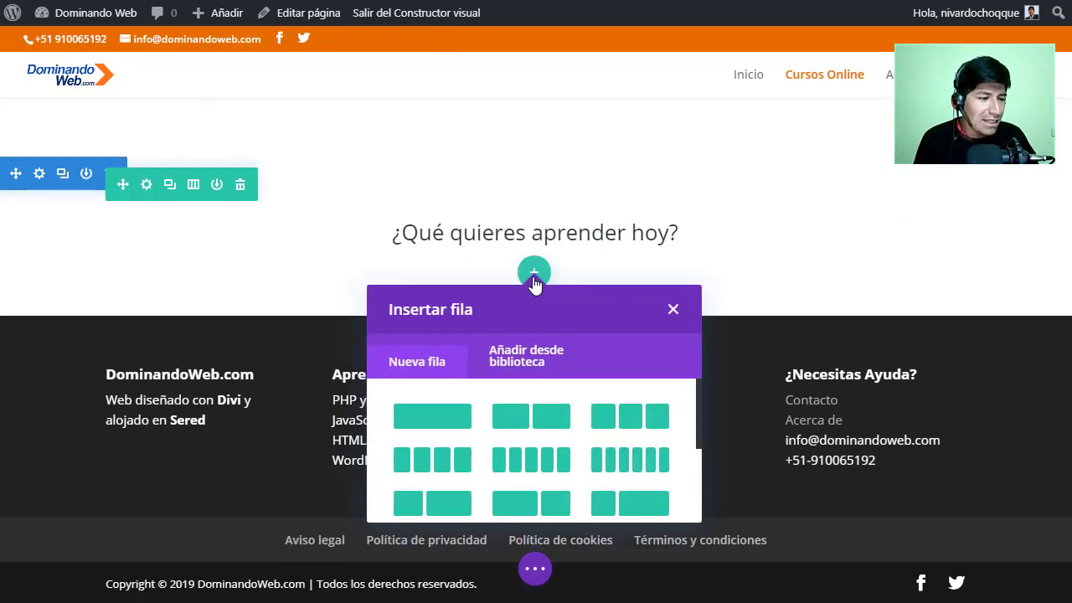
click(520, 360)
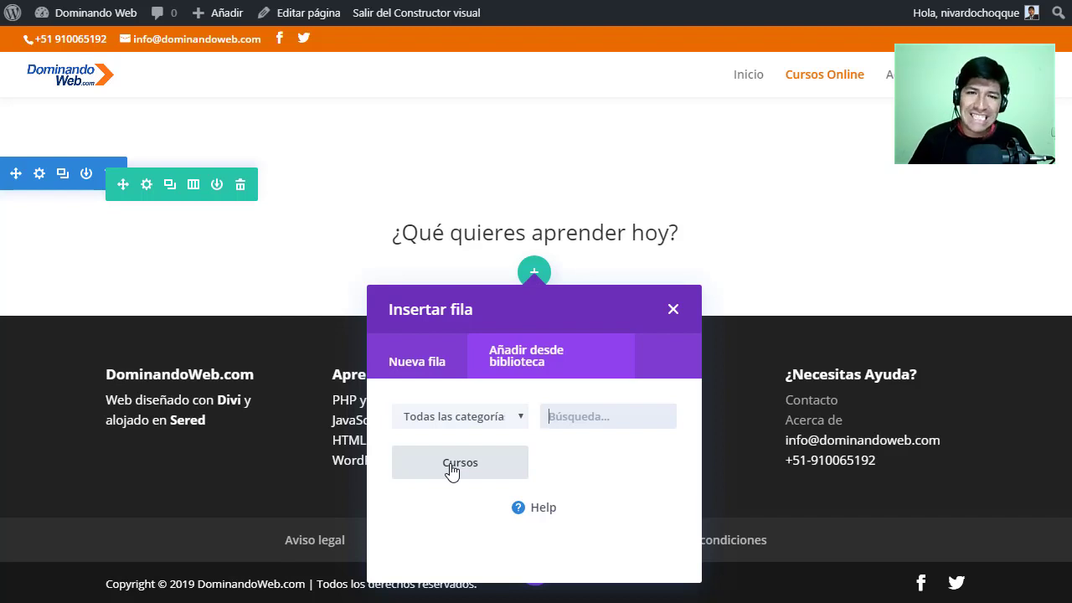
click(476, 464)
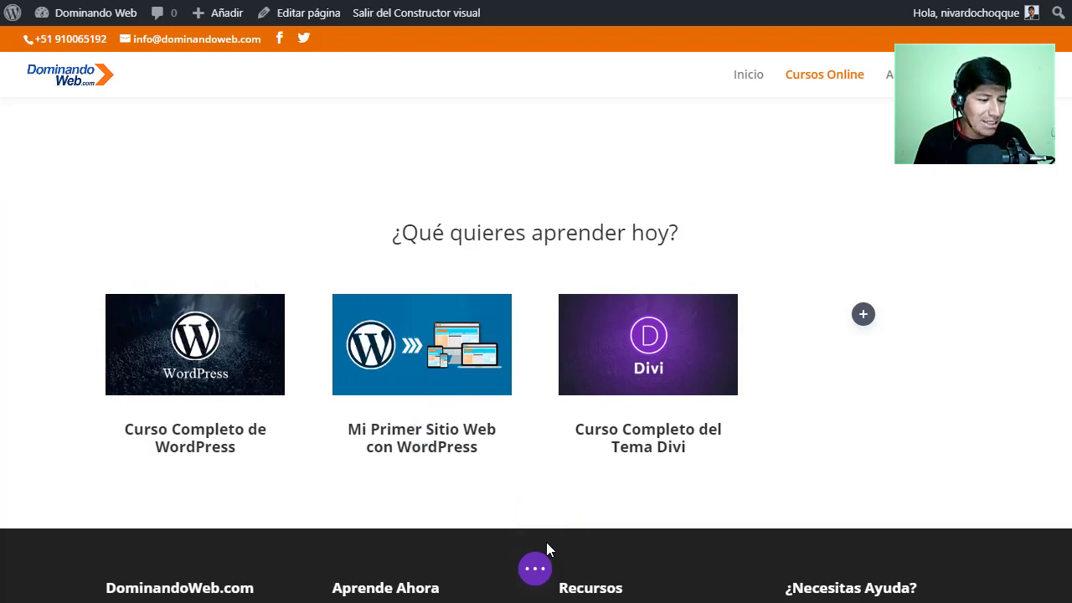
click(534, 568)
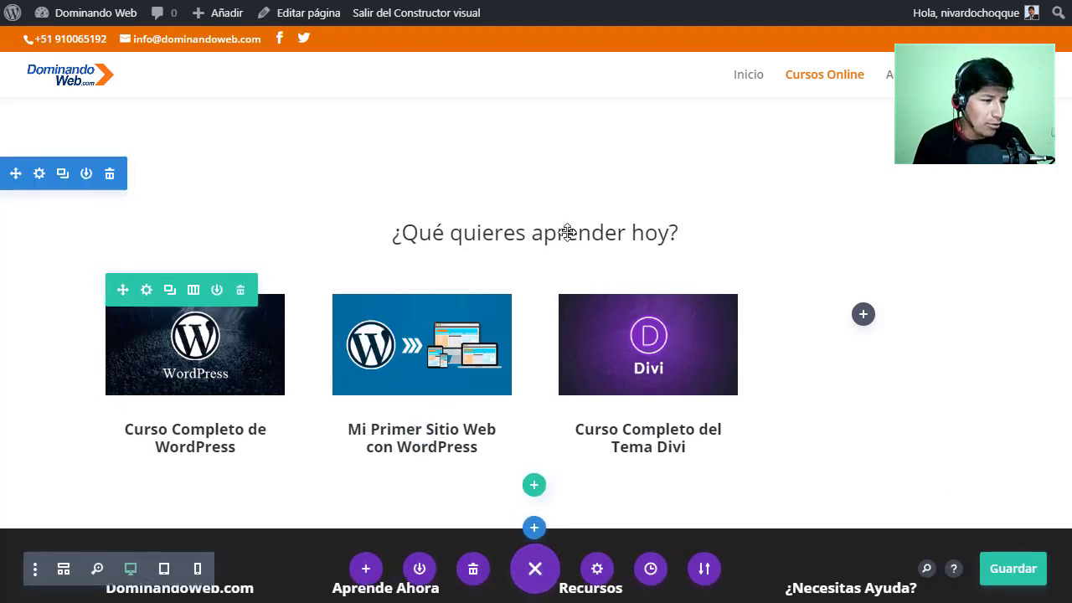
Style the "¿Qué quieres aprender hoy?" text module's Heading 2 with a 35px text size and Bold weight
mouse_move(513, 237)
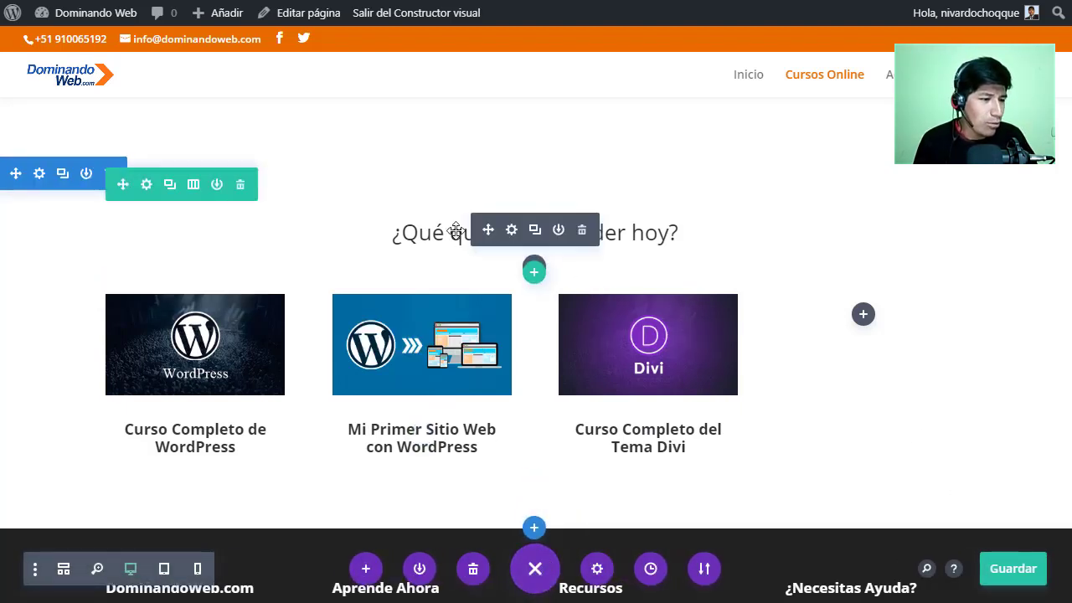
click(511, 231)
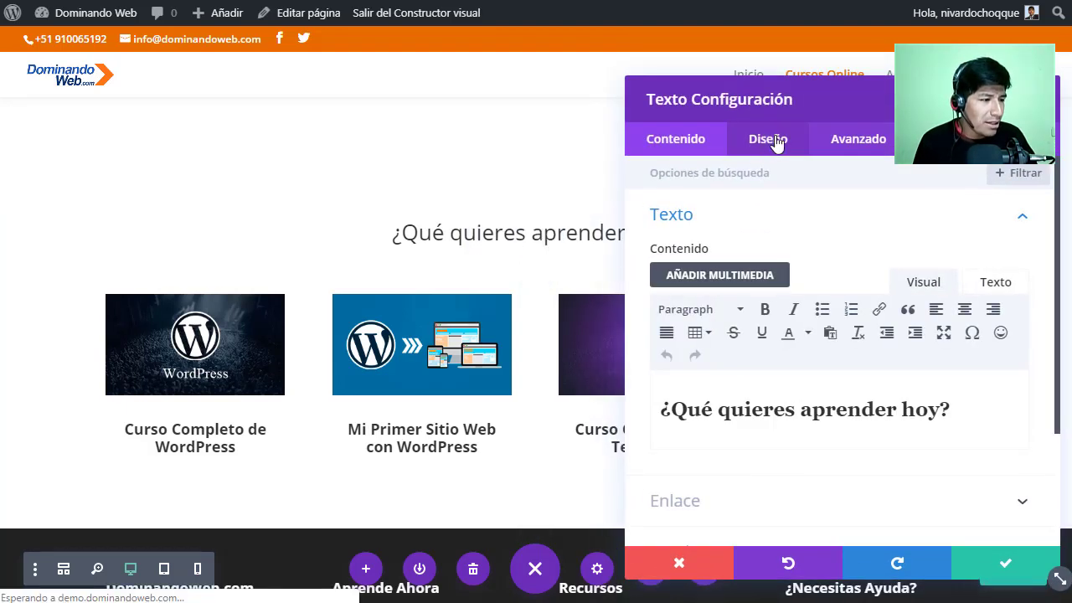
click(767, 141)
click(675, 270)
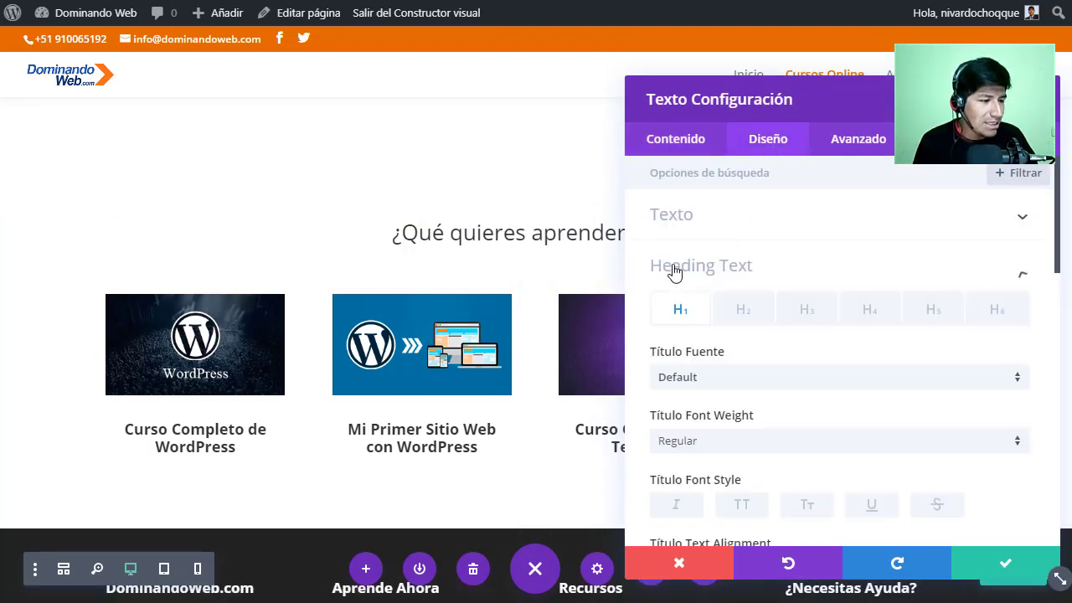
click(747, 223)
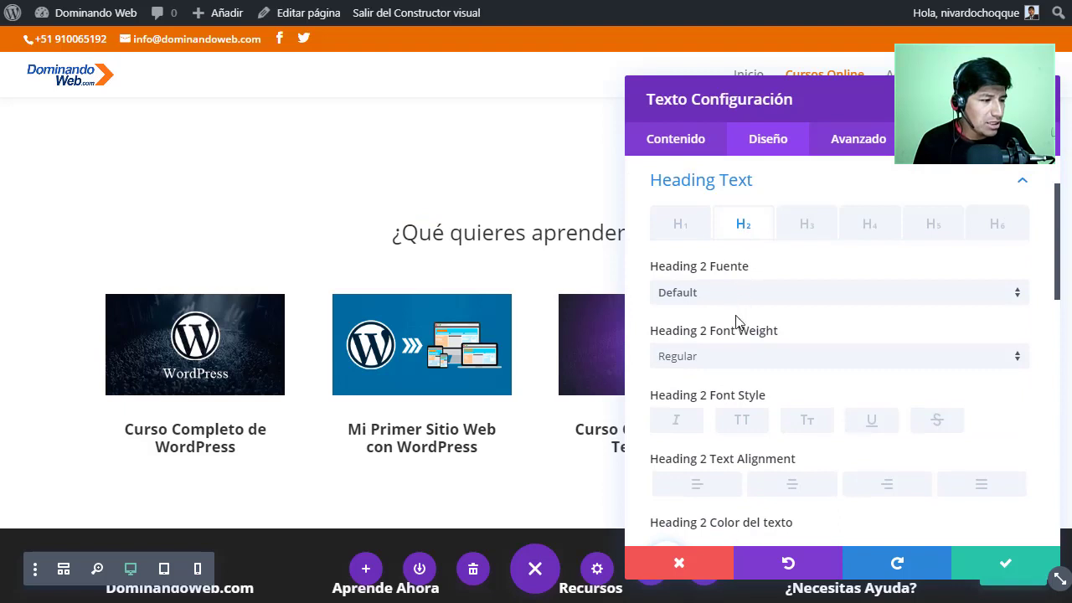
scroll(739, 308, down, 3)
drag(718, 489, 736, 493)
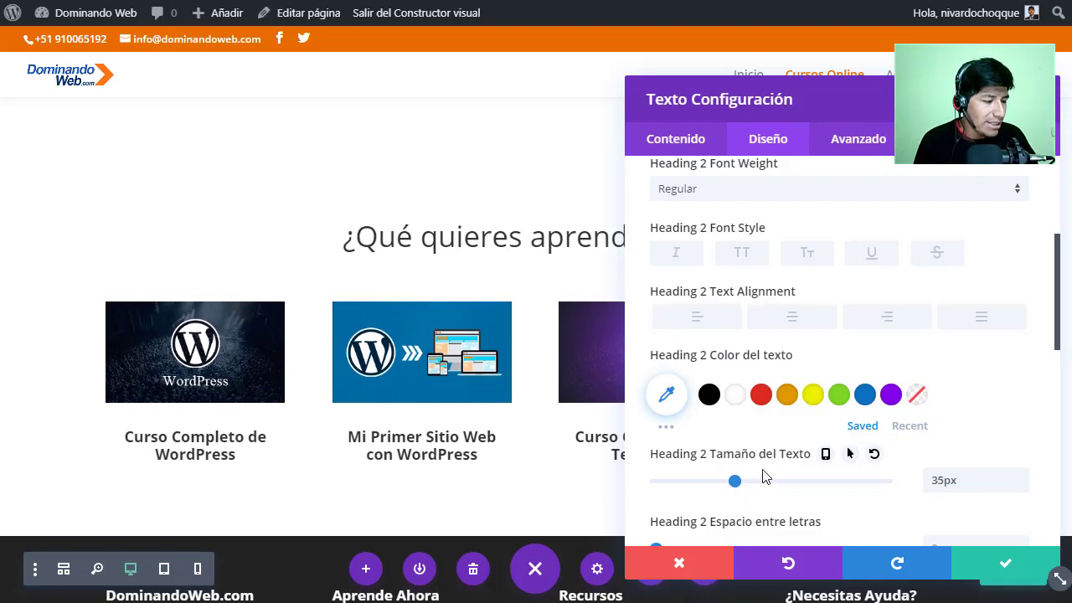
scroll(765, 478, up, 3)
click(718, 441)
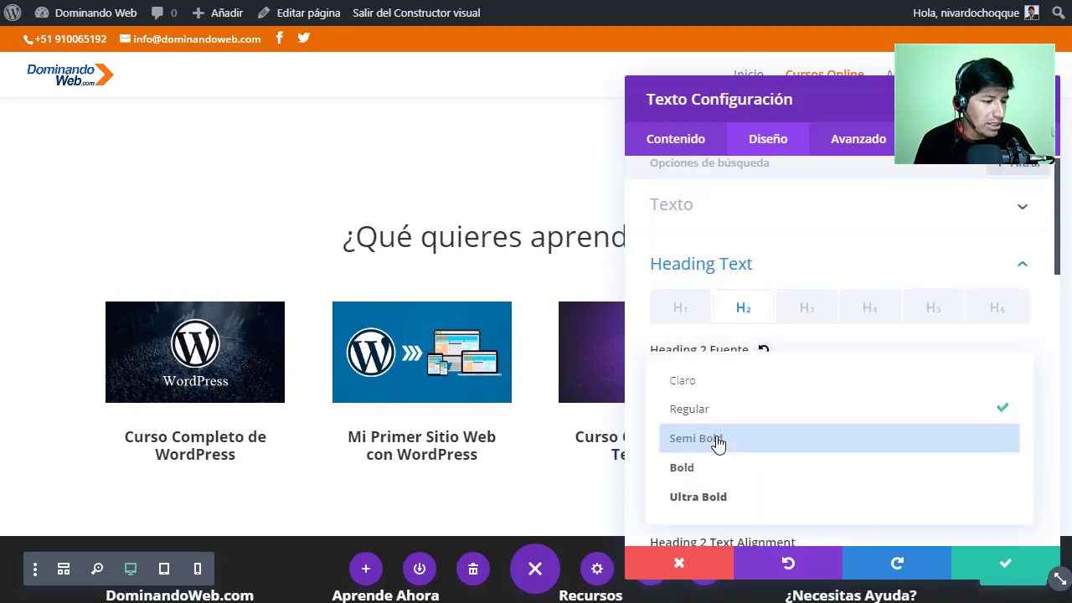
click(708, 469)
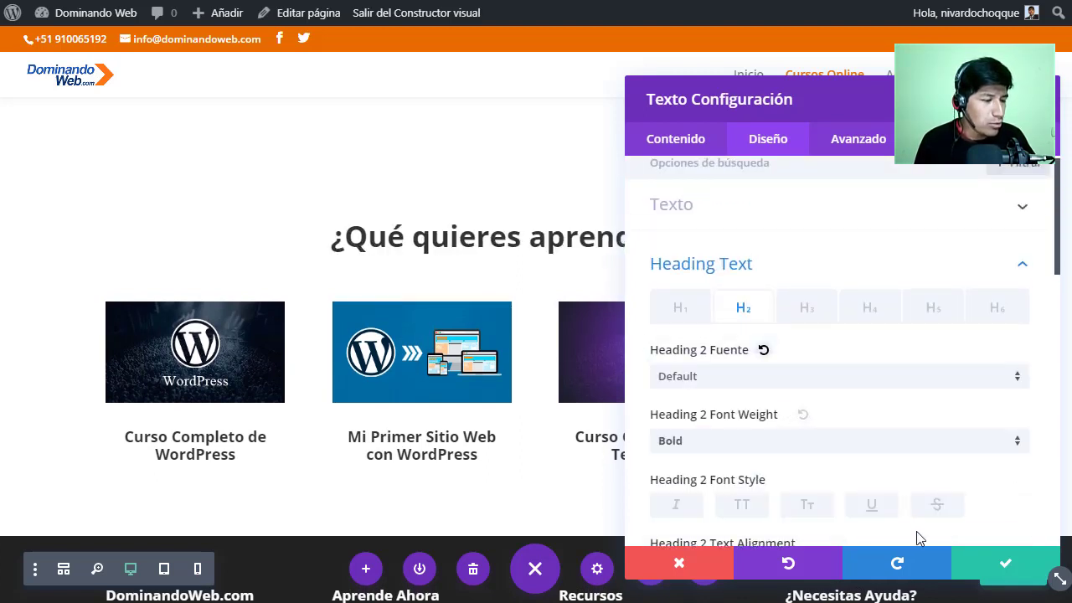
click(1005, 563)
Review the page sections built so far, then examine the Servicios mockup for the section that follows the course images
scroll(605, 352, up, 5)
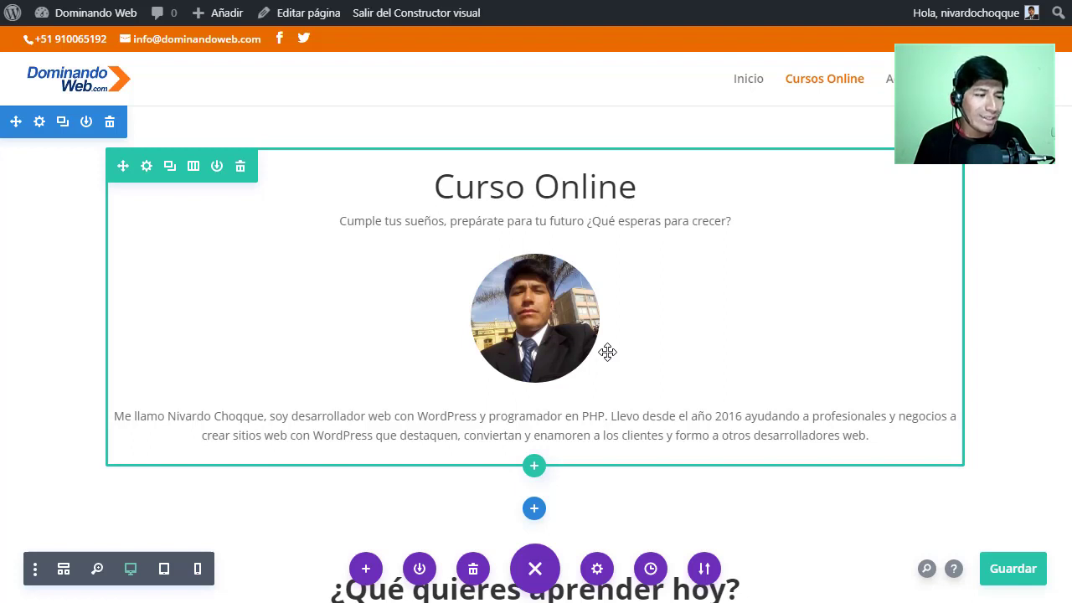
mouse_move(550, 337)
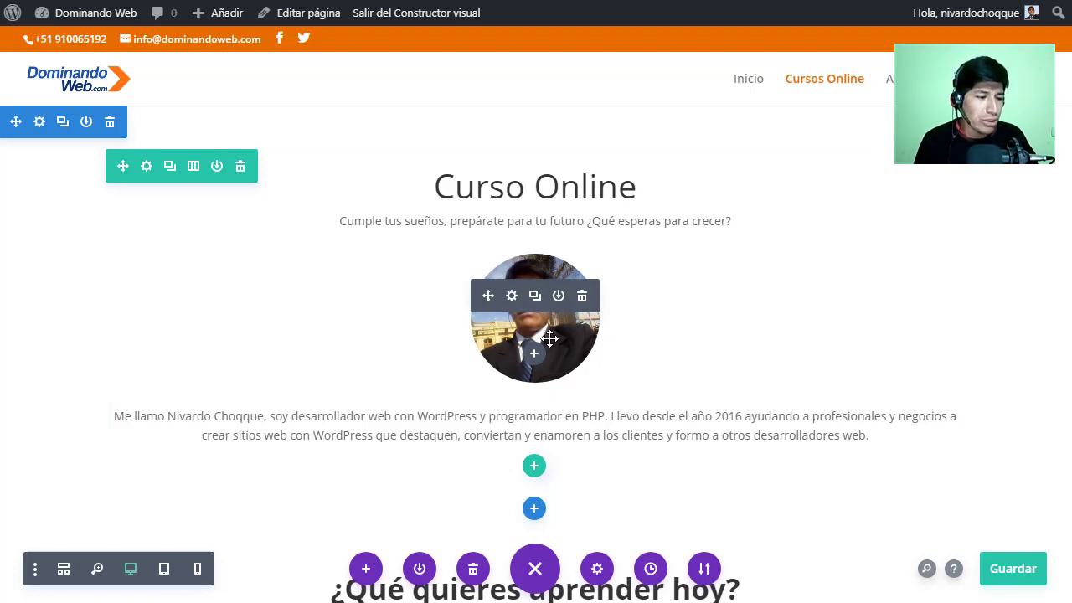
scroll(549, 337, down, 6)
scroll(549, 337, up, 2)
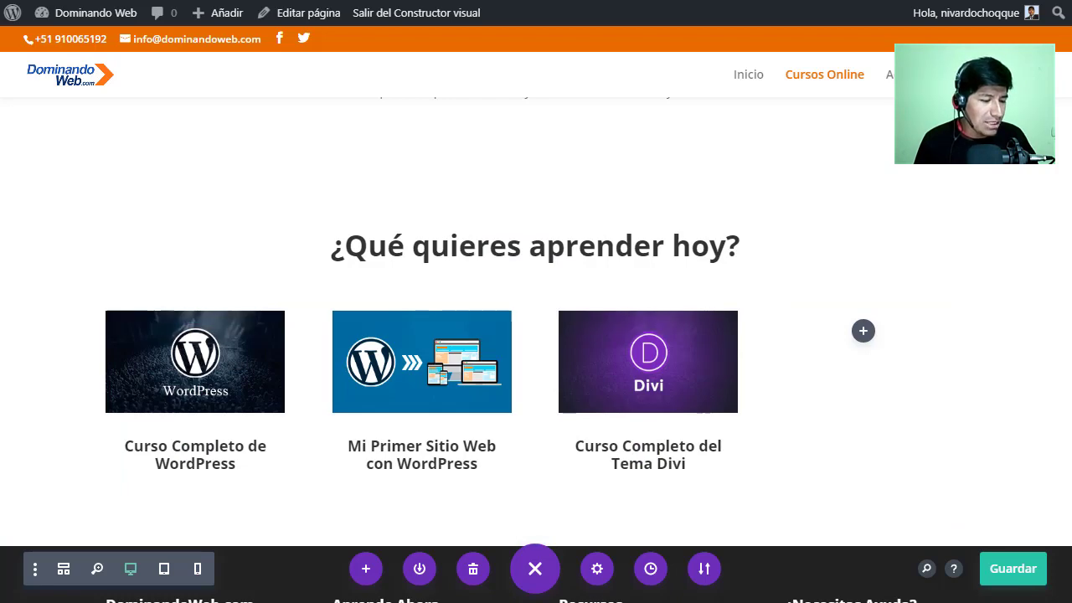
key(alt+Tab)
scroll(459, 385, down, 5)
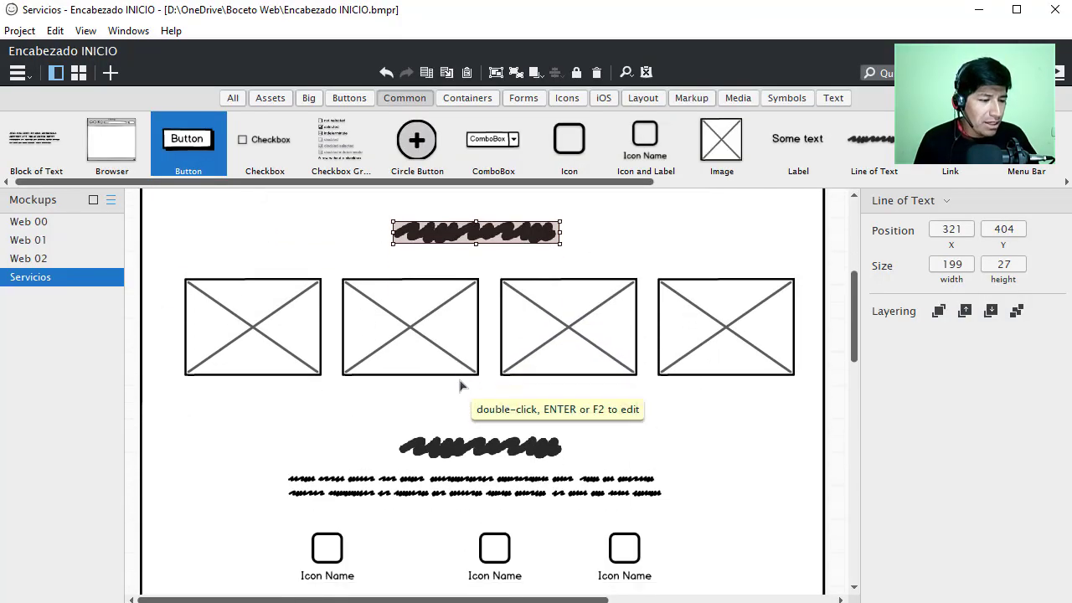
scroll(459, 386, down, 1)
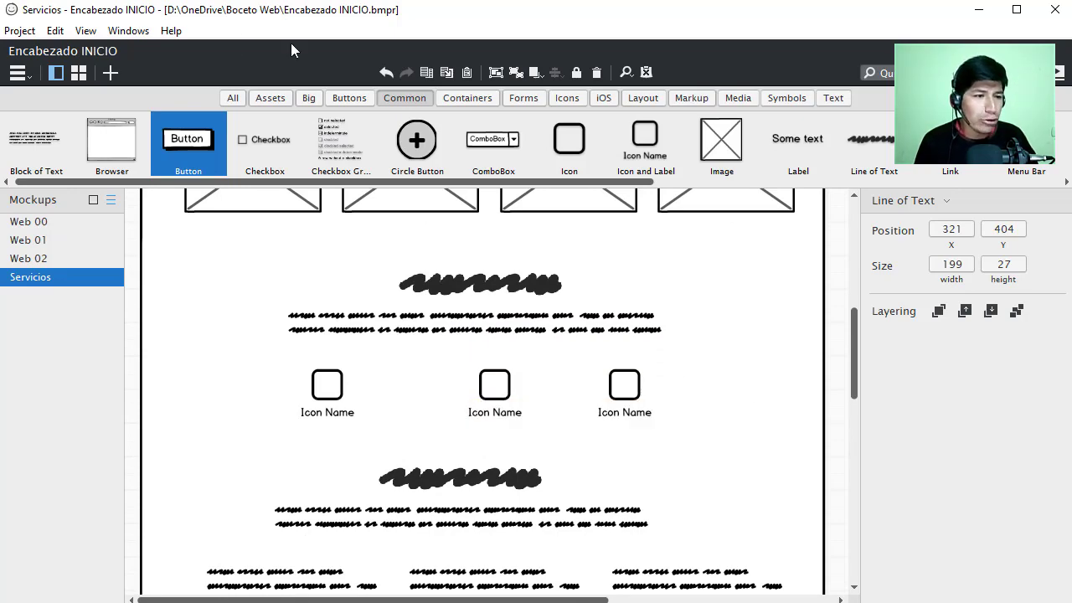
key(alt+Tab)
Add a regular section below the courses with a single-column row containing a Texto module
scroll(463, 410, down, 3)
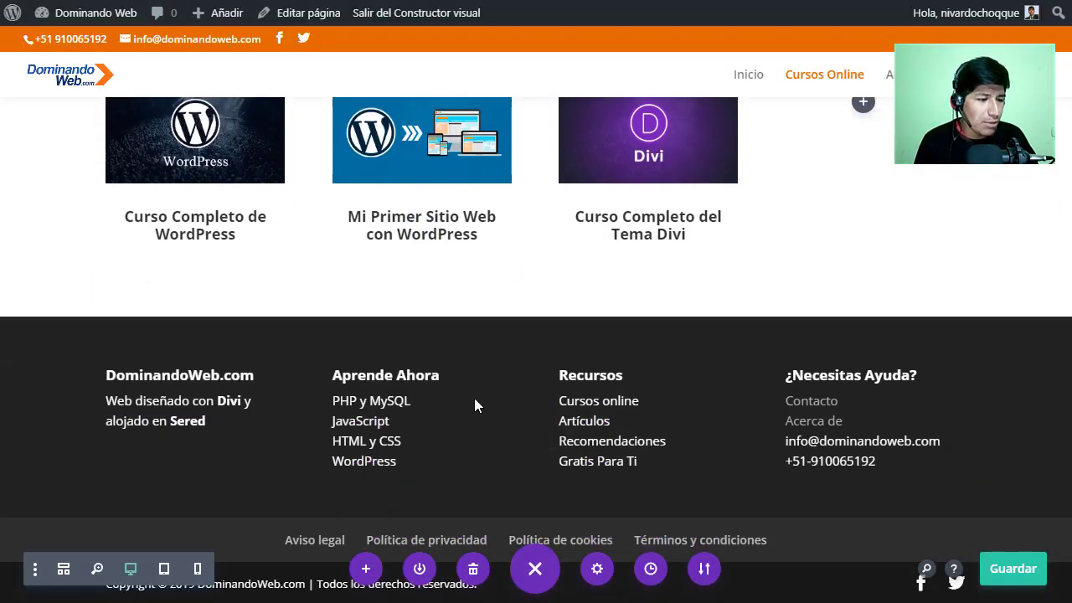
click(534, 315)
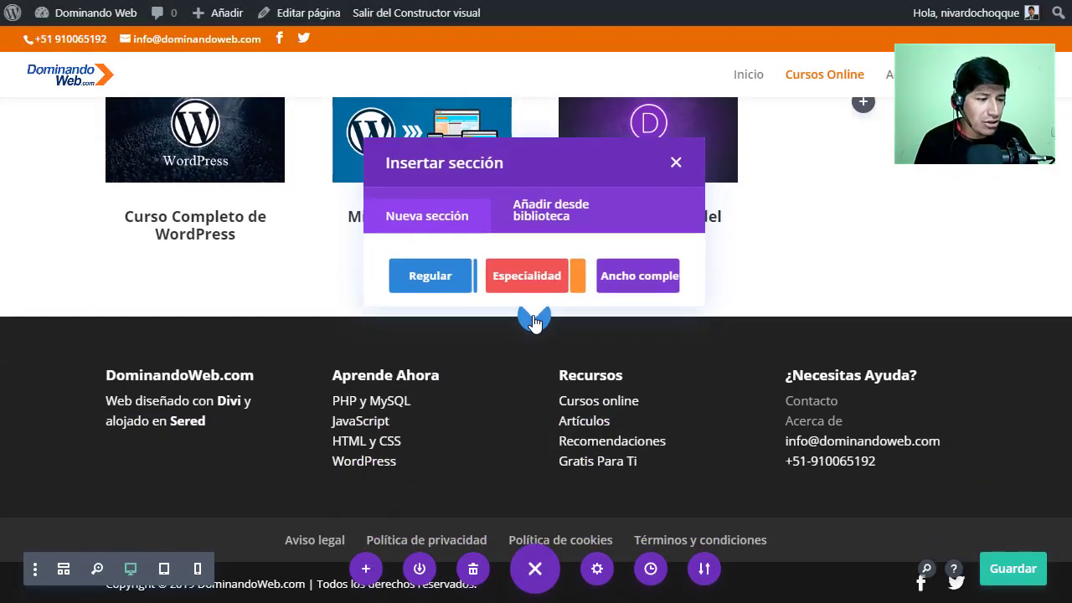
click(429, 277)
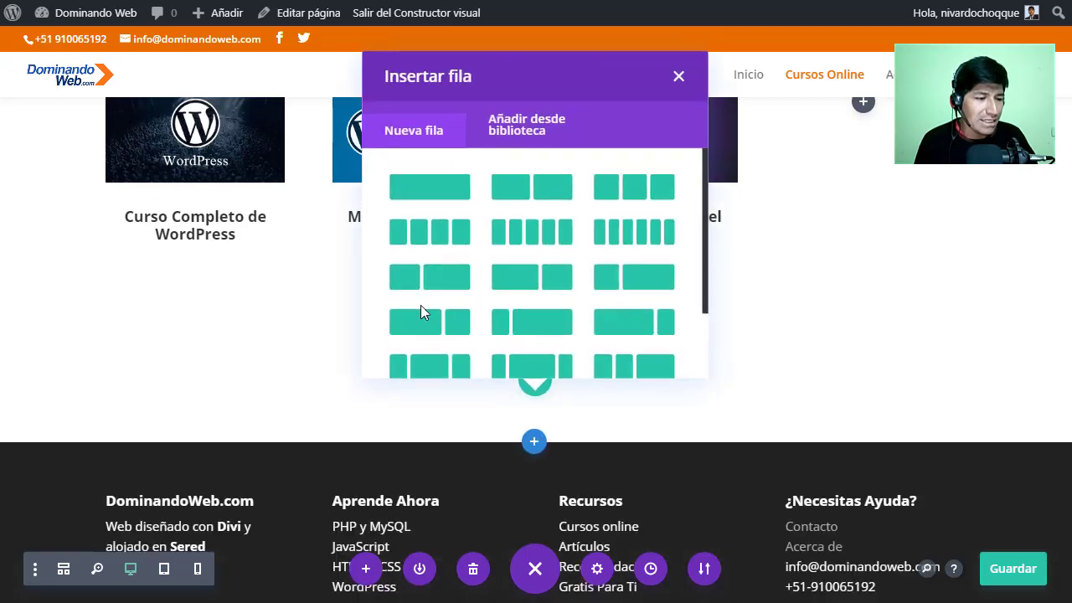
click(432, 186)
scroll(571, 319, down, 15)
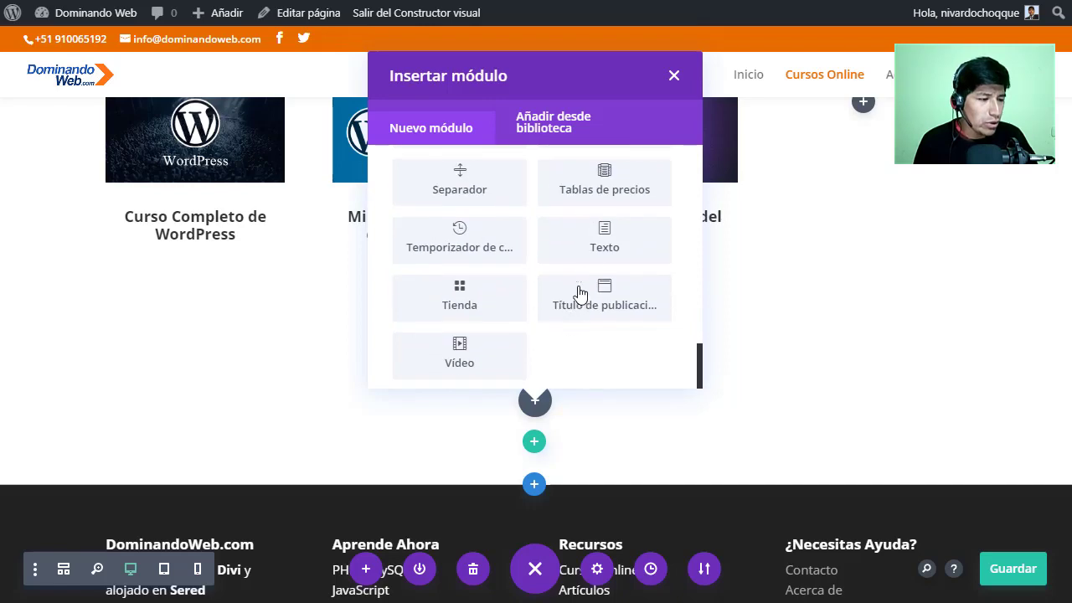
click(595, 247)
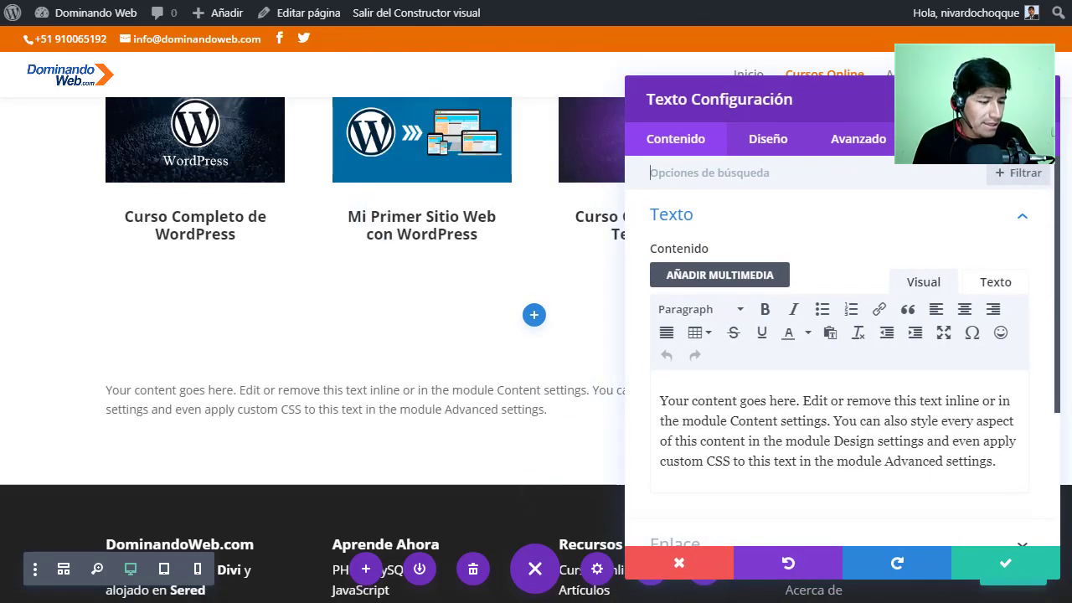
In the Word document, copy the Subtitulo and Descripción lines under "¿Cómo deben contactarte?"
key(alt+Tab)
drag(502, 364, 357, 363)
scroll(448, 365, down, 2)
scroll(448, 365, up, 3)
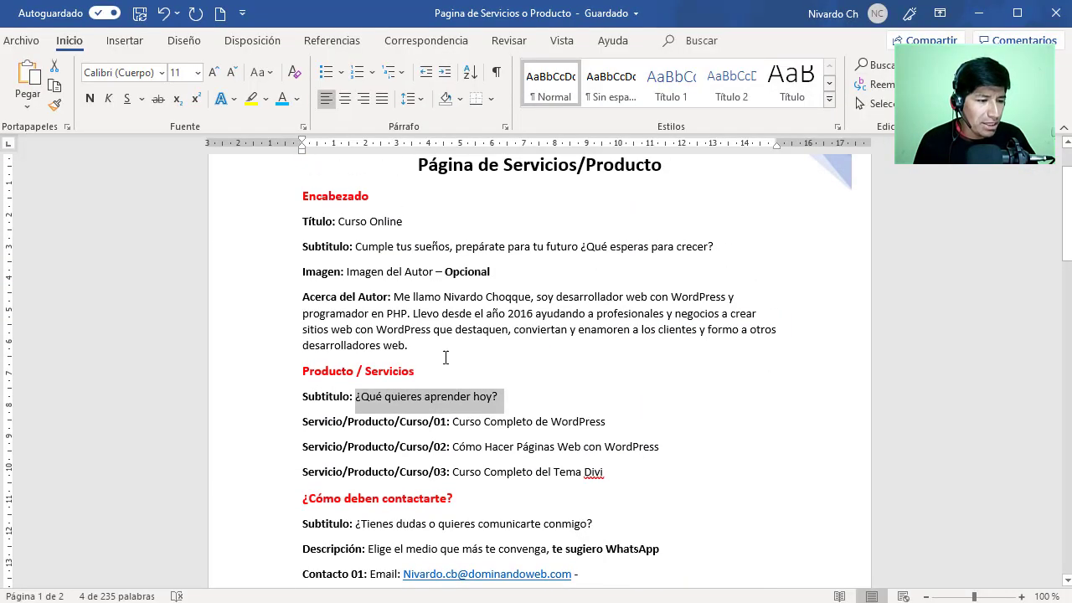
scroll(445, 363, down, 5)
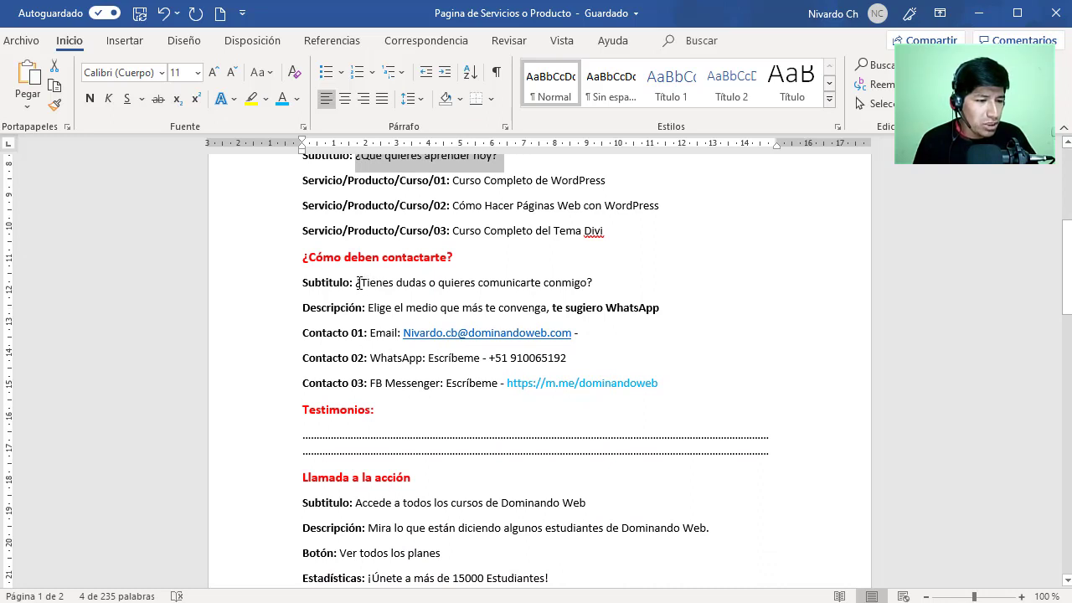
drag(357, 282, 601, 285)
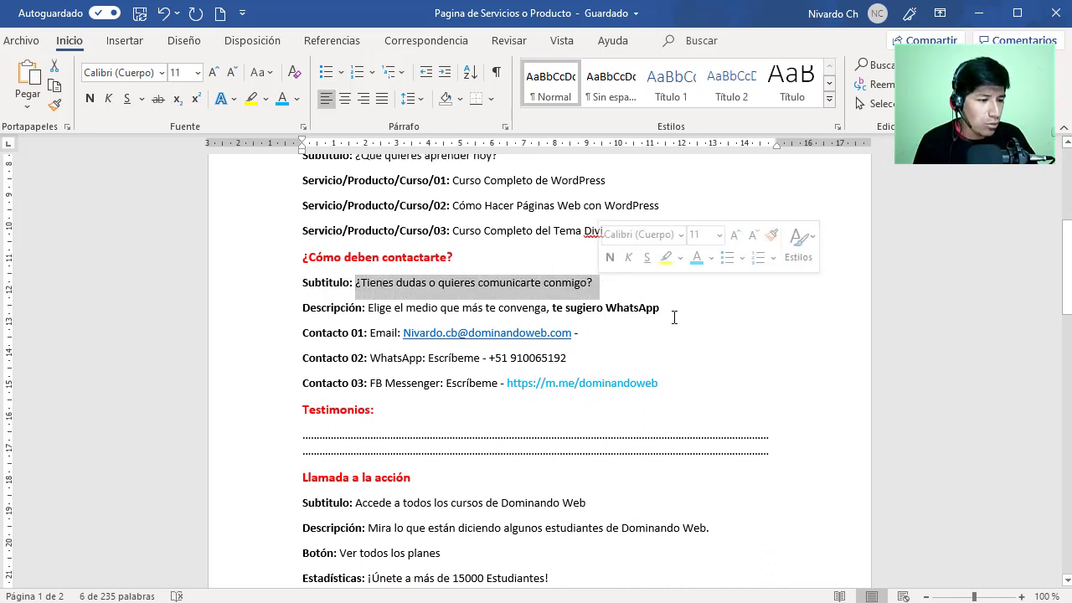
click(656, 307)
drag(656, 307, 312, 281)
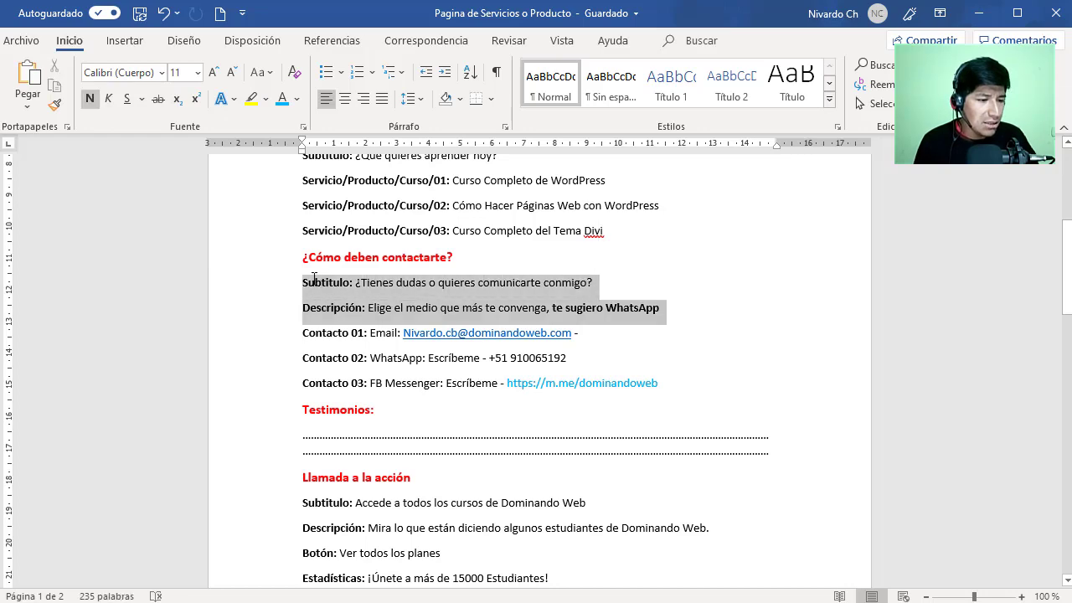
right_click(416, 299)
click(459, 336)
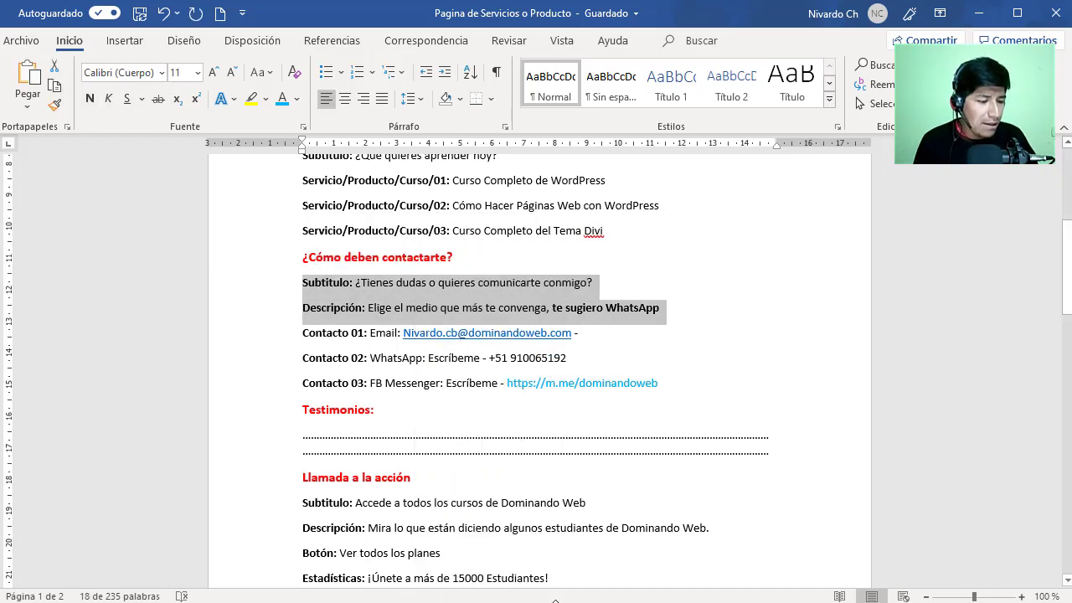
Back in the Divi builder, replace the text module's placeholder content with the copied lines pasted as plain text
key(alt+Tab)
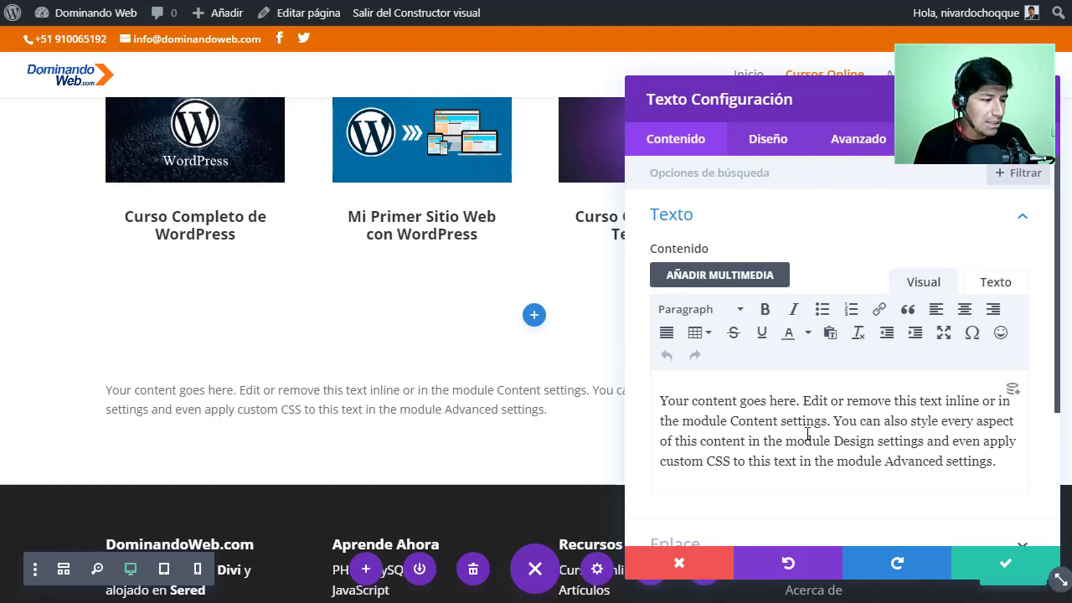
triple_click(807, 437)
key(BackSpace)
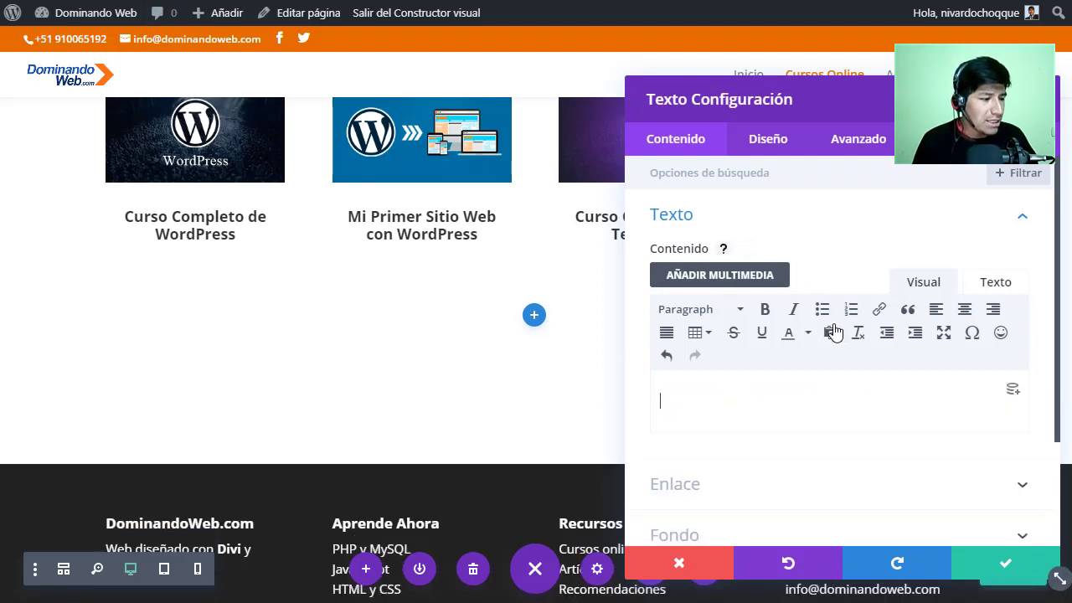
click(830, 332)
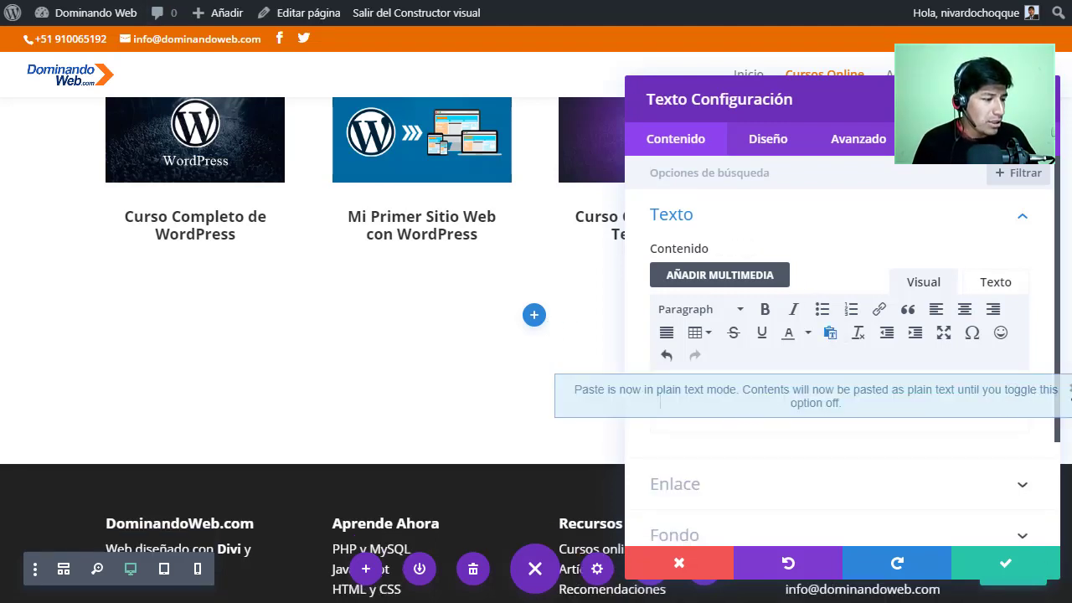
right_click(703, 406)
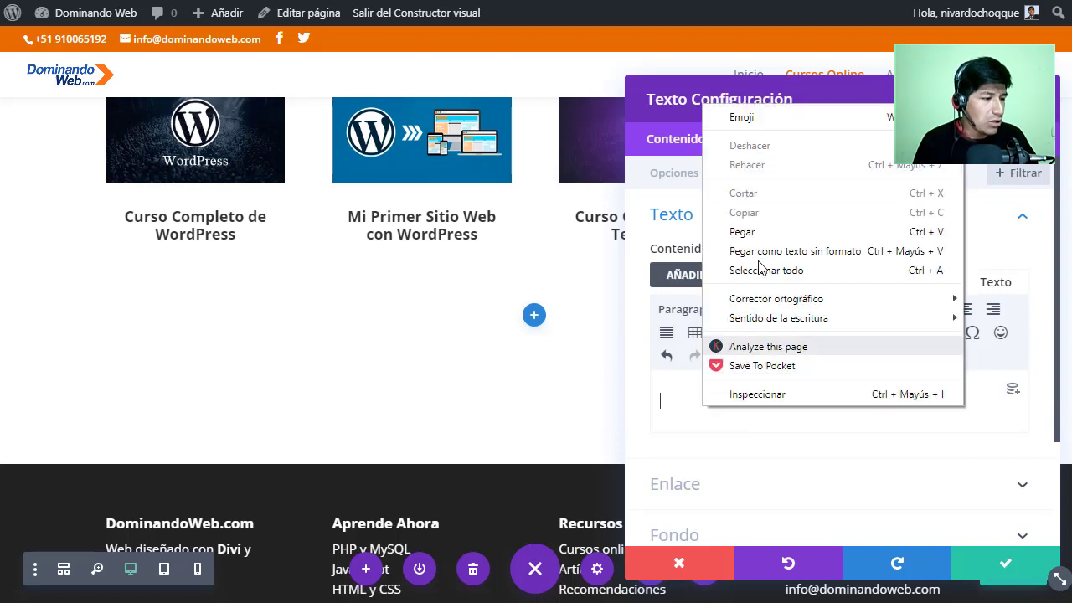
click(760, 238)
Remove the "Subtitulo:" and "Descripción:" labels from the pasted text
drag(709, 403, 661, 400)
key(Delete)
key(Delete)
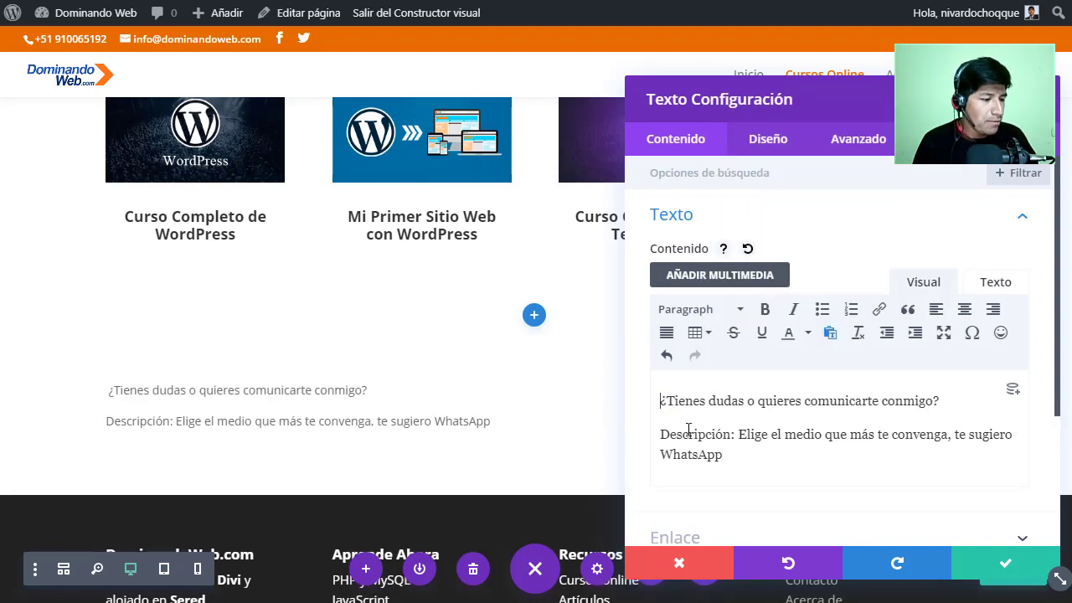
drag(740, 433, 664, 433)
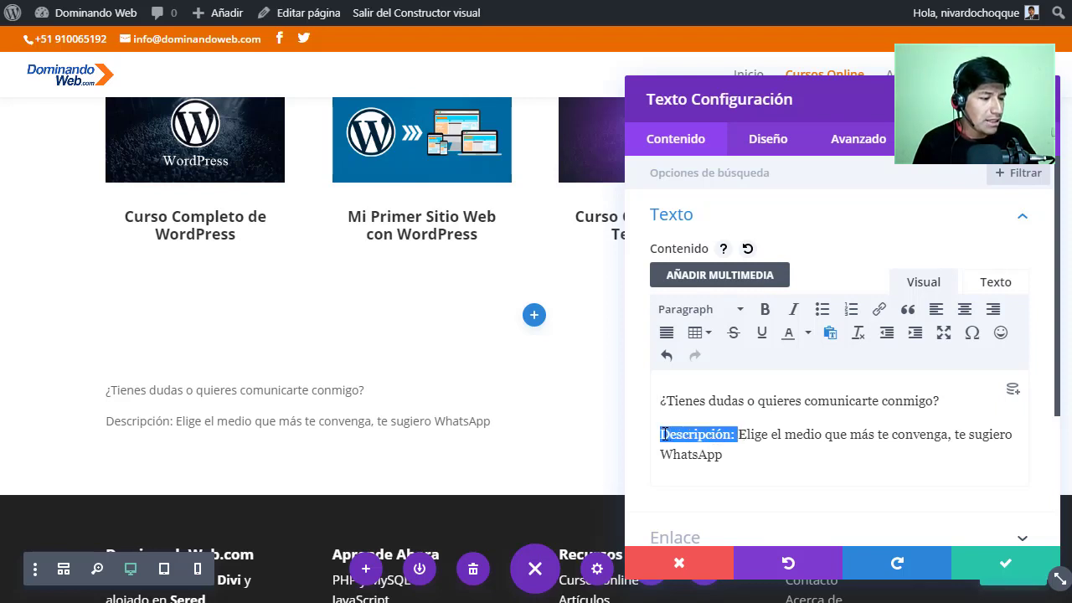
key(Delete)
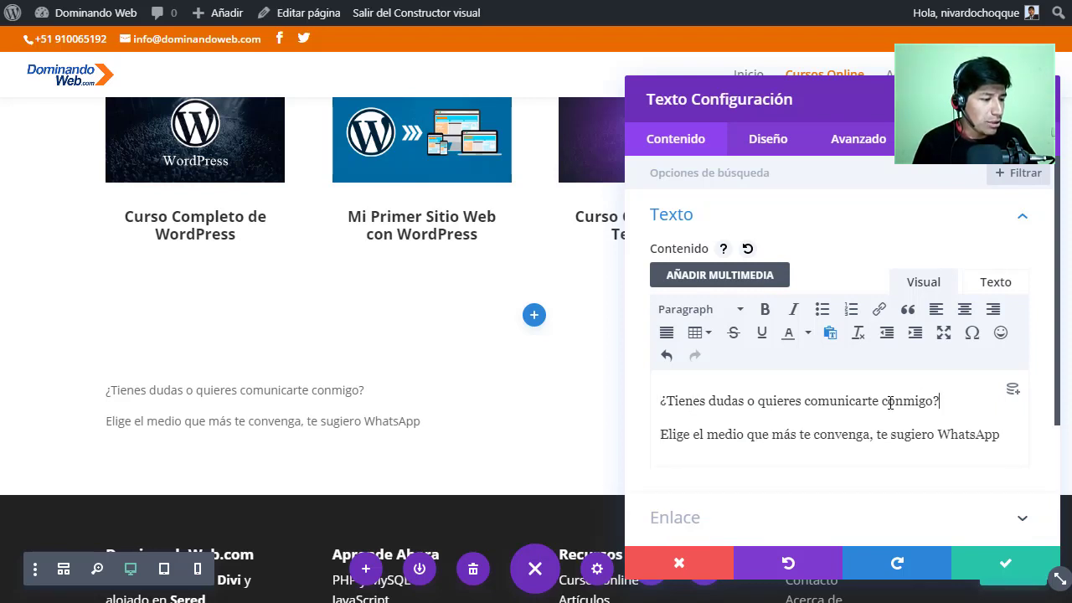
Format "¿Tienes dudas o quieres comunicarte conmigo?" as Heading 2
drag(939, 402, 663, 404)
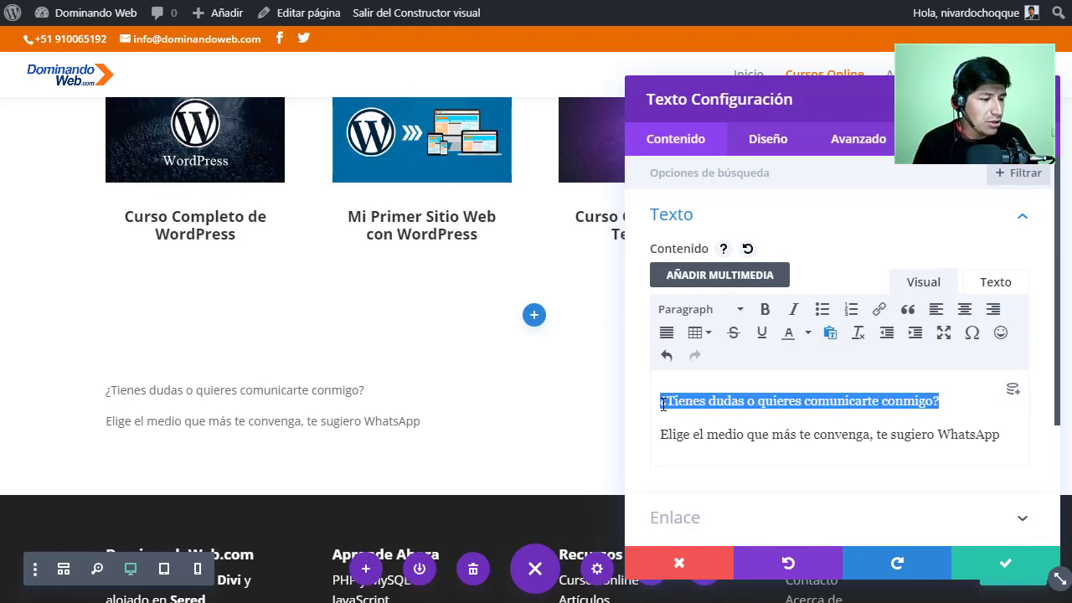
click(704, 311)
click(725, 412)
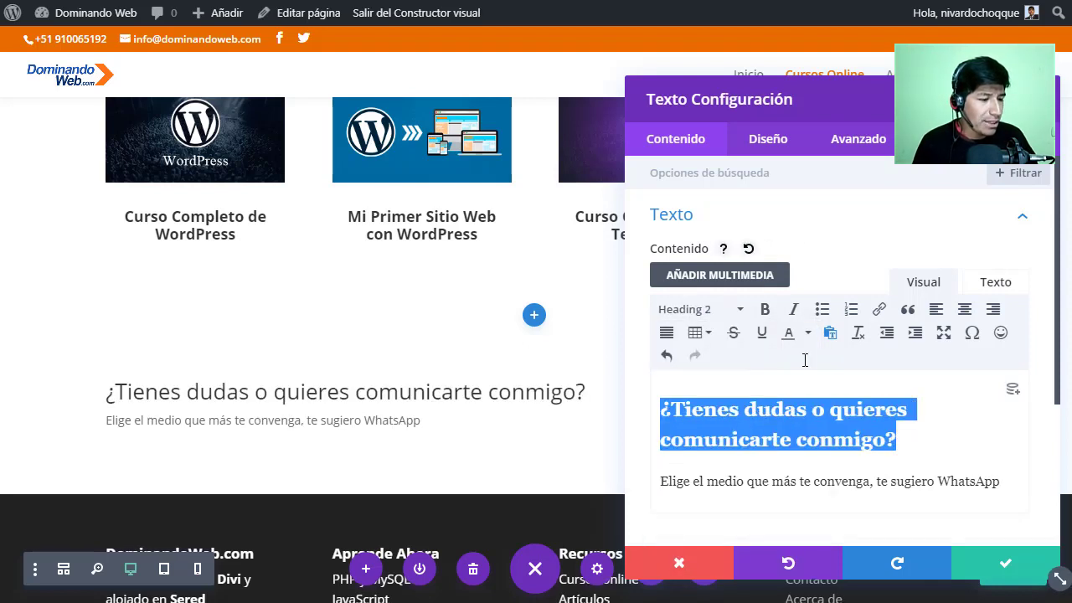
Set the contact text module's text orientation to centered in its design settings
click(780, 144)
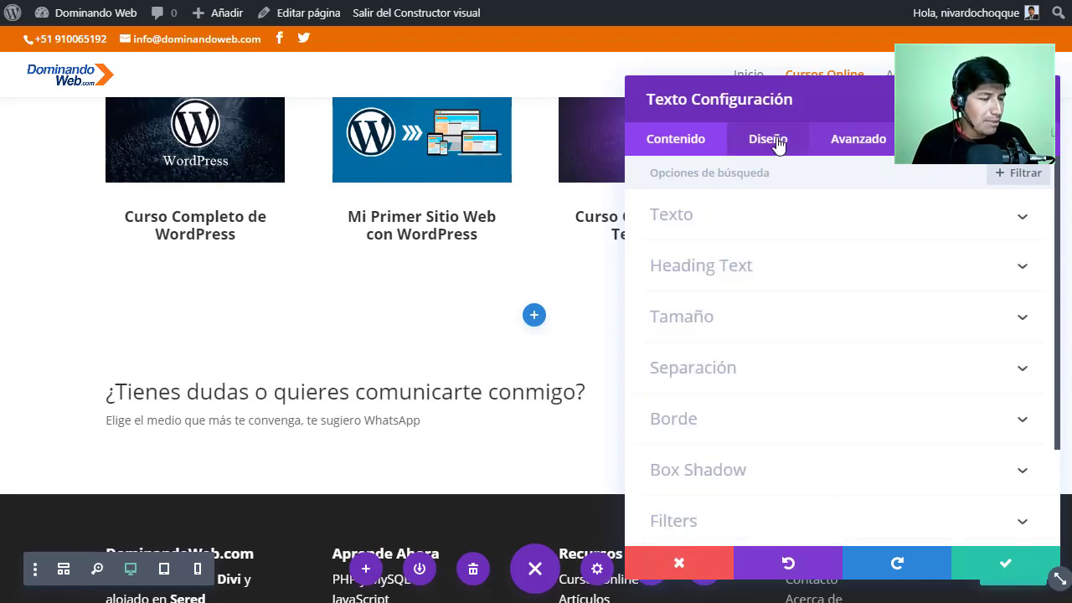
click(757, 219)
scroll(827, 352, down, 6)
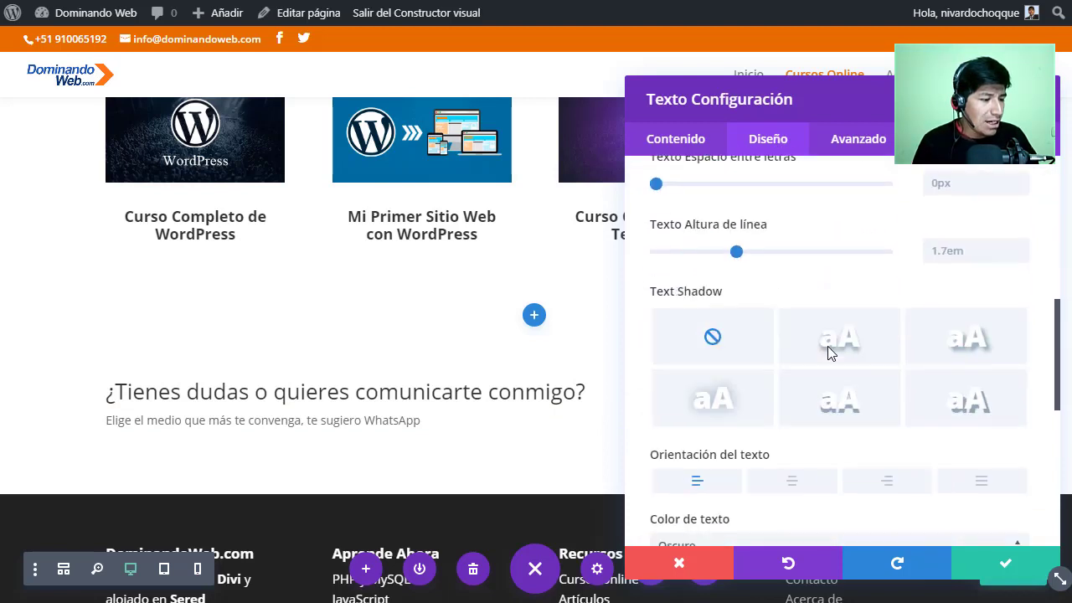
click(792, 481)
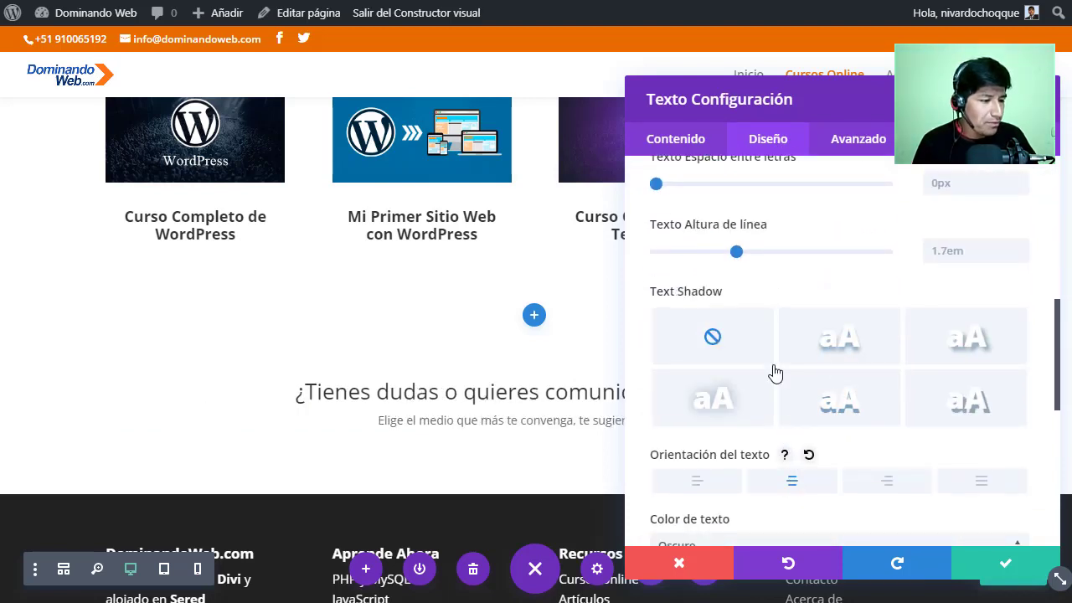
scroll(736, 289, down, 3)
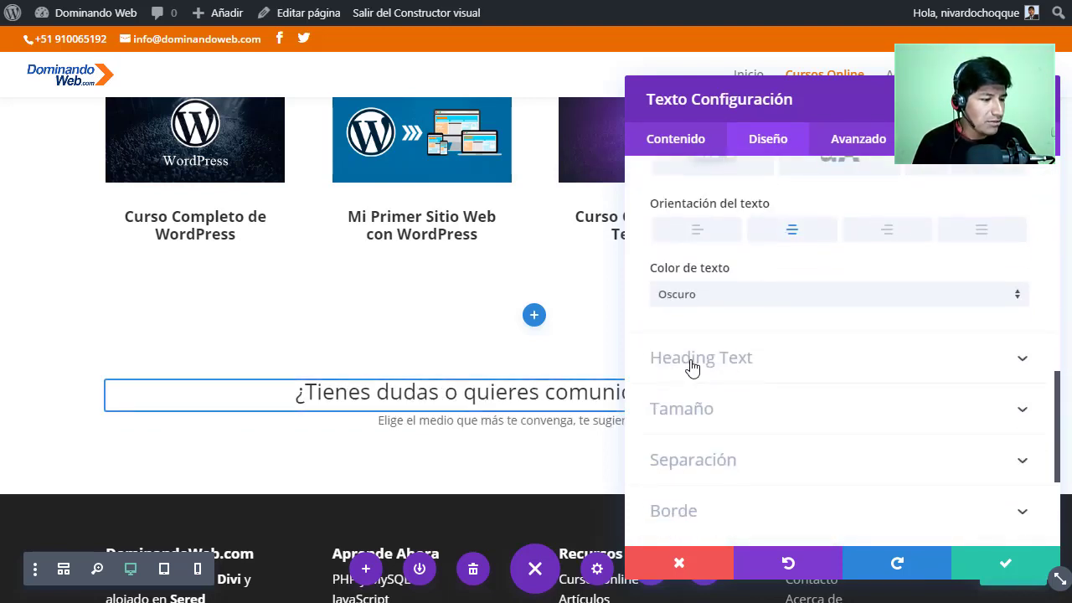
Set the contact text module's Heading 2 text size to 30px and font weight to Bold, and save the module settings
click(692, 366)
click(746, 228)
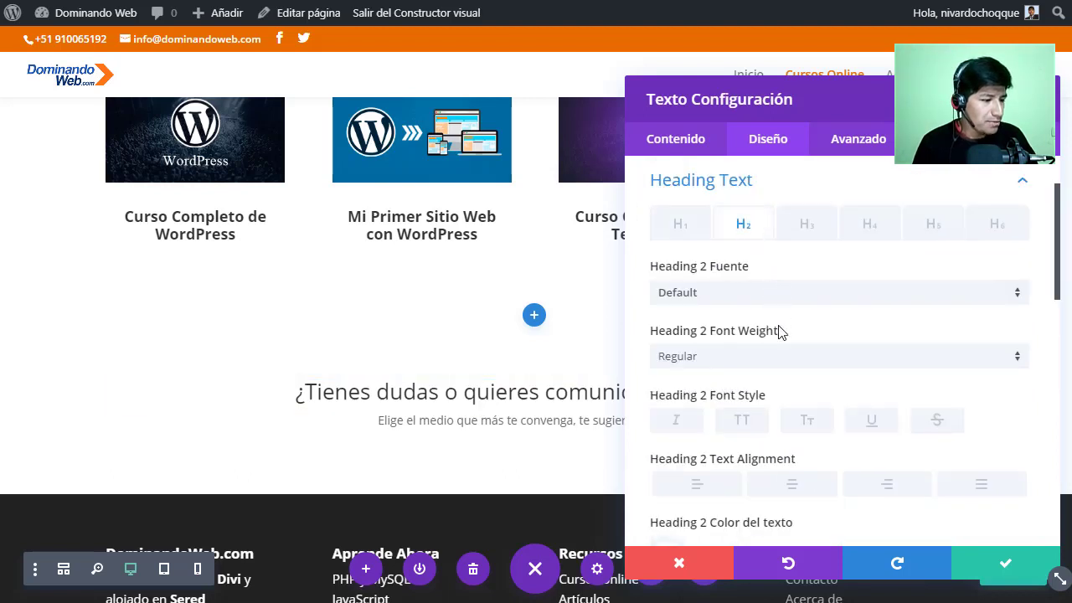
scroll(779, 330, down, 2)
drag(714, 483, 725, 492)
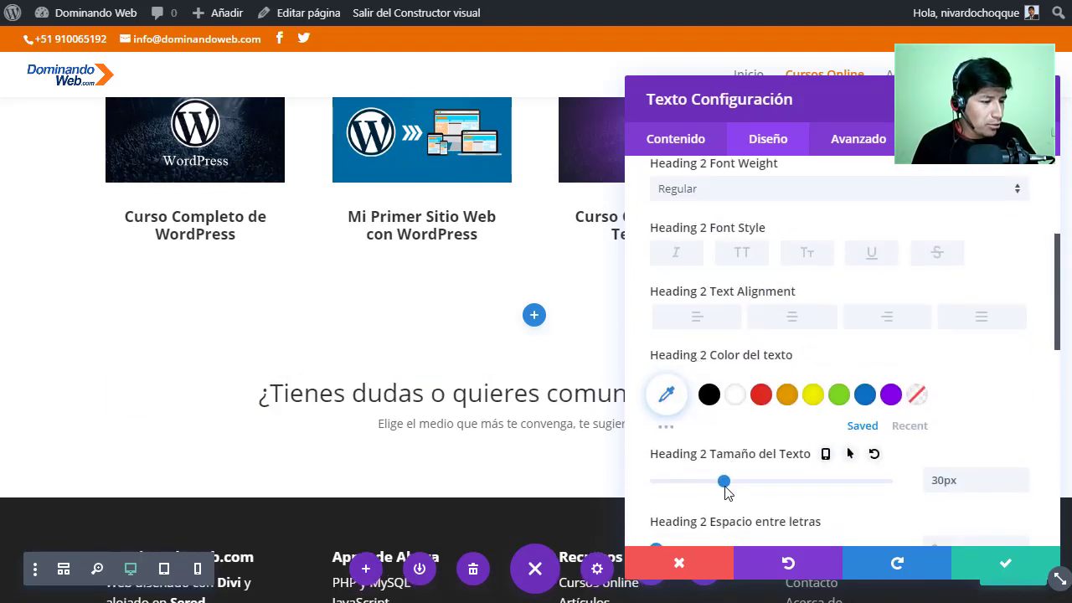
scroll(766, 410, up, 2)
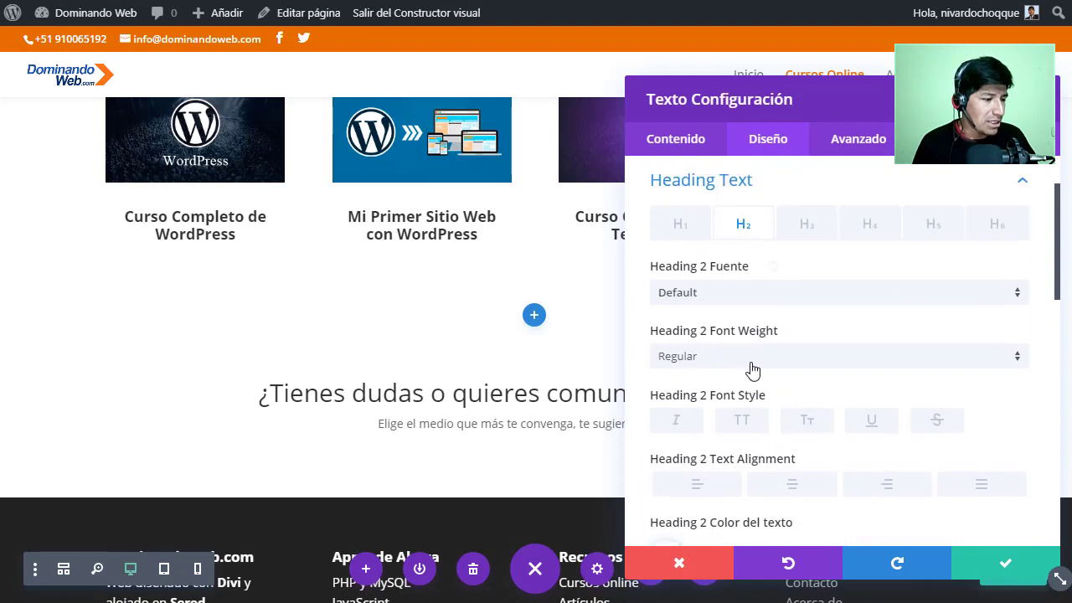
click(748, 364)
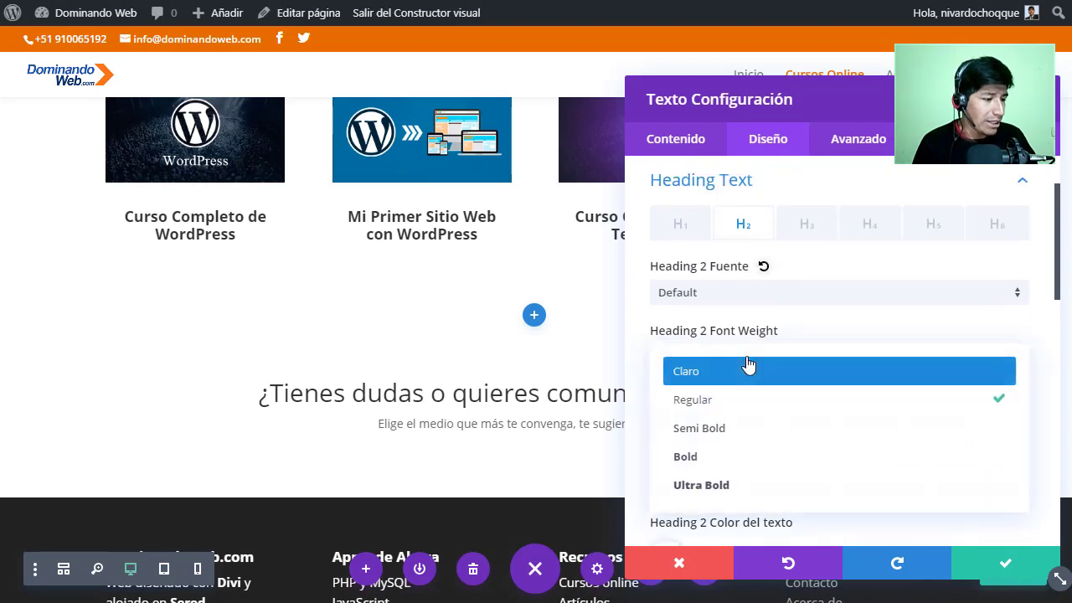
click(688, 459)
click(992, 561)
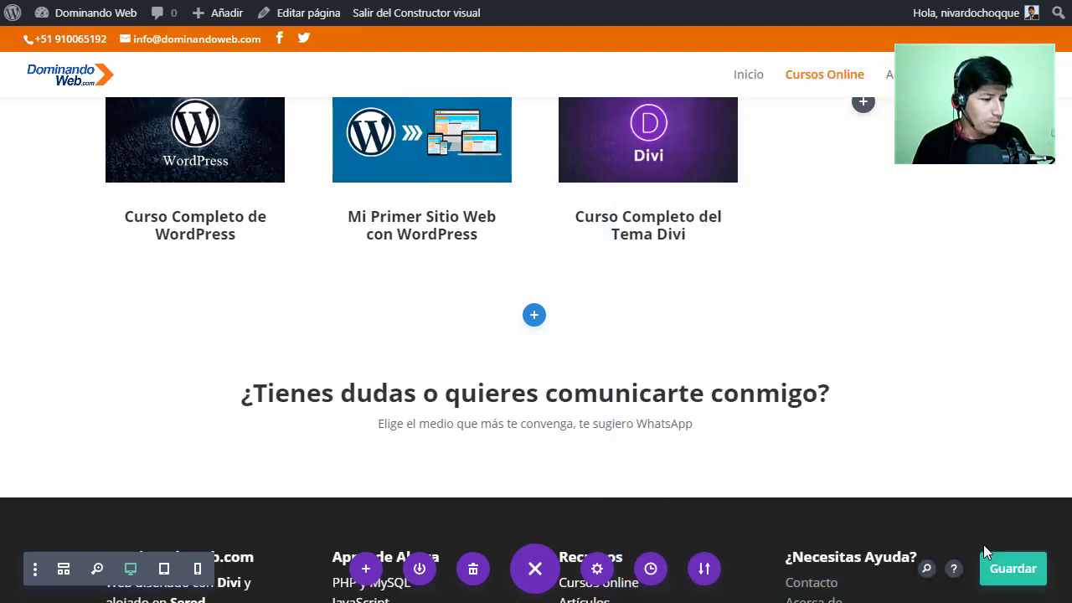
Add a three-column row below the contact heading and insert an Anuncio module in its first column
scroll(603, 293, down, 2)
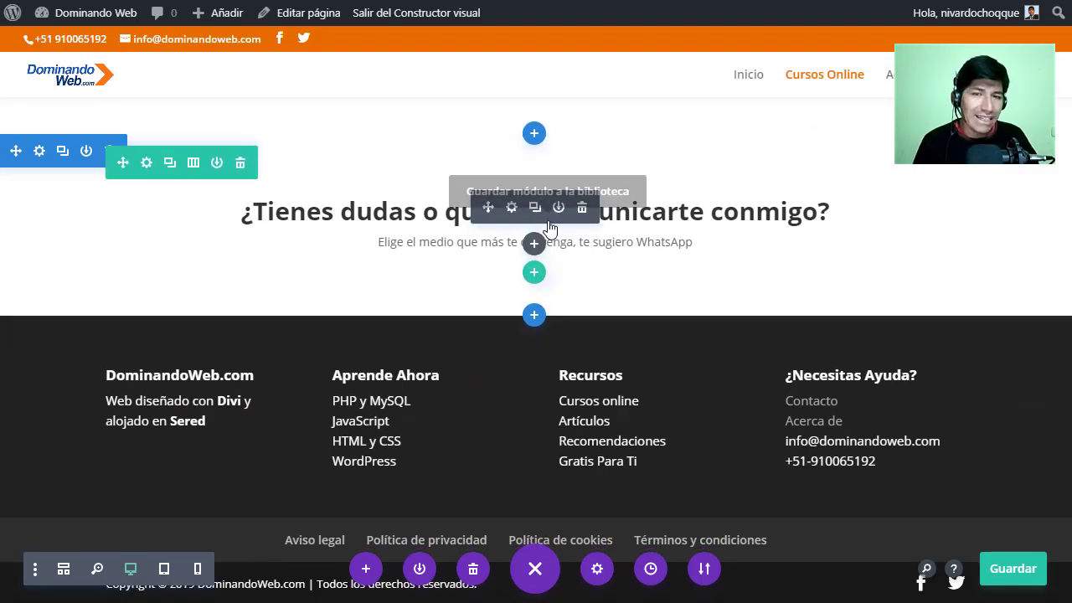
click(532, 274)
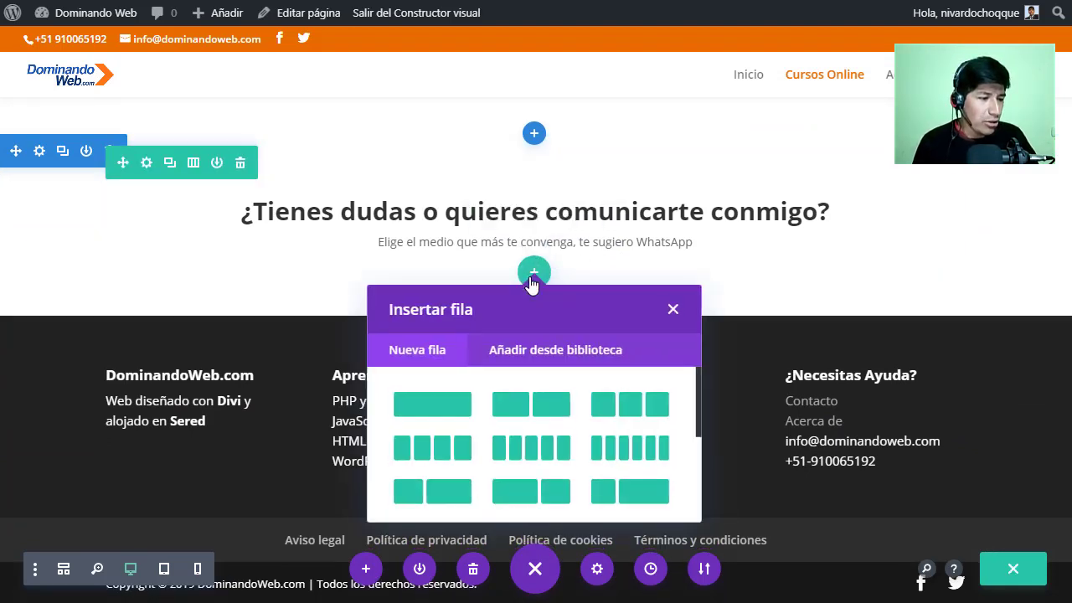
click(636, 408)
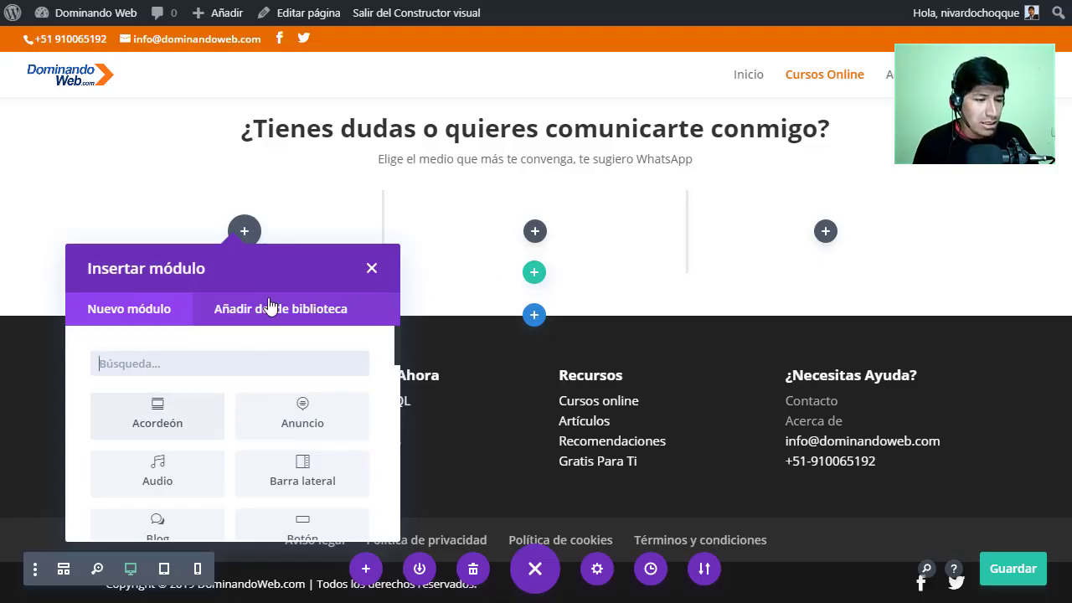
click(295, 423)
Switch to the Word document and copy the word "Email" from the "Contacto 01" line
drag(765, 274, 661, 277)
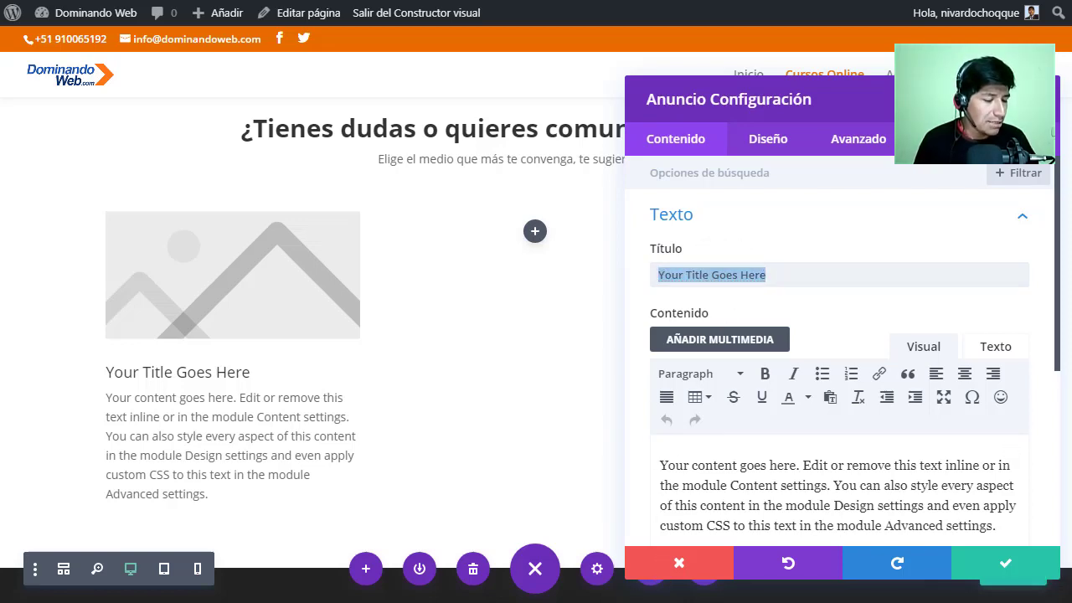
key(alt+Tab)
click(448, 356)
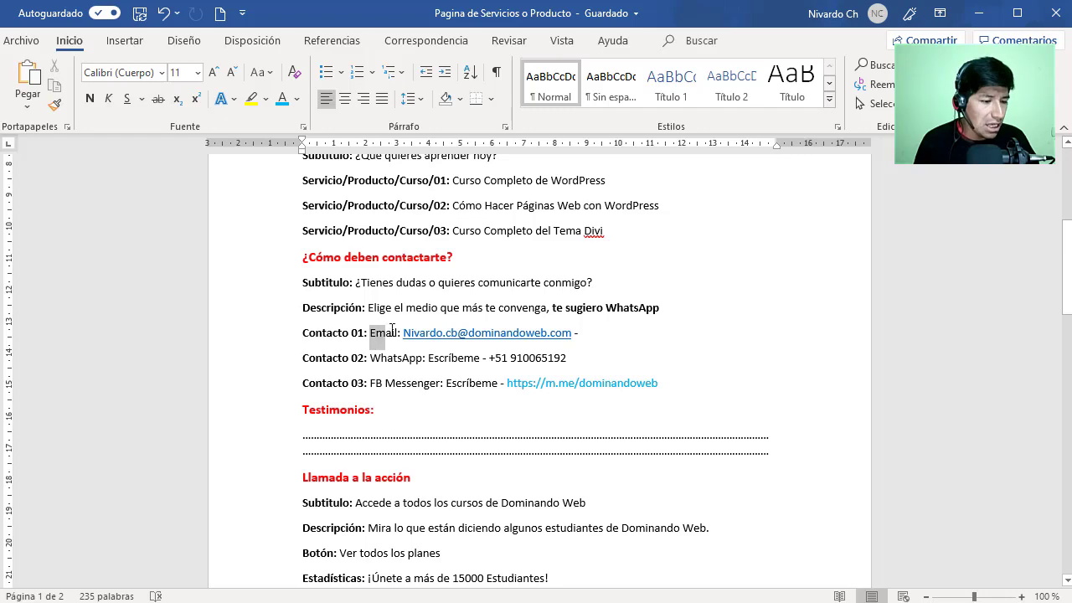
drag(395, 332, 395, 332)
key(ctrl+c)
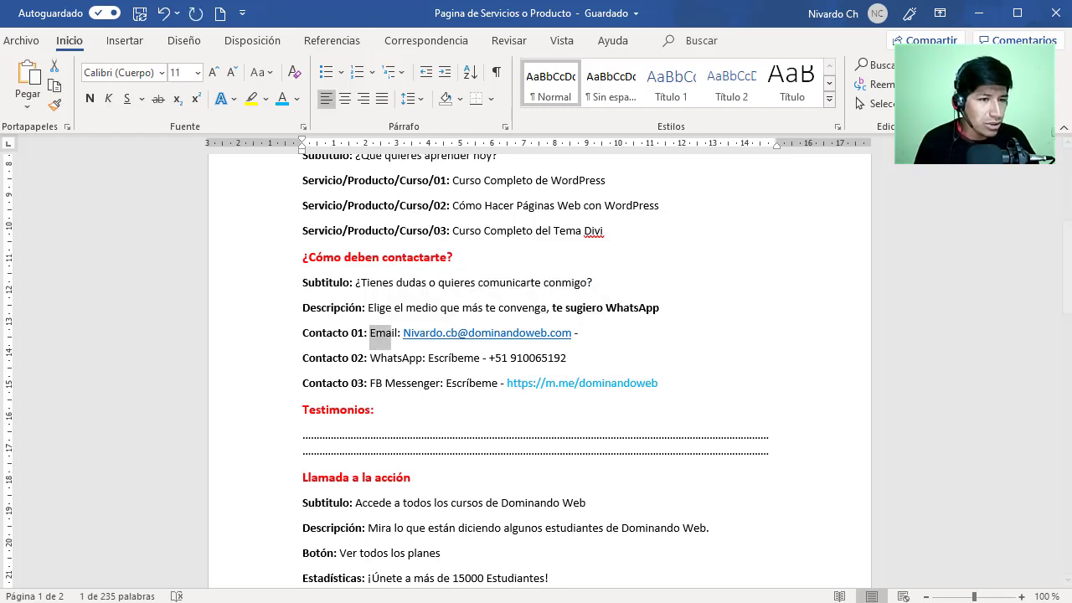
Back in the Divi builder, title the Anuncio module "Email" and replace its placeholder content with the contact's e-mail address
key(alt+Tab)
click(790, 281)
key(ctrl+a)
key(ctrl+v)
click(797, 489)
key(ctrl+a)
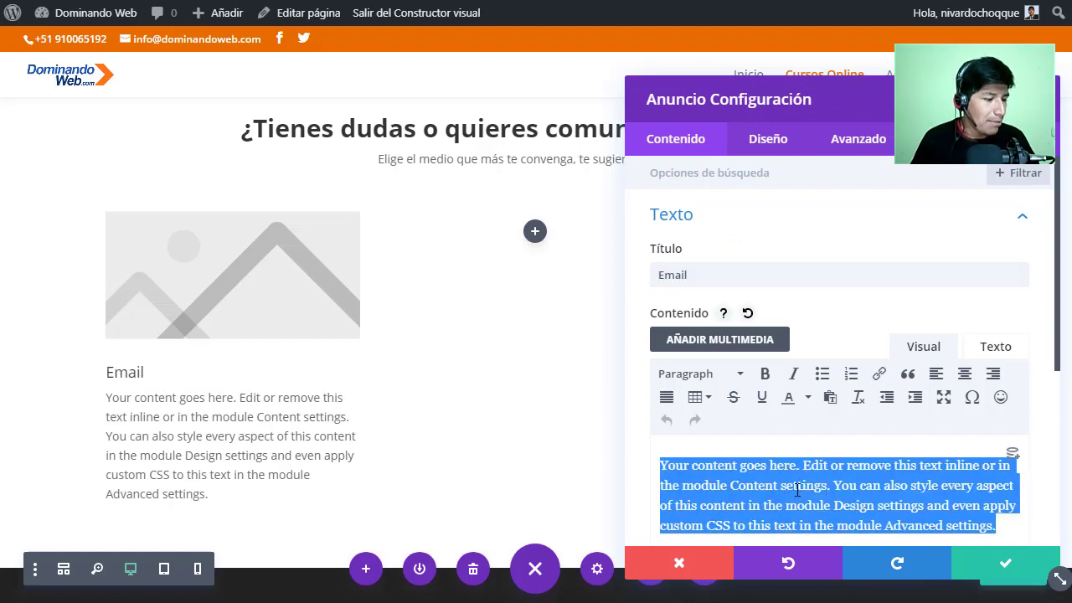
key(BackSpace)
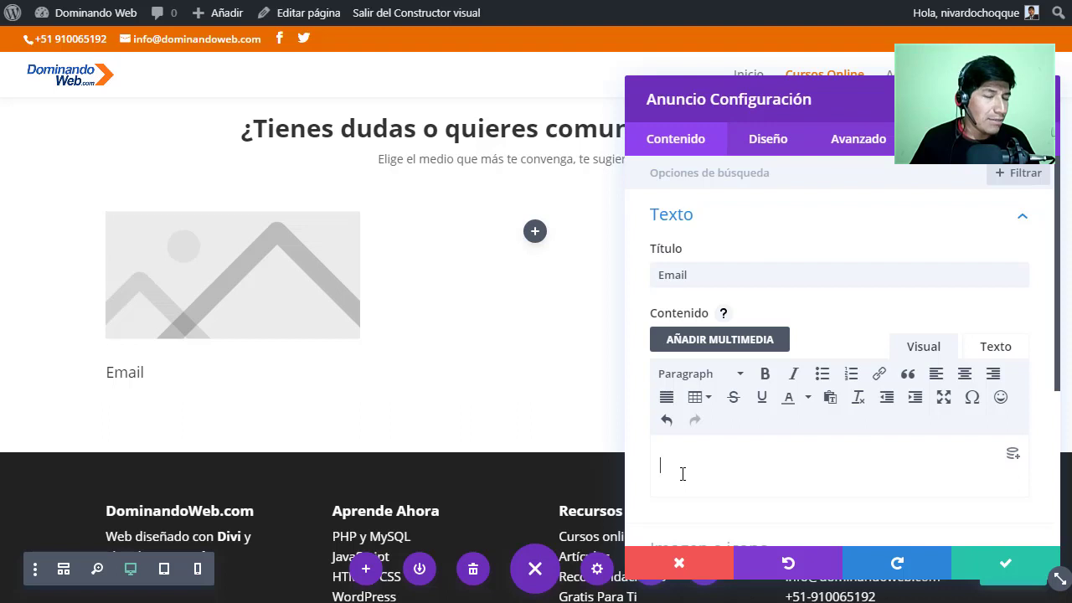
key(ctrl+v)
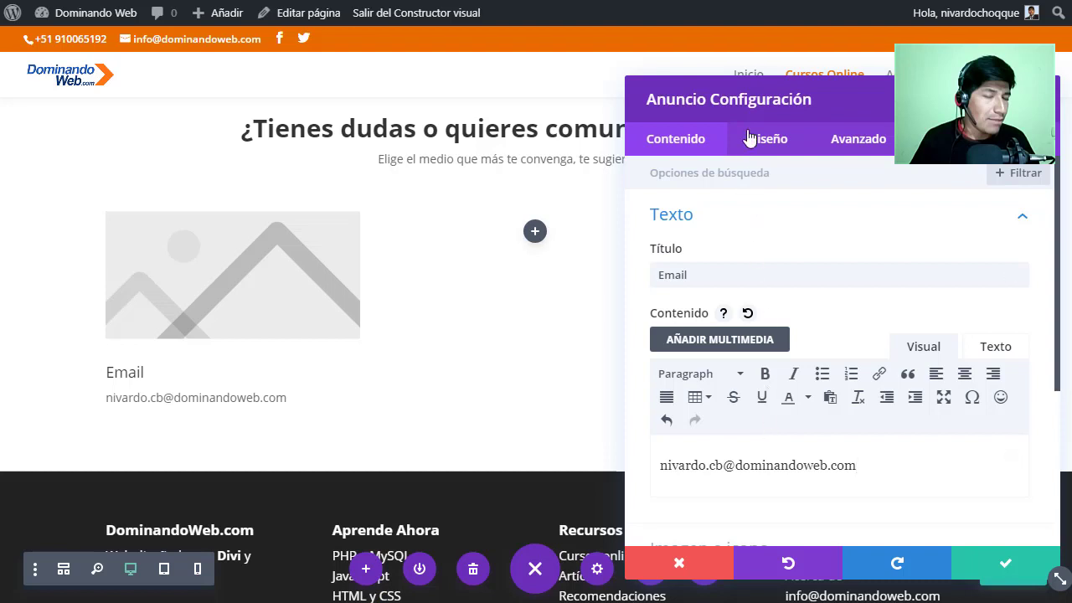
Set the Email module's image to the envelope picture from the media library
scroll(741, 359, down, 2)
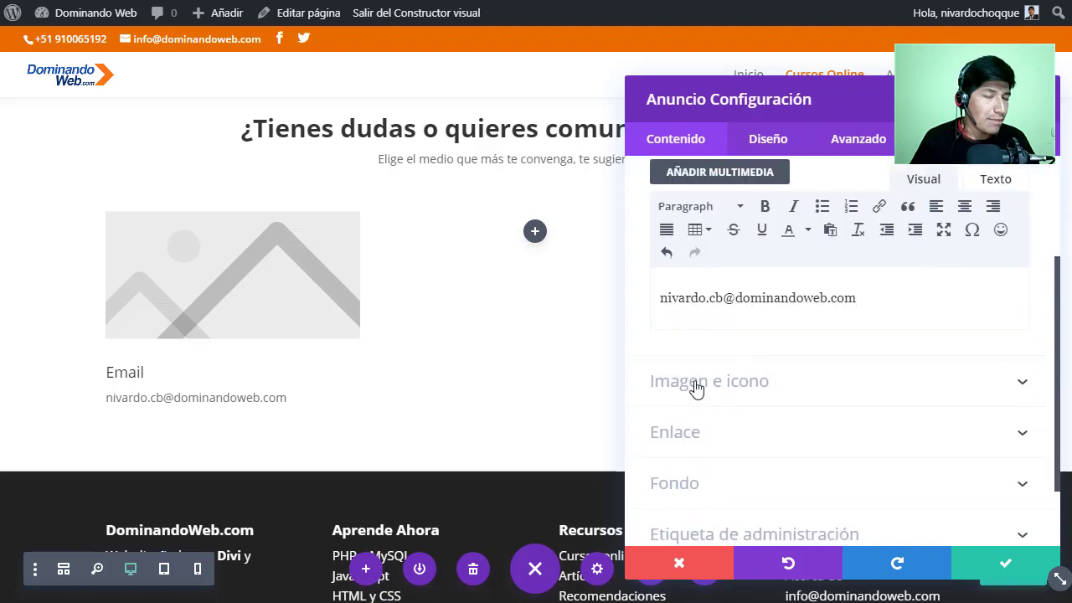
click(729, 391)
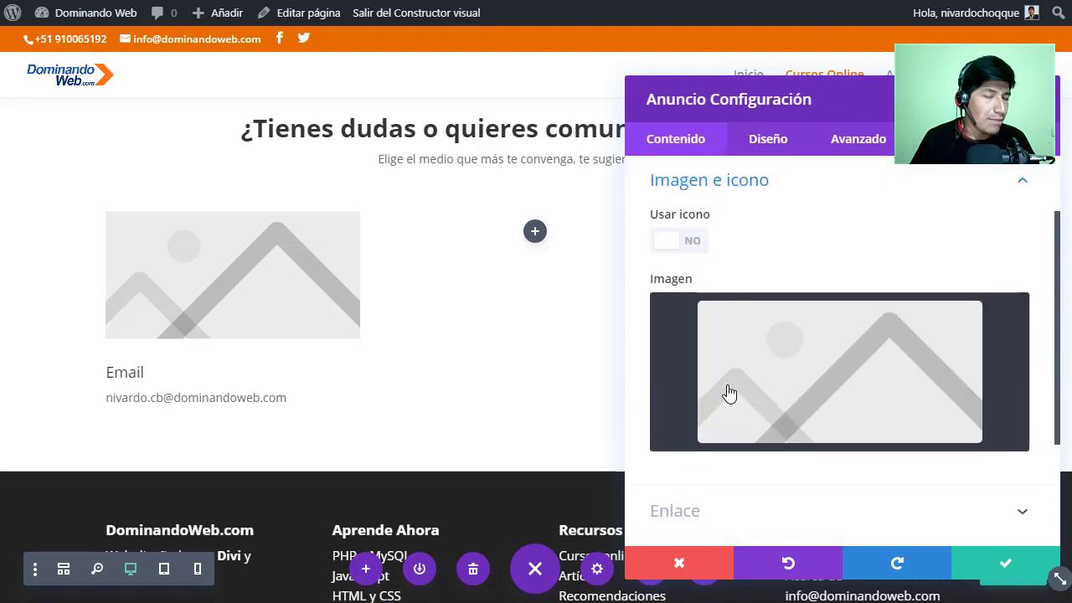
click(792, 362)
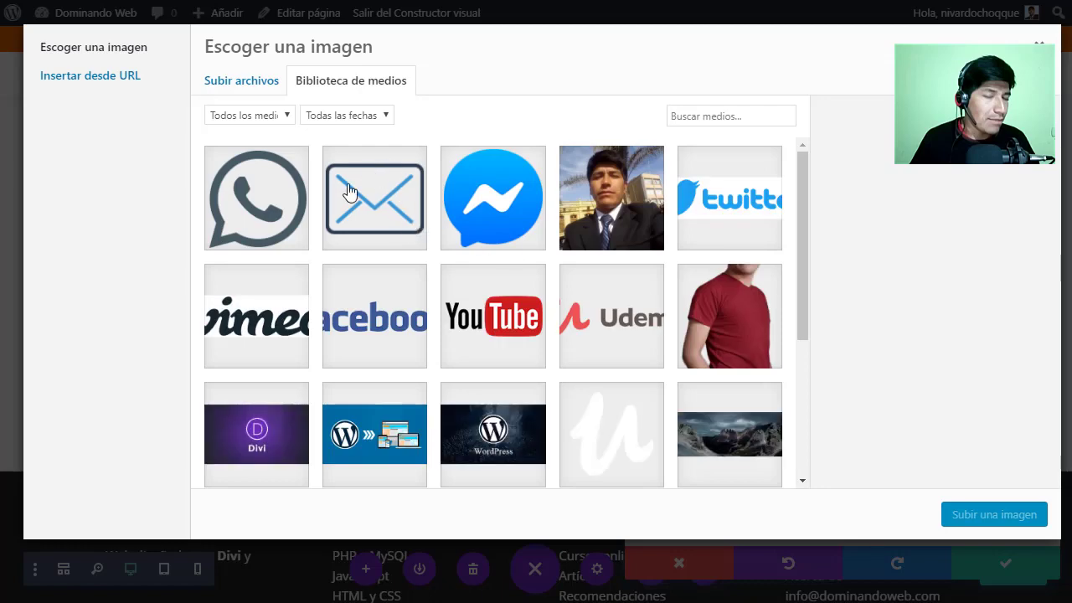
click(351, 196)
click(971, 514)
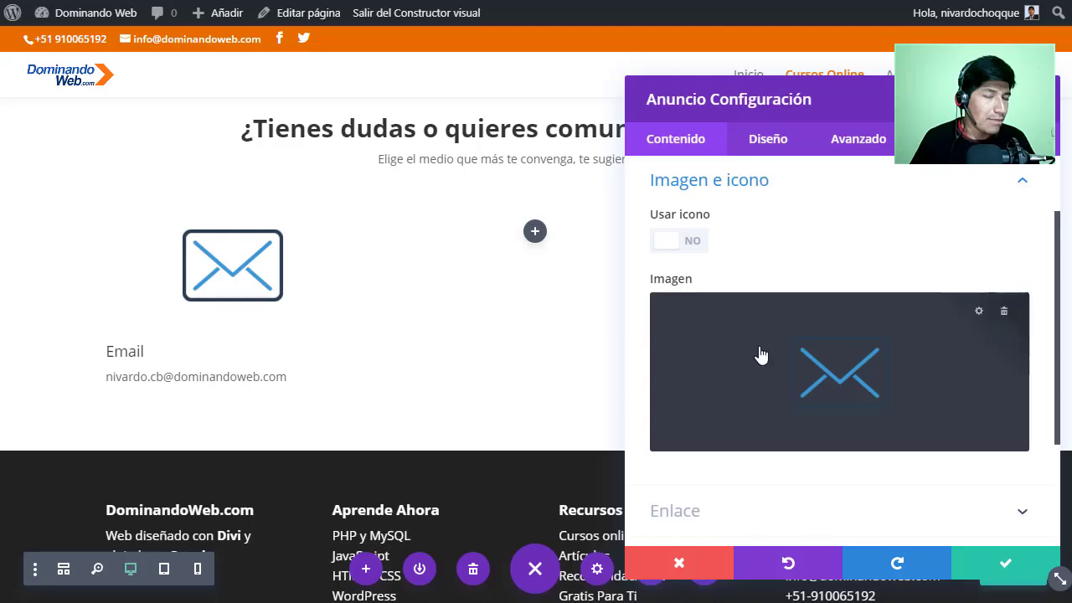
Center the Email module's text orientation in its design settings and save the module
click(770, 143)
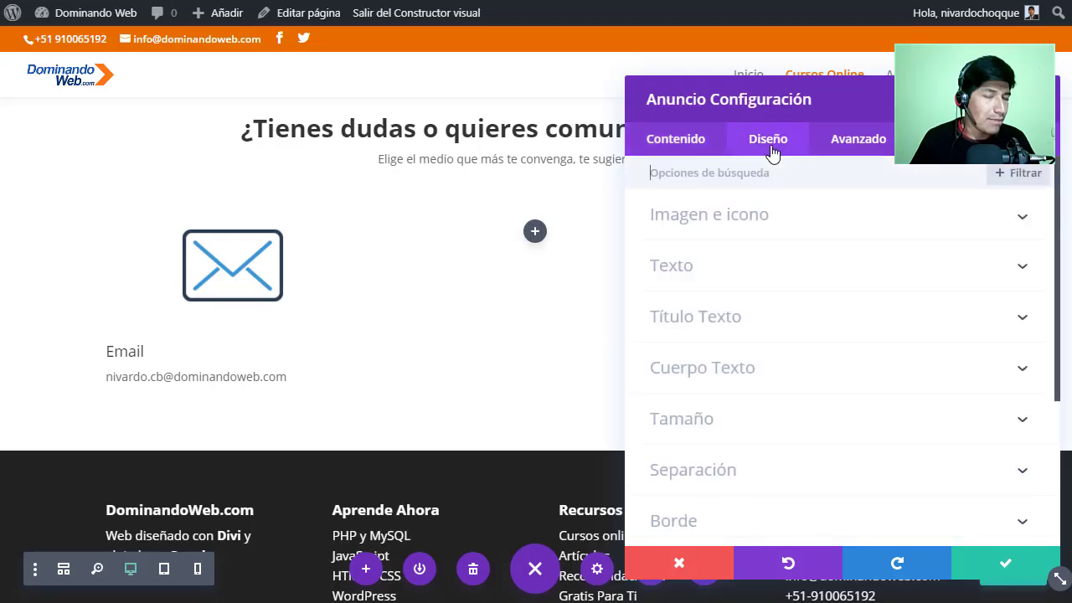
click(787, 219)
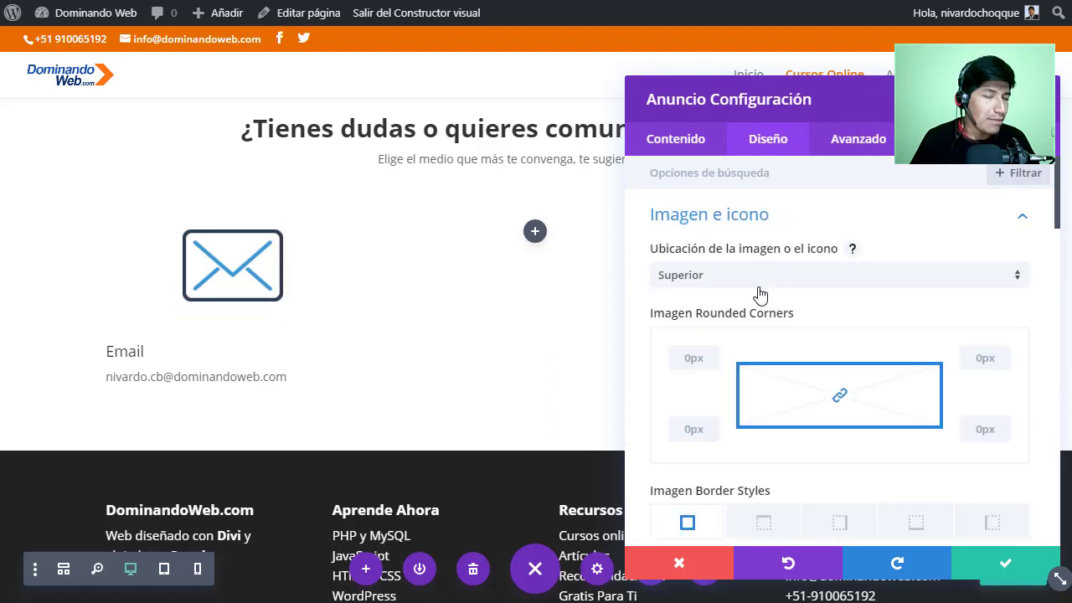
scroll(760, 294, down, 10)
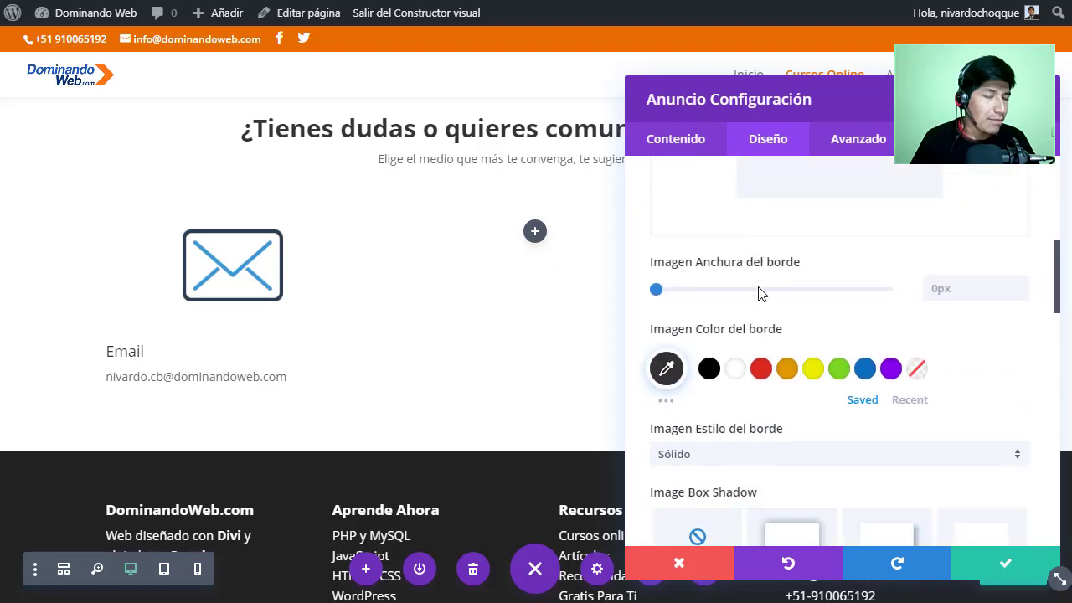
scroll(757, 289, down, 6)
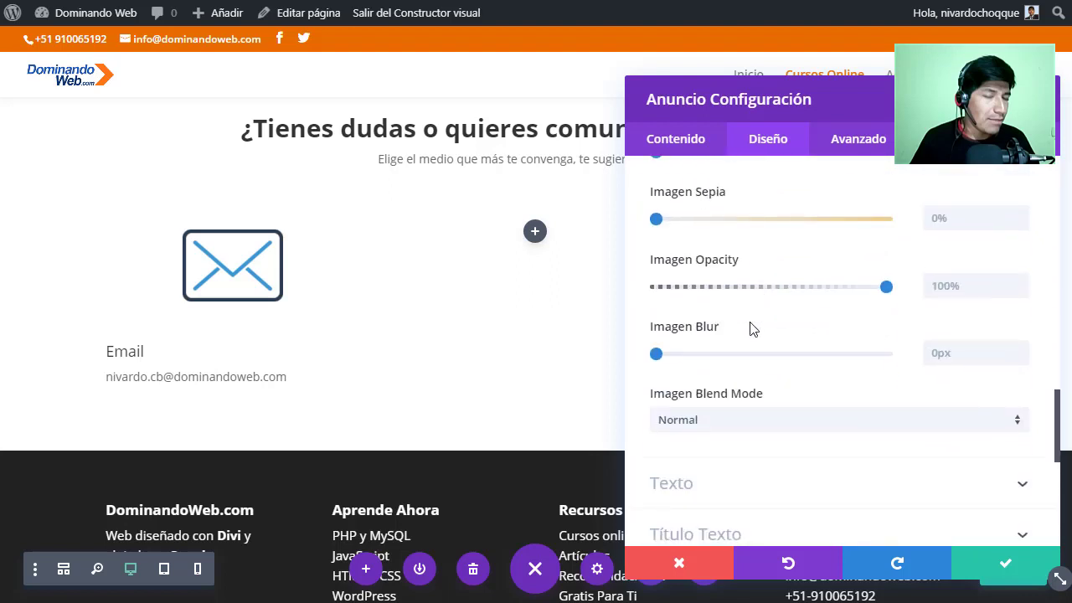
click(697, 486)
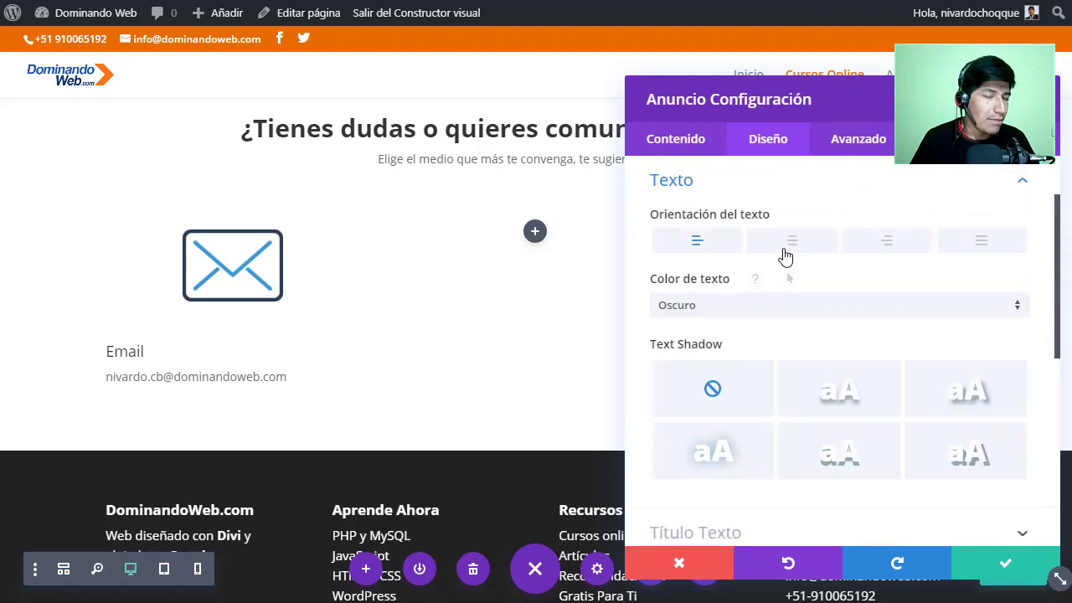
click(784, 252)
scroll(737, 354, down, 4)
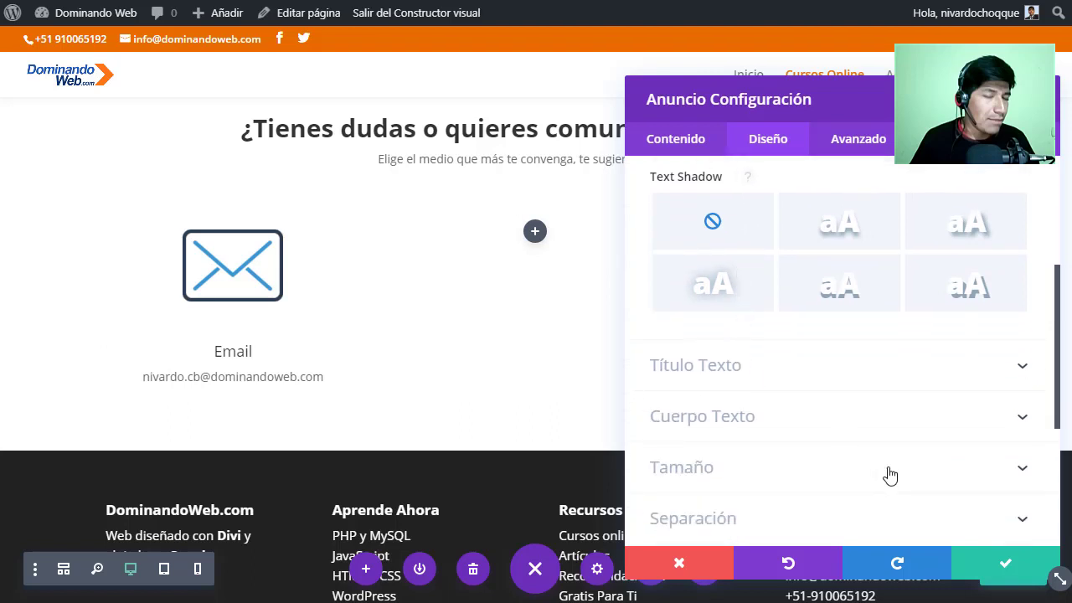
click(1005, 566)
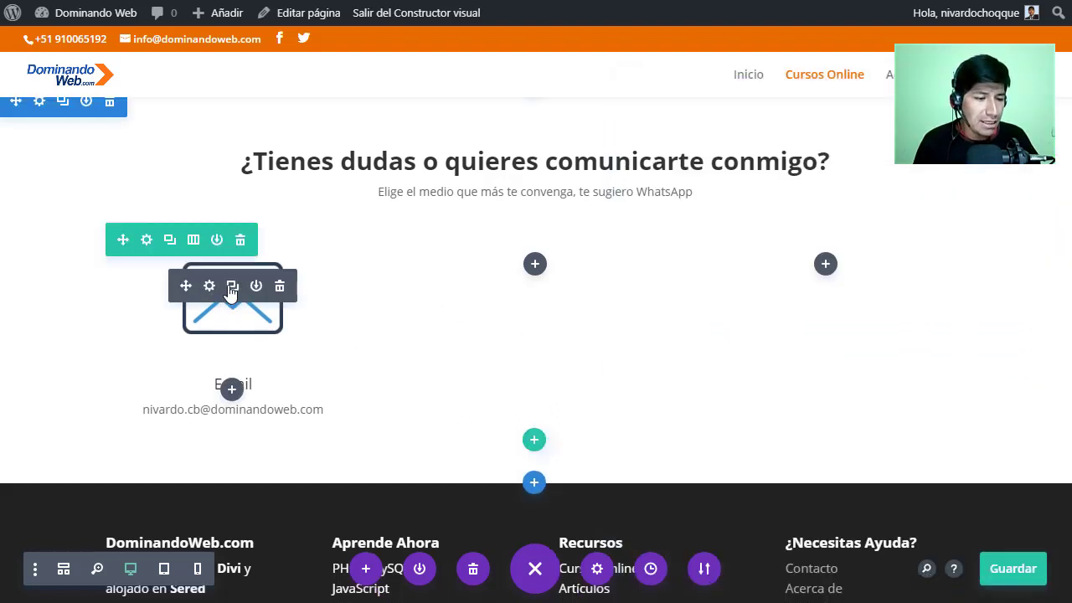
Duplicate the Email module twice and place the copies in the second and third columns of the row
click(232, 287)
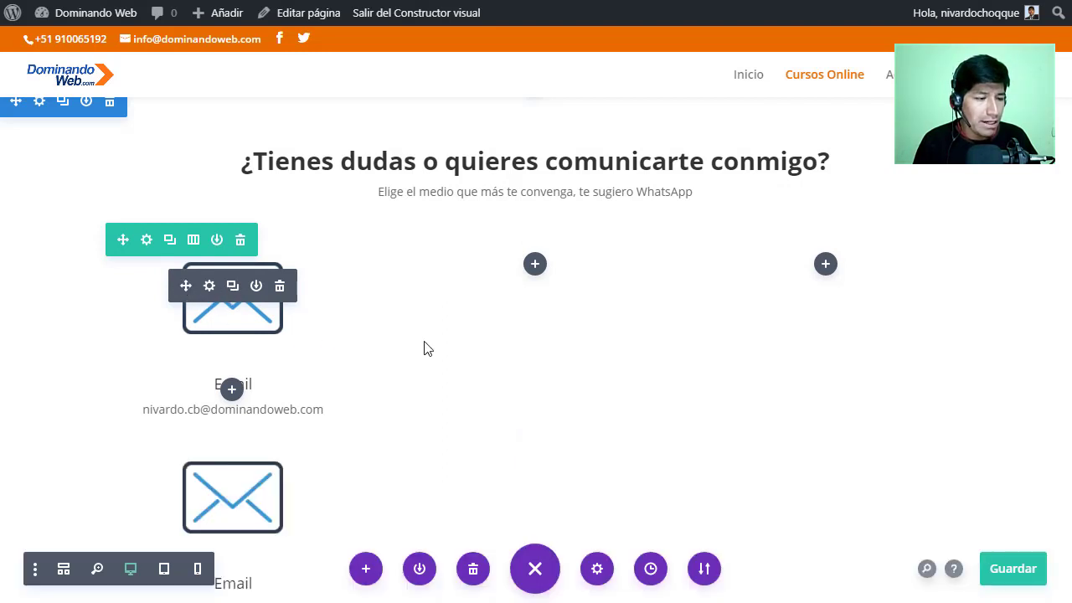
drag(536, 299, 515, 293)
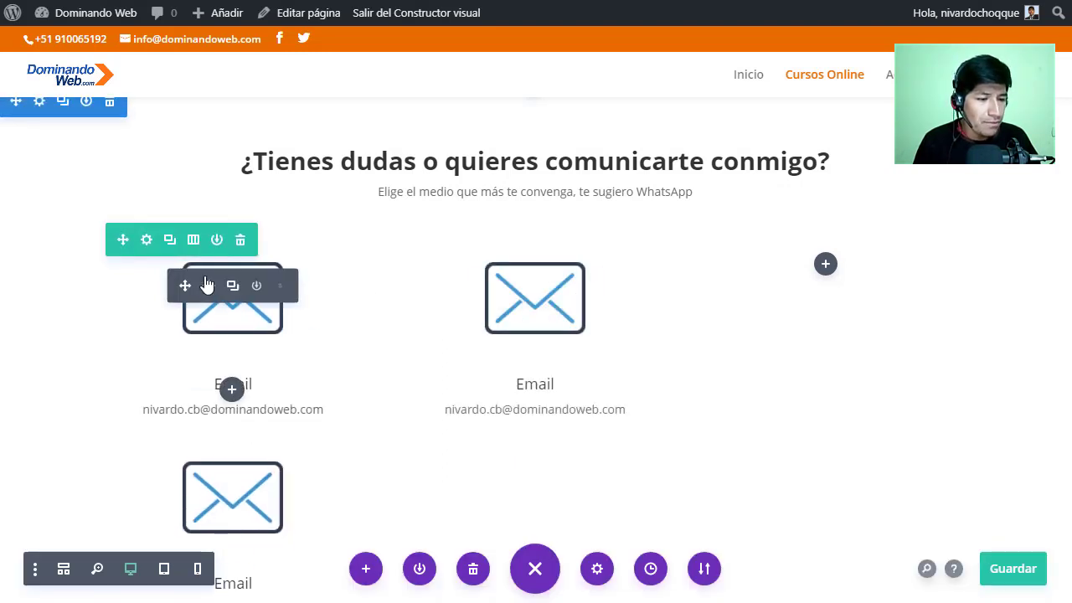
drag(810, 298, 802, 321)
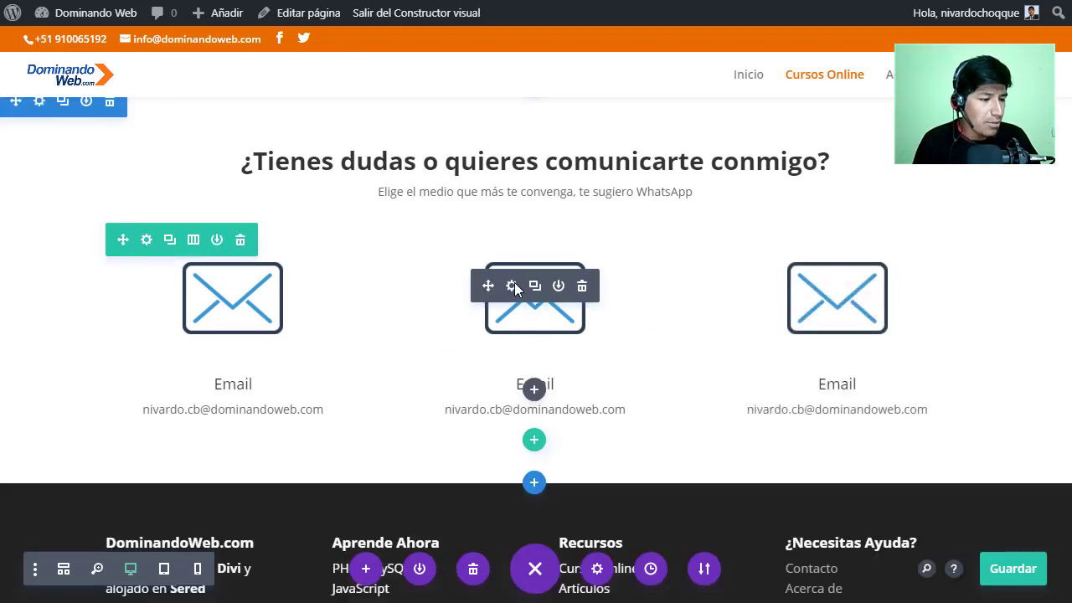
Retitle the second column's module "WhatsApp" and replace its content with the contact's phone number
click(512, 286)
double_click(674, 274)
text(WhatsApp)
click(821, 465)
drag(855, 465, 660, 464)
key(BackSpace)
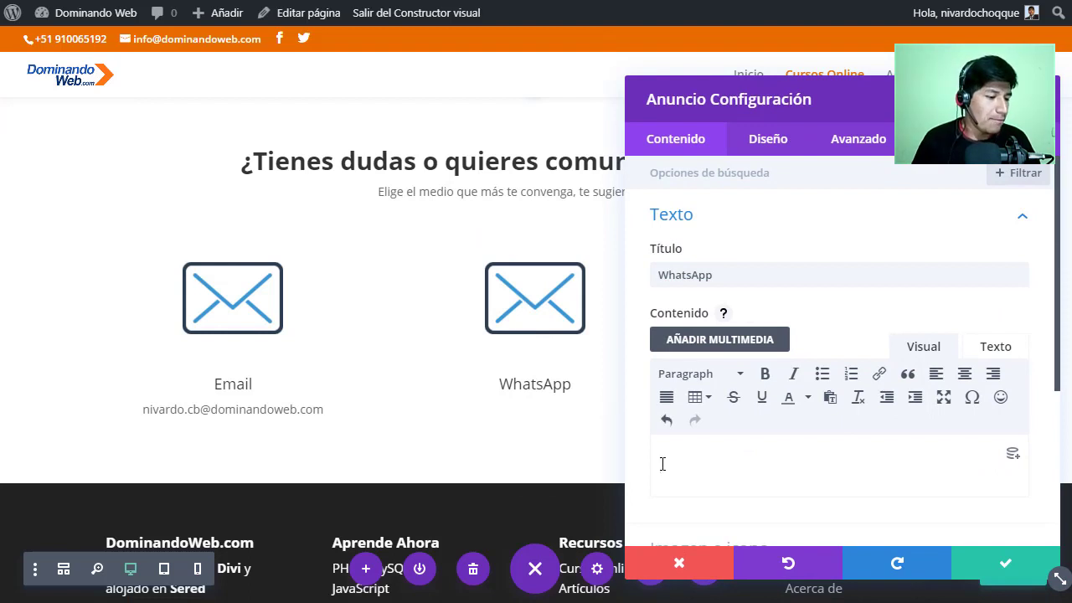
key(ctrl+v)
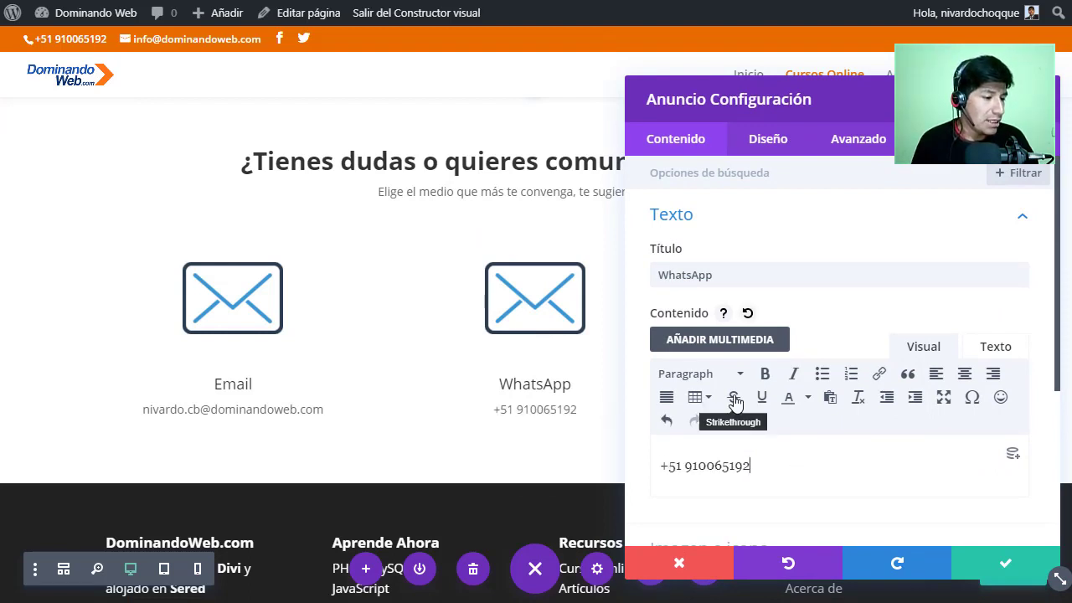
Replace the WhatsApp module's image with Oficial-WhatsApp.png from the media library and save the module
scroll(684, 419, down, 3)
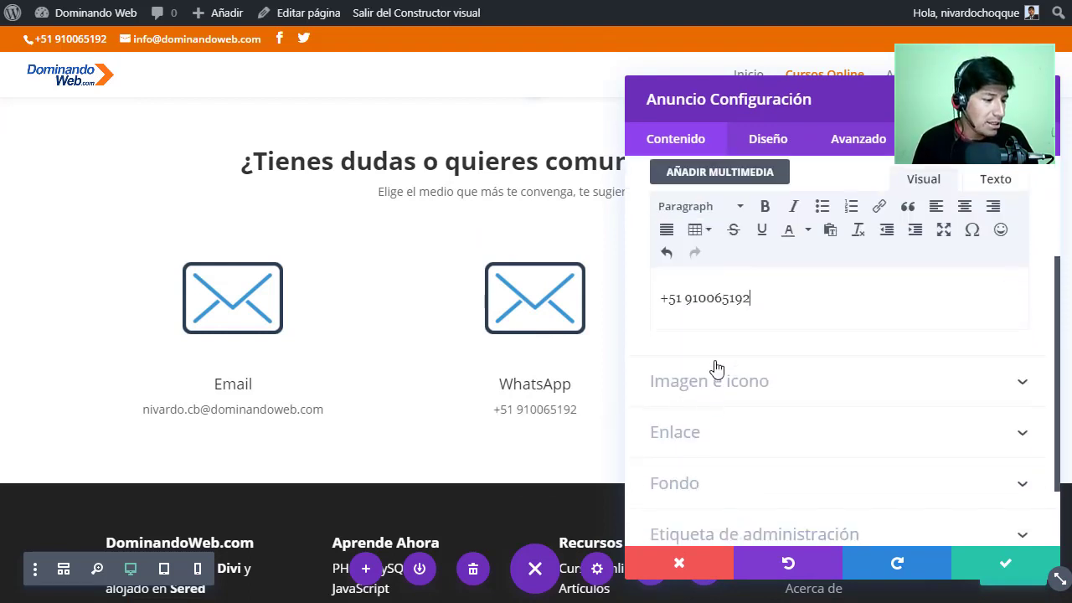
click(718, 381)
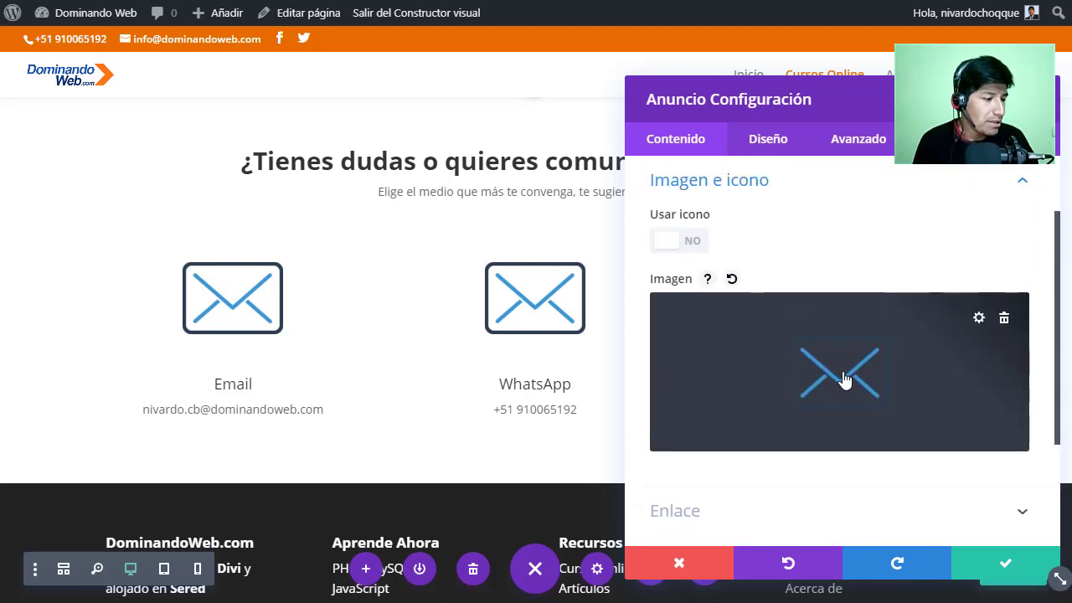
click(838, 380)
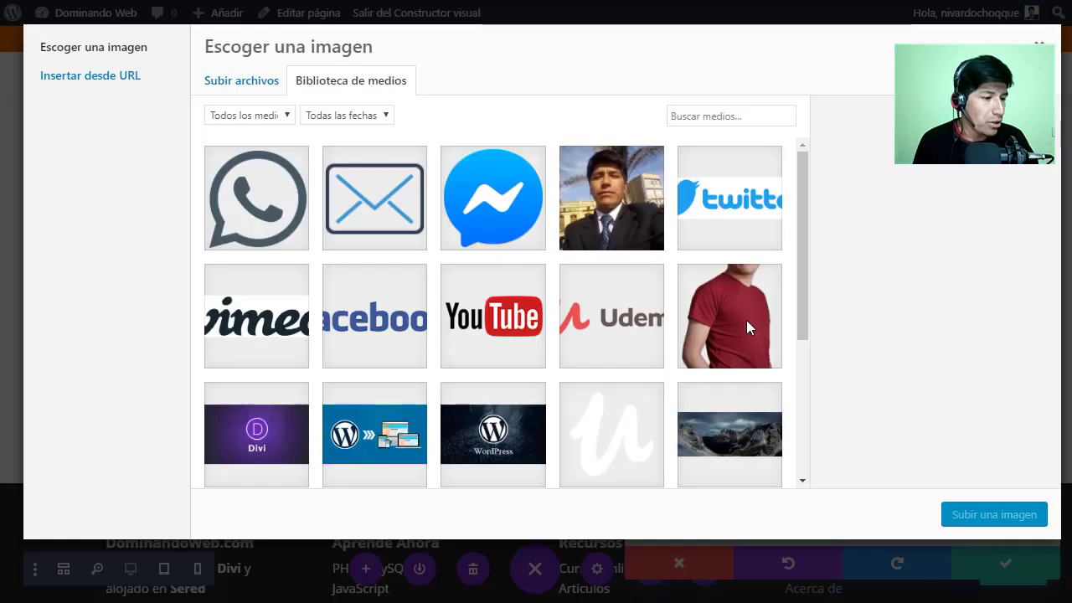
click(276, 203)
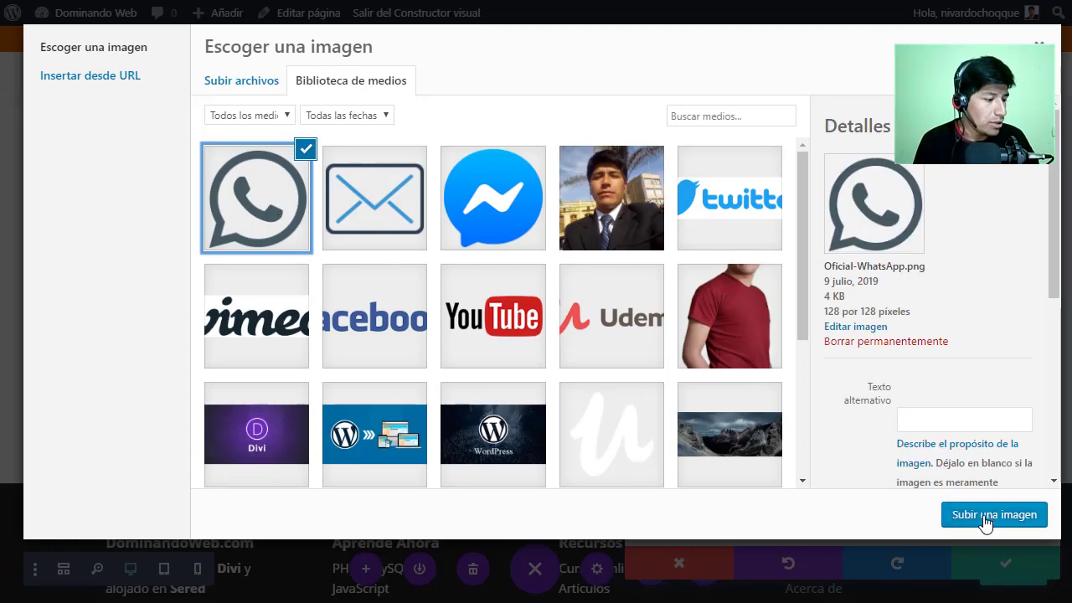
click(986, 519)
click(1001, 565)
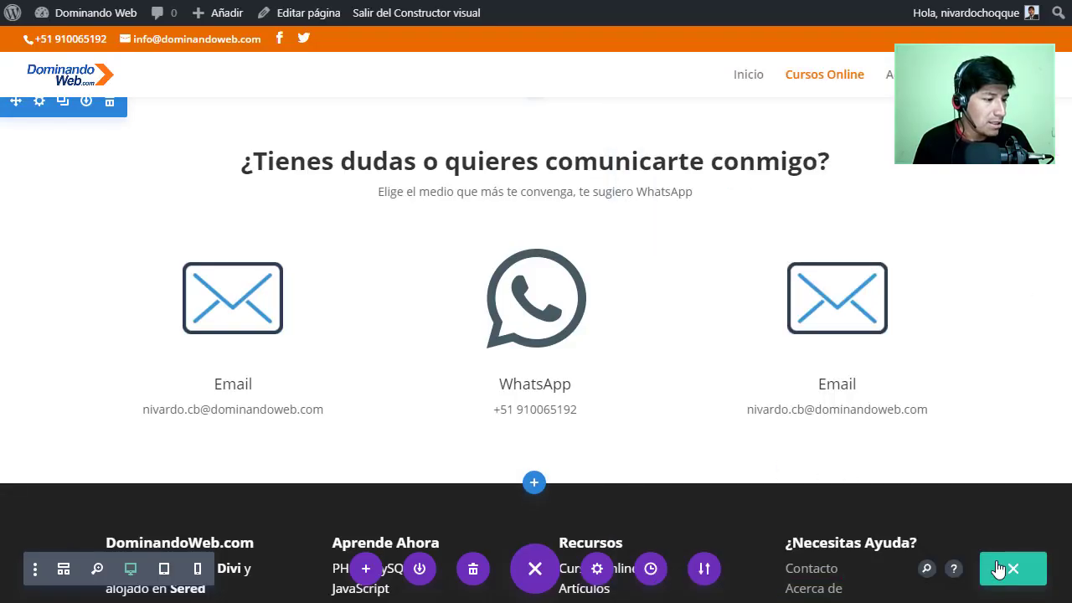
Retitle the third column's module "FB Messenger" and replace its content with "Escríbeme"
click(816, 299)
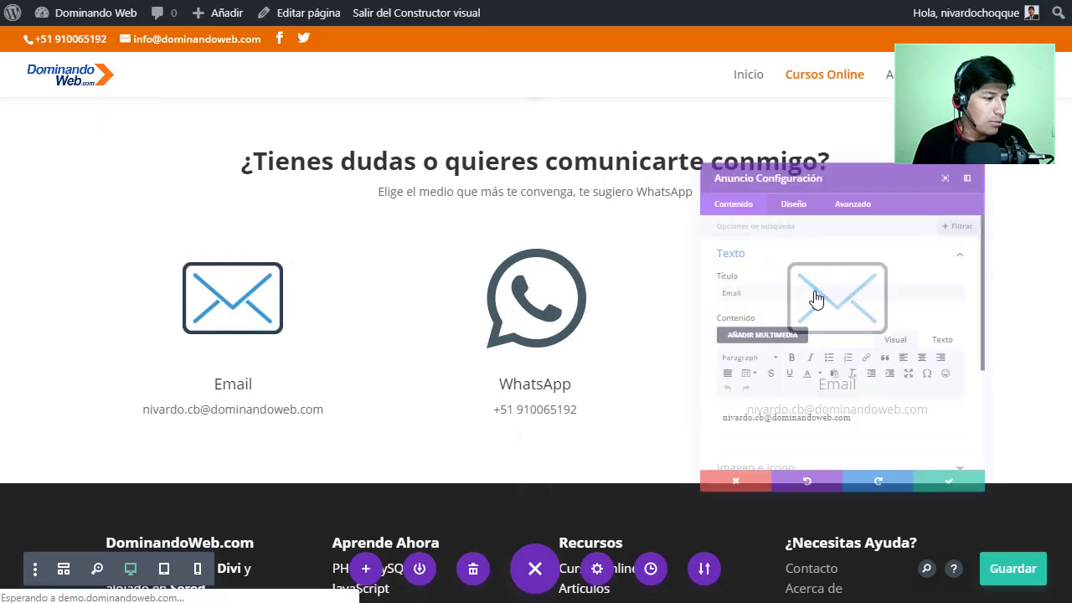
drag(840, 110, 255, 106)
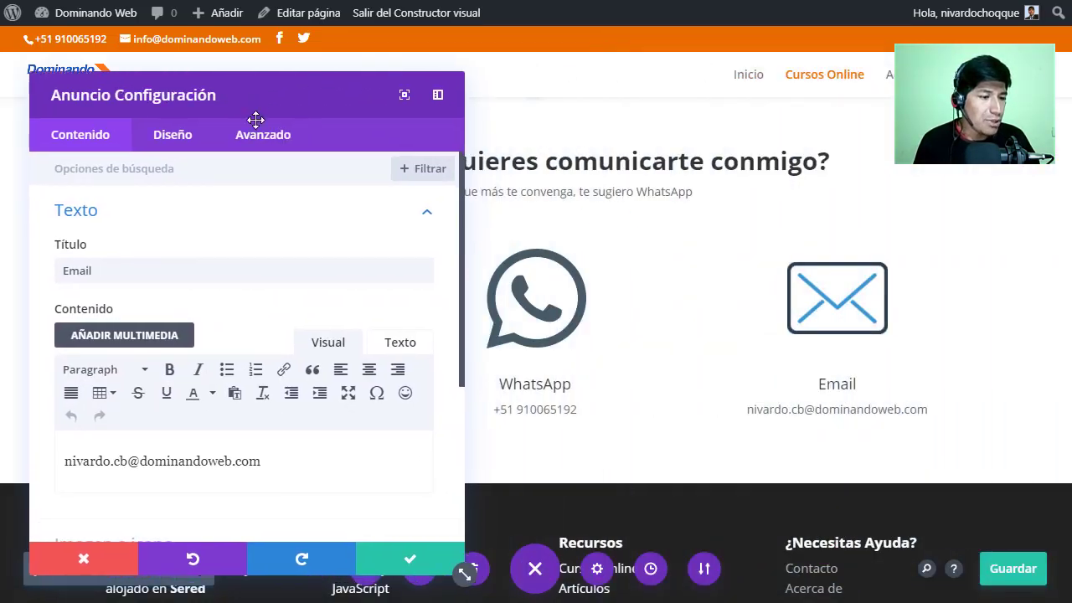
drag(92, 270, 61, 271)
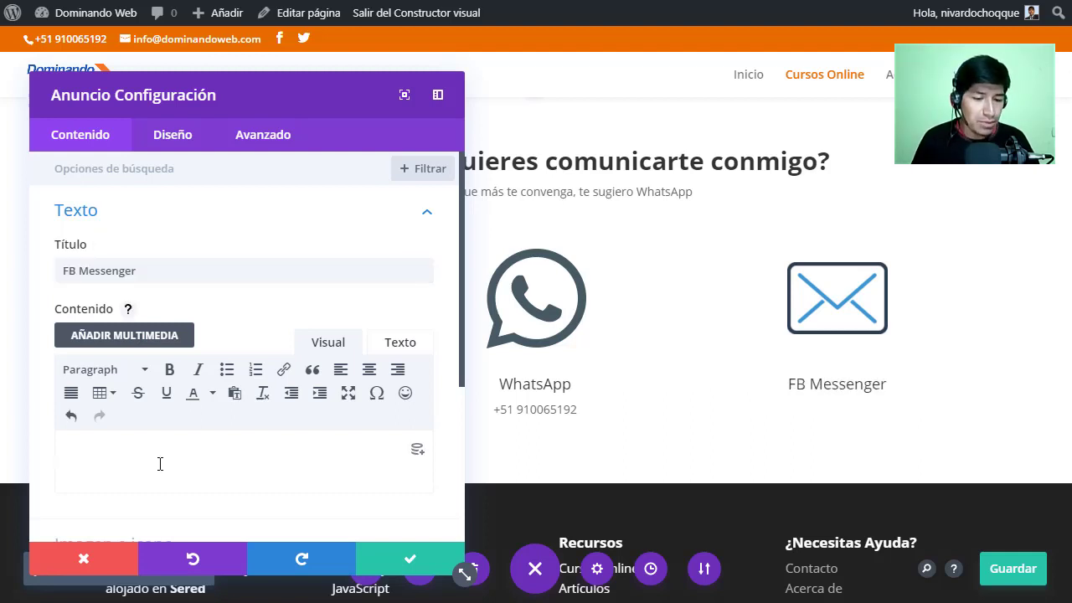
text(Escríbeme)
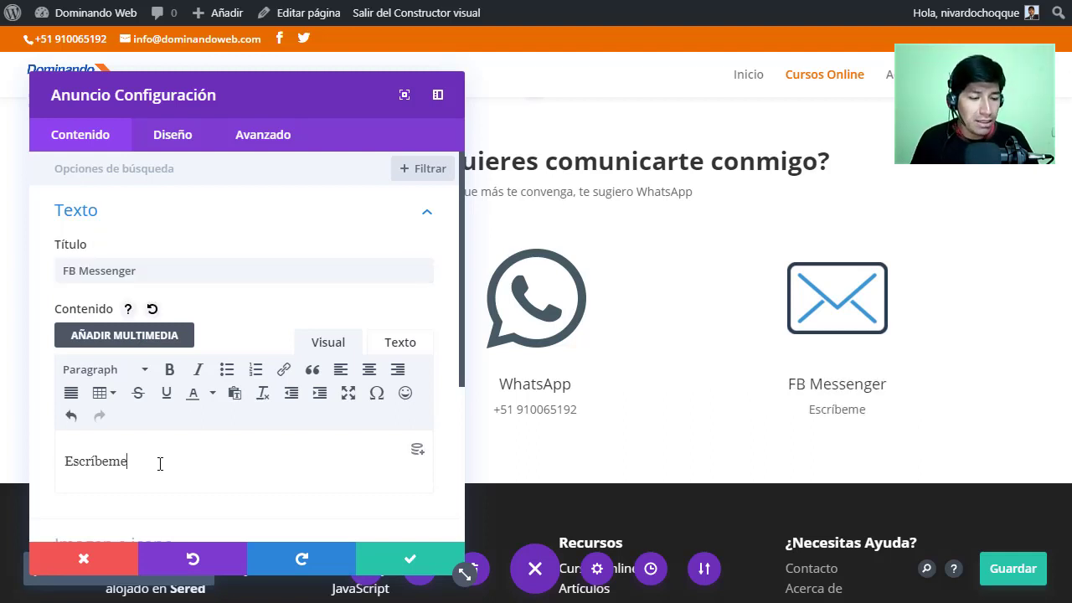
Replace the FB Messenger module's image with Oficial-Mmessenger.png from the media library
scroll(160, 463, down, 1)
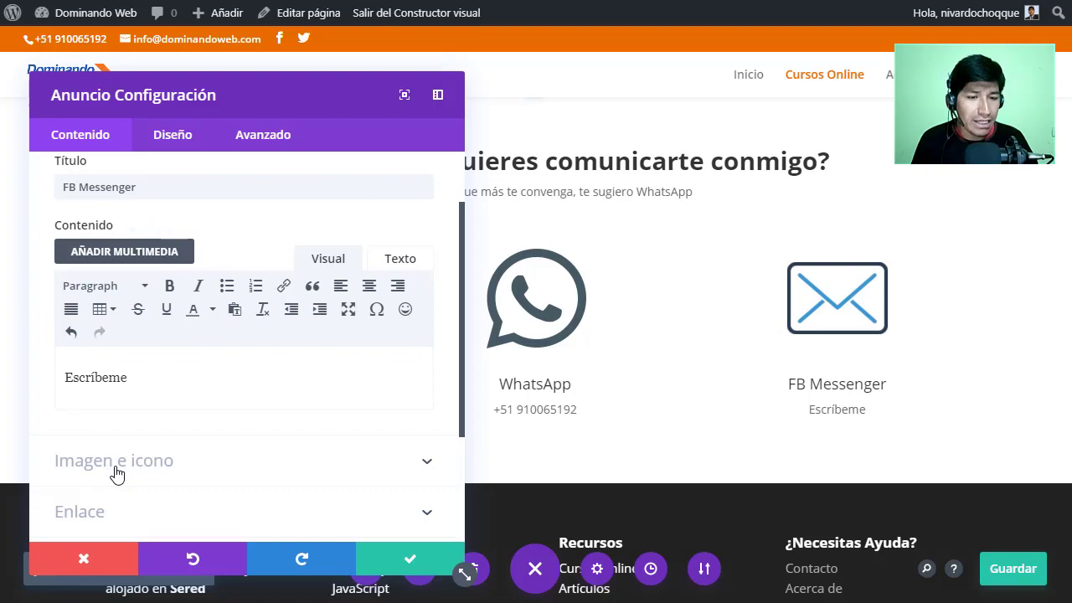
click(115, 474)
click(239, 371)
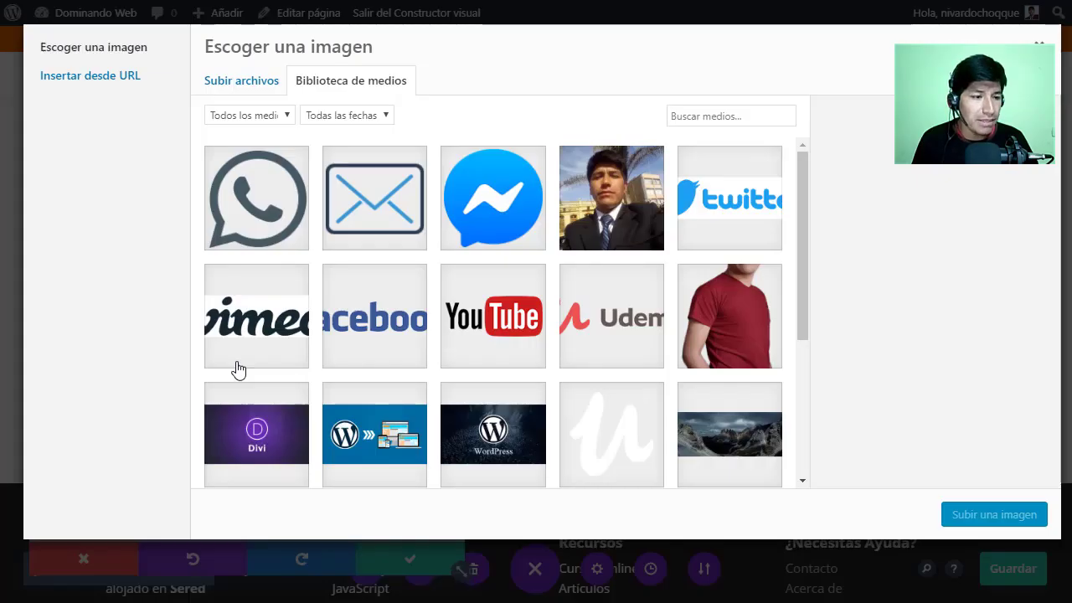
click(489, 195)
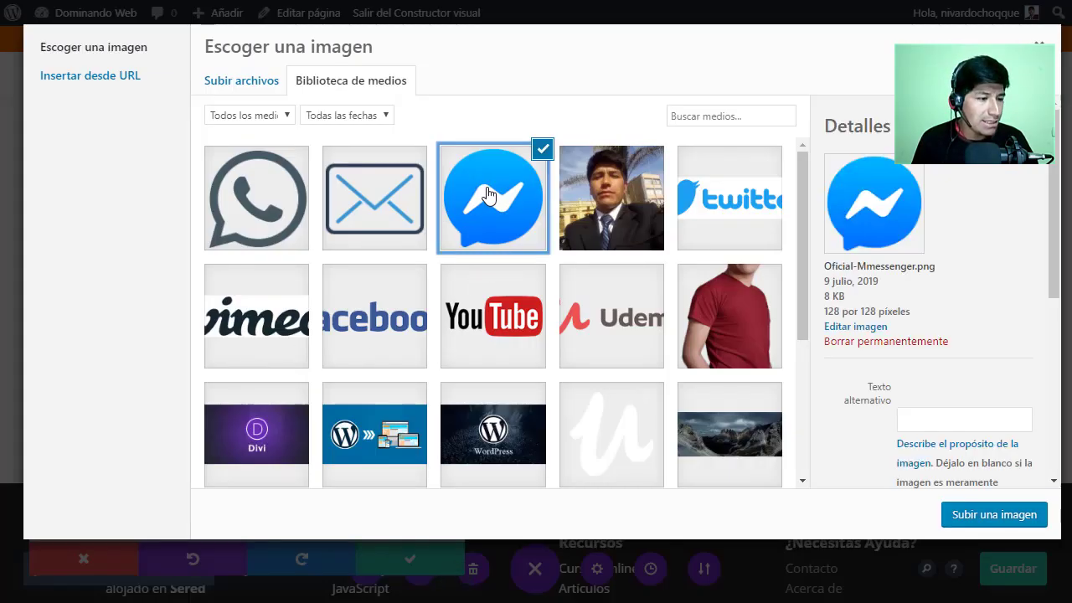
click(978, 523)
mouse_move(160, 390)
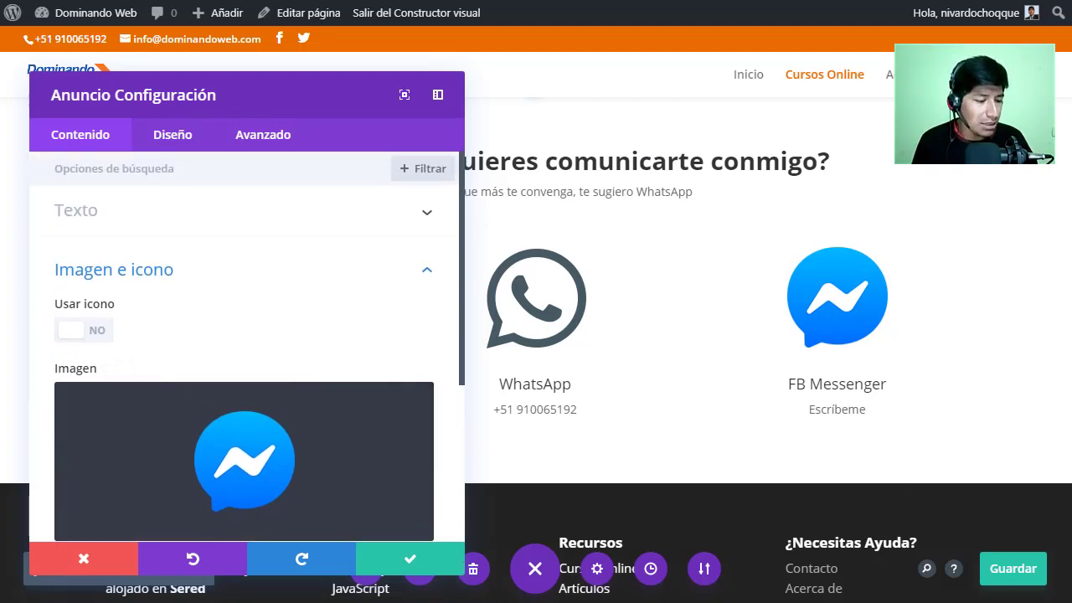
key(alt+Tab)
drag(658, 383, 519, 383)
key(ctrl+c)
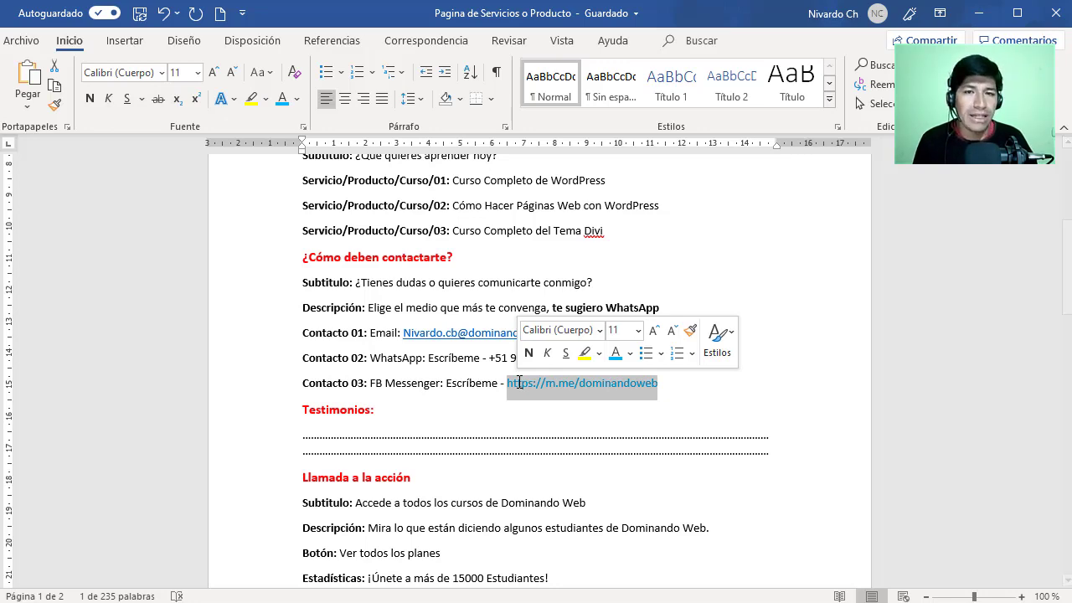
right_click(588, 385)
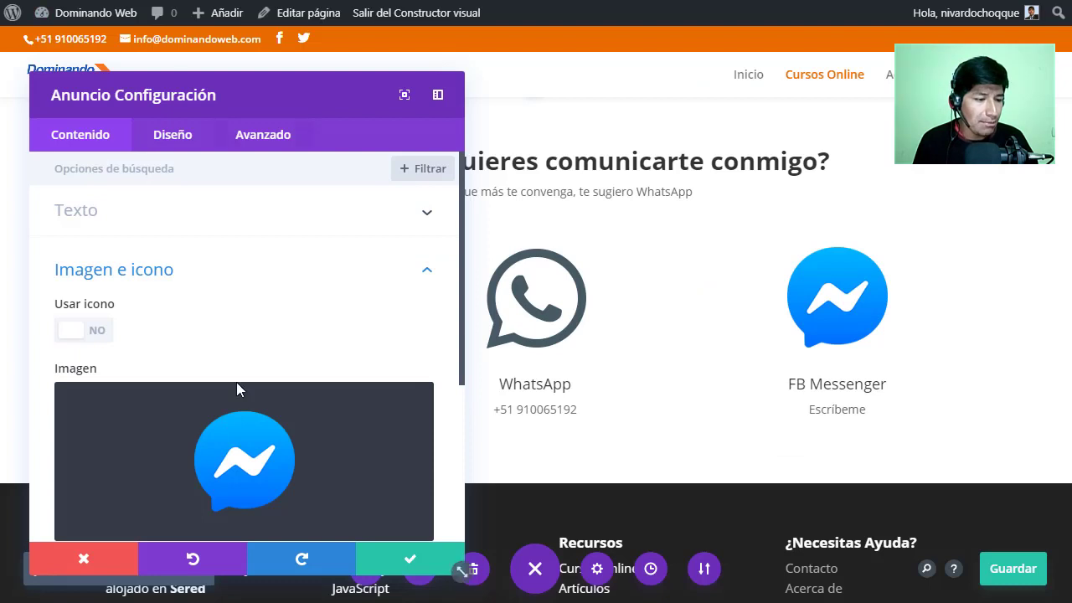
click(86, 216)
drag(127, 462, 66, 461)
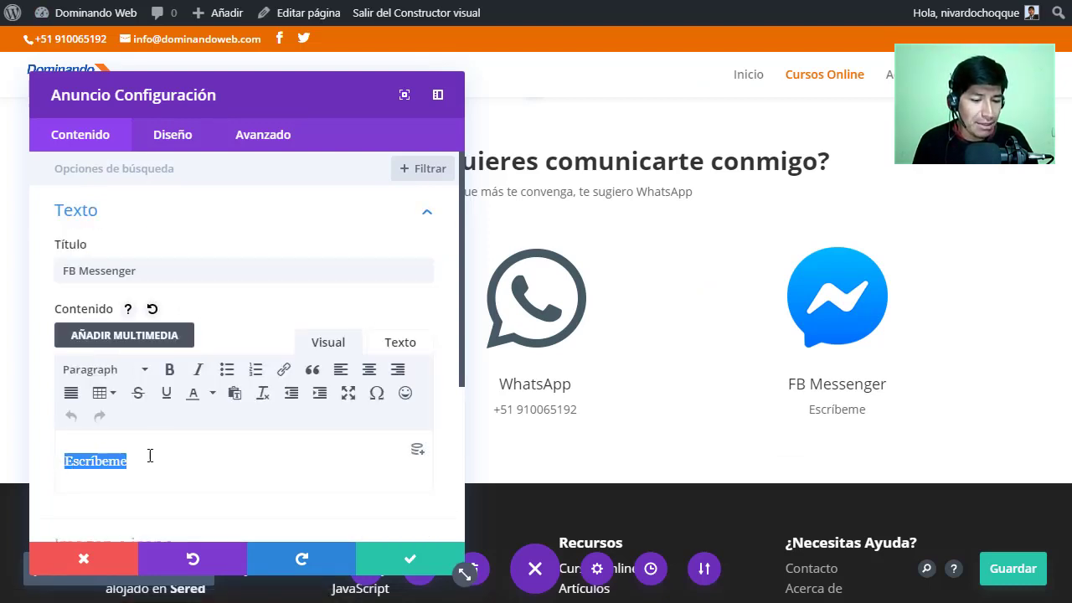
click(285, 372)
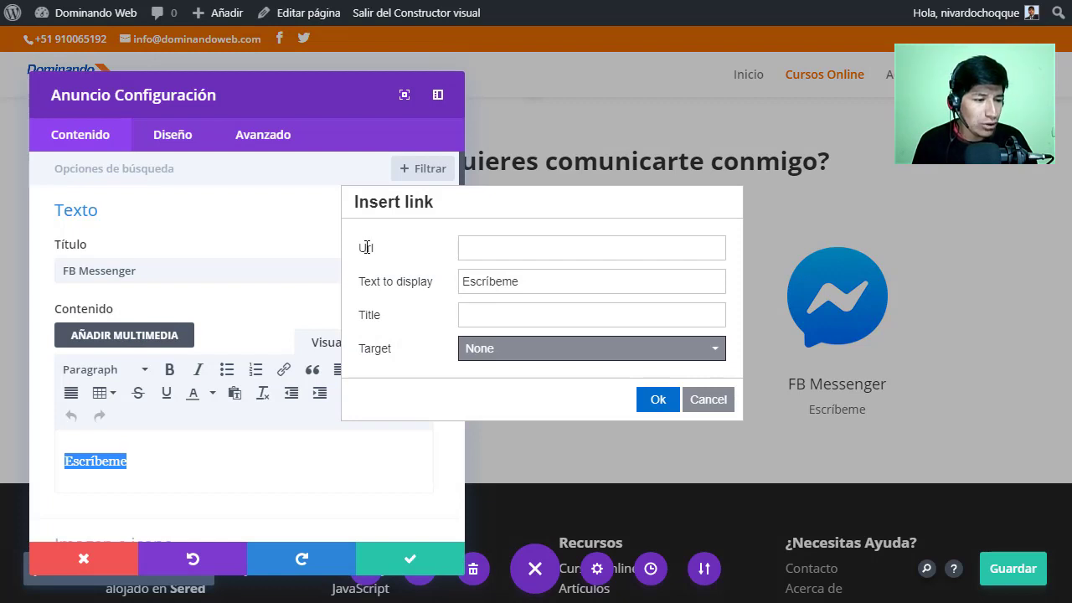
click(504, 249)
right_click(504, 249)
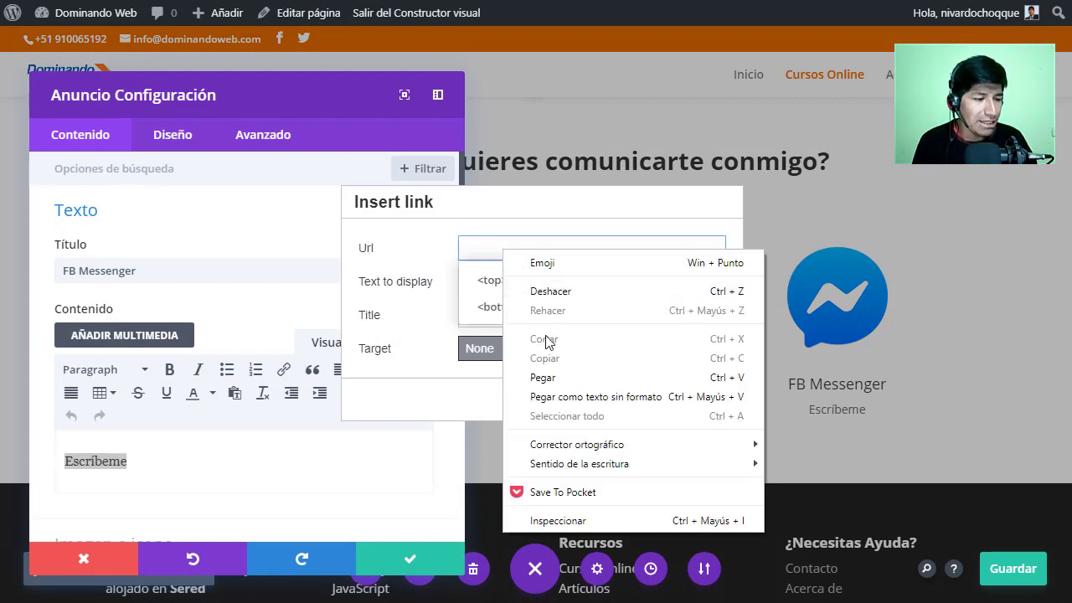
click(546, 378)
Set the link's target to New window, insert it, and save the FB Messenger module
click(514, 319)
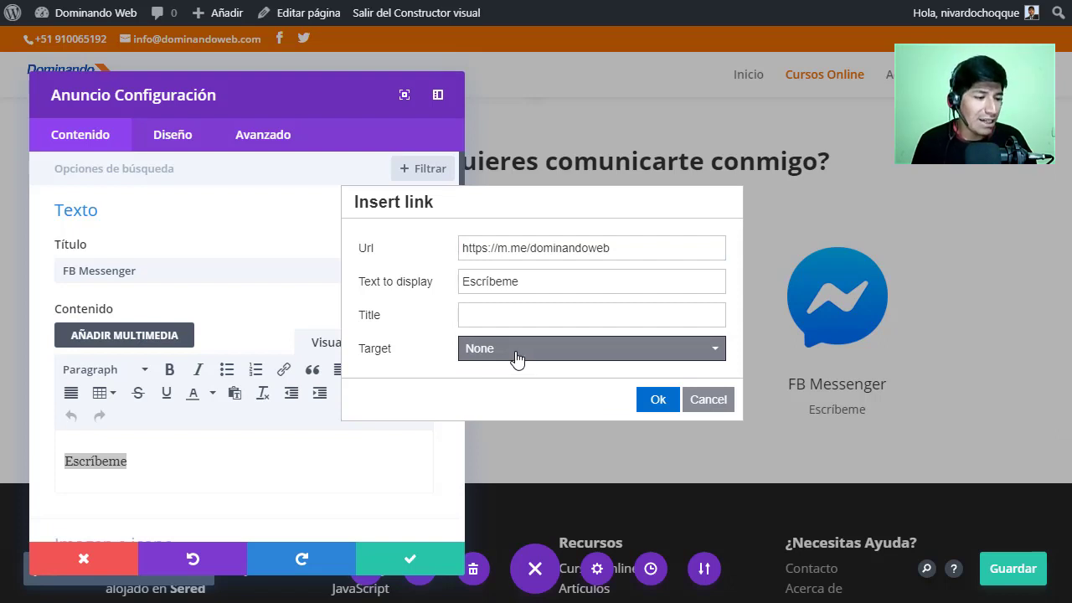
click(515, 358)
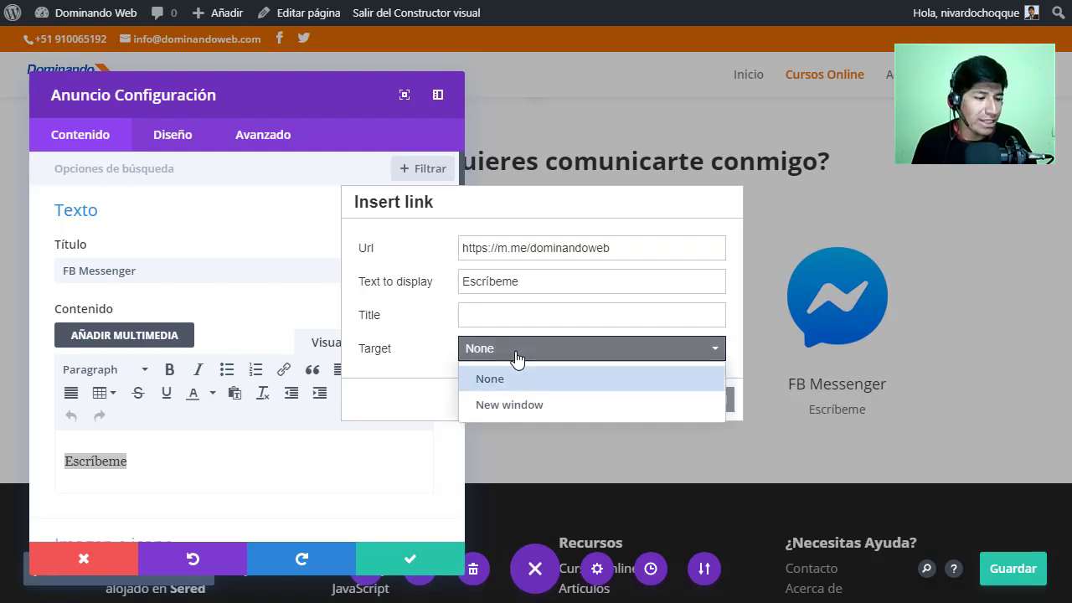
click(507, 406)
click(659, 401)
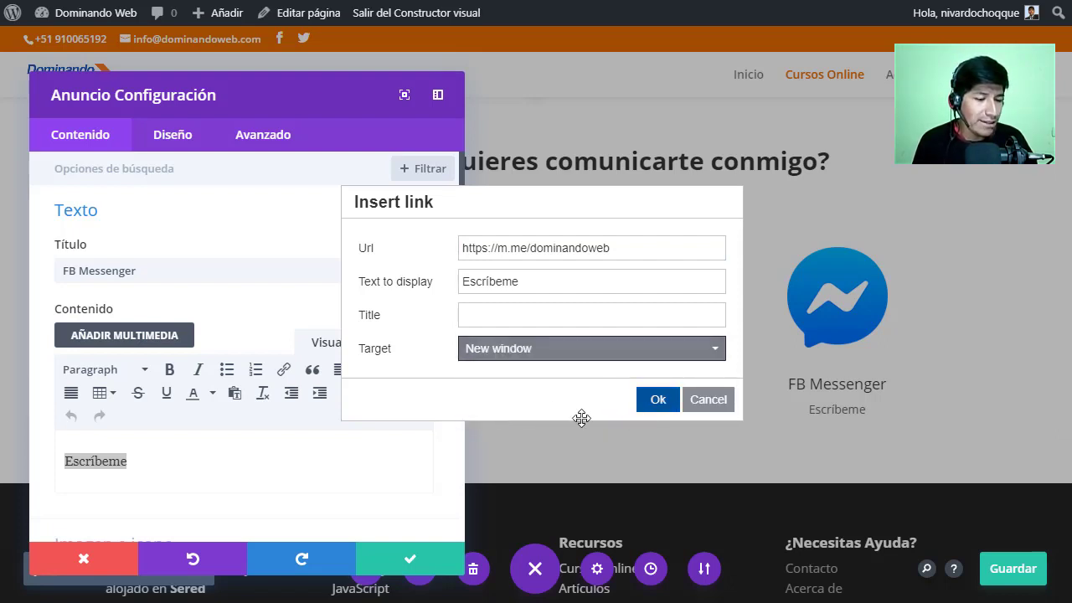
click(399, 565)
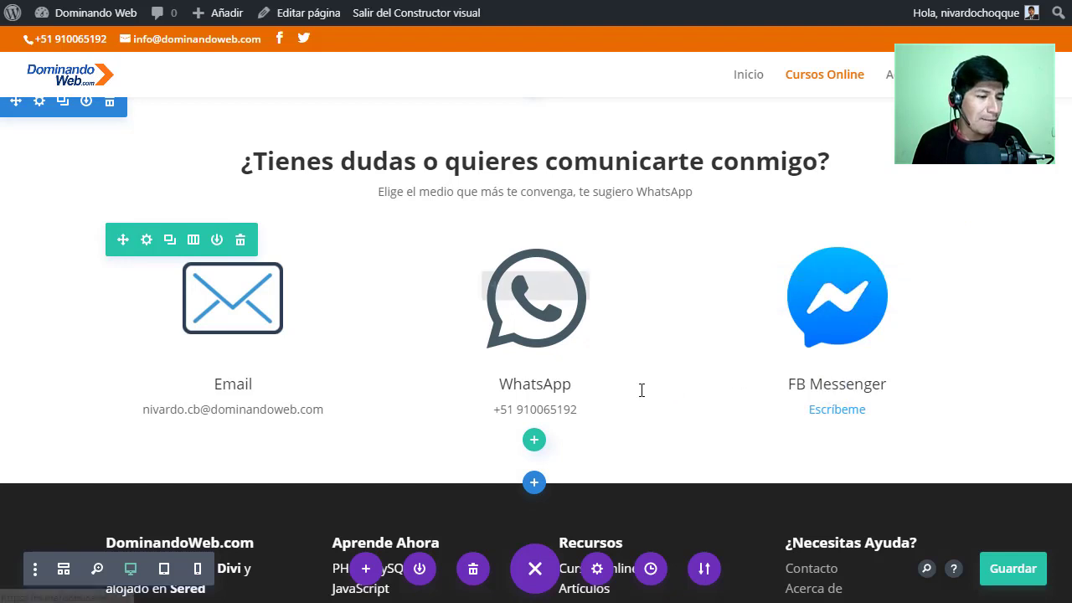
Review the page sections from the introduction to the footer and compare them with the Servicios mockup
key(alt+Tab)
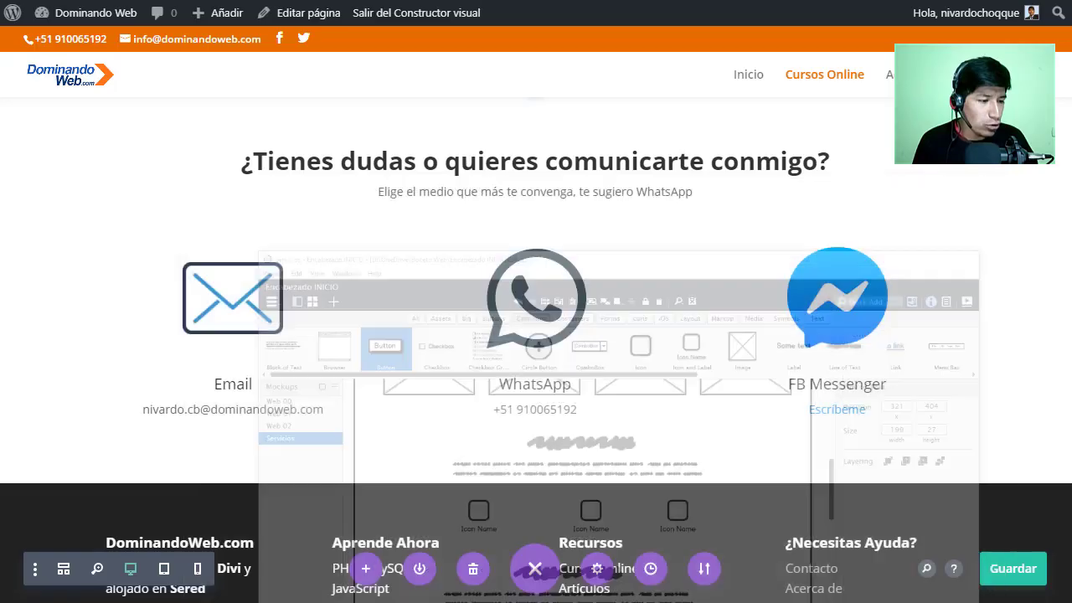
scroll(496, 319, up, 4)
scroll(495, 319, up, 5)
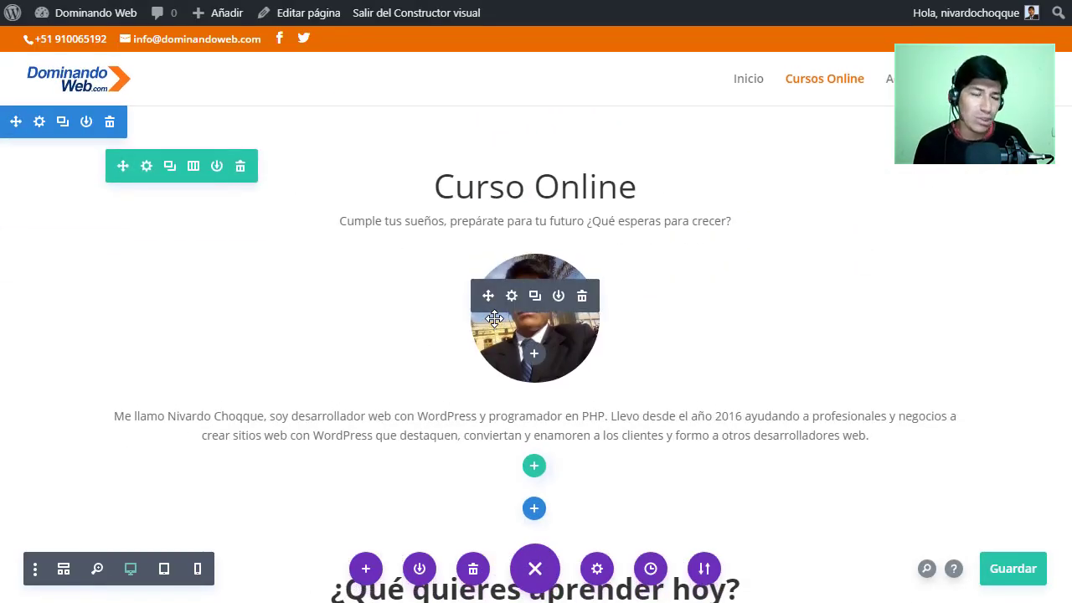
scroll(494, 319, down, 4)
scroll(494, 318, up, 1)
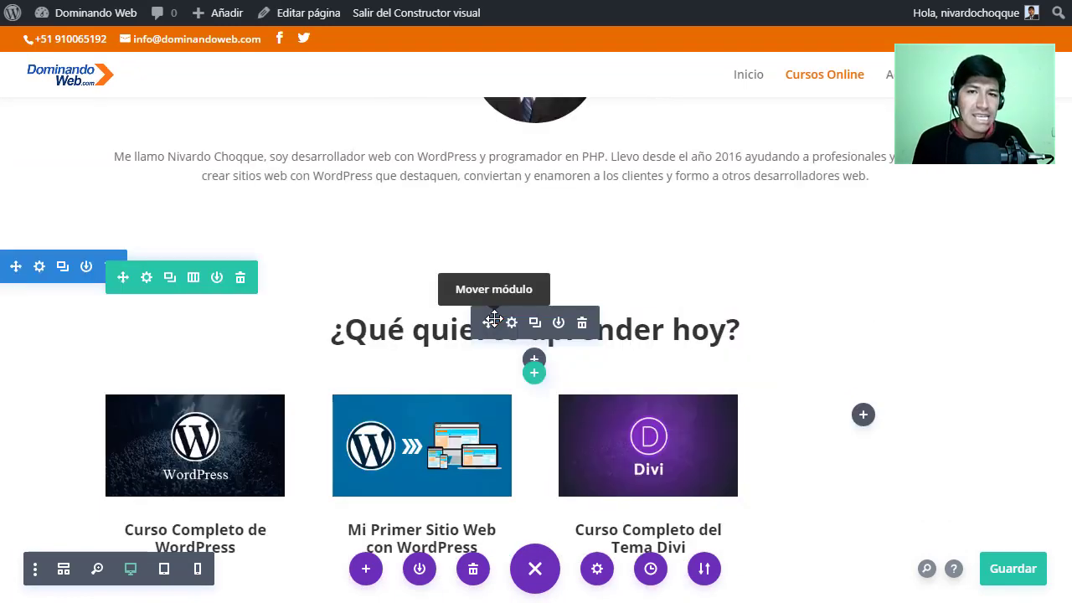
scroll(494, 318, down, 1)
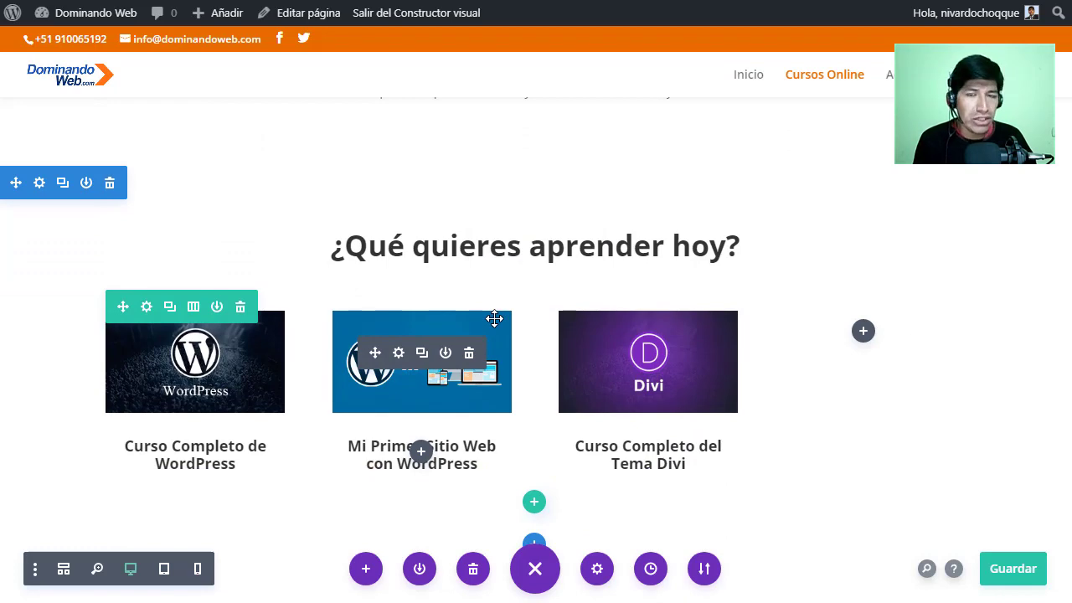
scroll(494, 318, down, 4)
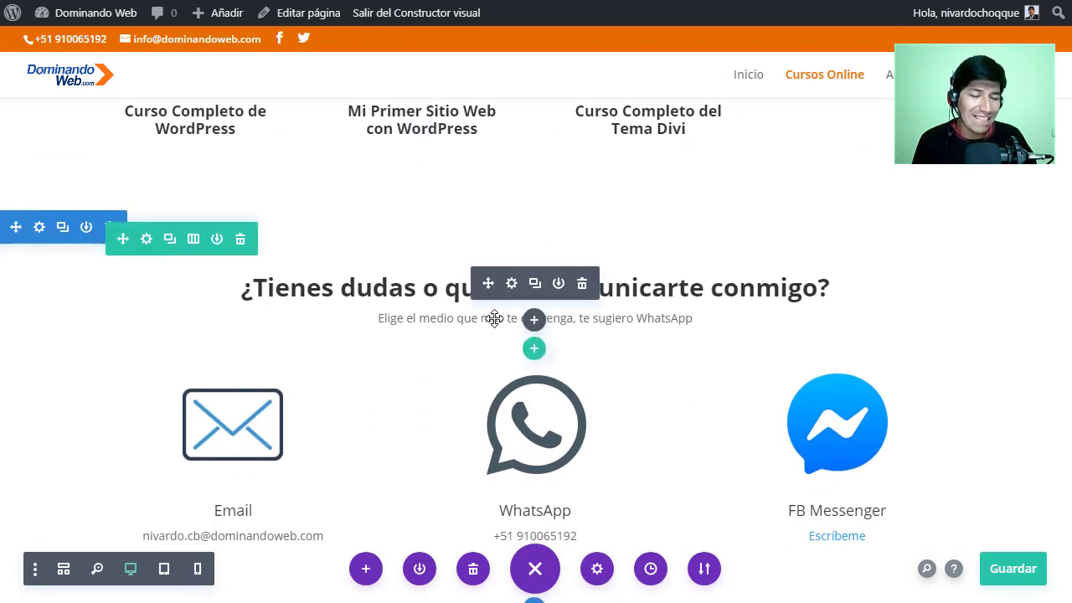
scroll(494, 318, down, 1)
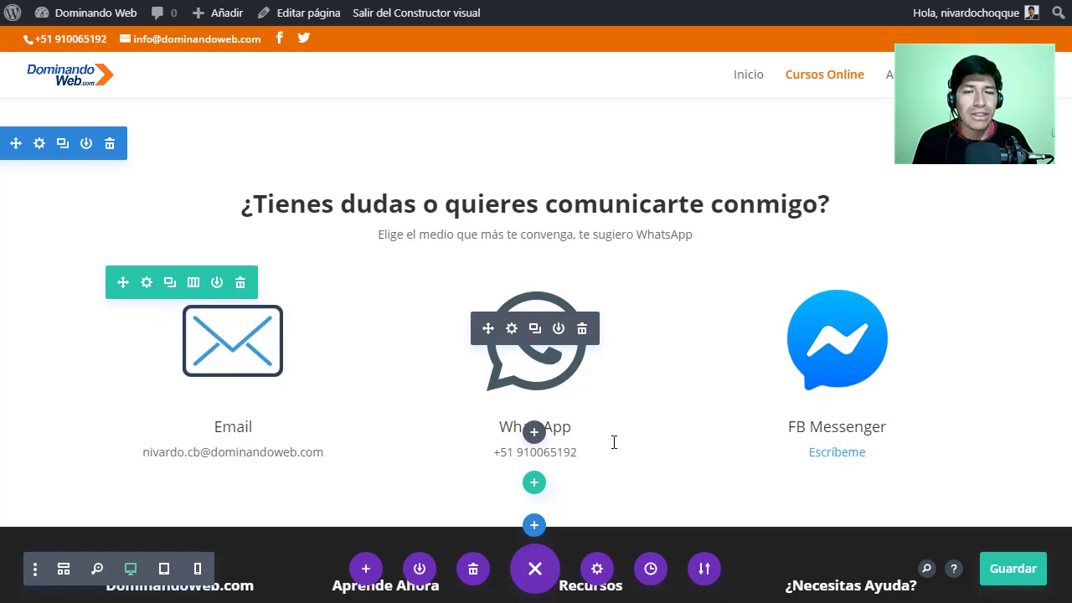
scroll(612, 382, down, 2)
scroll(614, 390, up, 3)
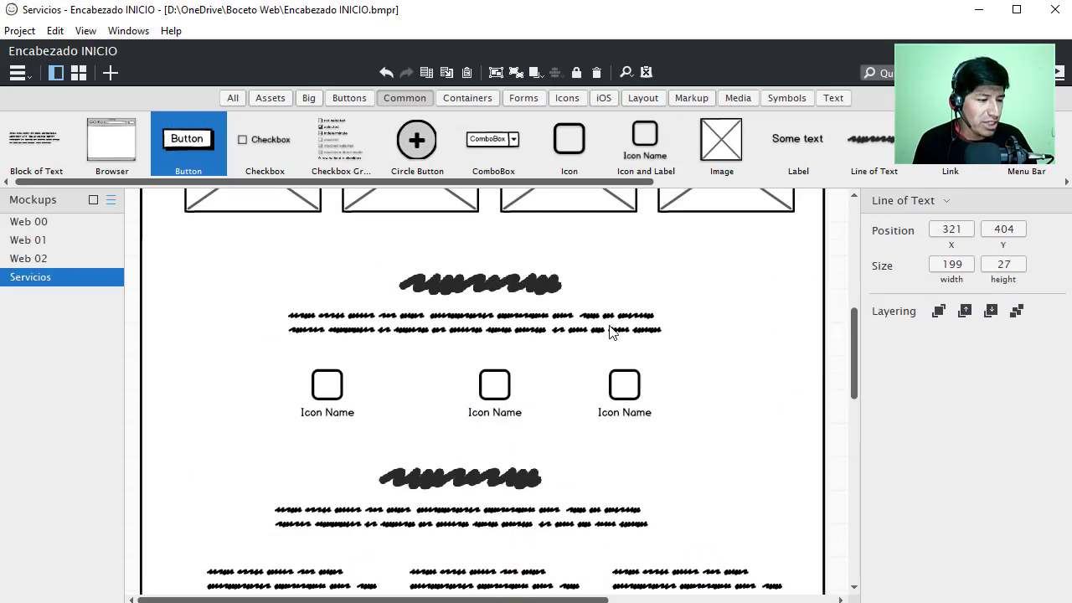
scroll(610, 335, down, 3)
scroll(609, 331, down, 3)
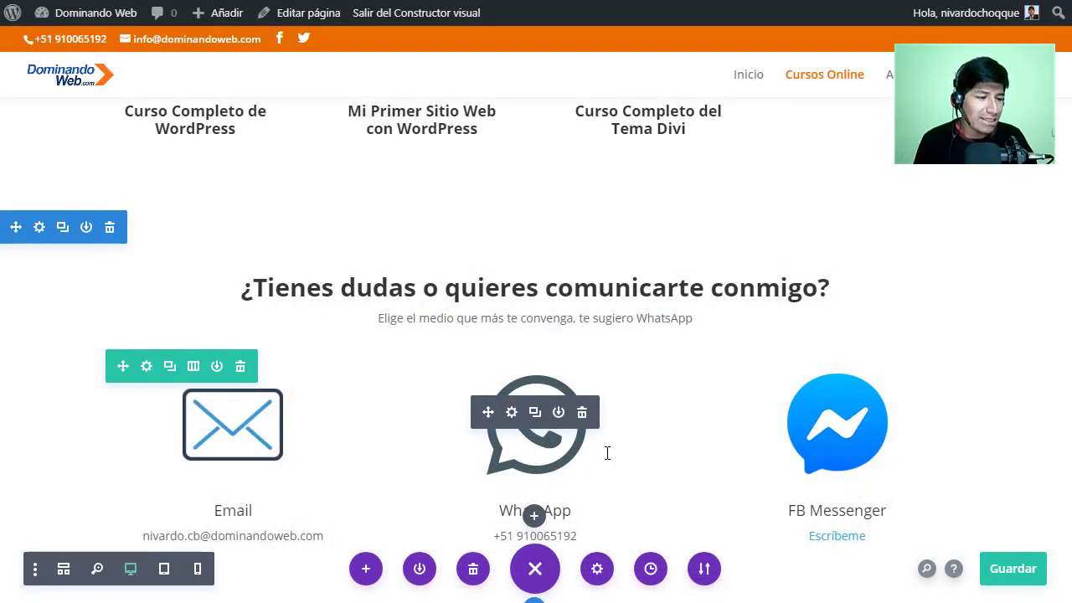
scroll(606, 453, down, 3)
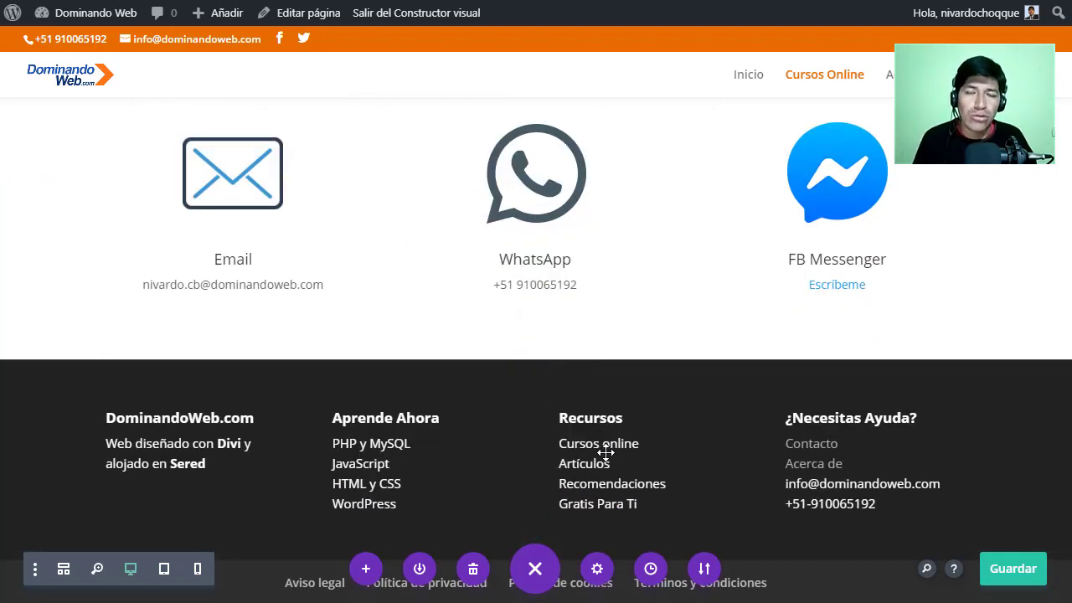
Insert the saved "Testimonios" section from the Divi library between the contact section and the footer
click(533, 359)
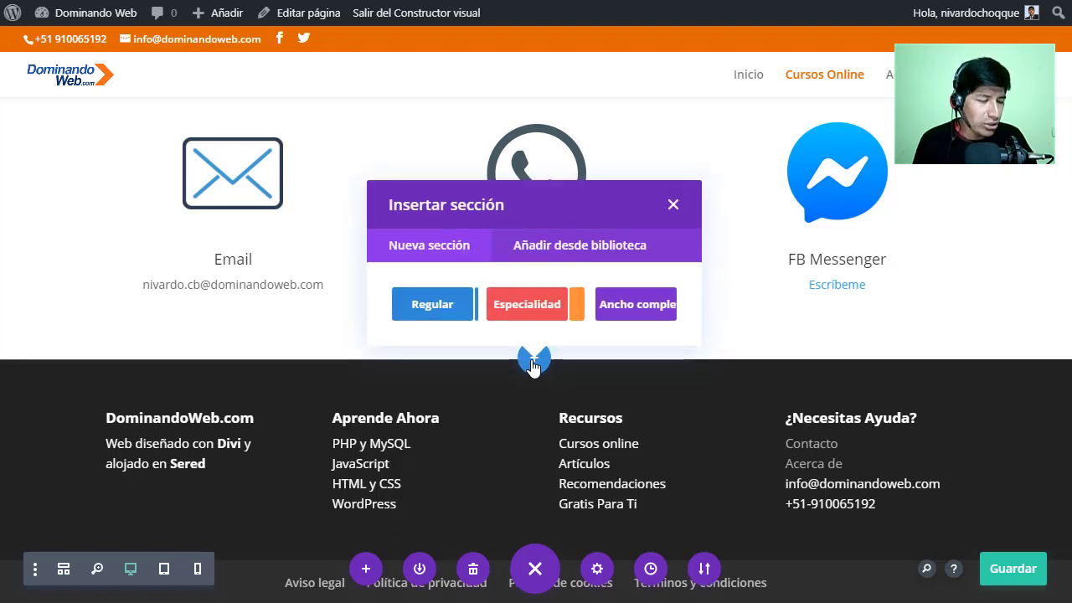
click(571, 248)
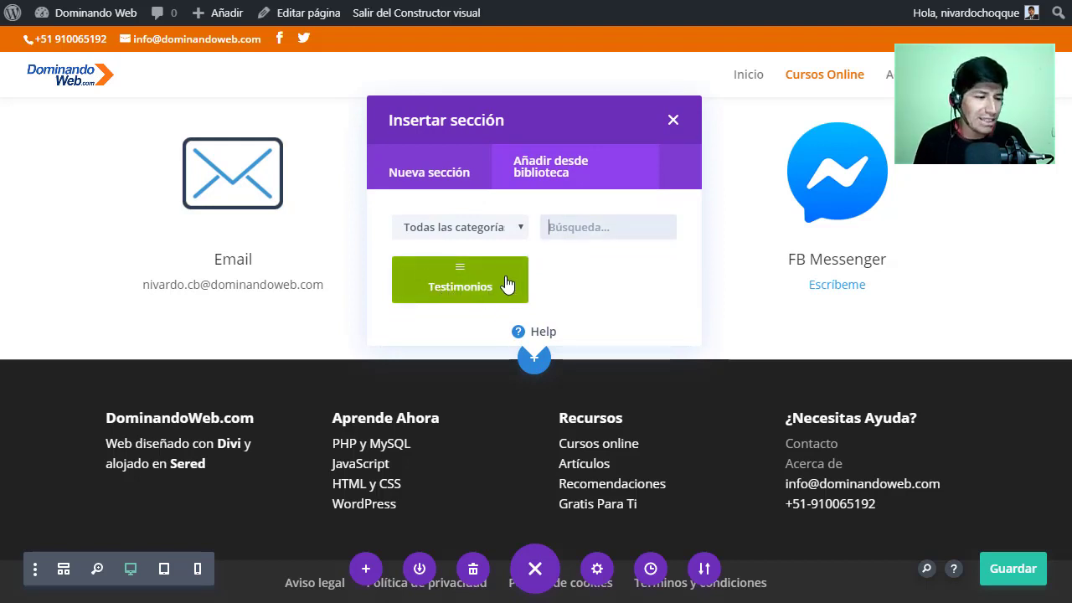
click(468, 285)
Examine the inserted testimonials section, from its heading and subtitle down to the four student quotes
scroll(464, 464, down, 6)
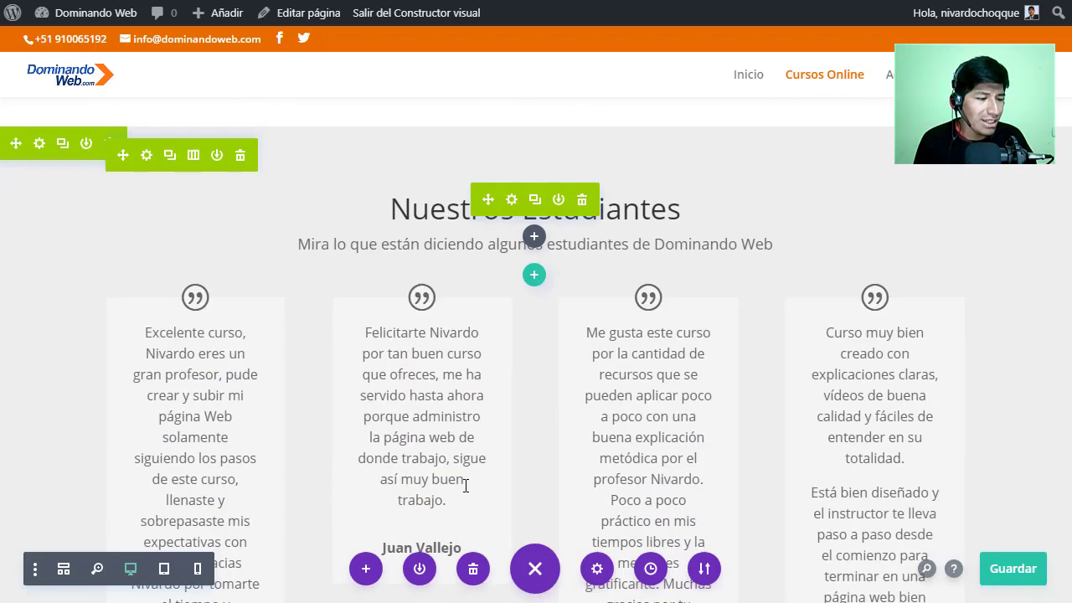
scroll(465, 486, up, 3)
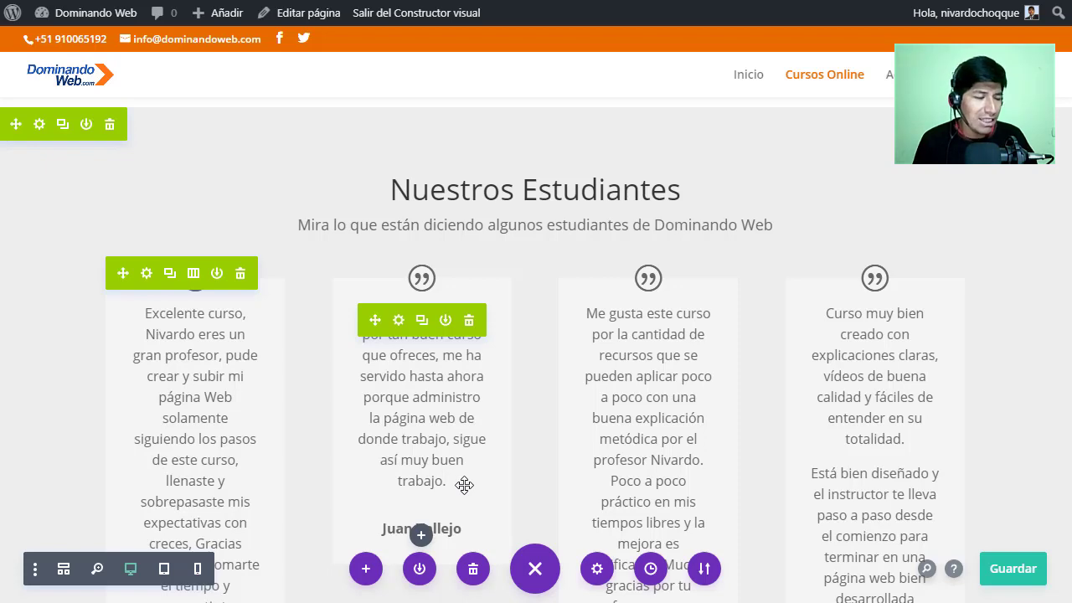
scroll(322, 359, up, 1)
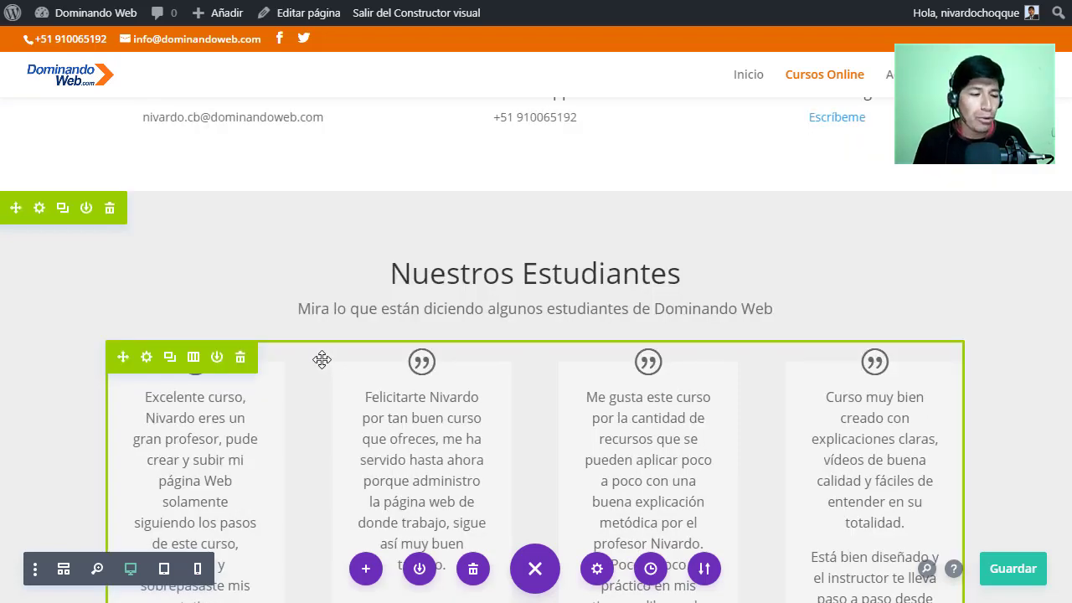
scroll(321, 360, down, 2)
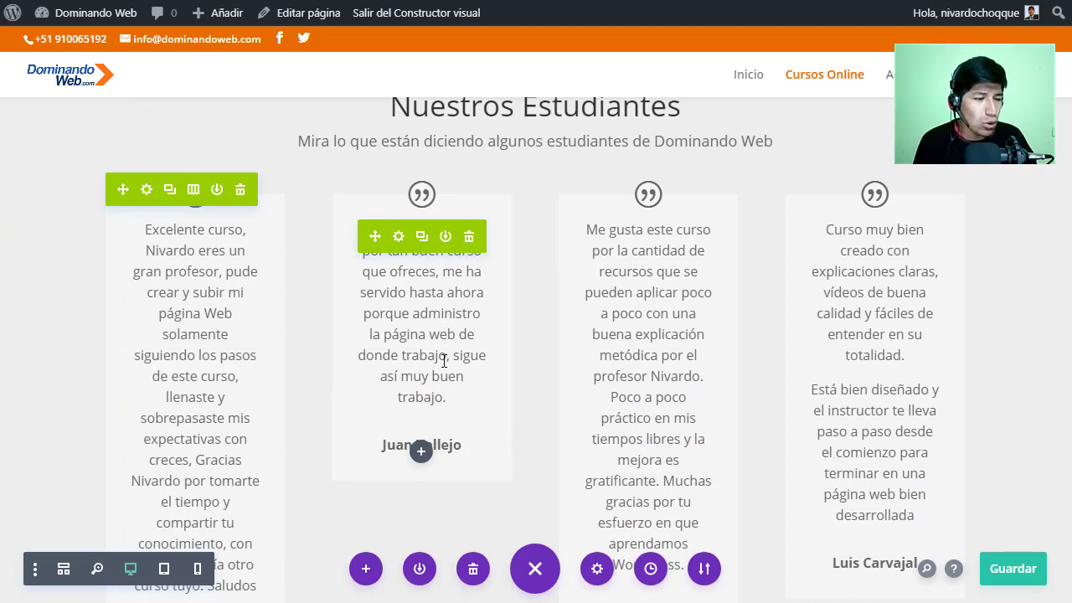
scroll(443, 360, down, 2)
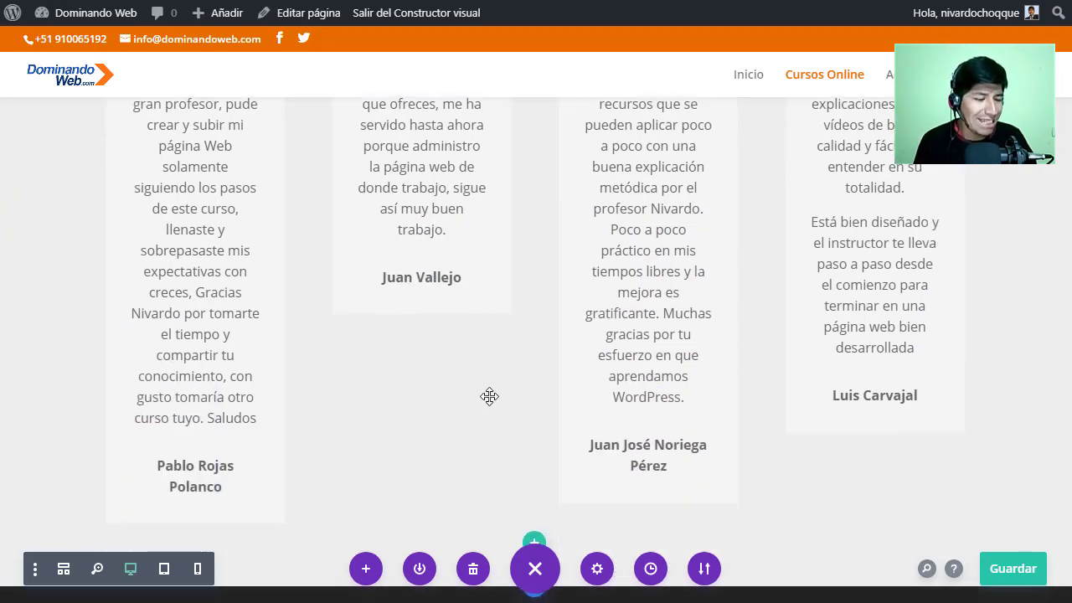
scroll(489, 394, up, 2)
scroll(67, 352, up, 2)
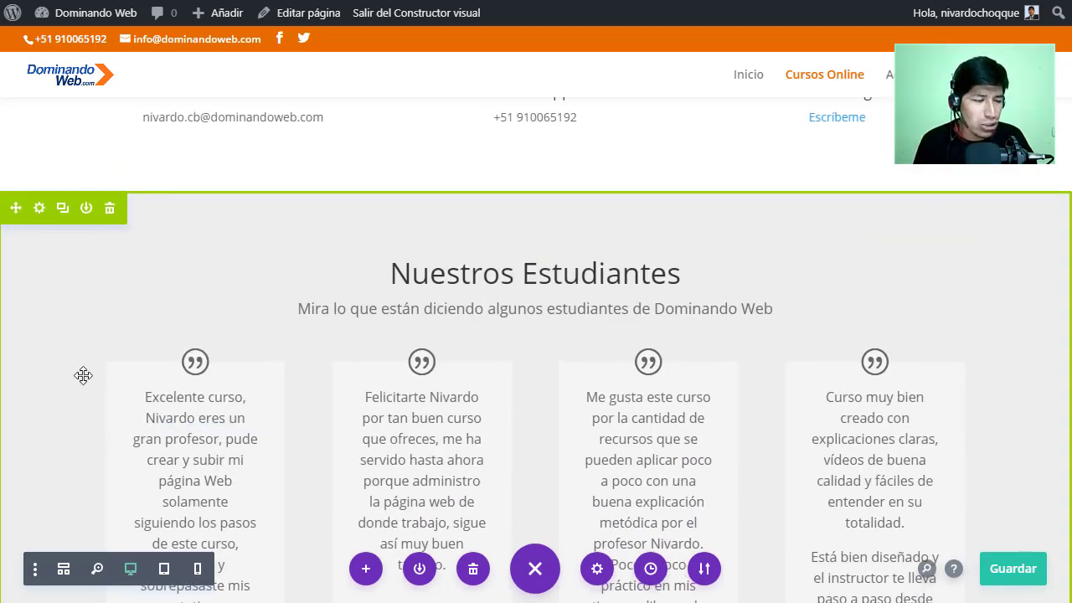
scroll(486, 460, down, 4)
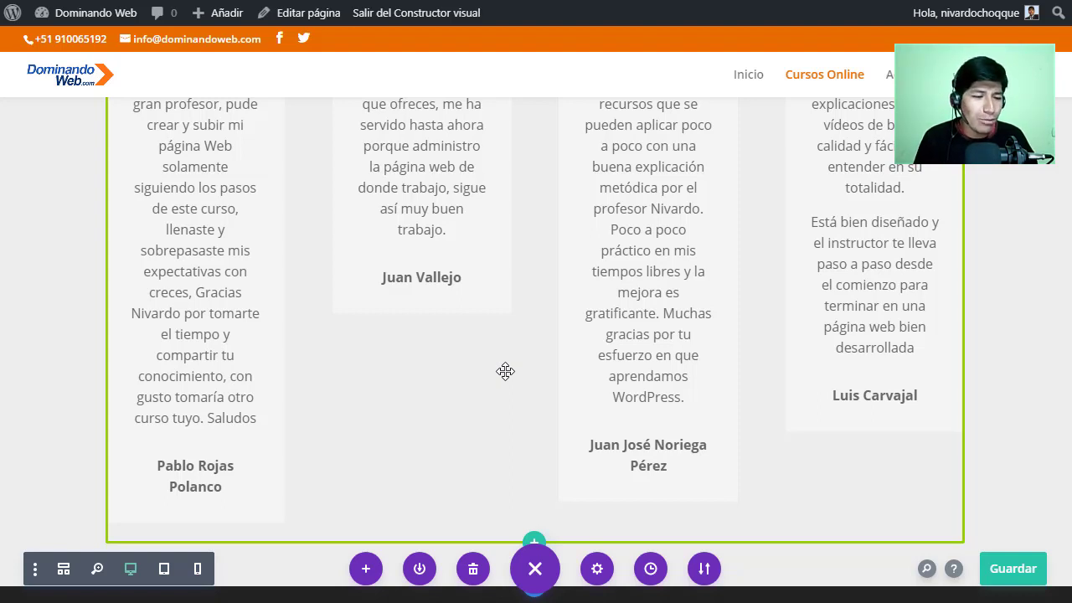
Save the page and check the testimonials section down to the footer
key(ctrl+s)
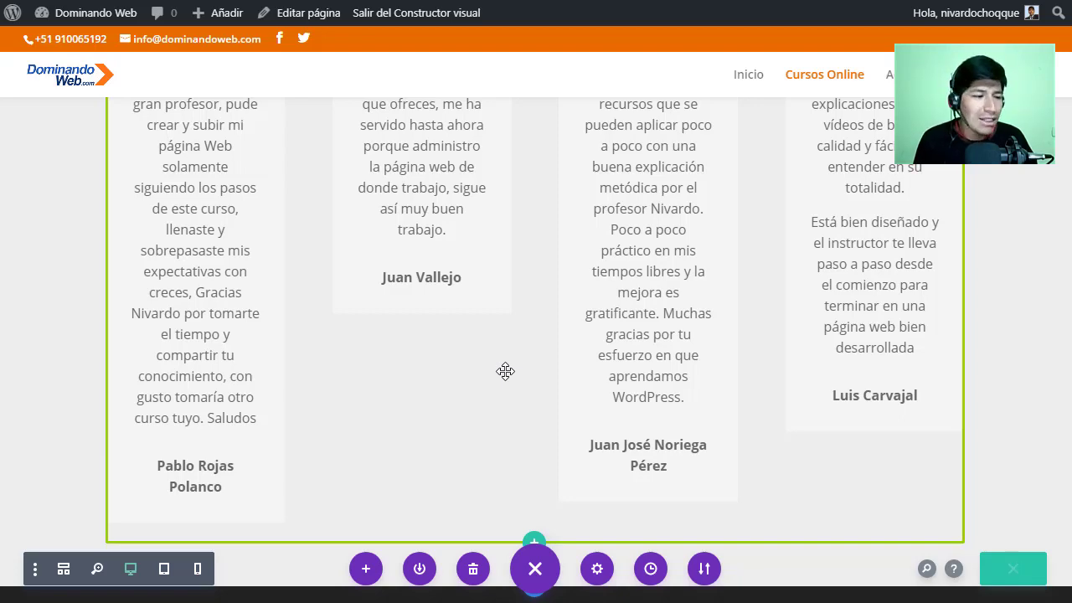
scroll(504, 371, up, 3)
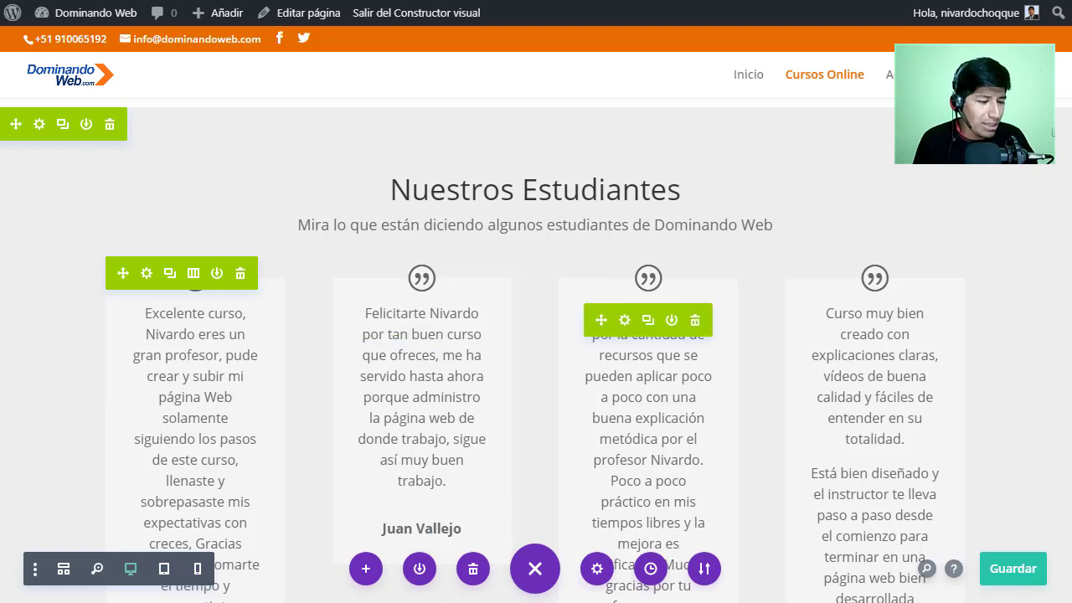
scroll(569, 382, down, 3)
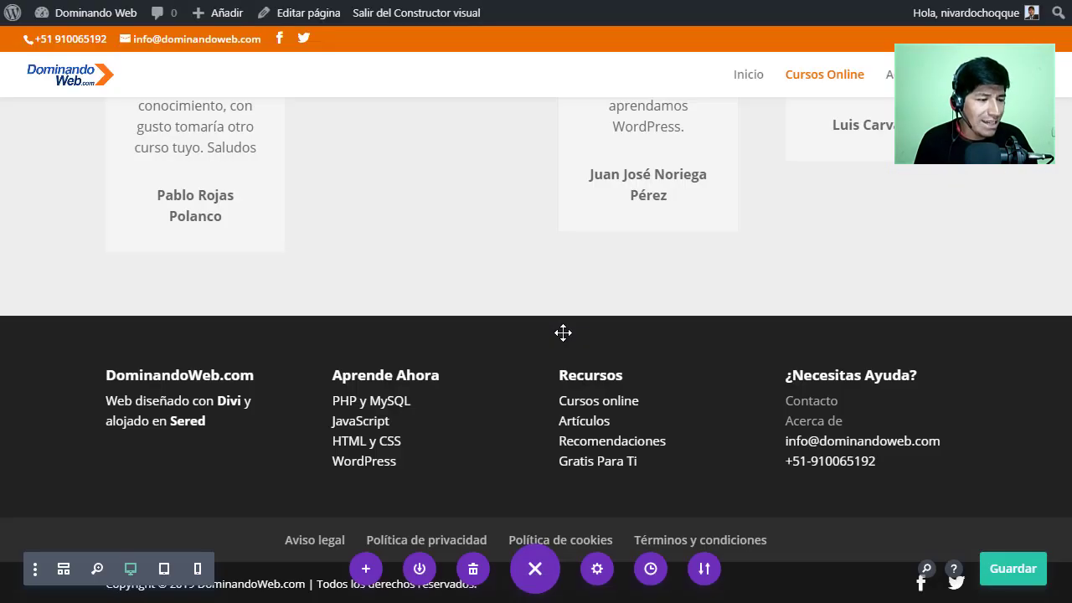
Add a section with a single-column row between the testimonials and the footer, and insert a Texto module in it
click(436, 261)
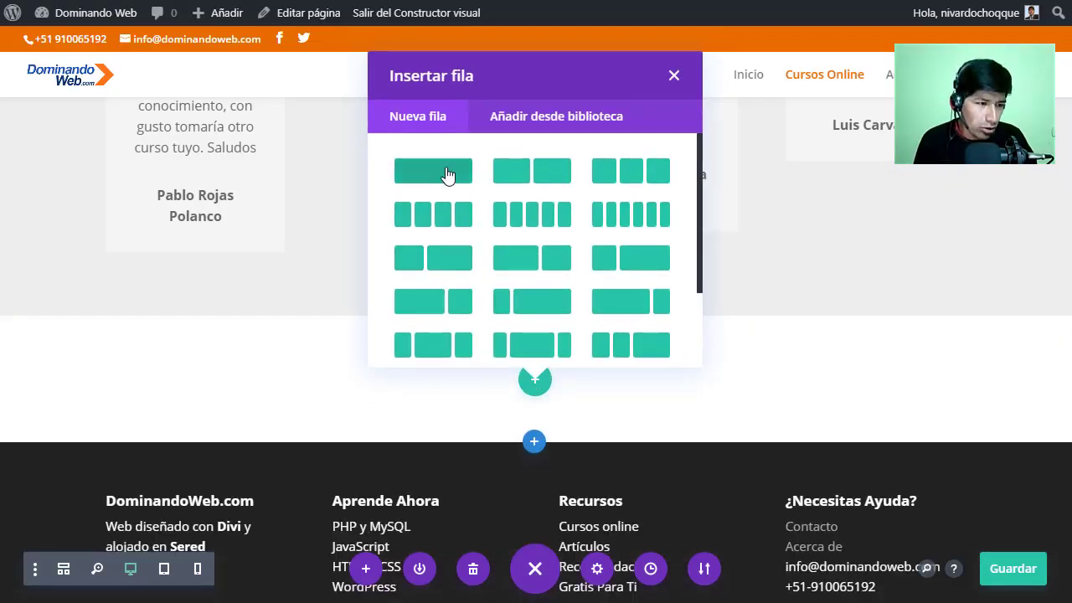
click(445, 173)
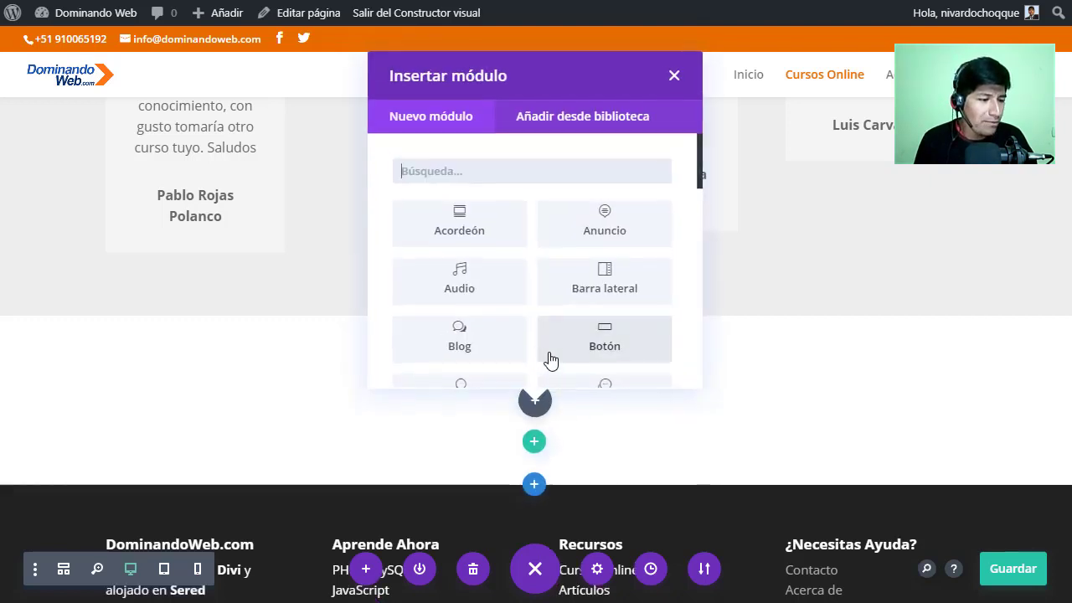
scroll(555, 324, down, 3)
scroll(555, 325, down, 5)
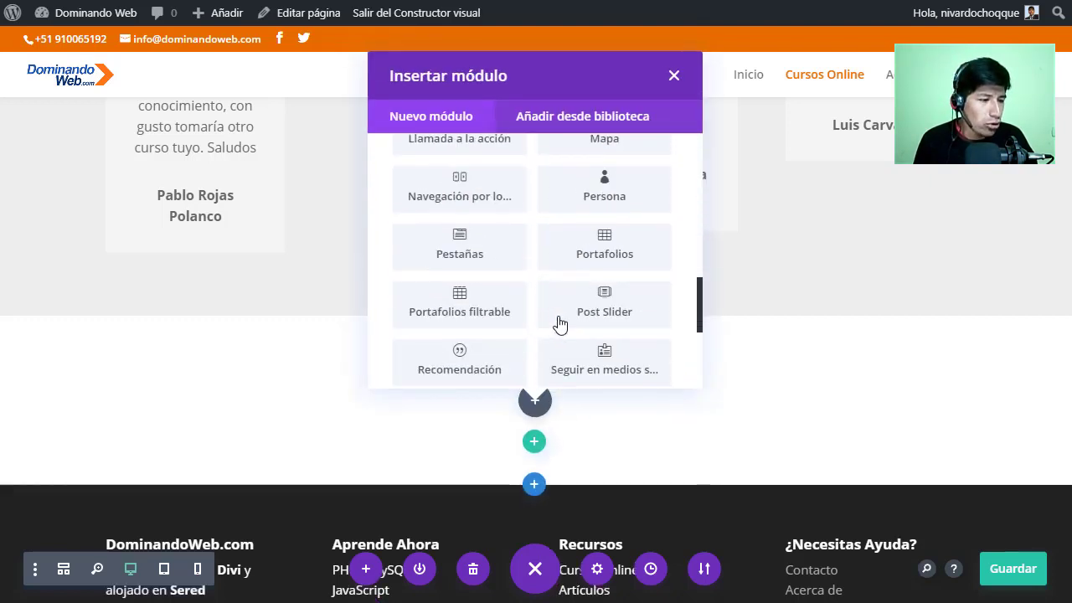
scroll(578, 335, down, 3)
click(602, 235)
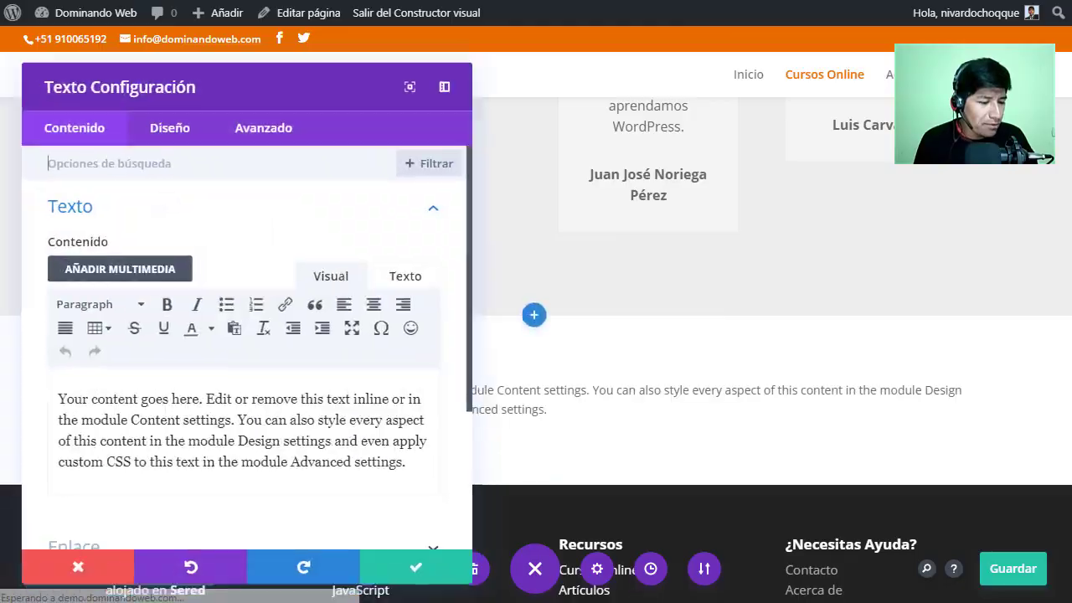
Switch to the Word document and copy the Subtitulo and Descripción lines under "Llamada a la acción"
key(alt+Tab)
click(556, 382)
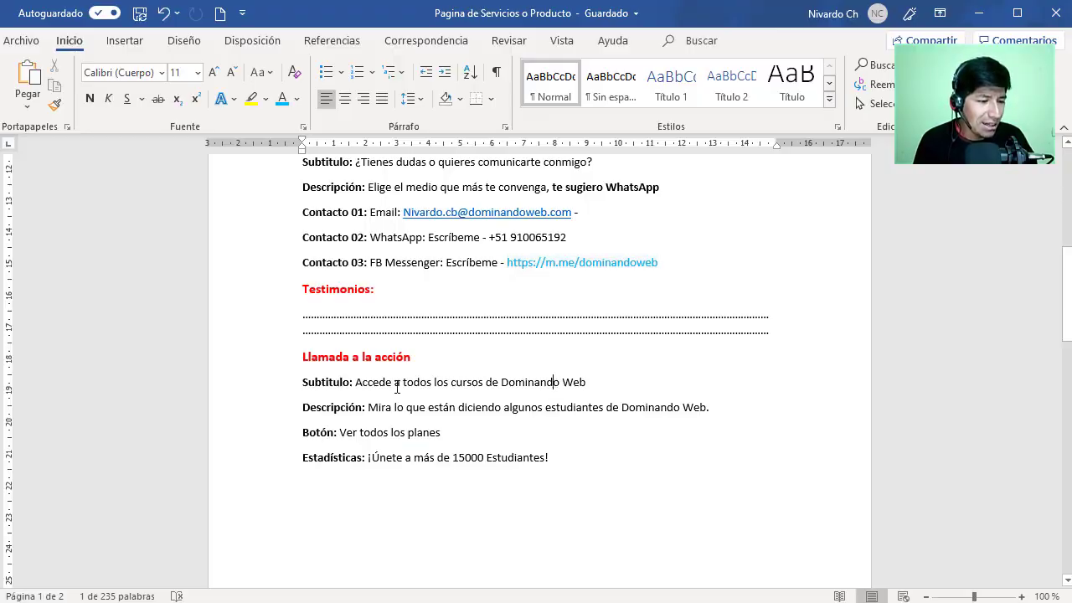
shift+click(708, 405)
key(ctrl+c)
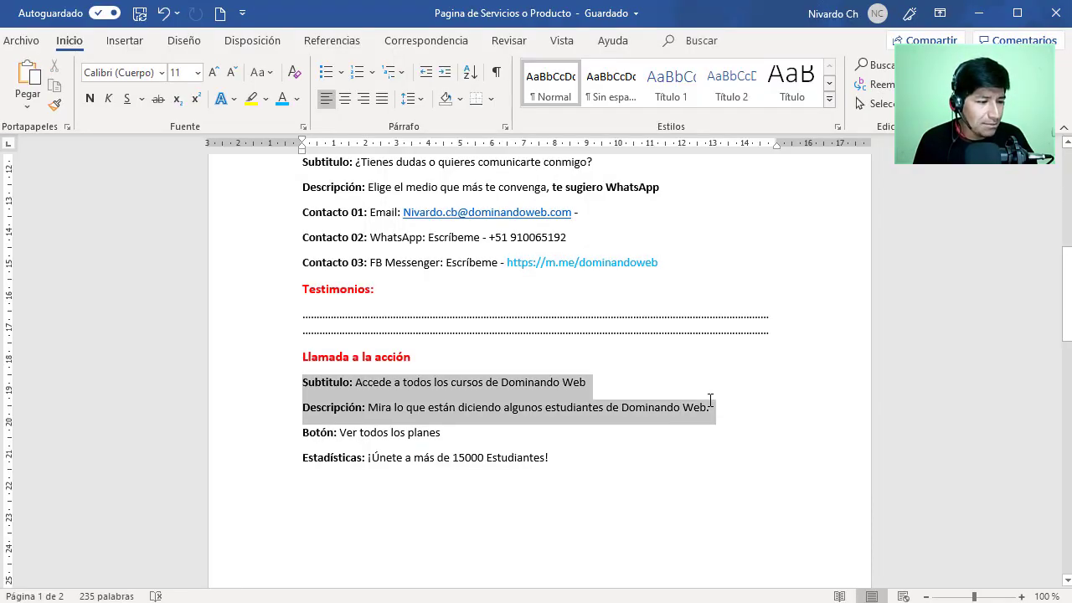
right_click(663, 429)
click(711, 160)
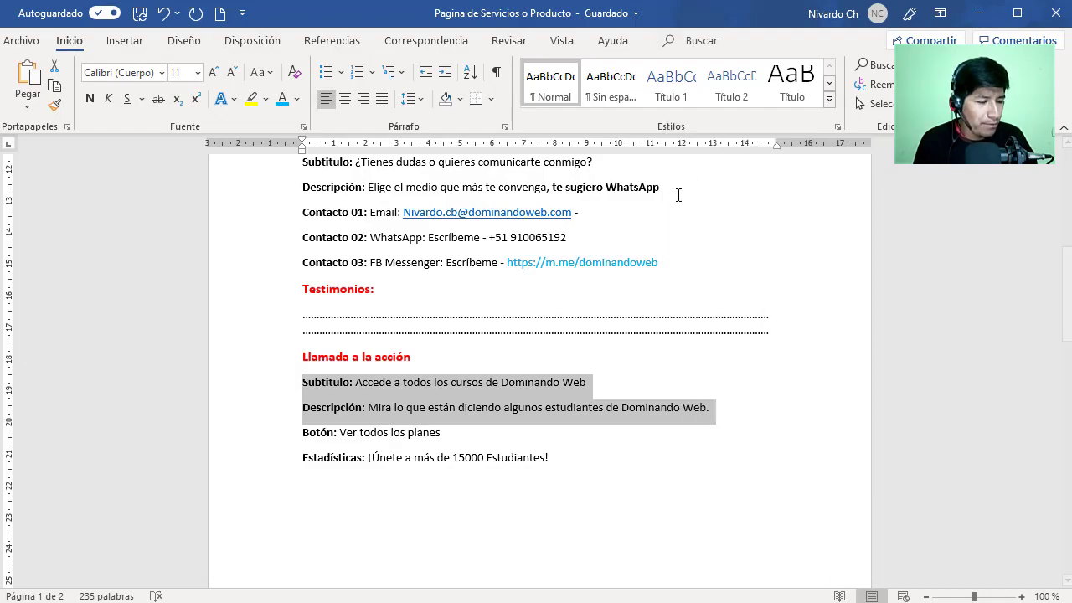
Return to the Divi page and replace the text module's placeholder content with the copied lines, pasted as plain text
key(alt+Tab)
key(ctrl+a)
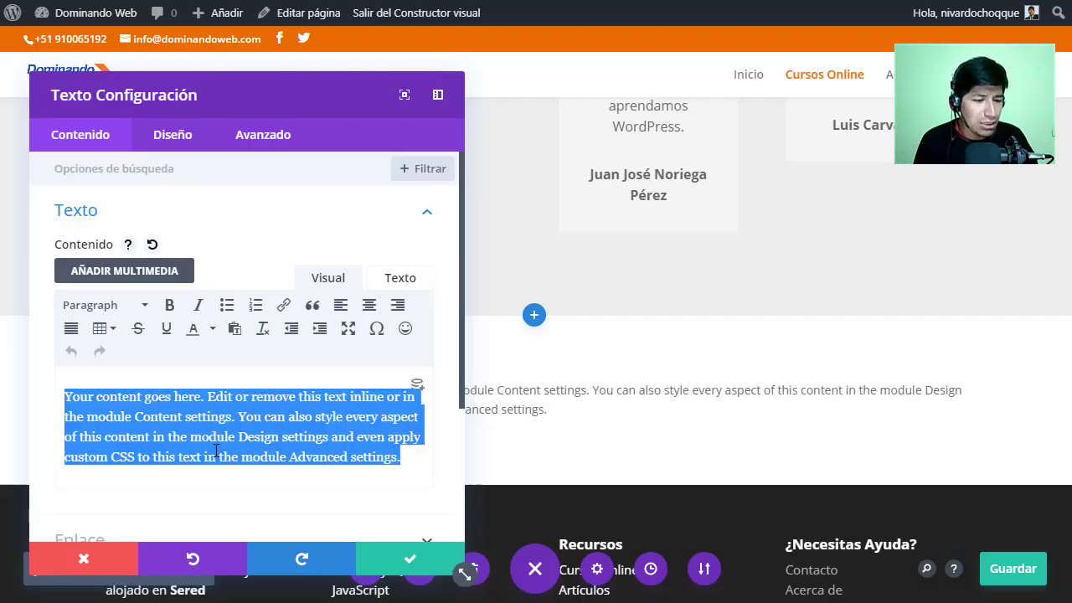
key(BackSpace)
click(234, 331)
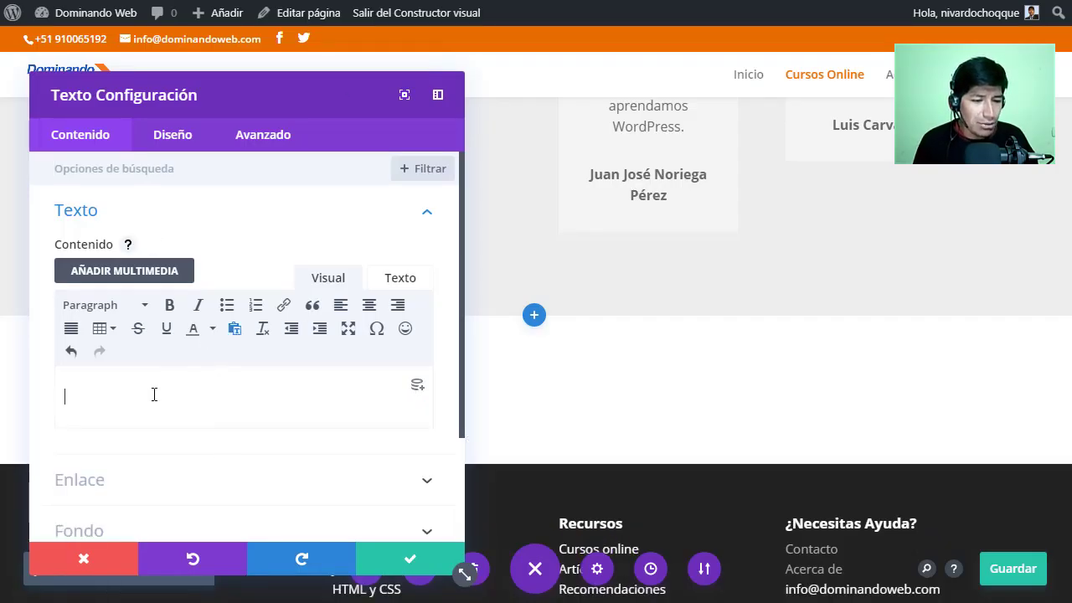
right_click(154, 394)
click(206, 218)
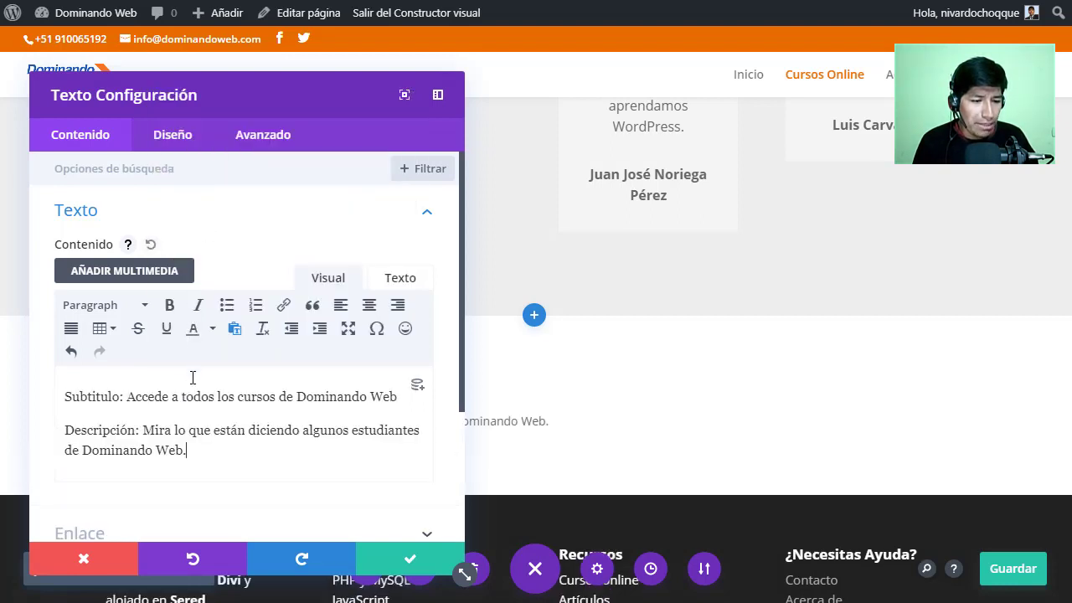
Remove the "Subtitulo:" and "Descripción:" labels from the pasted text
drag(126, 394, 65, 386)
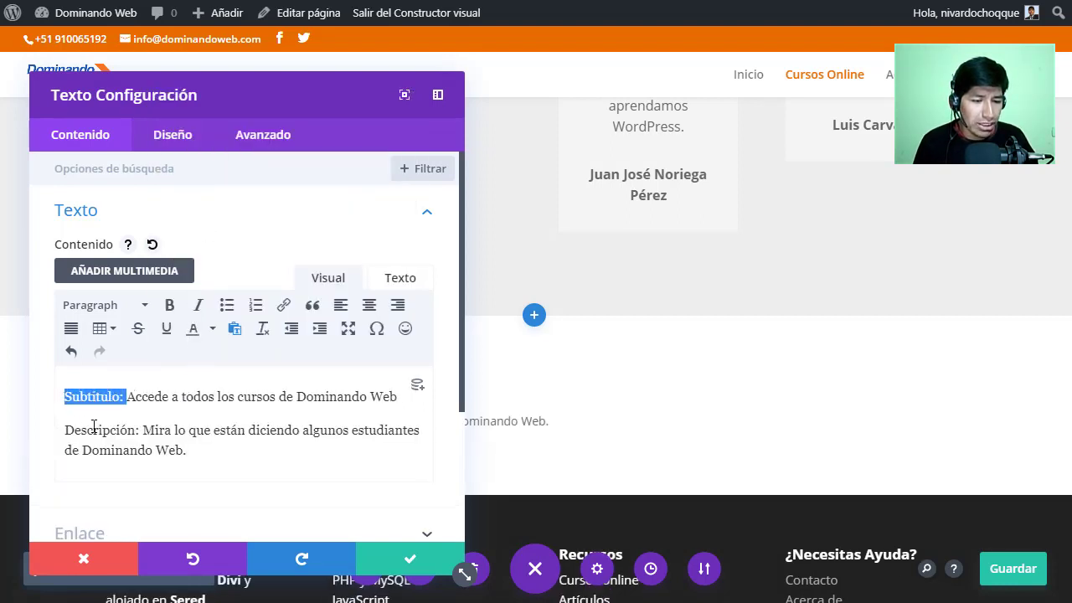
key(BackSpace)
drag(143, 430, 56, 430)
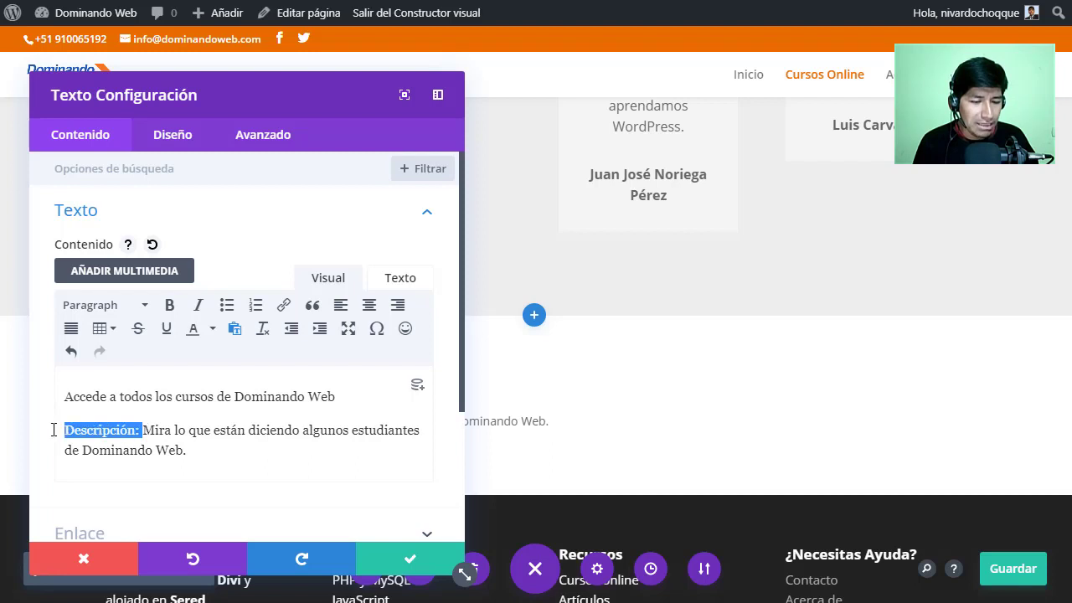
key(BackSpace)
Format the line "Accede a todos los cursos de Dominando Web" as Heading 2
drag(348, 403, 43, 399)
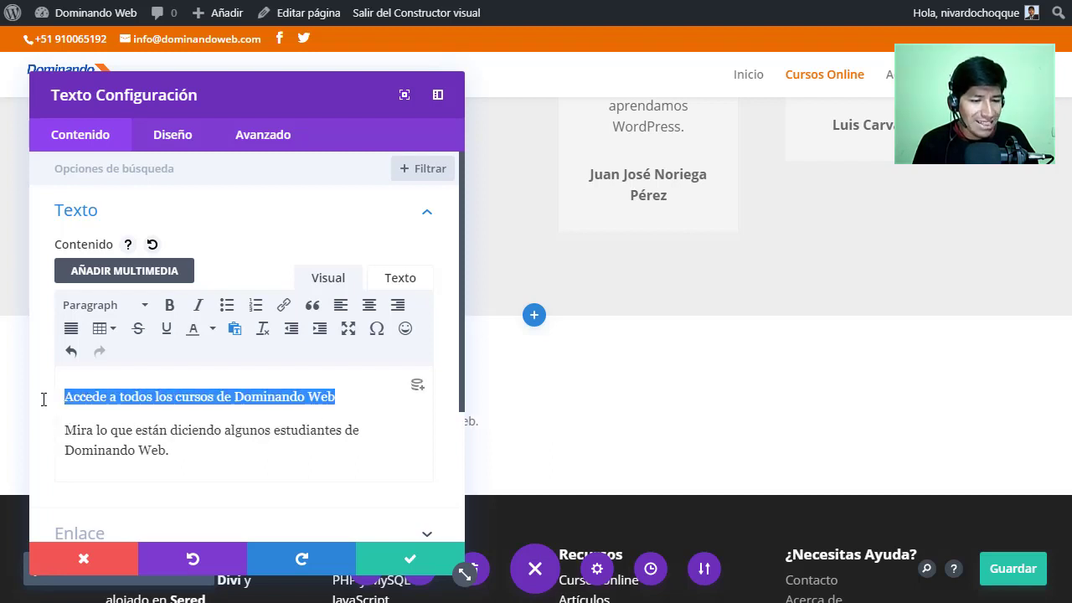
click(99, 306)
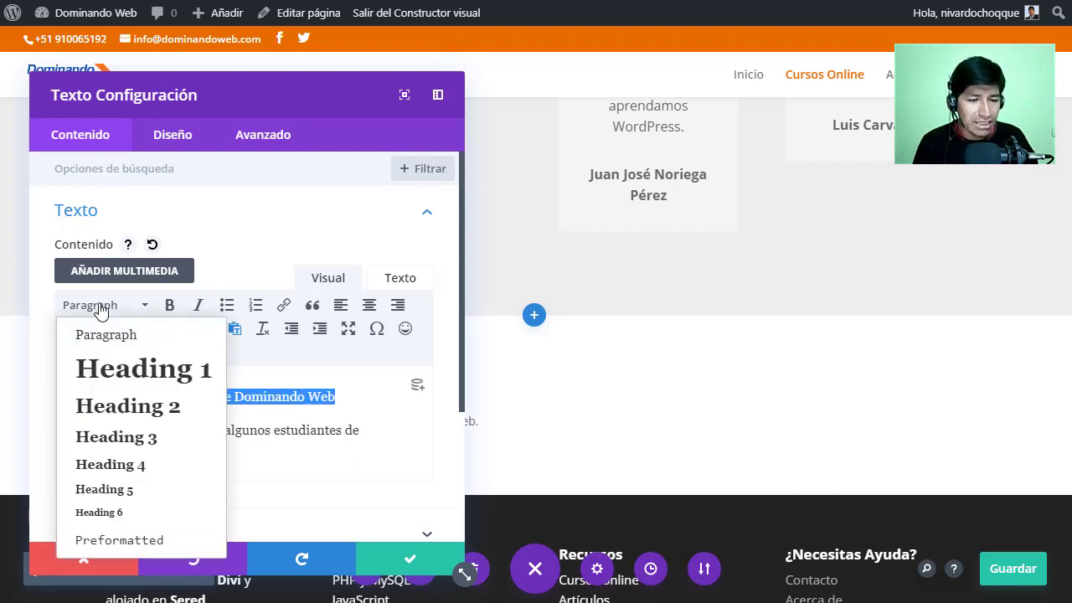
click(135, 406)
Set the text module's text orientation to centred
click(170, 138)
click(153, 214)
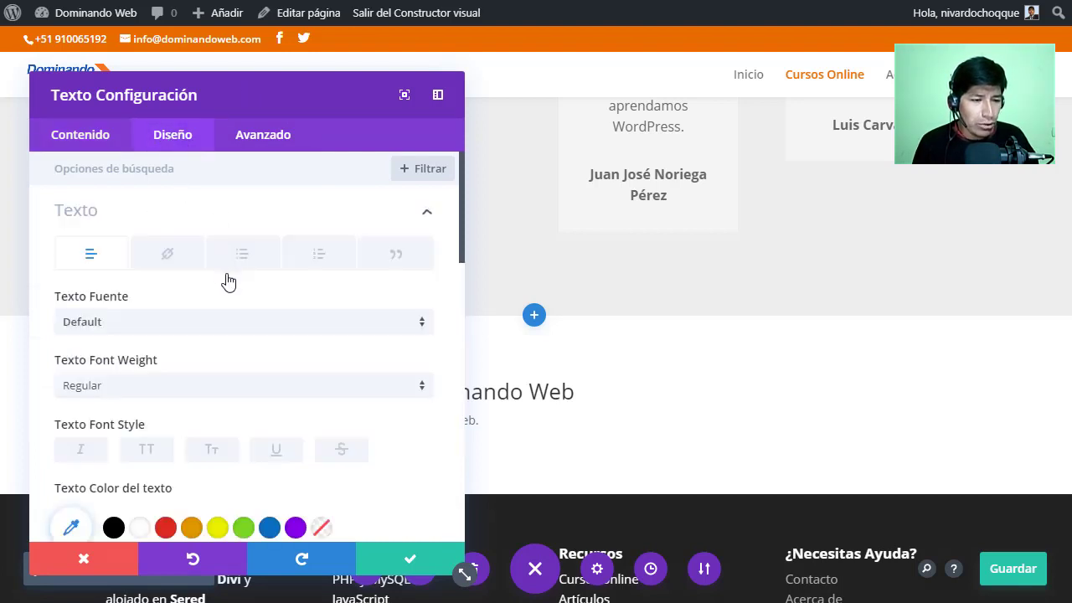
scroll(238, 373, down, 3)
scroll(239, 385, down, 5)
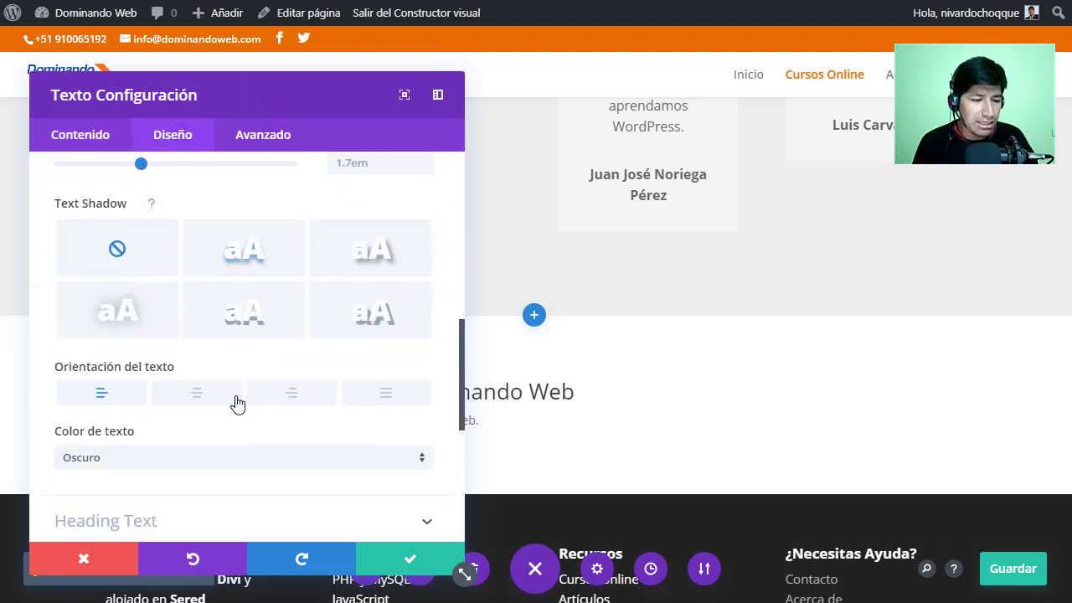
click(195, 393)
scroll(262, 379, down, 4)
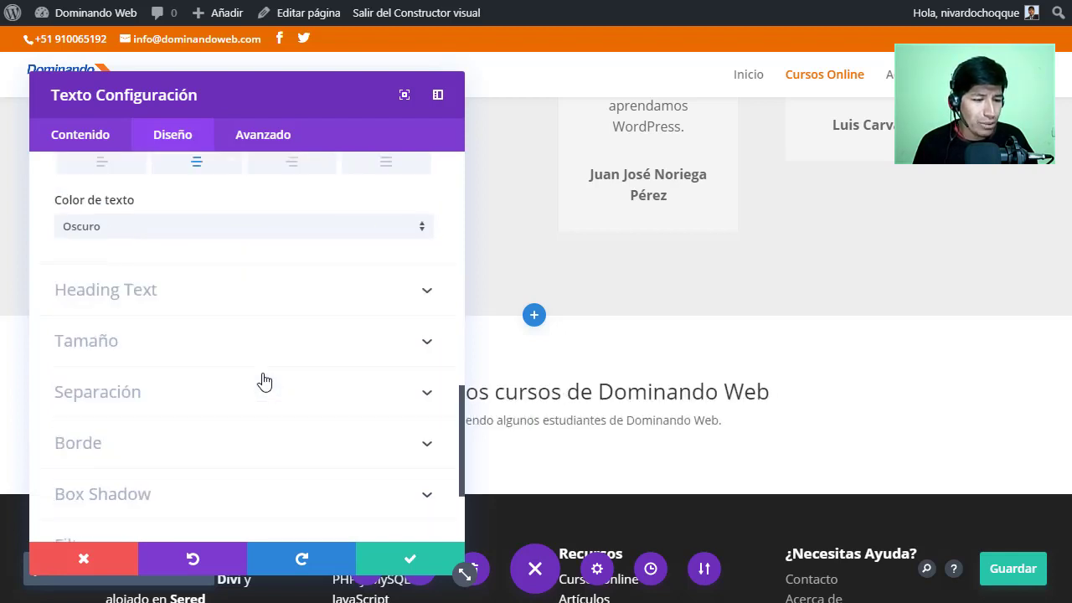
Set the Heading 2 text size to 30px and save the text module
click(186, 276)
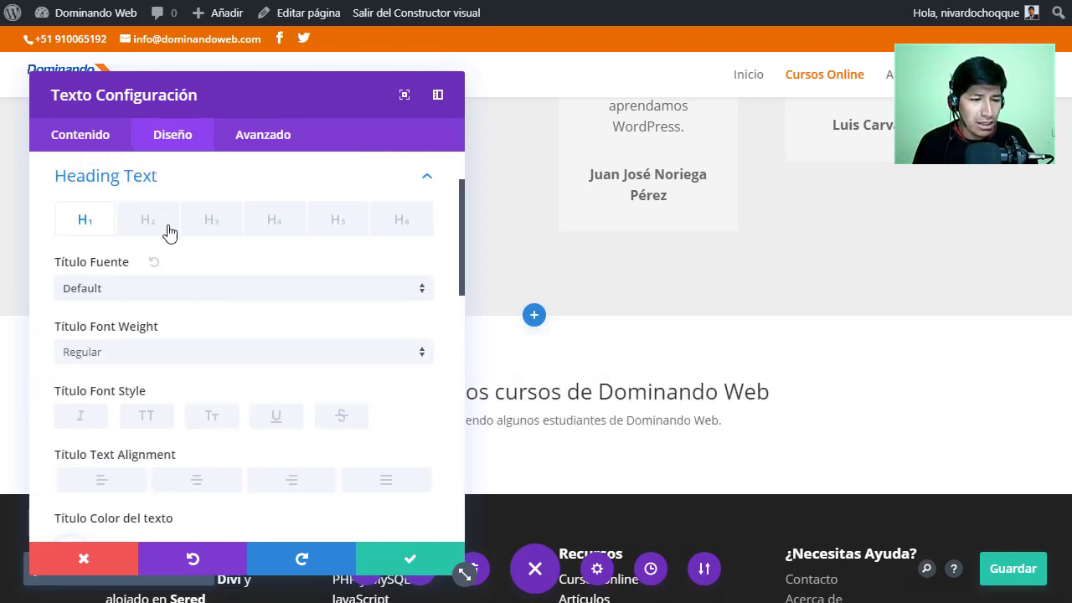
click(148, 220)
scroll(198, 335, down, 3)
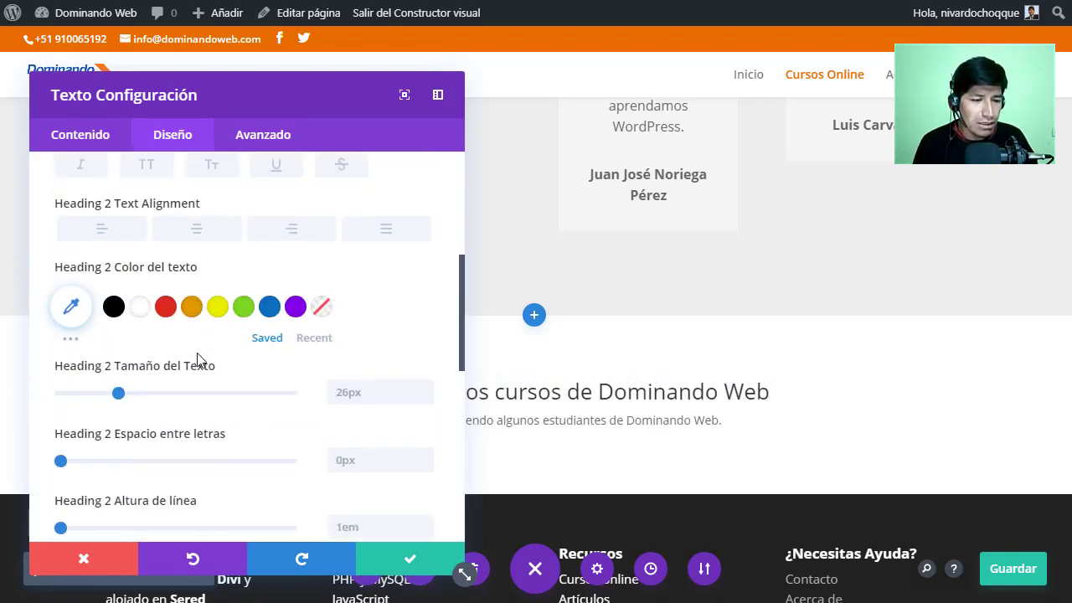
click(124, 395)
drag(126, 399, 130, 399)
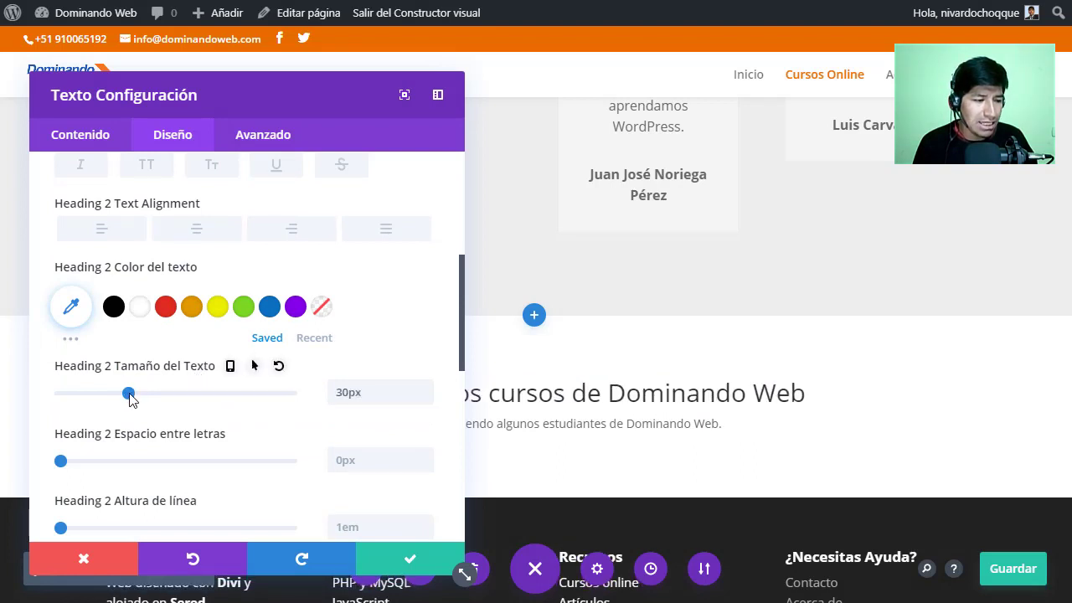
click(410, 559)
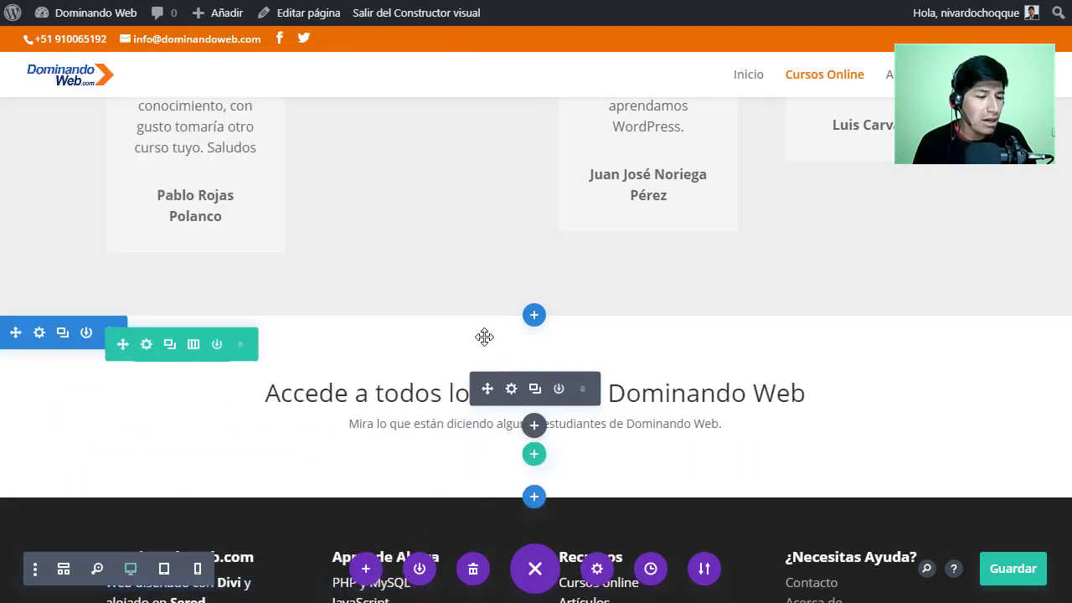
Compare the new call-to-action heading with the contact and testimonials sections, and save the page
scroll(422, 398, up, 5)
scroll(422, 398, up, 8)
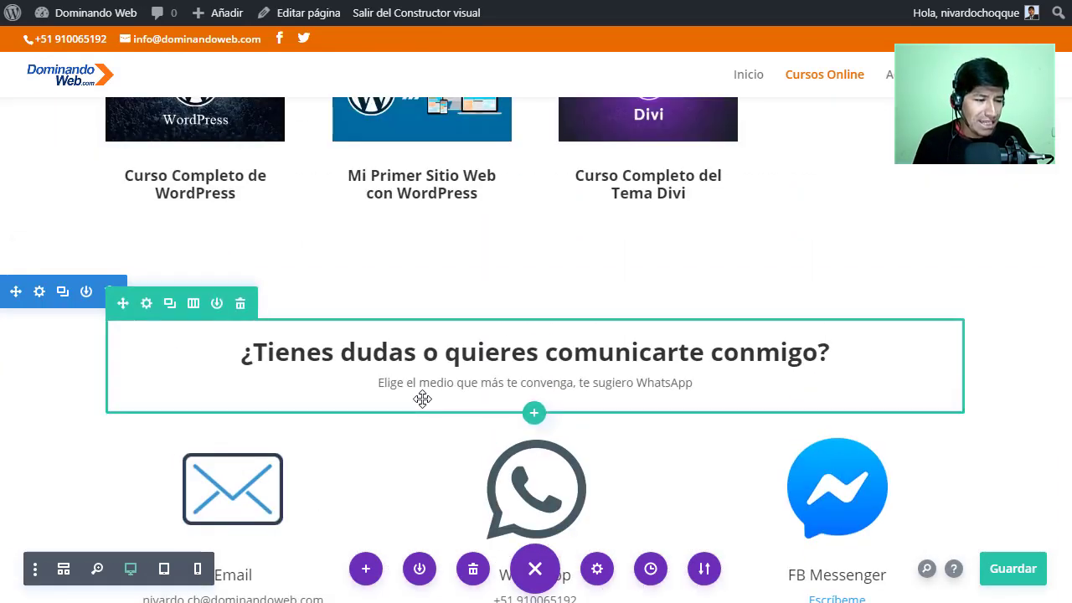
scroll(422, 398, down, 3)
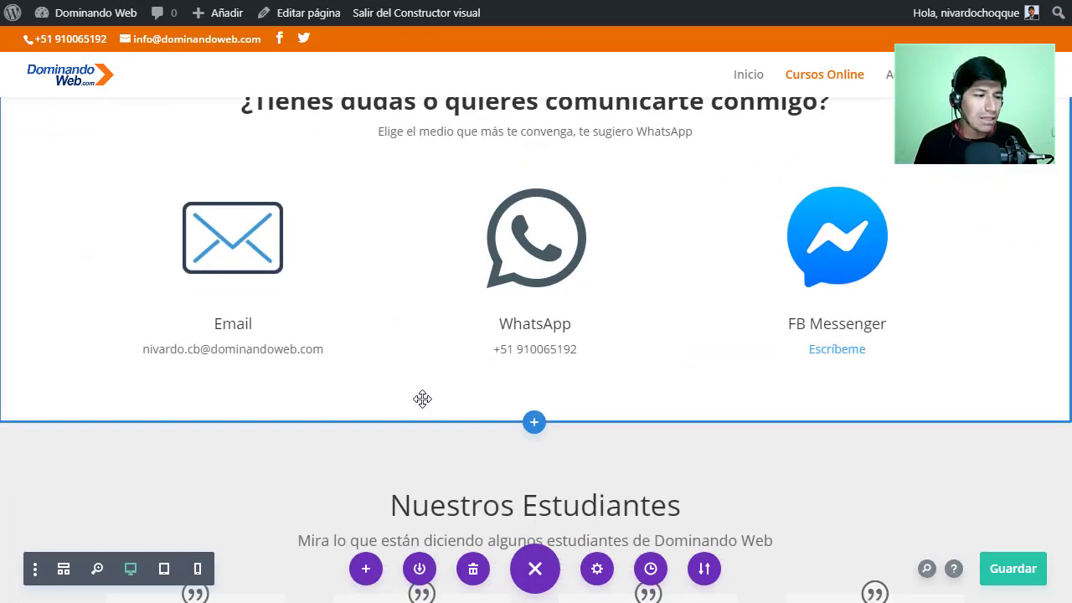
scroll(422, 398, down, 5)
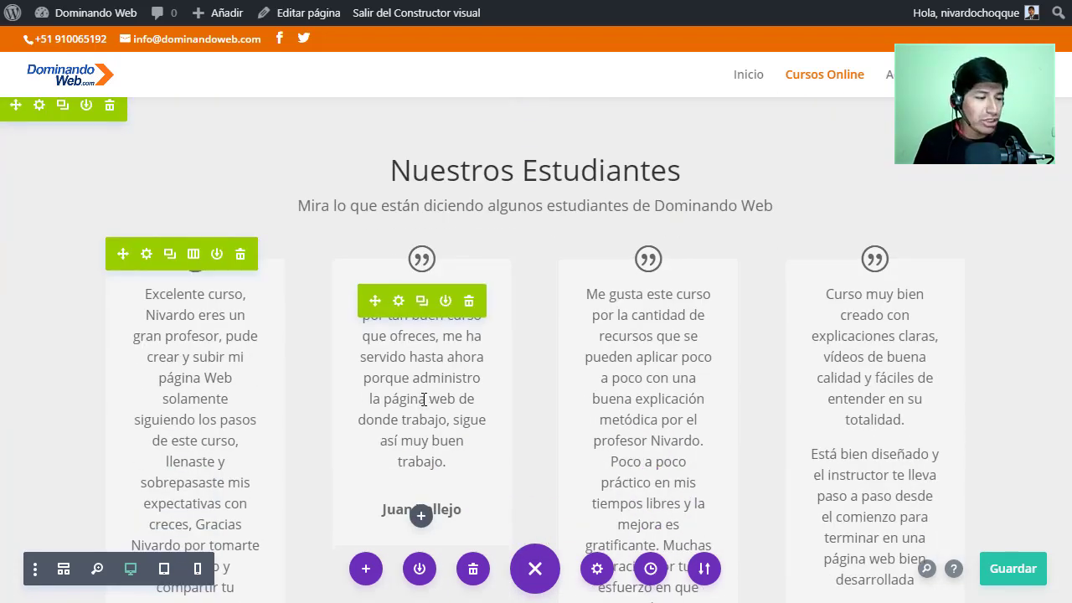
scroll(423, 399, down, 10)
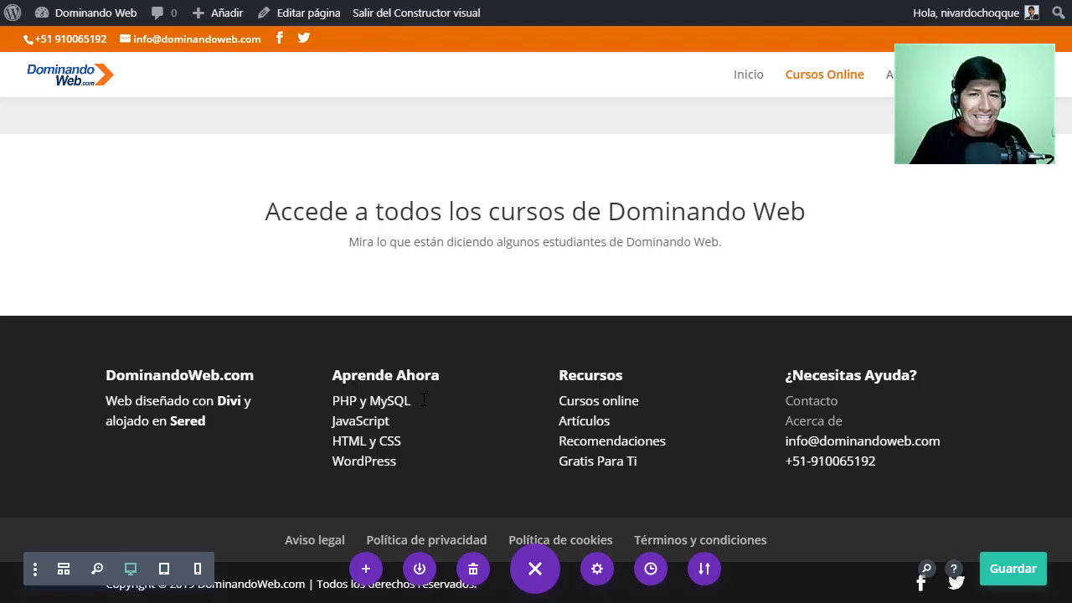
key(ctrl+s)
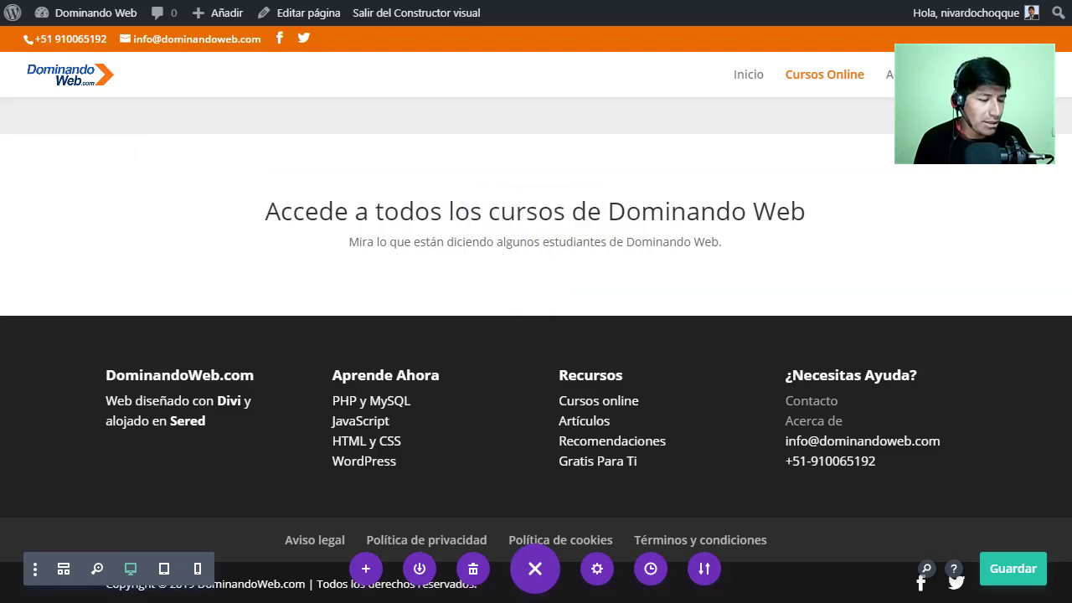
In the Word document, replace the "Llamada a la acción" description with "Elige un plan y empieza a estudiar"
click(634, 552)
click(486, 384)
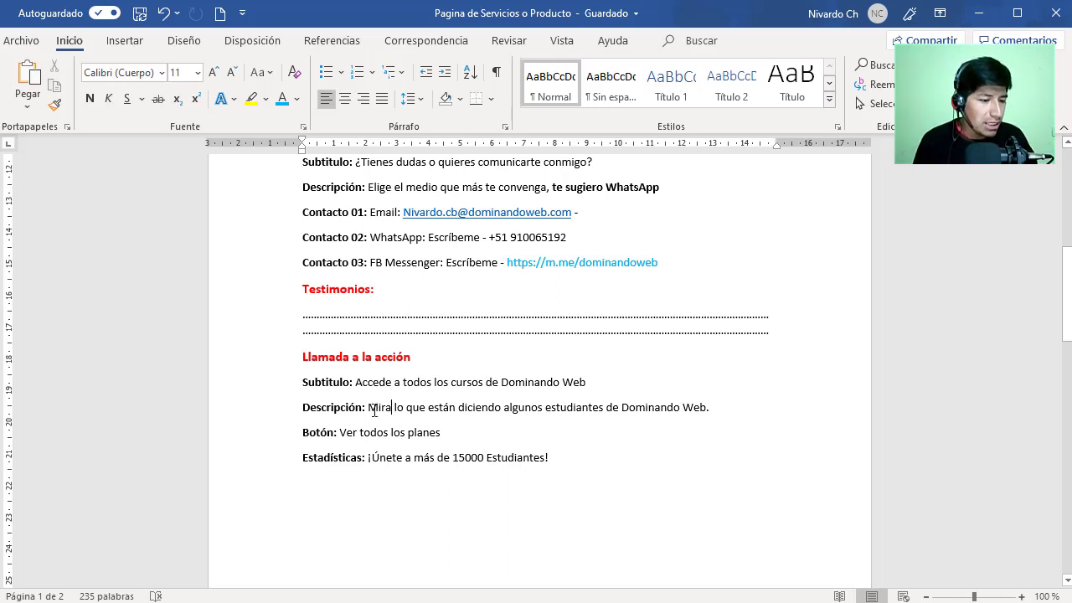
drag(382, 410, 720, 410)
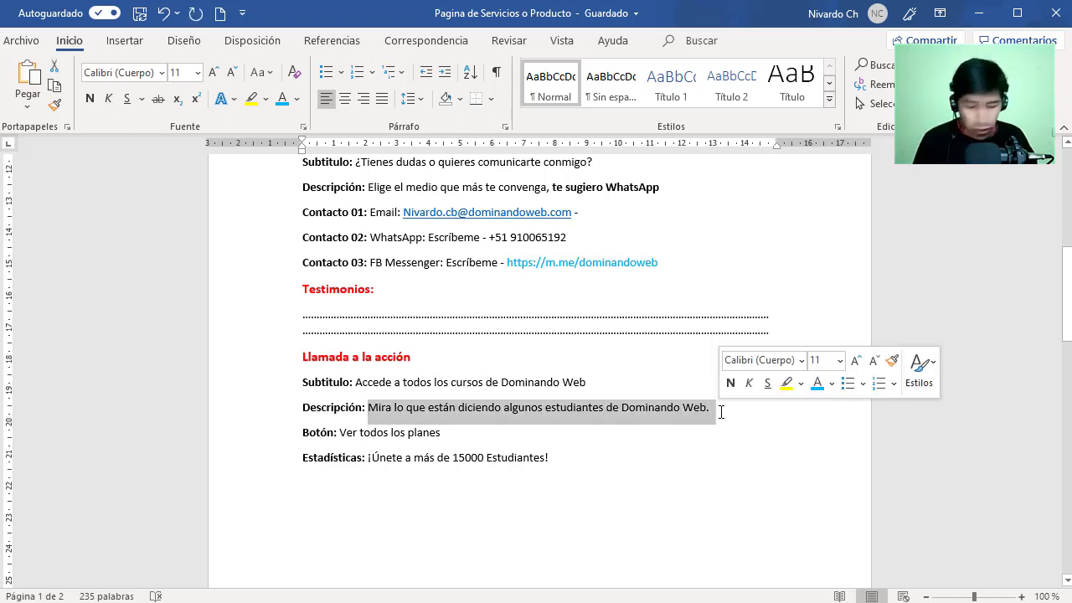
key(Delete)
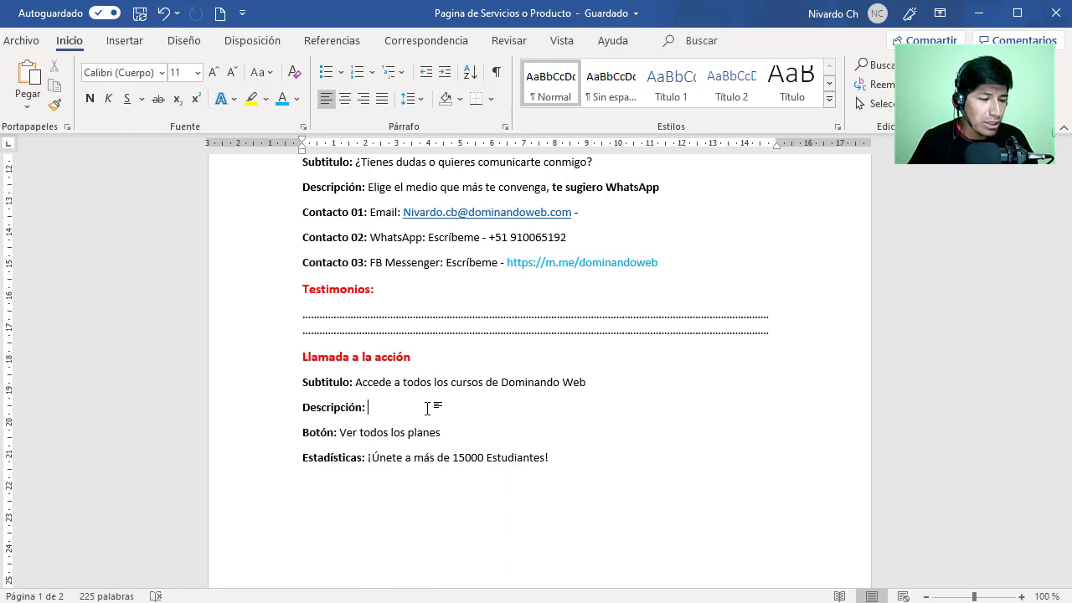
text(Elige un plan y empieza a estudiar)
Copy the new description text from the "Llamada a la acción" block
drag(540, 409, 378, 408)
key(ctrl+c)
click(378, 409)
In the Divi page builder, replace the call-to-action description with "Elige un plan y empieza a estudiar" and save the text module
key(alt+Tab)
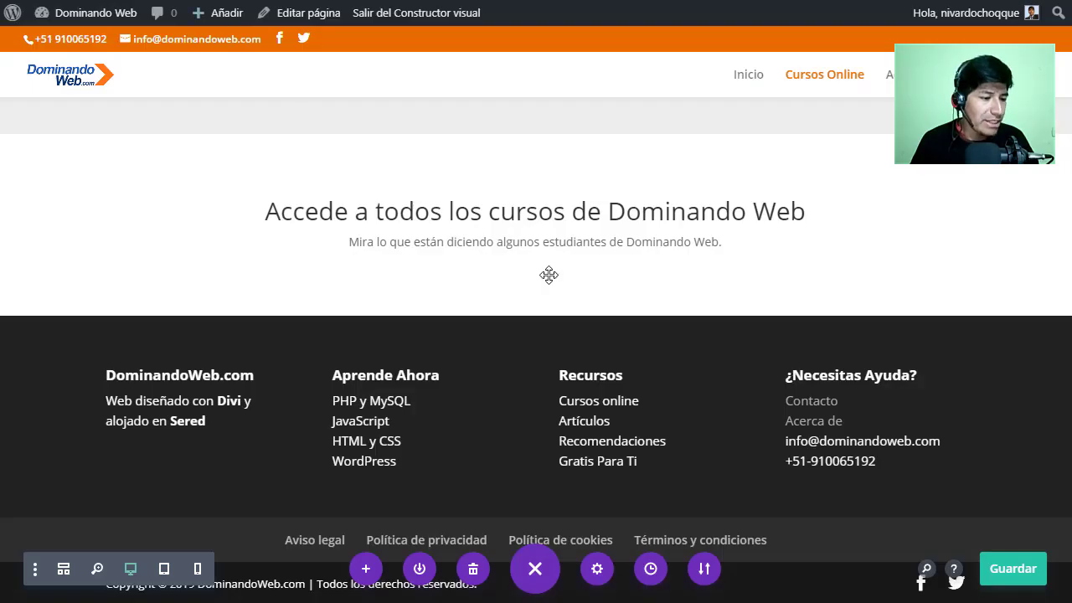
mouse_move(535, 234)
click(512, 206)
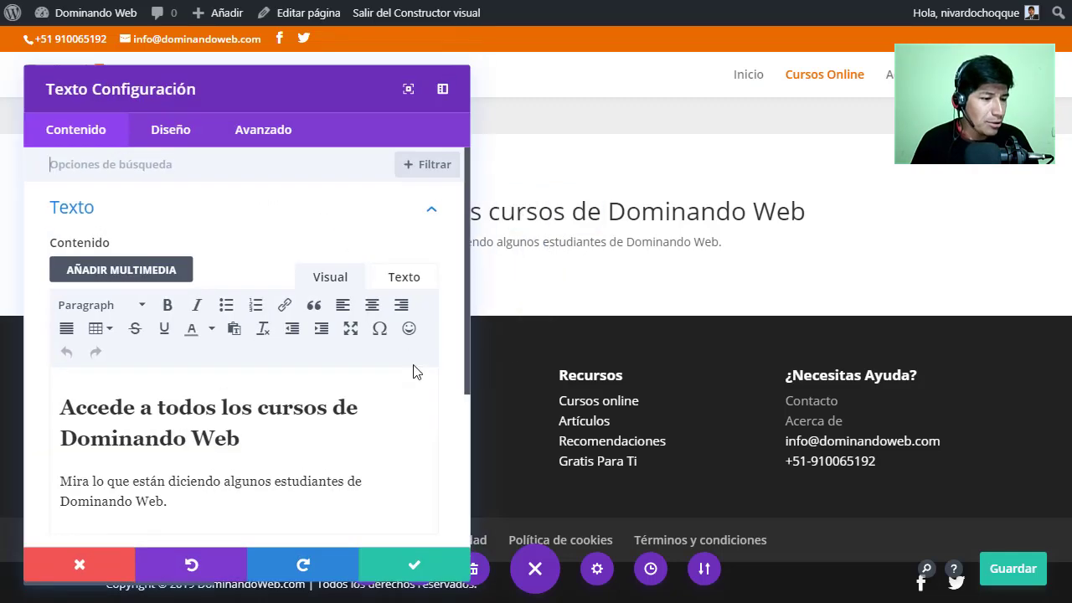
drag(172, 498, 52, 478)
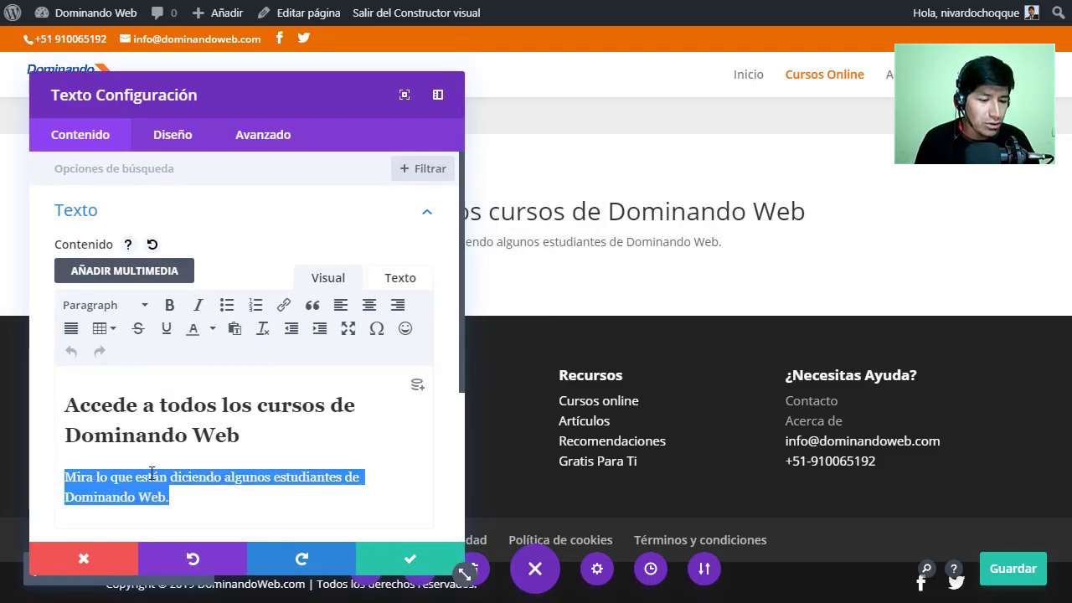
key(BackSpace)
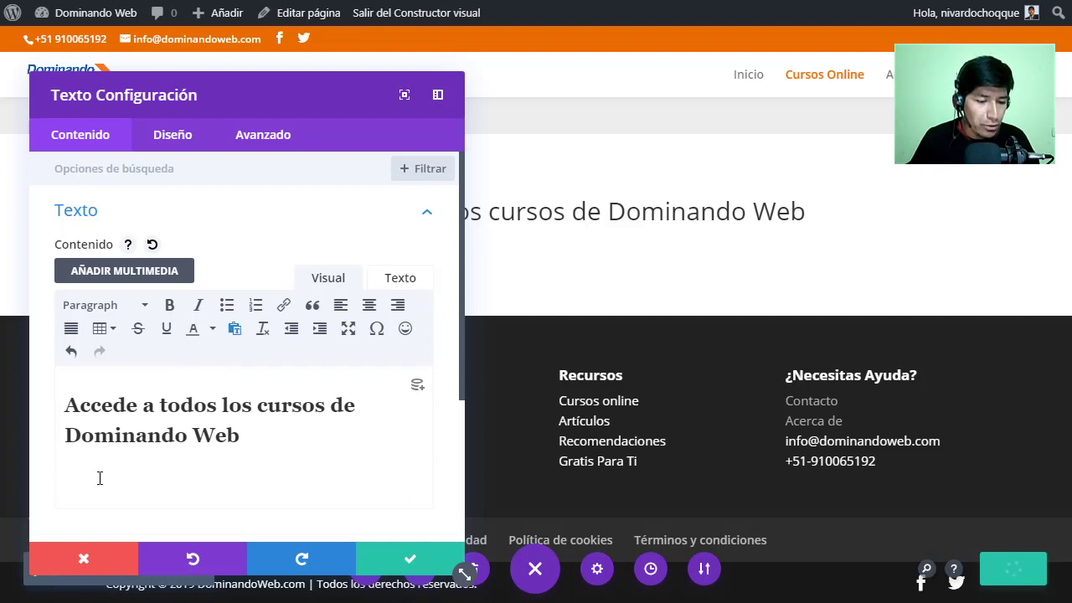
key(ctrl+v)
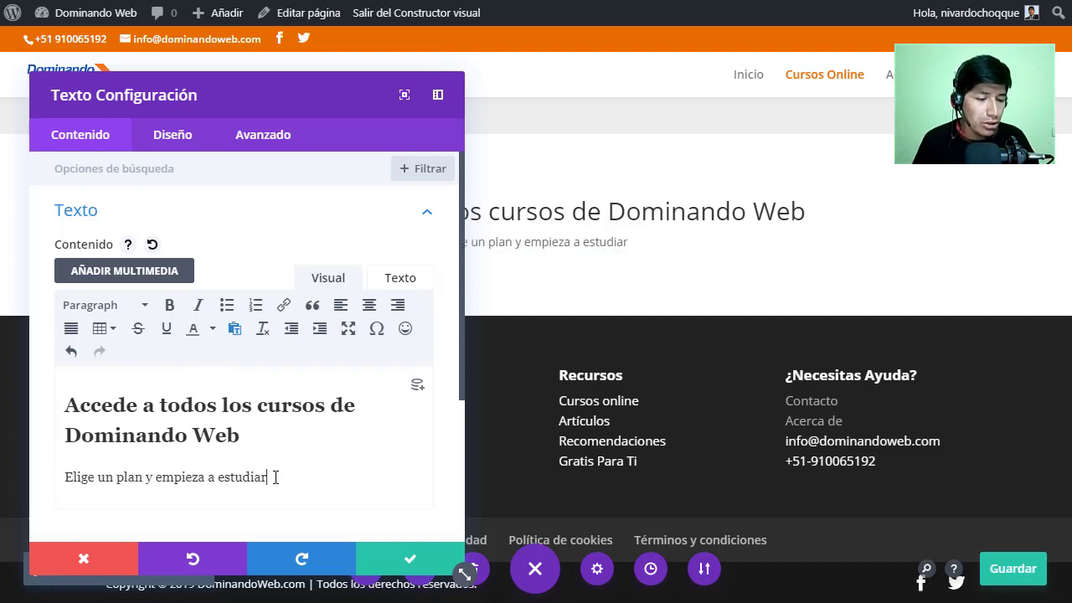
click(393, 557)
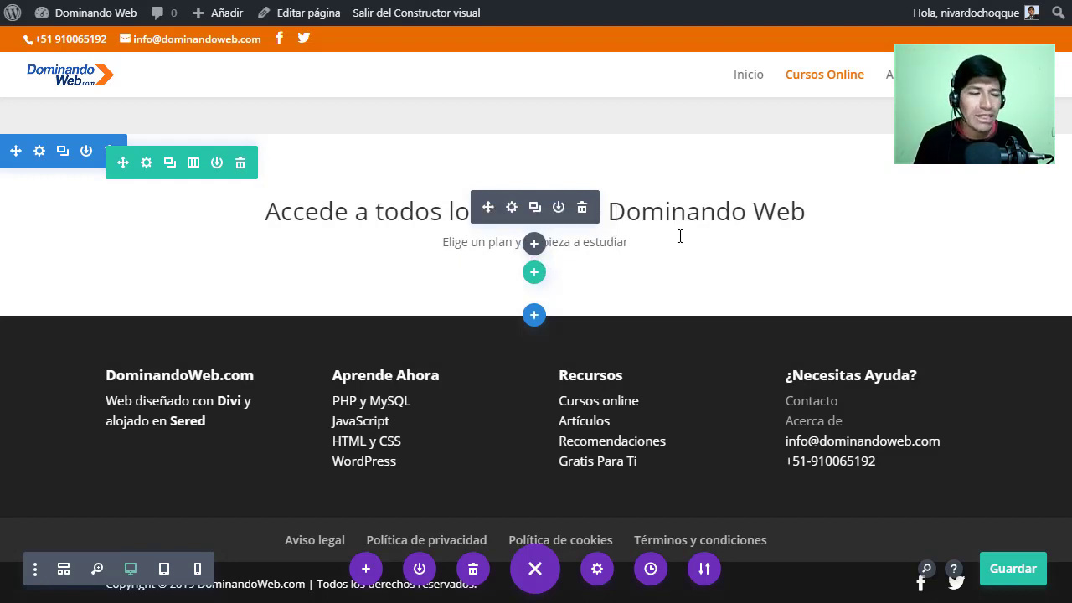
Insert a Botón module below the call-to-action text and move its settings window clear of the new button
click(534, 244)
scroll(566, 414, down, 8)
scroll(566, 418, up, 5)
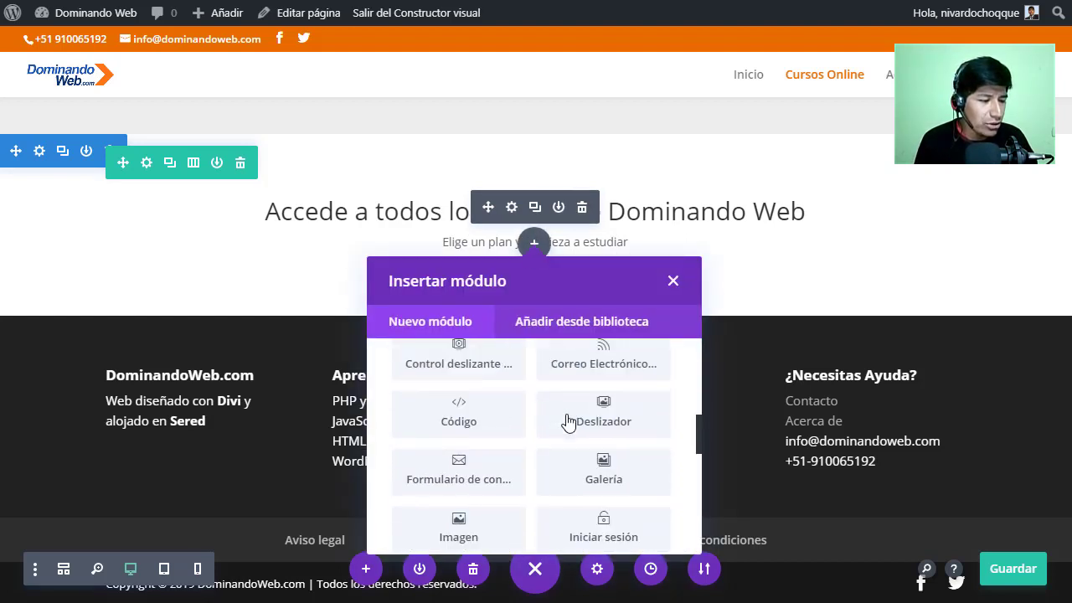
scroll(606, 485, up, 3)
scroll(607, 492, up, 2)
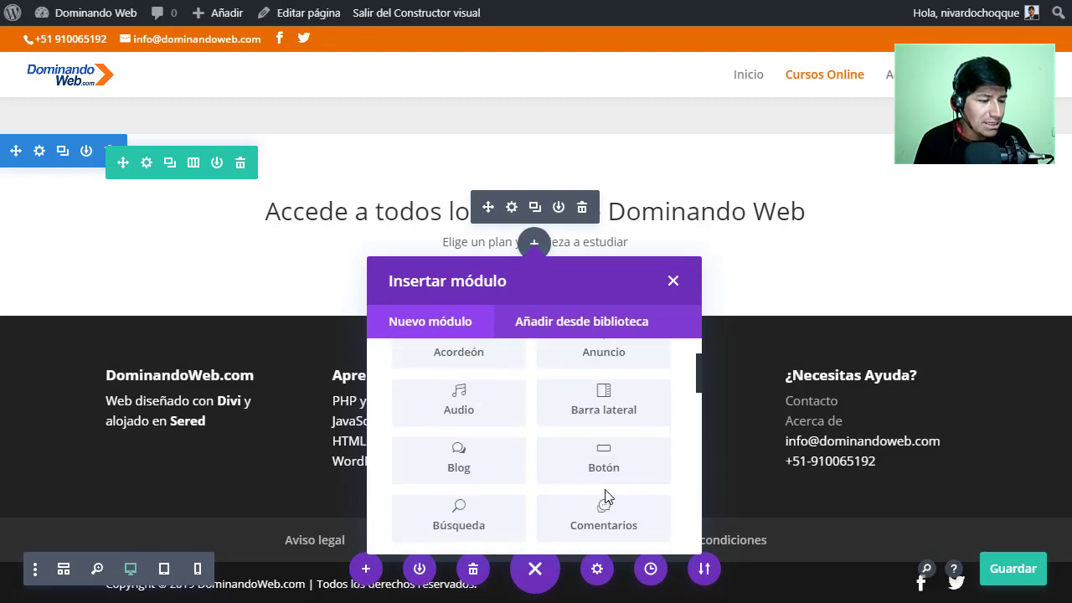
click(602, 473)
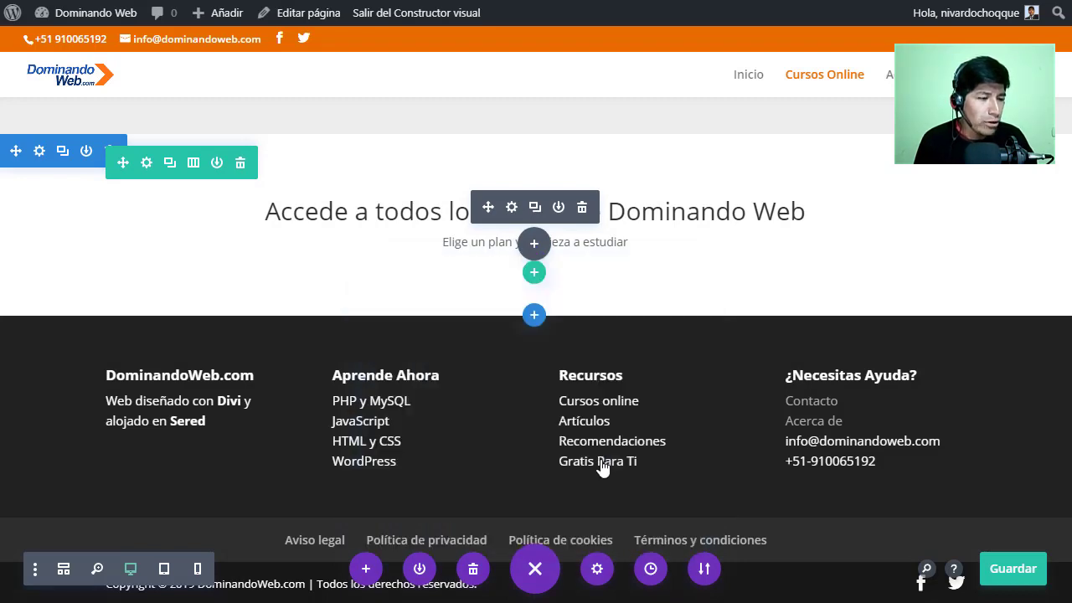
drag(299, 79, 872, 69)
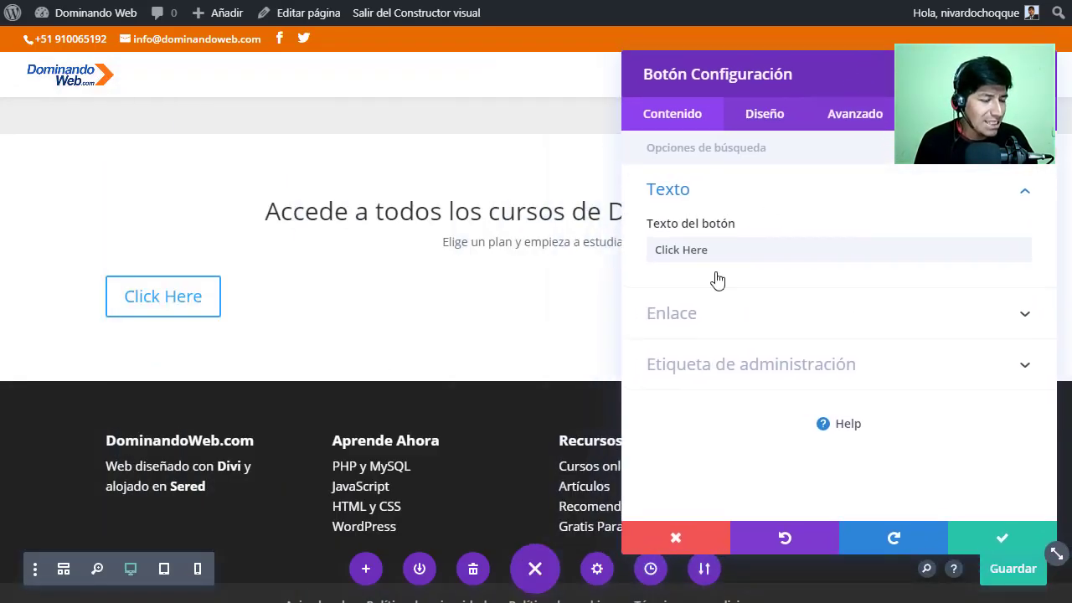
Copy the button text from the Word document and set the Divi button's text to "Ver todos los planes"
key(alt+Tab)
click(393, 432)
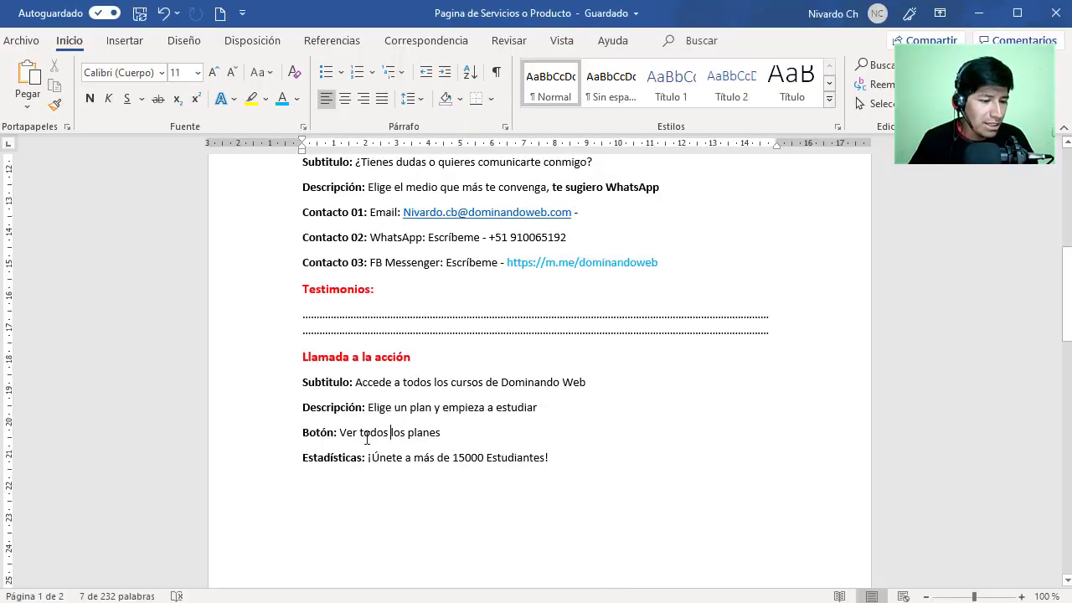
drag(339, 432, 437, 427)
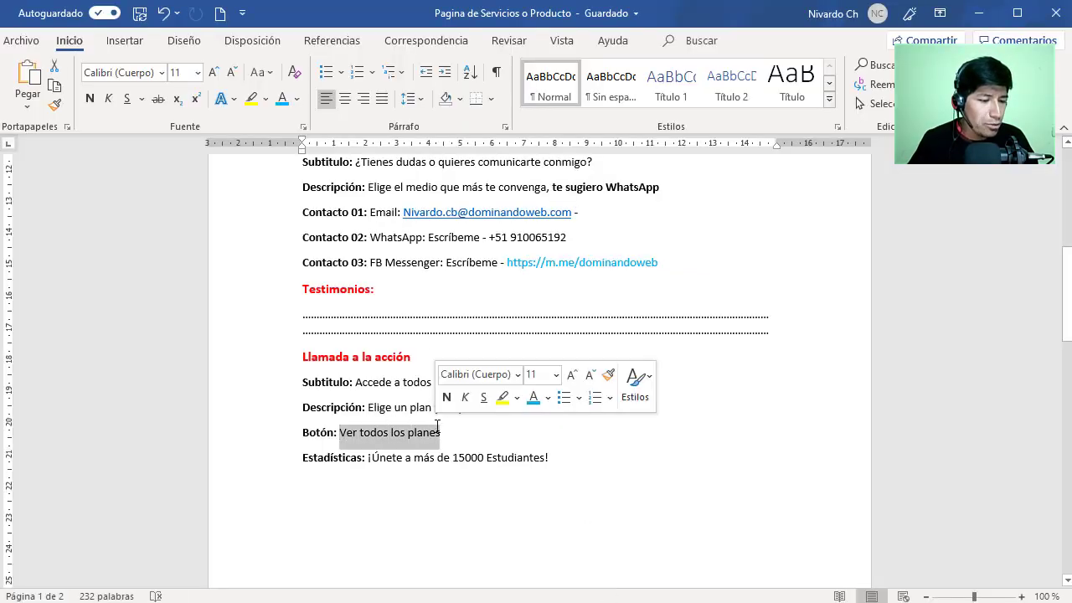
key(ctrl+c)
key(alt+Tab)
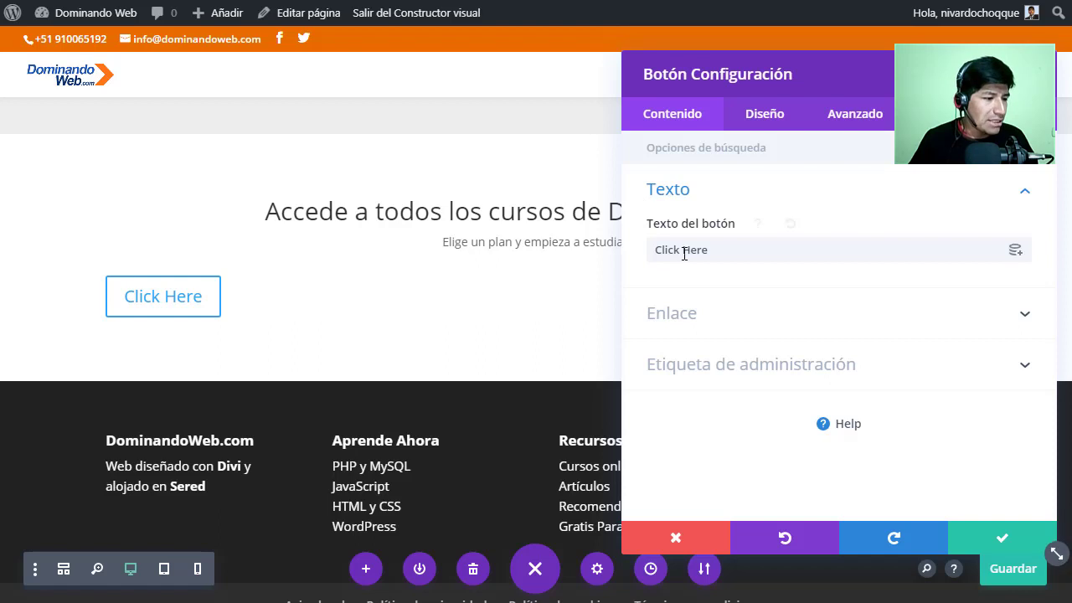
triple_click(685, 250)
right_click(684, 250)
click(723, 333)
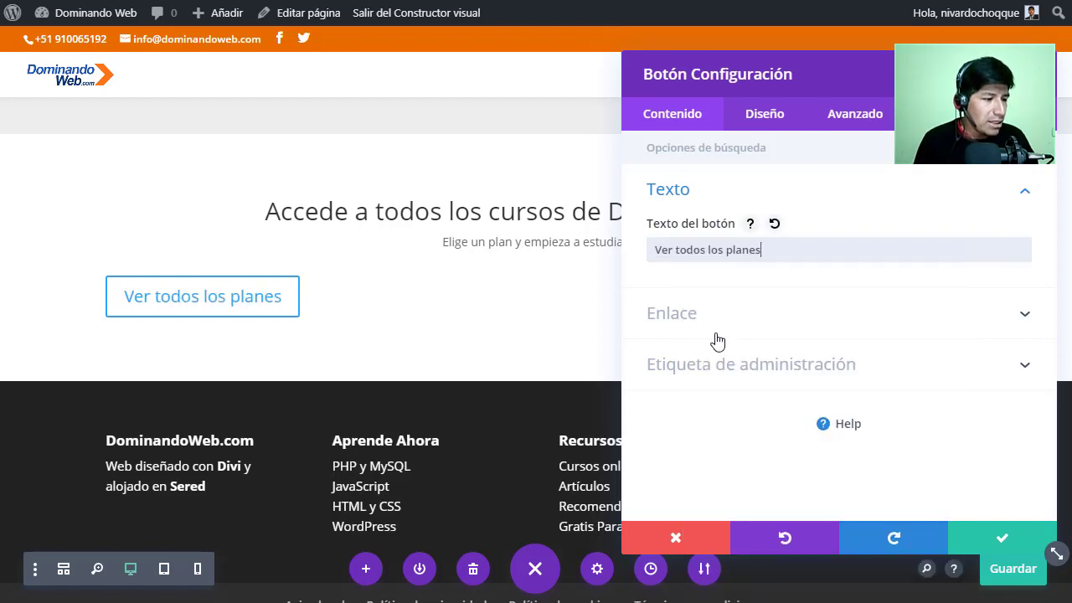
Set the button's alignment to centered in its design settings
click(760, 120)
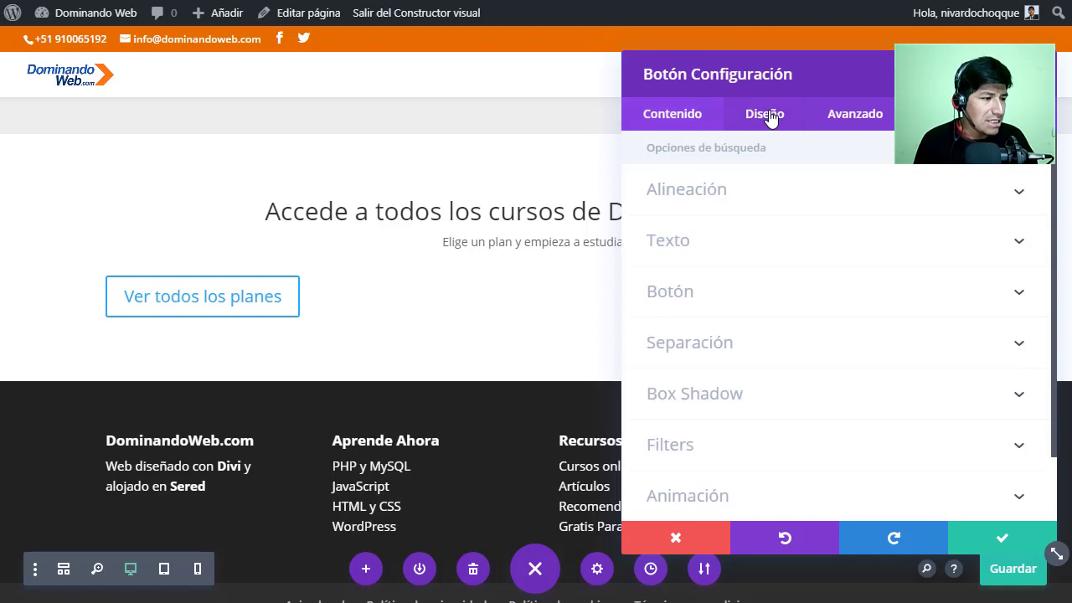
click(751, 199)
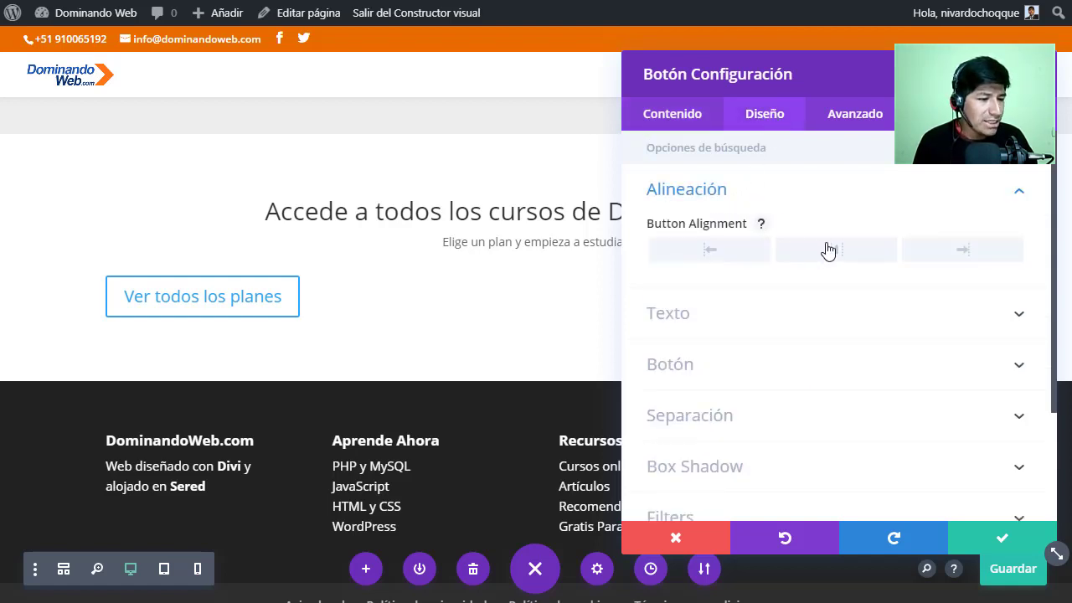
click(829, 250)
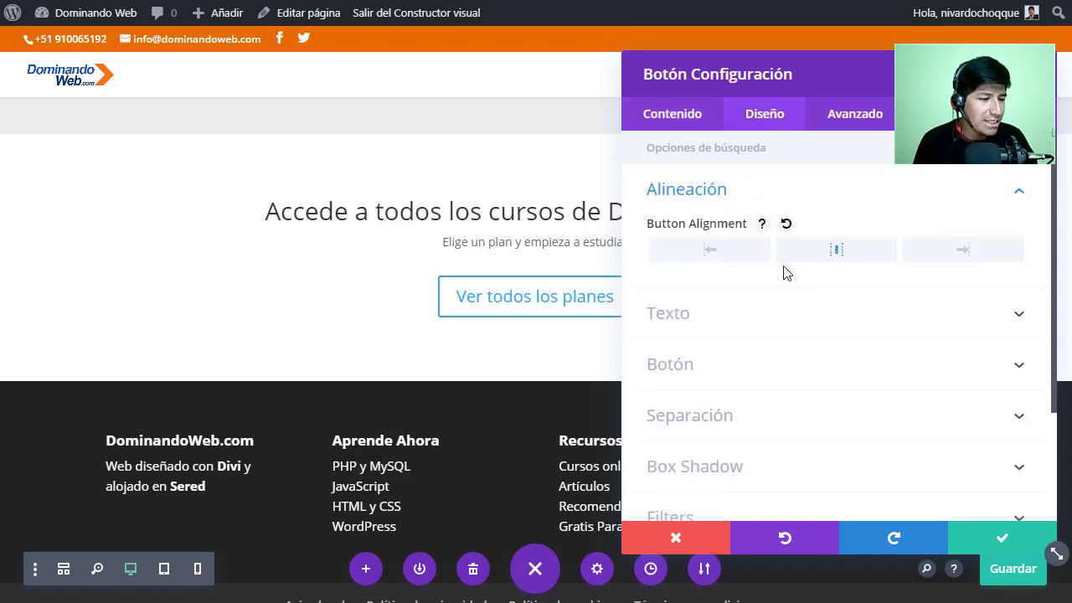
Enable custom styles for the button and set its text color to white
click(698, 367)
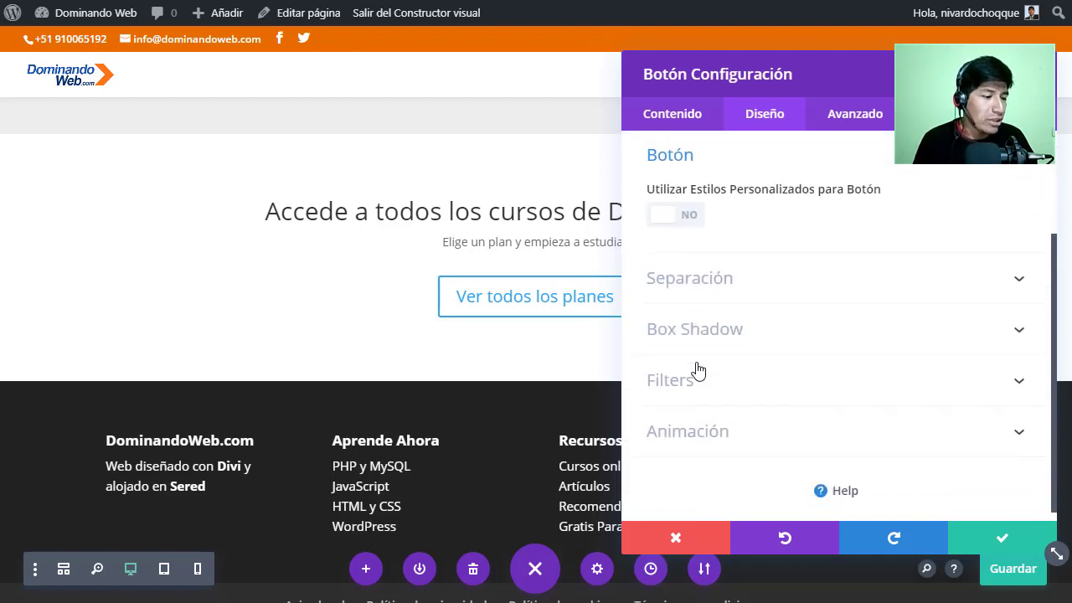
click(680, 229)
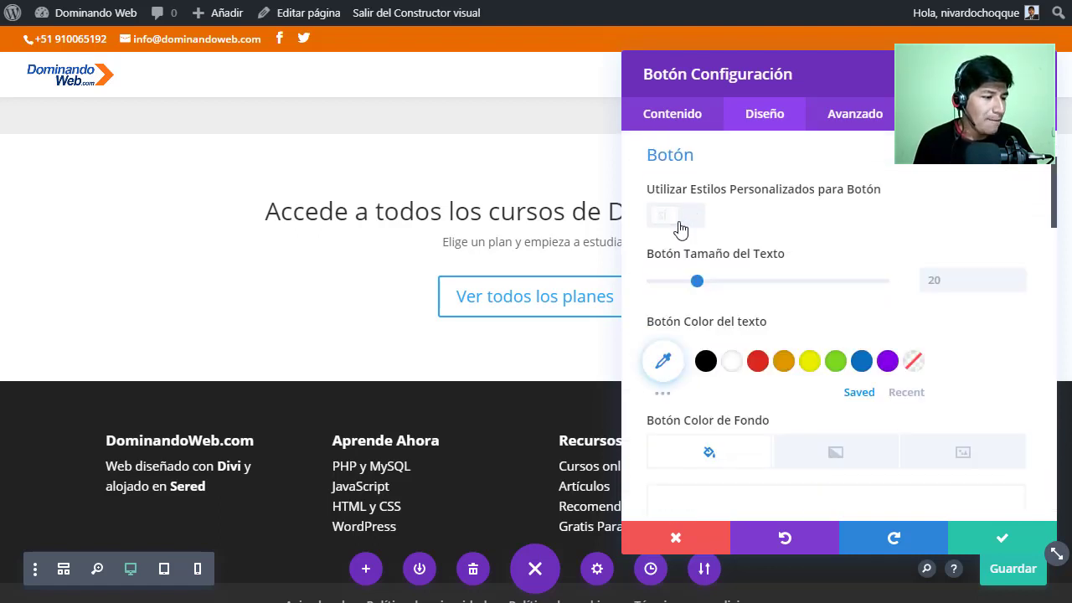
scroll(717, 347, down, 2)
scroll(720, 346, up, 1)
scroll(717, 346, up, 1)
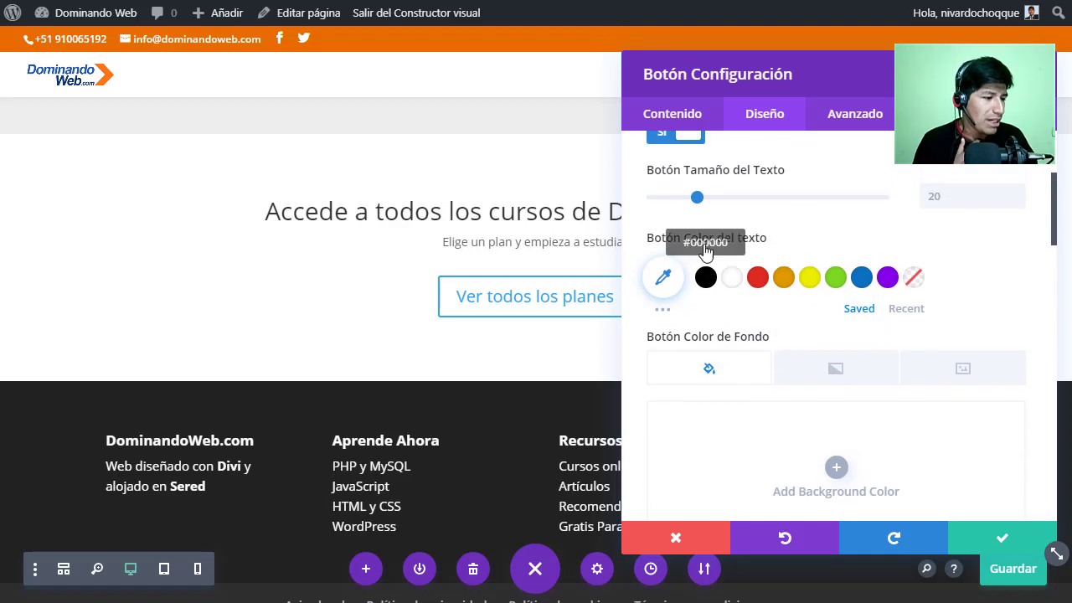
click(731, 278)
Give the button a blue background and a matching blue border, and save the button module
scroll(758, 402, down, 3)
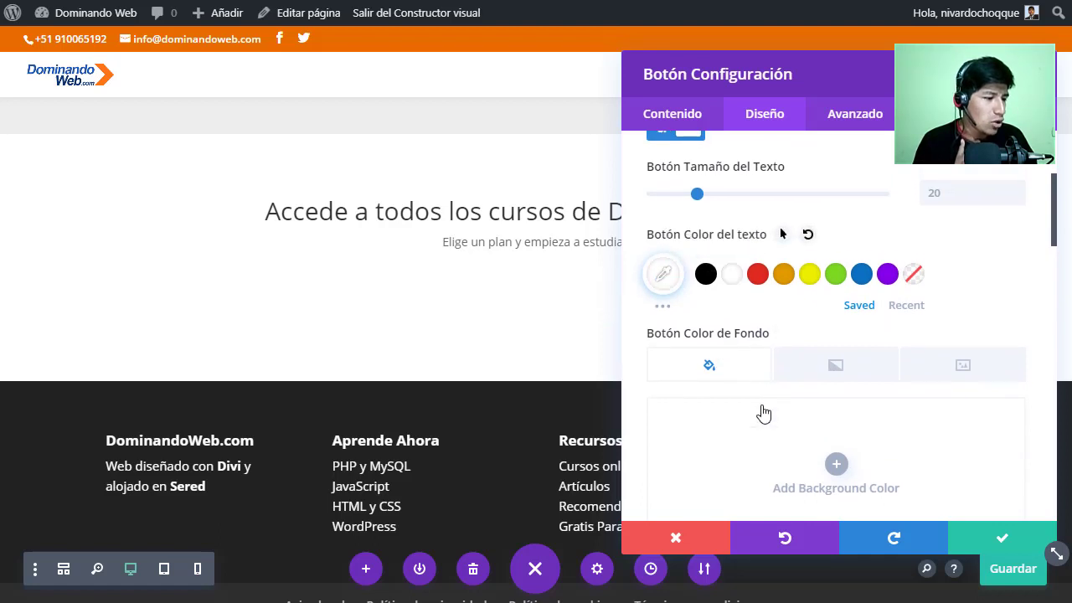
click(762, 385)
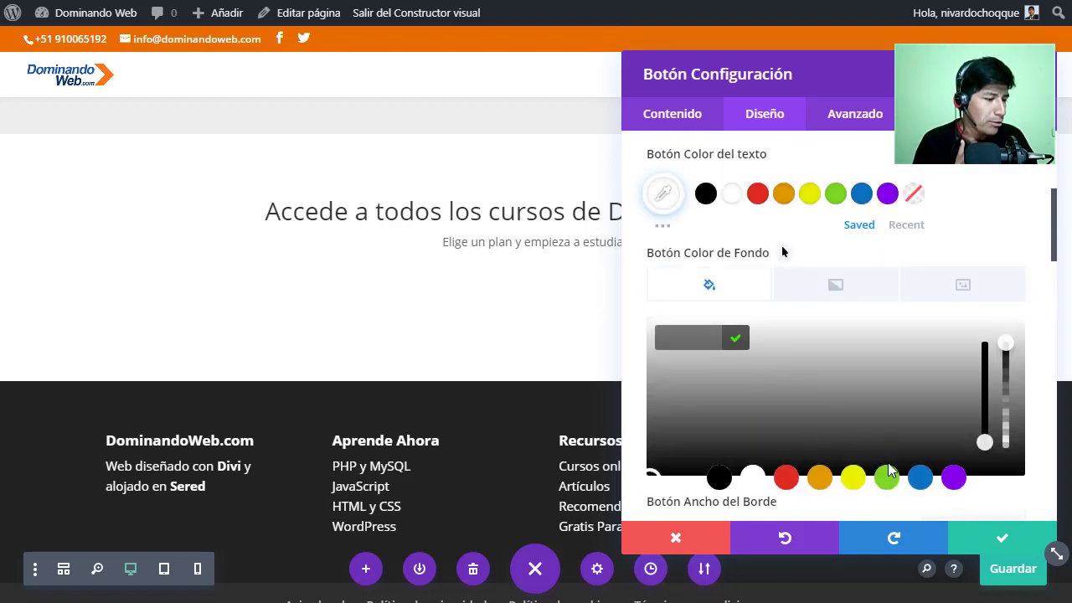
click(920, 476)
scroll(778, 376, down, 5)
scroll(778, 376, down, 3)
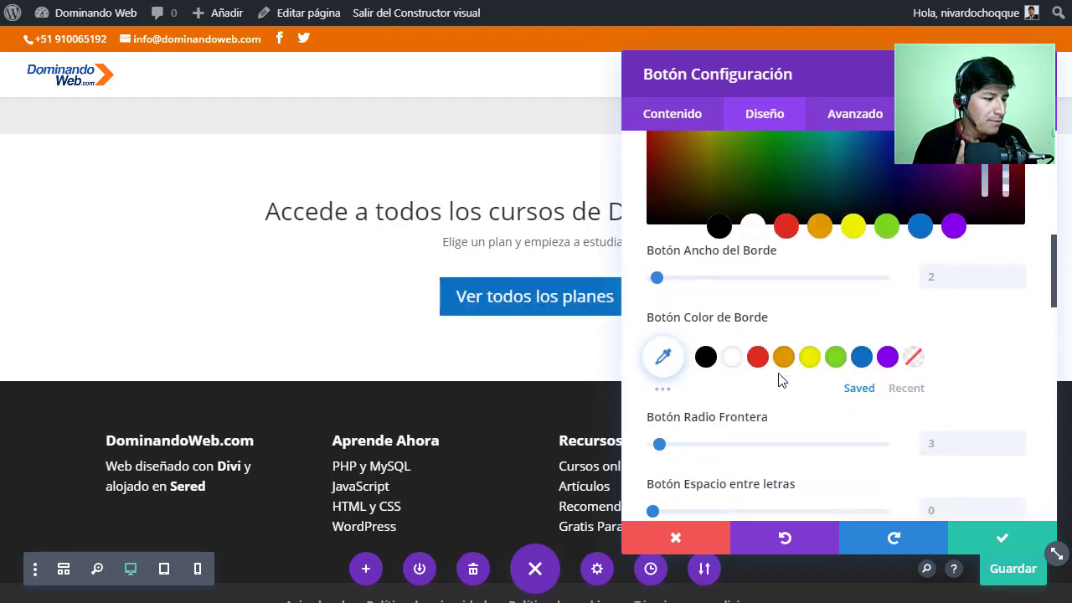
click(862, 360)
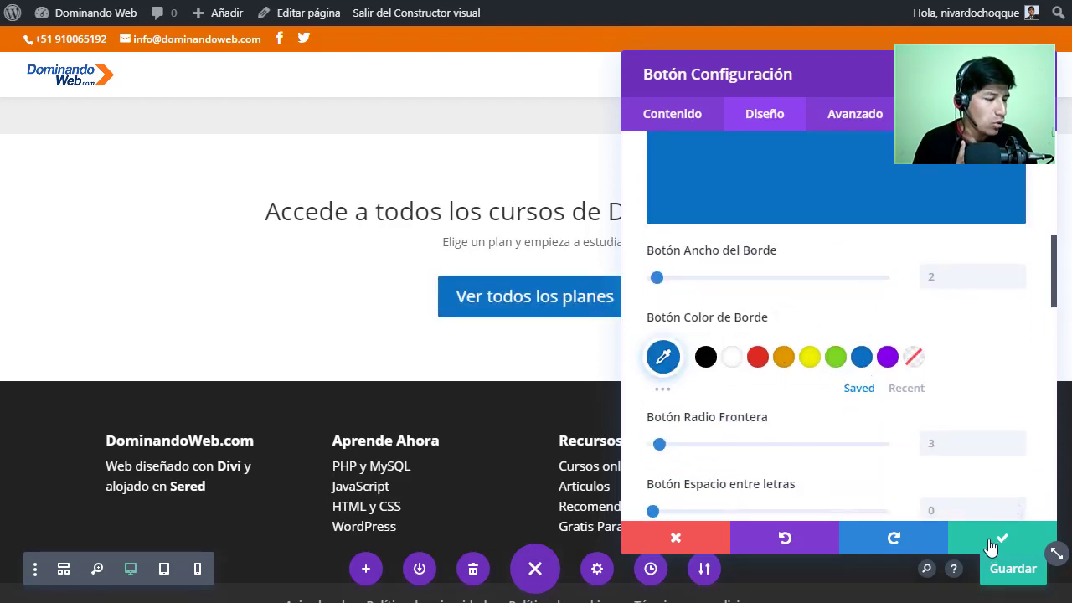
click(991, 546)
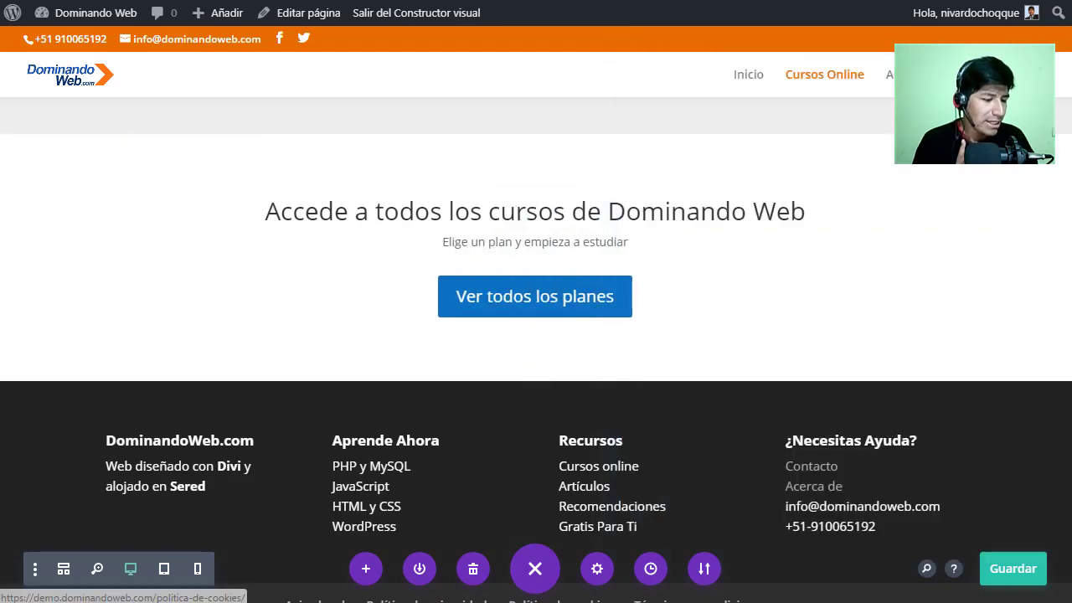
Check the call-to-action layout in the mockup, and copy the "¡Únete a más de 15000 Estudiantes!" statistics text from the Word document
key(alt+Tab)
scroll(591, 311, down, 1)
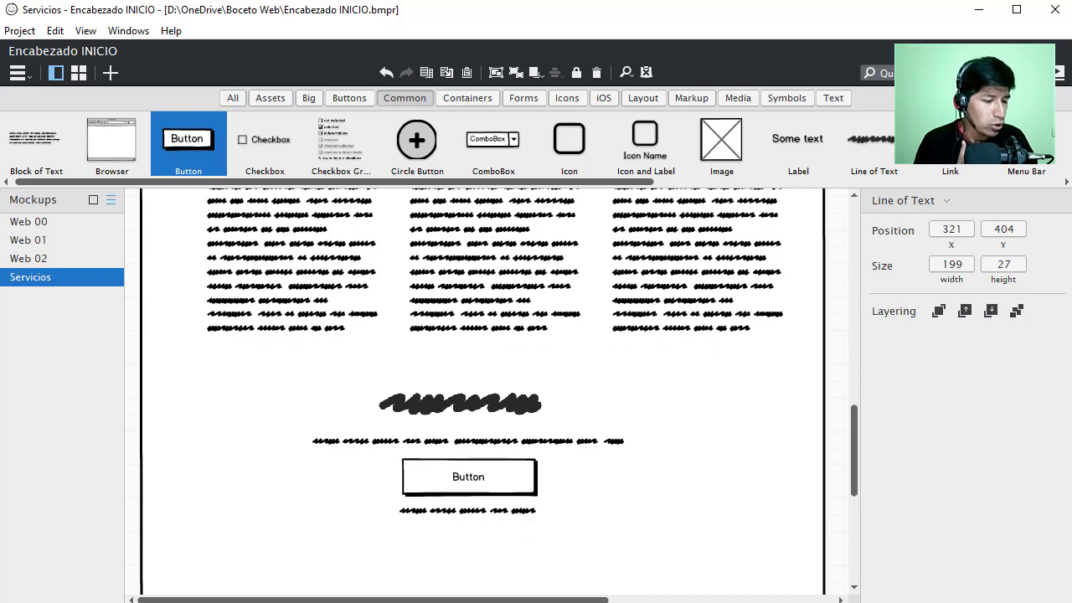
key(alt+Tab)
click(480, 461)
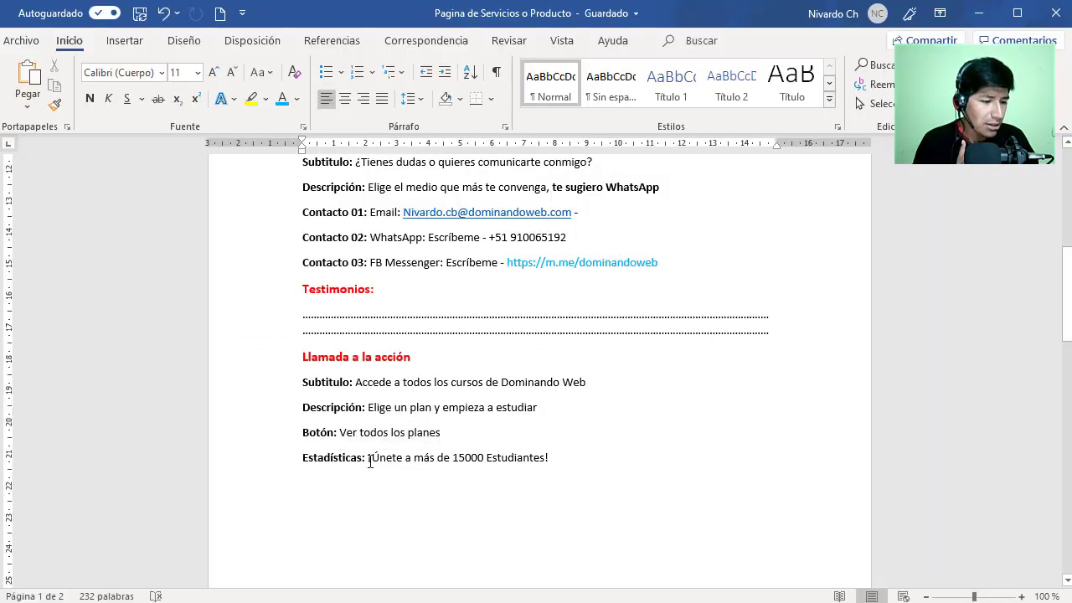
mouse_move(378, 463)
mouse_down()
mouse_move(557, 458)
mouse_move(368, 460)
mouse_up()
key(ctrl+c)
click(553, 460)
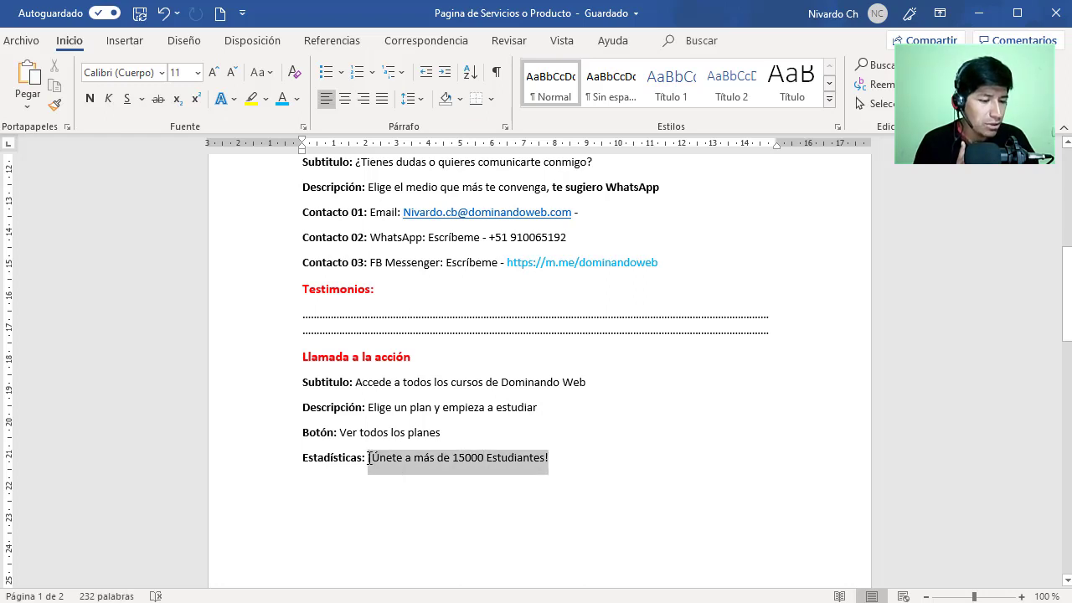
right_click(414, 459)
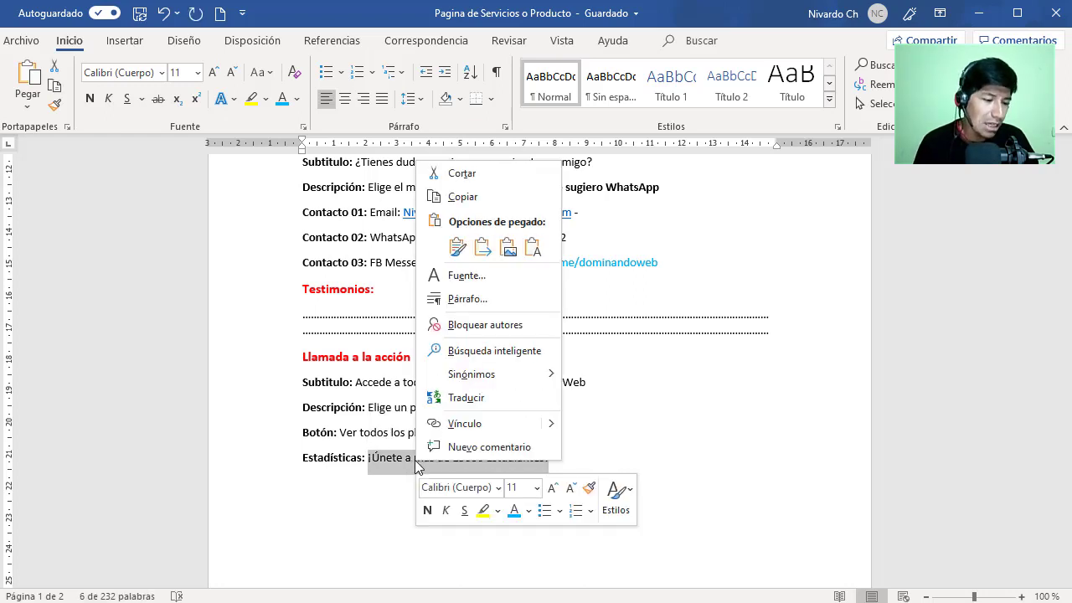
click(463, 197)
click(348, 177)
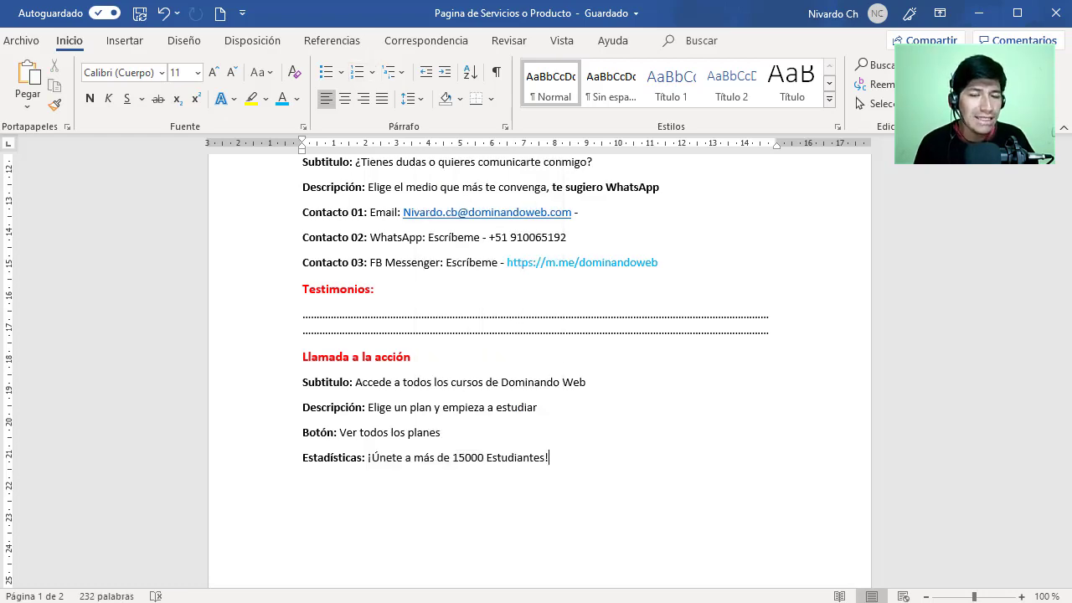
In the Divi builder, insert a Texto module below the "Ver todos los planes" button and clear its placeholder content
key(alt+Tab)
mouse_move(536, 323)
scroll(538, 324, up, 1)
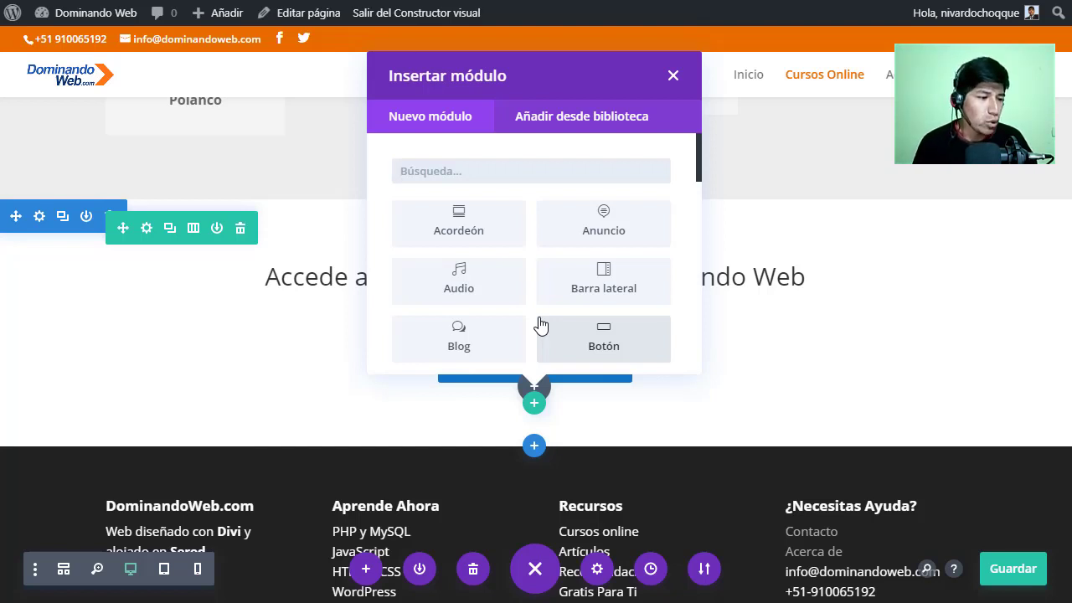
scroll(540, 325, down, 2)
scroll(541, 326, up, 2)
scroll(578, 272, down, 4)
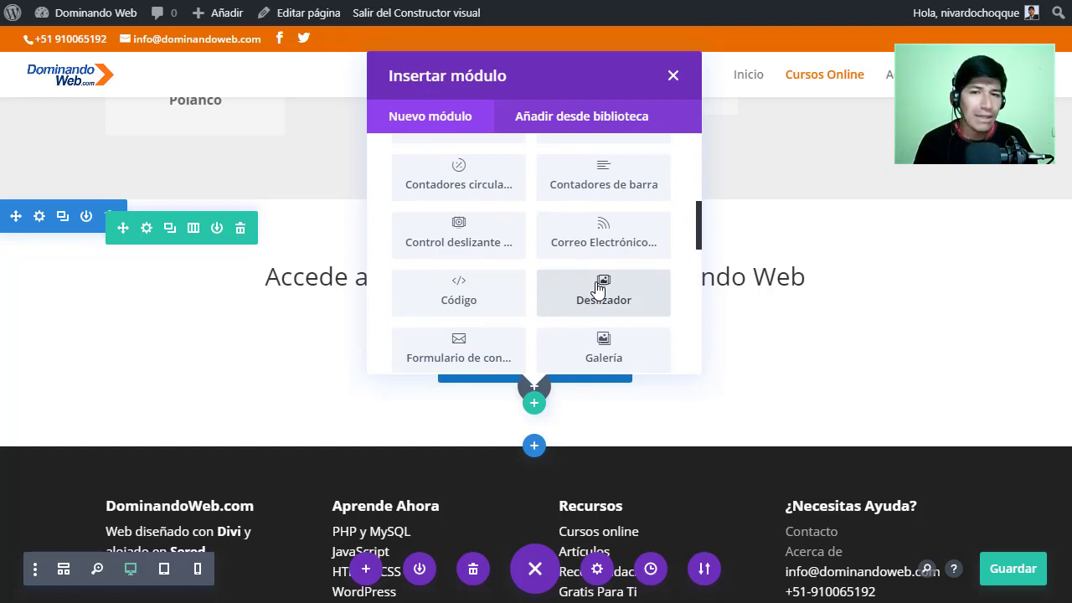
scroll(599, 287, down, 6)
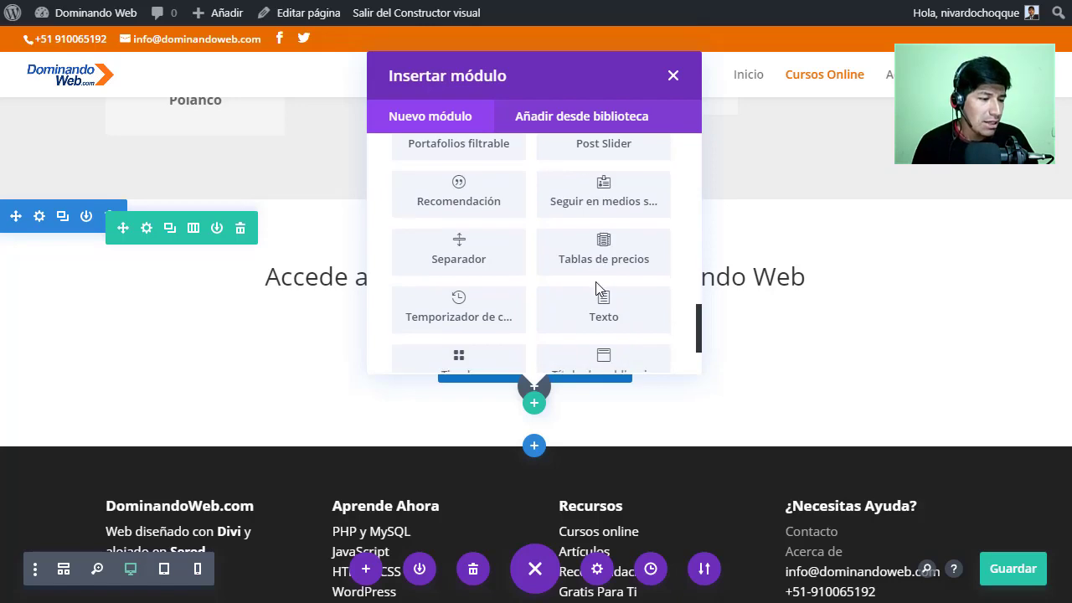
click(594, 224)
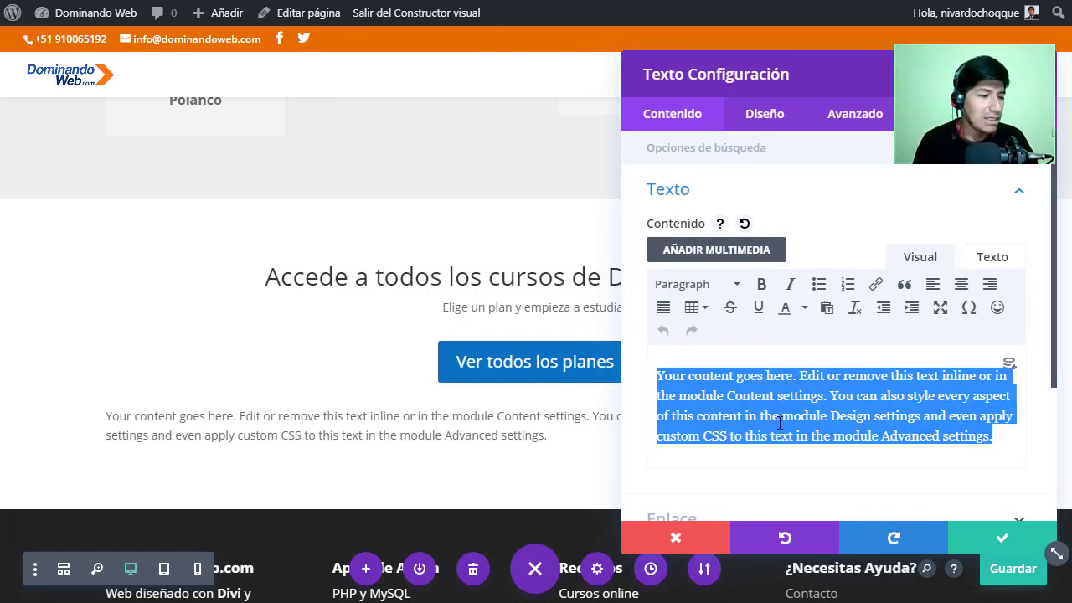
key(BackSpace)
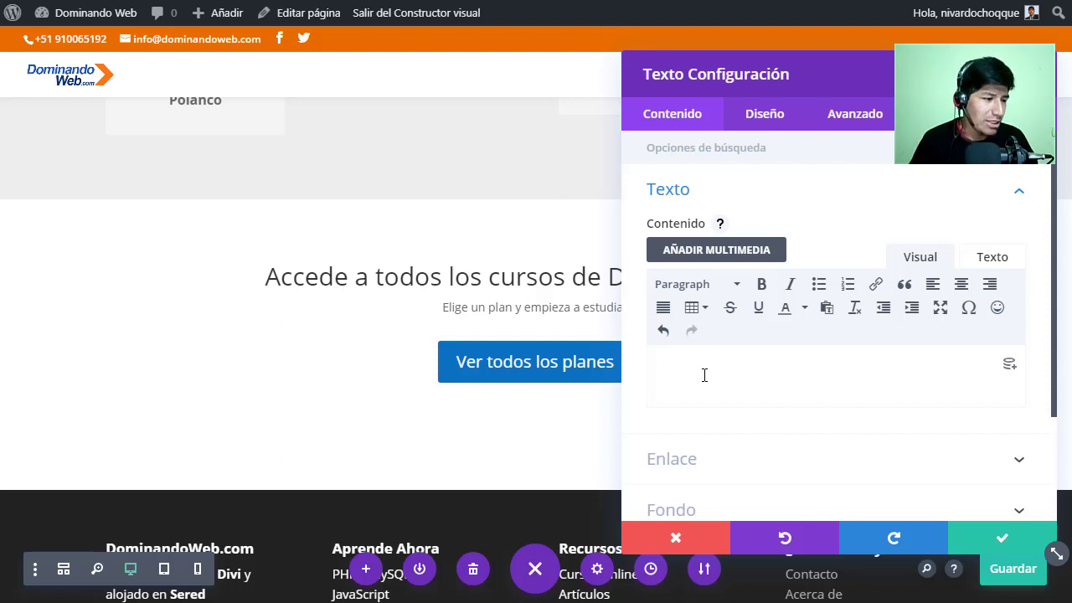
Paste "¡Únete a más de 15000 Estudiantes!" into the text module, center its alignment, and save the module
right_click(713, 377)
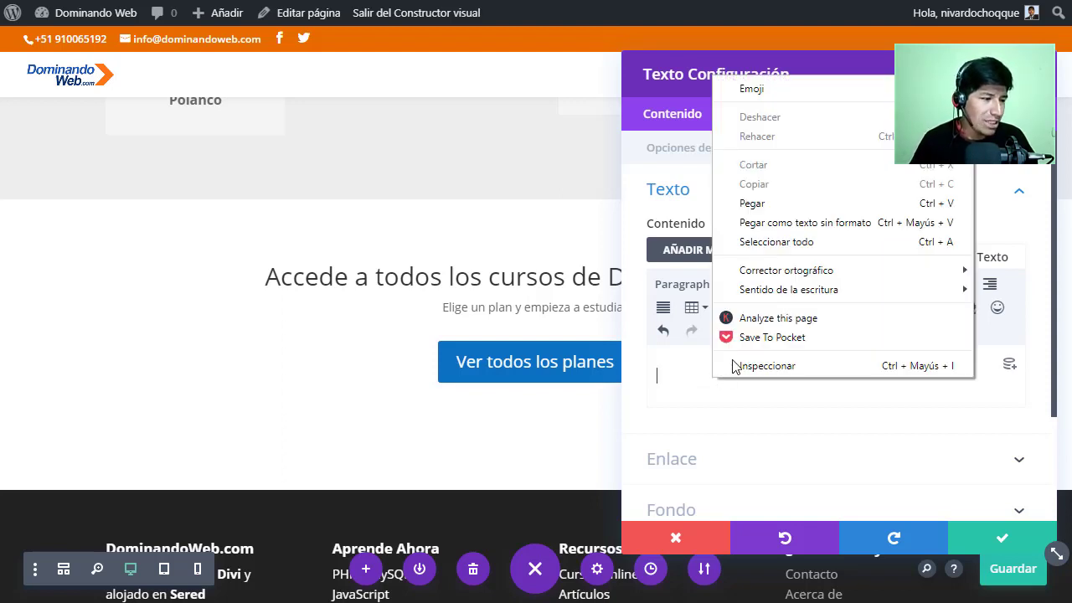
click(752, 203)
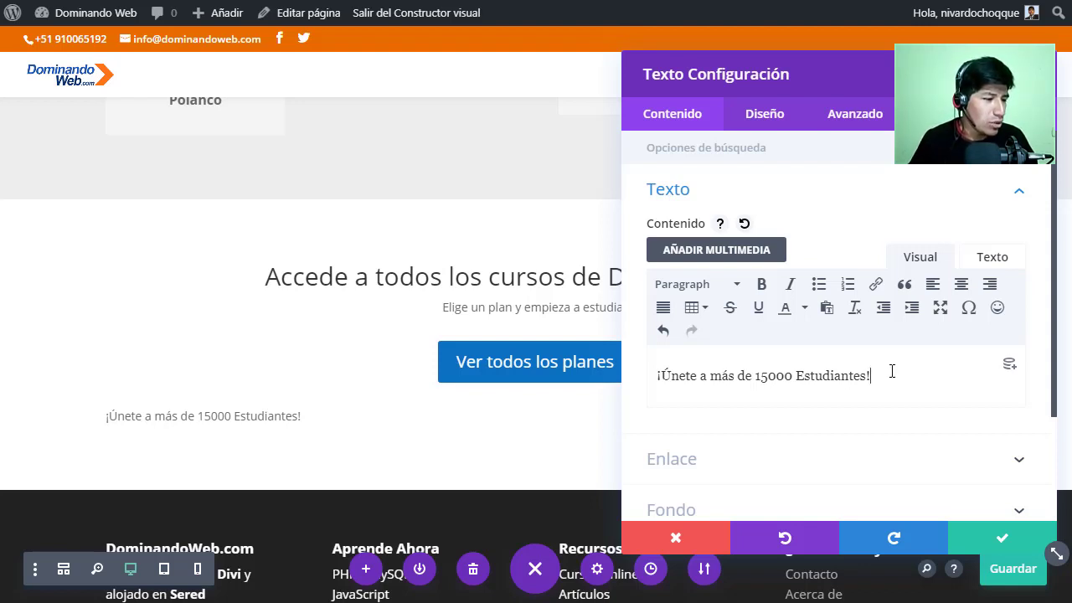
click(764, 119)
click(753, 206)
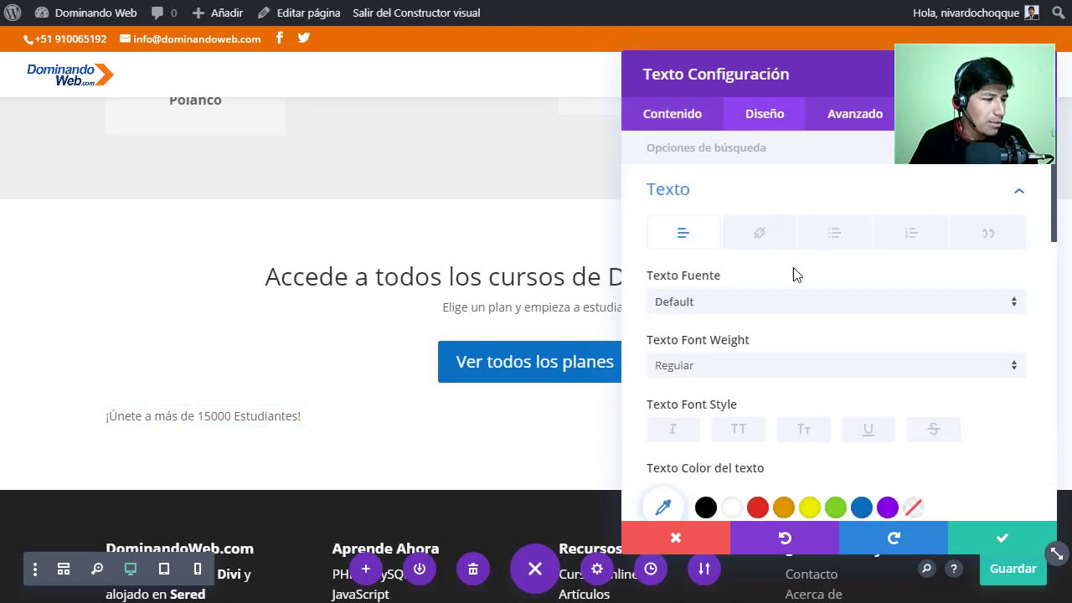
scroll(842, 433, down, 9)
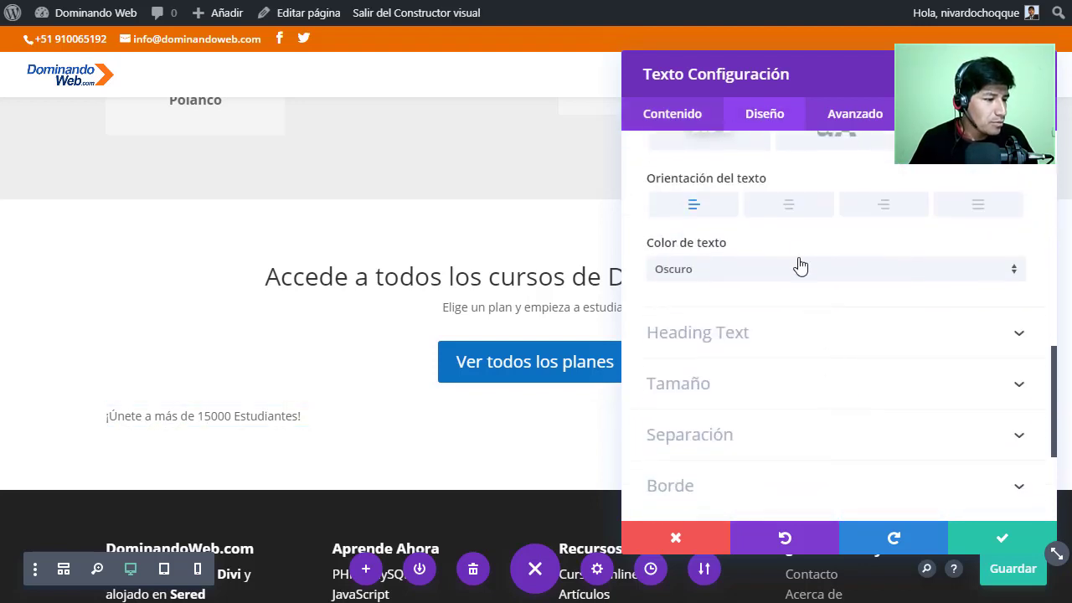
click(988, 538)
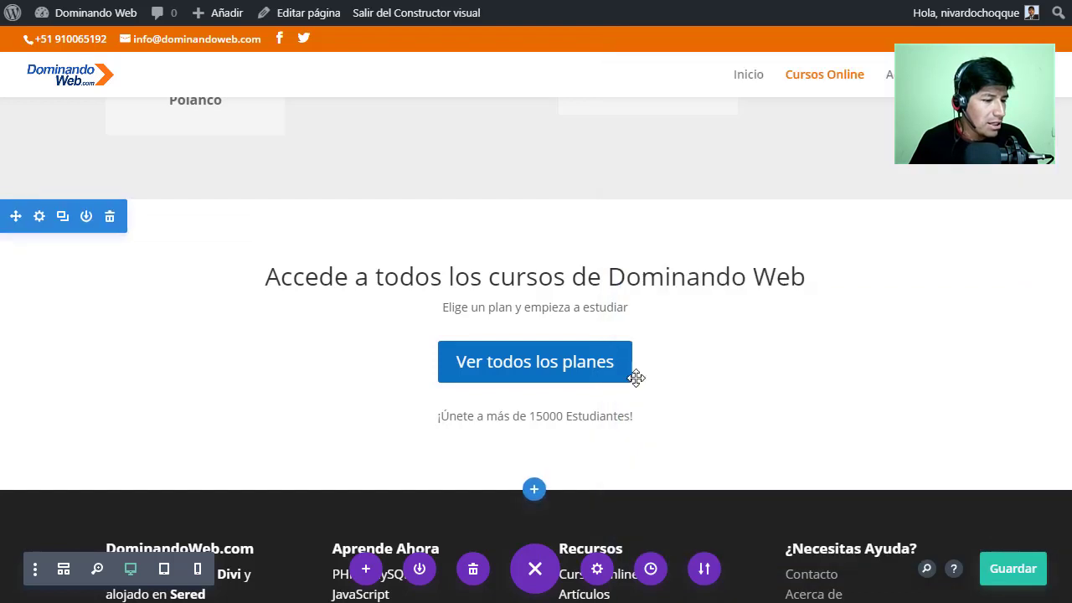
mouse_move(471, 371)
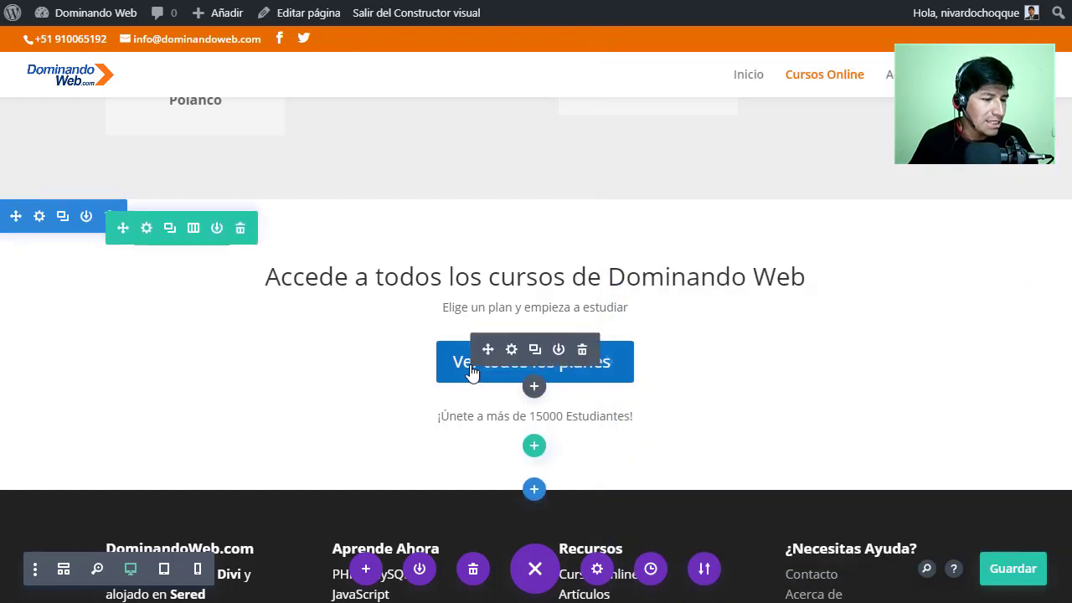
click(511, 350)
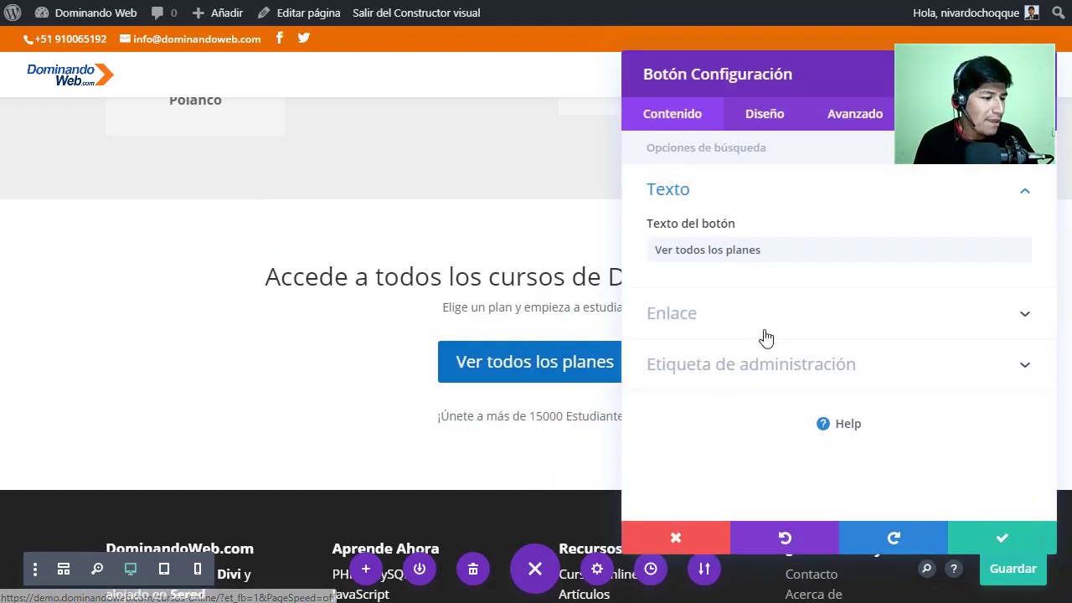
click(740, 310)
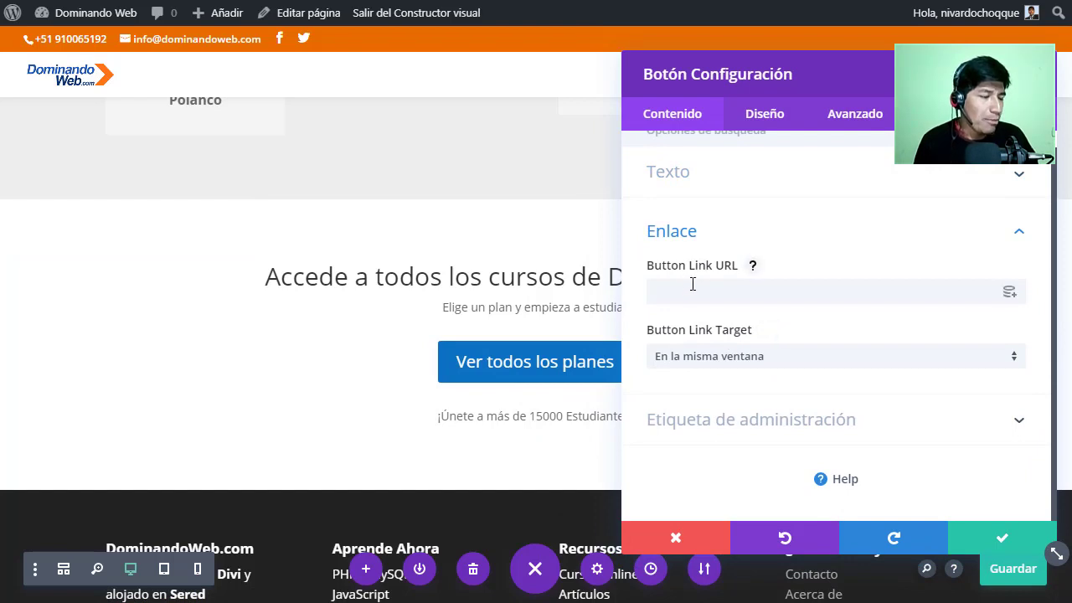
drag(764, 75, 232, 108)
right_click(988, 74)
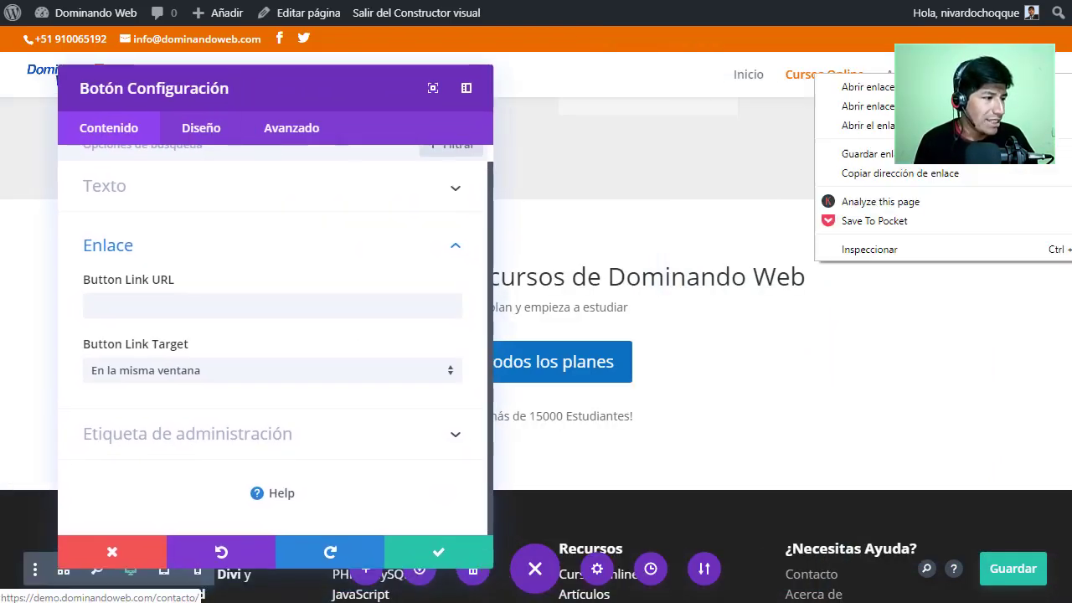
click(862, 172)
click(164, 310)
right_click(155, 308)
click(191, 433)
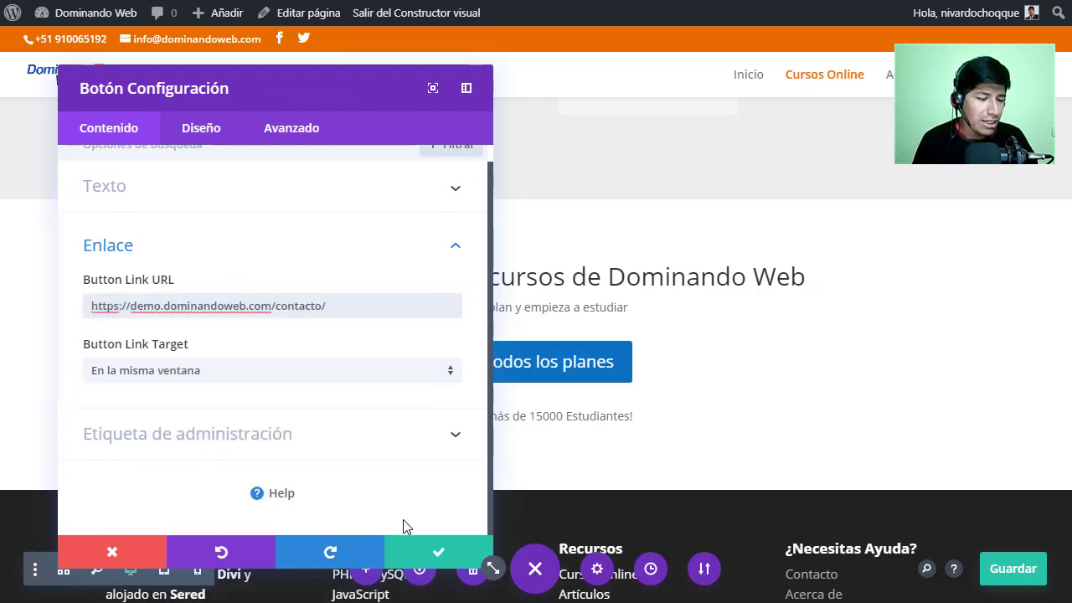
click(407, 555)
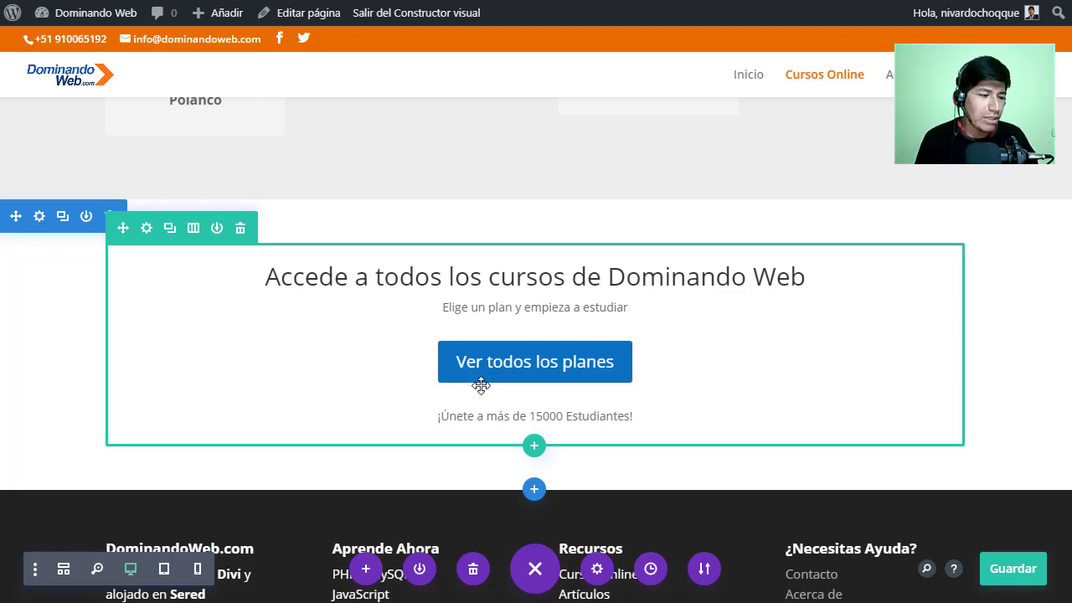
Review the whole Cursos Online page from the header through courses, contact and testimonials to the call-to-action section
scroll(498, 331, up, 10)
scroll(497, 330, up, 10)
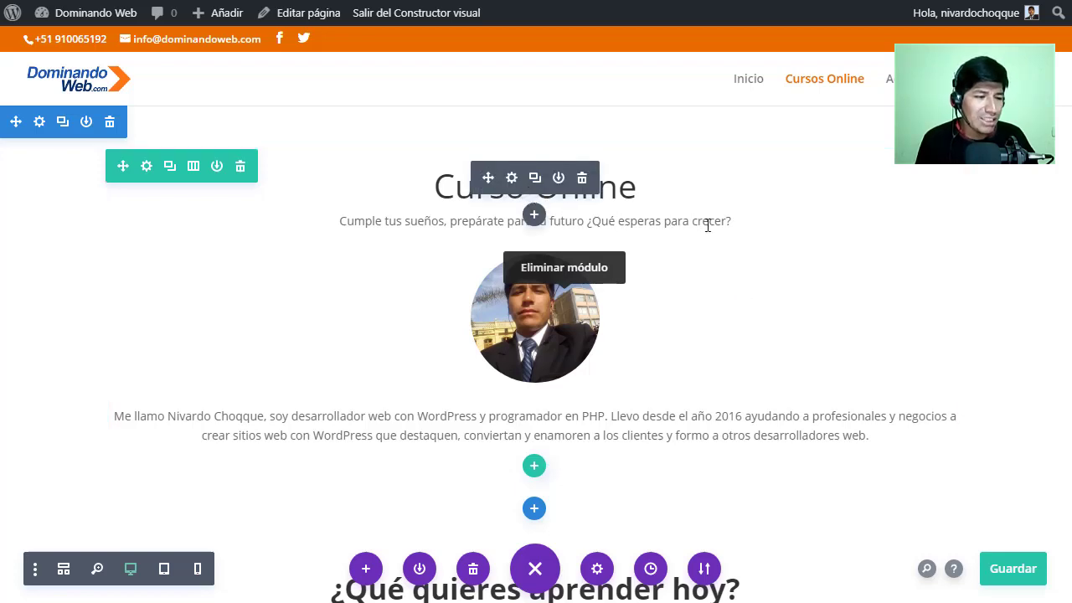
scroll(707, 225, down, 5)
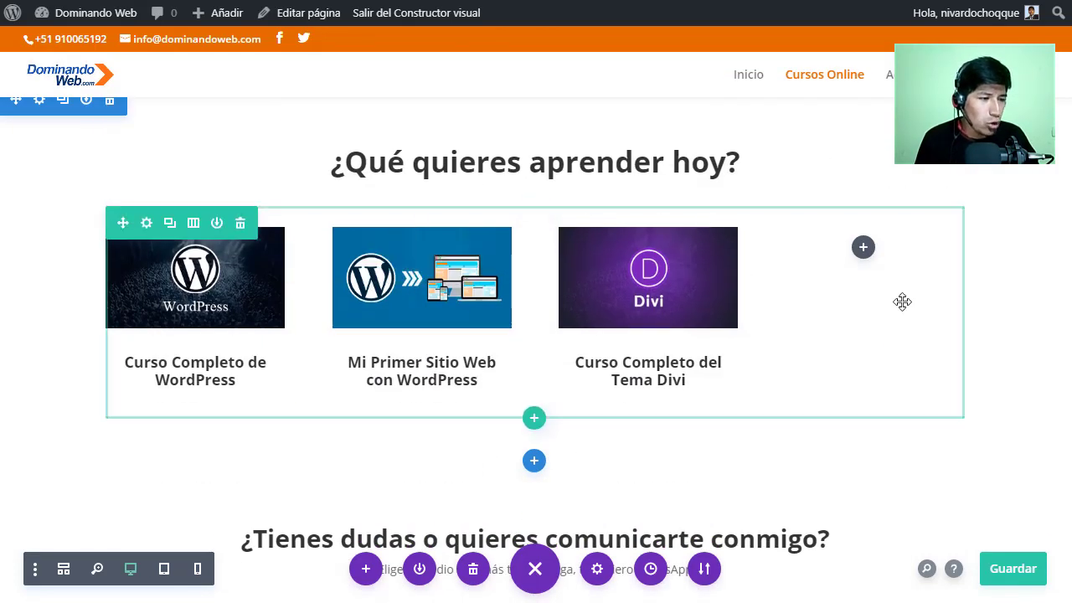
scroll(902, 301, down, 4)
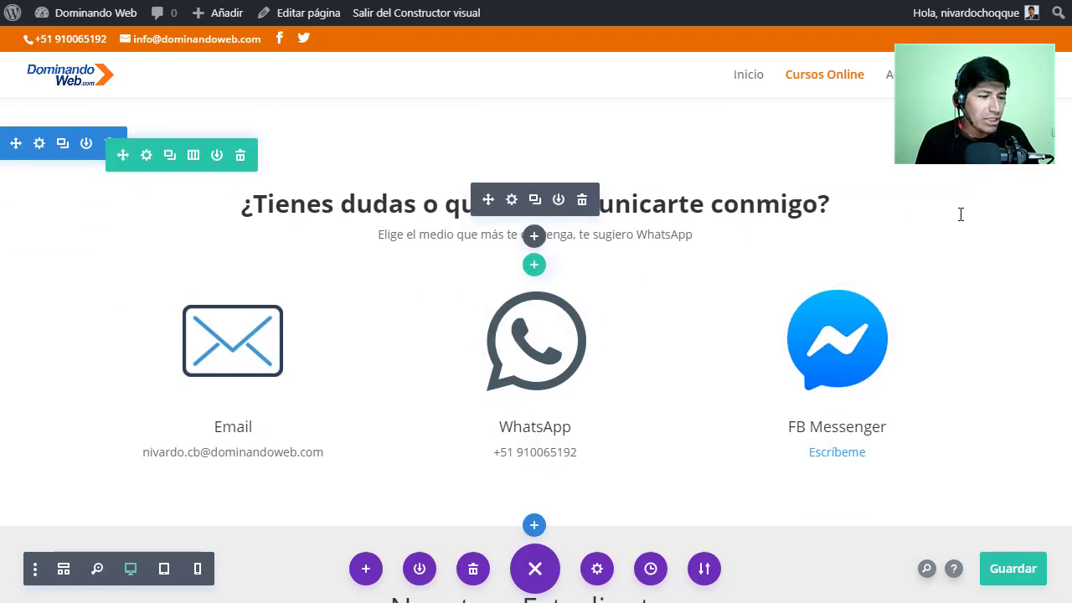
scroll(960, 214, down, 8)
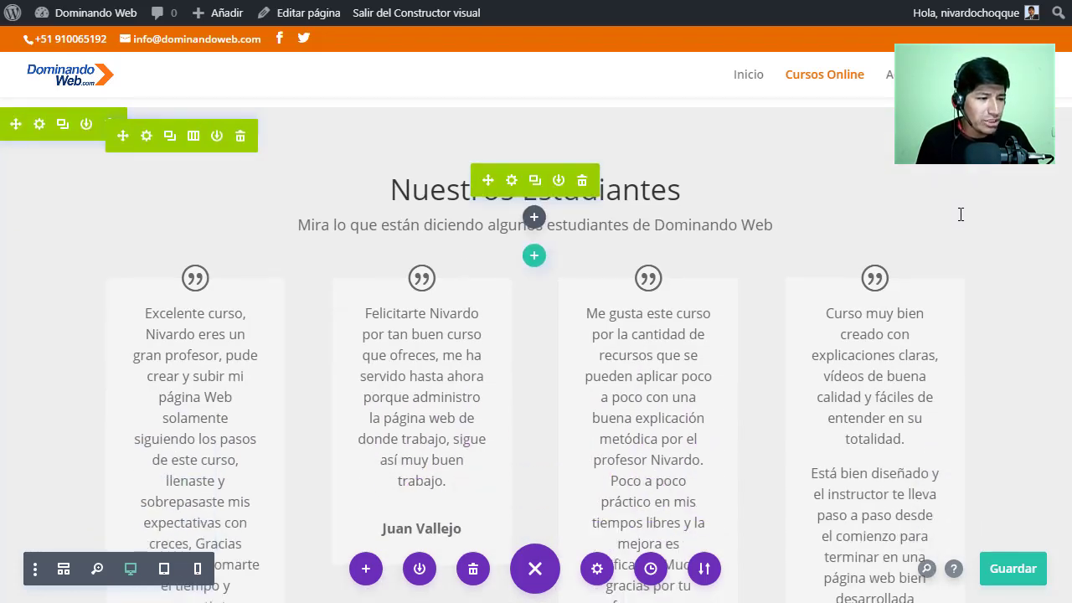
scroll(958, 214, down, 6)
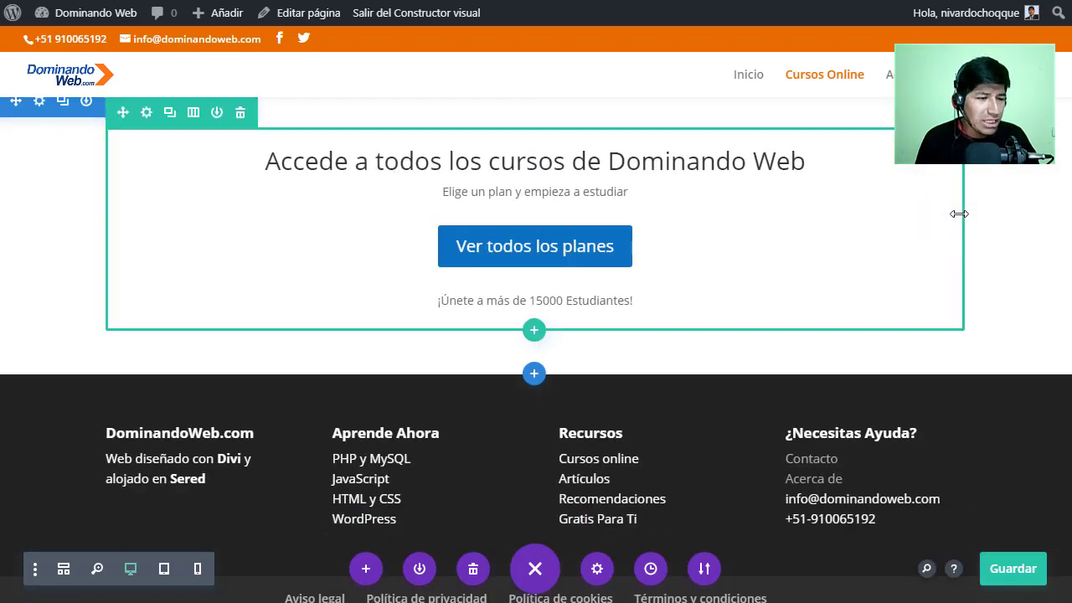
scroll(958, 214, up, 4)
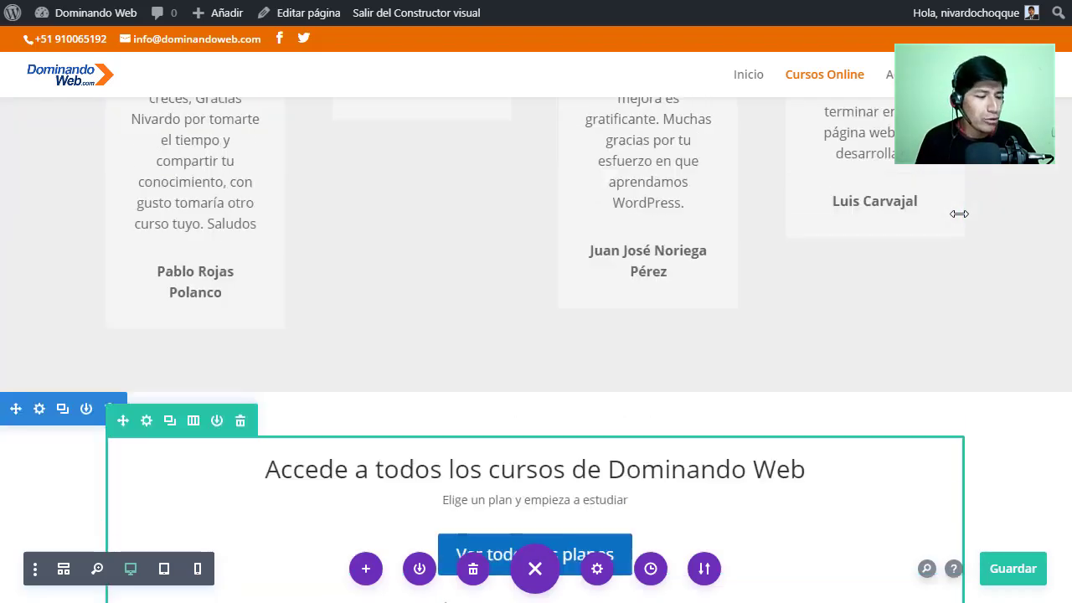
Switch to the Word document and review its content sections from "Encabezado" and "Producto / Servicios" down to "Llamada a la acción"
key(alt+Tab)
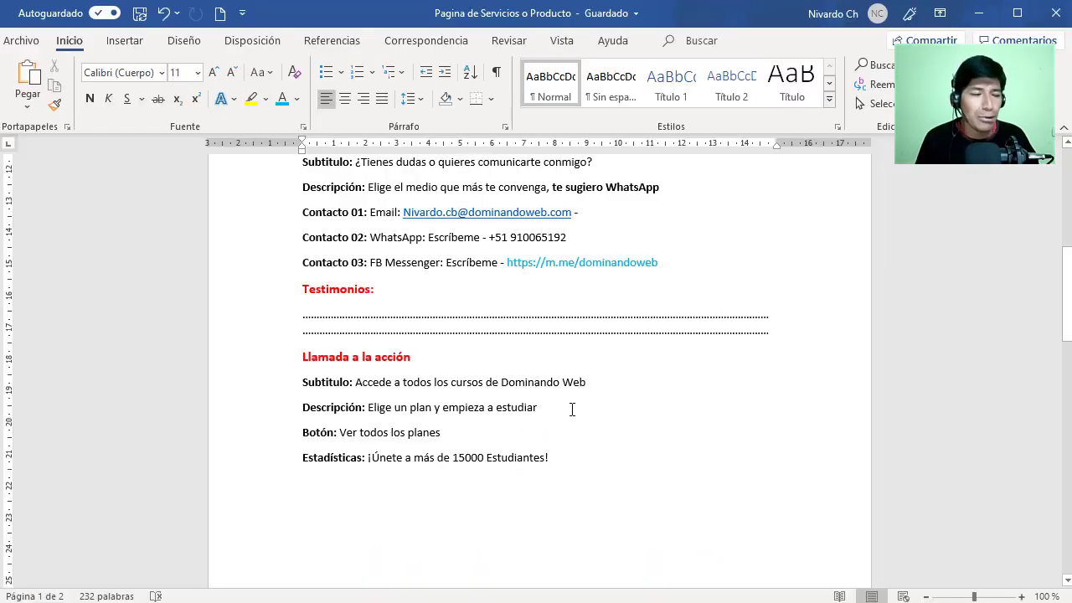
scroll(571, 409, up, 7)
scroll(572, 409, up, 3)
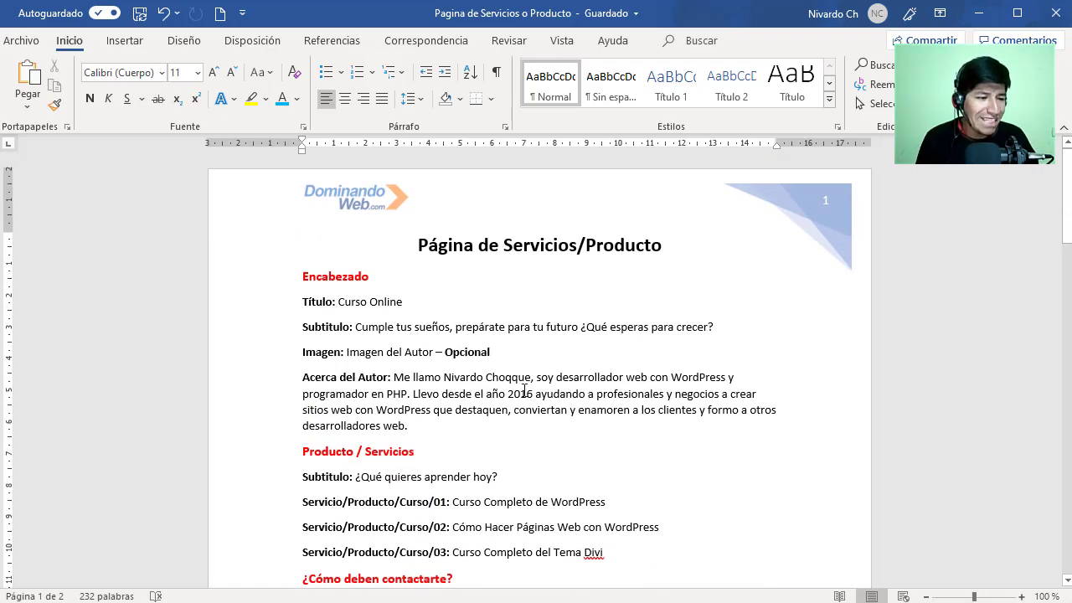
drag(369, 276, 305, 276)
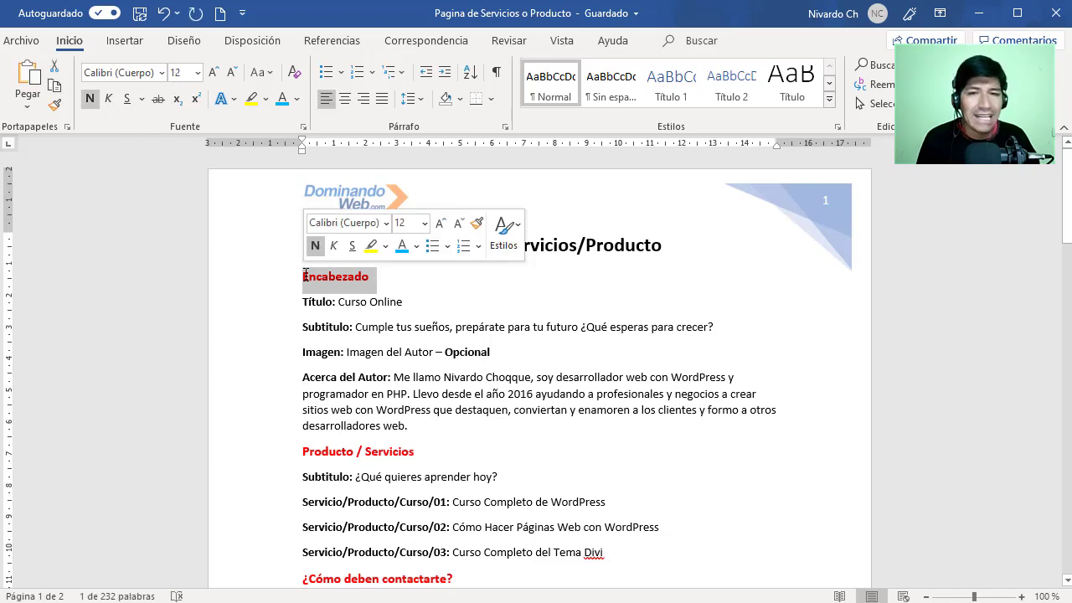
click(434, 287)
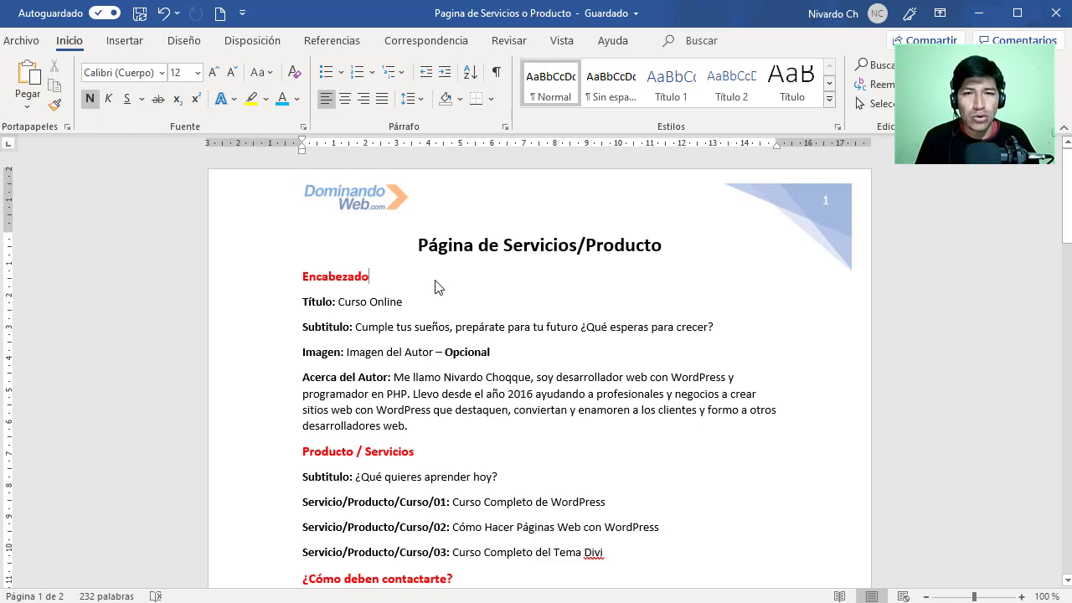
scroll(434, 287, down, 3)
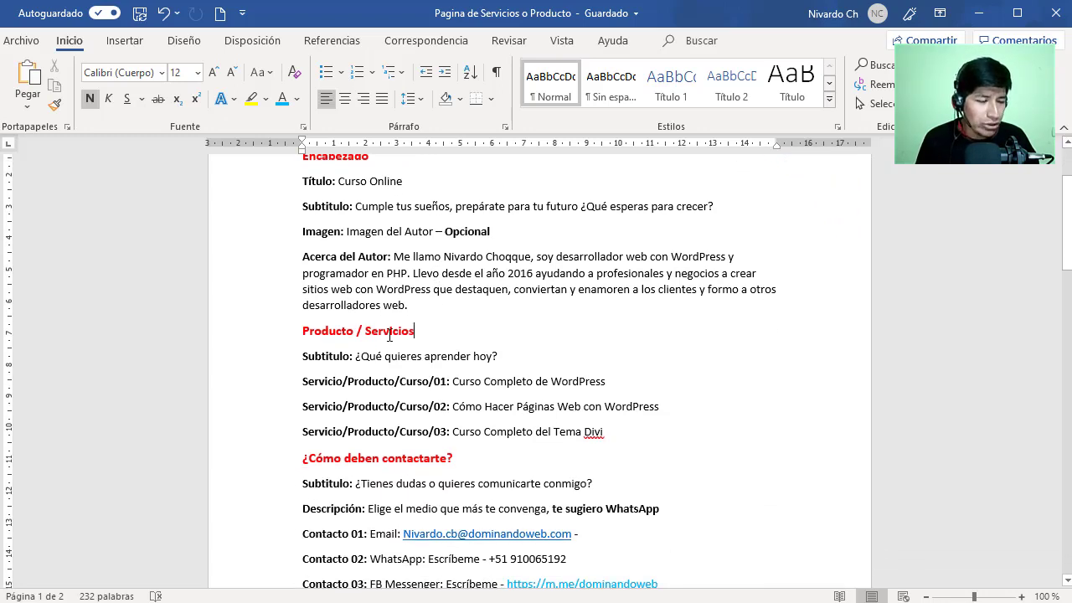
drag(403, 335, 334, 335)
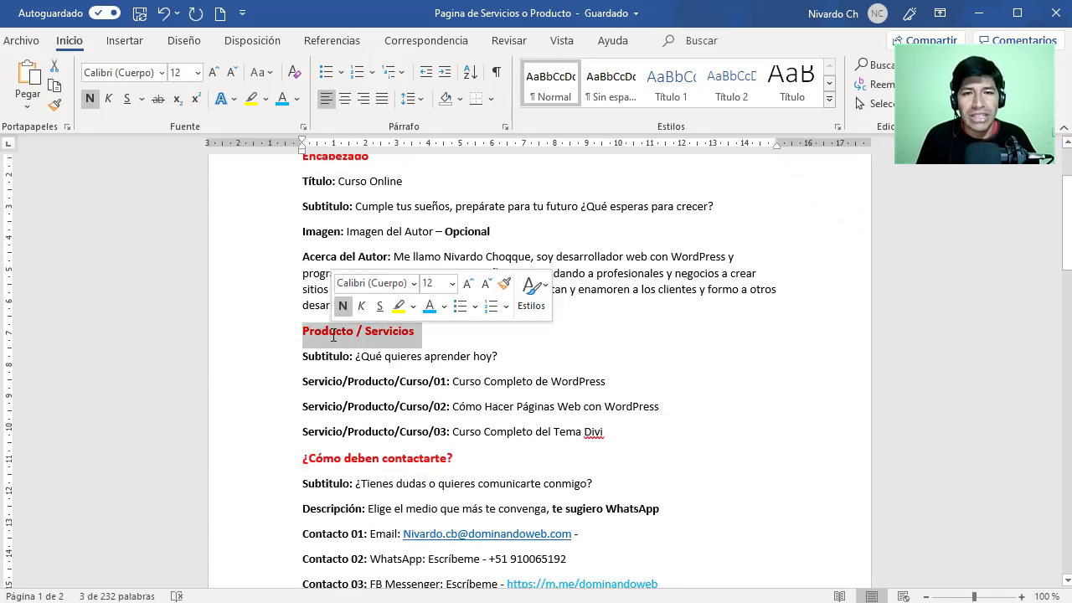
click(333, 335)
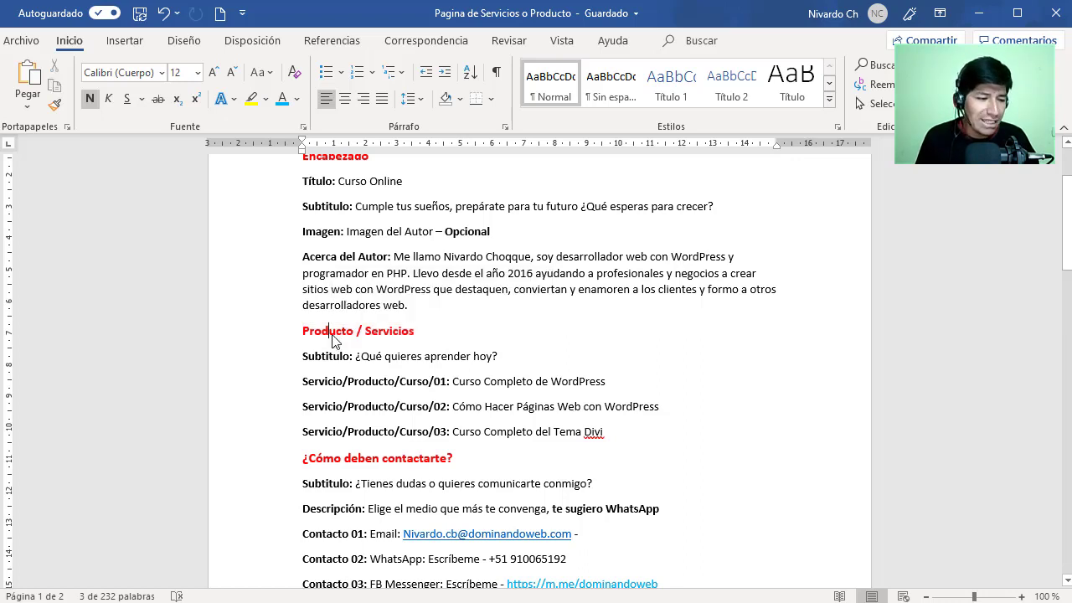
scroll(379, 383, down, 3)
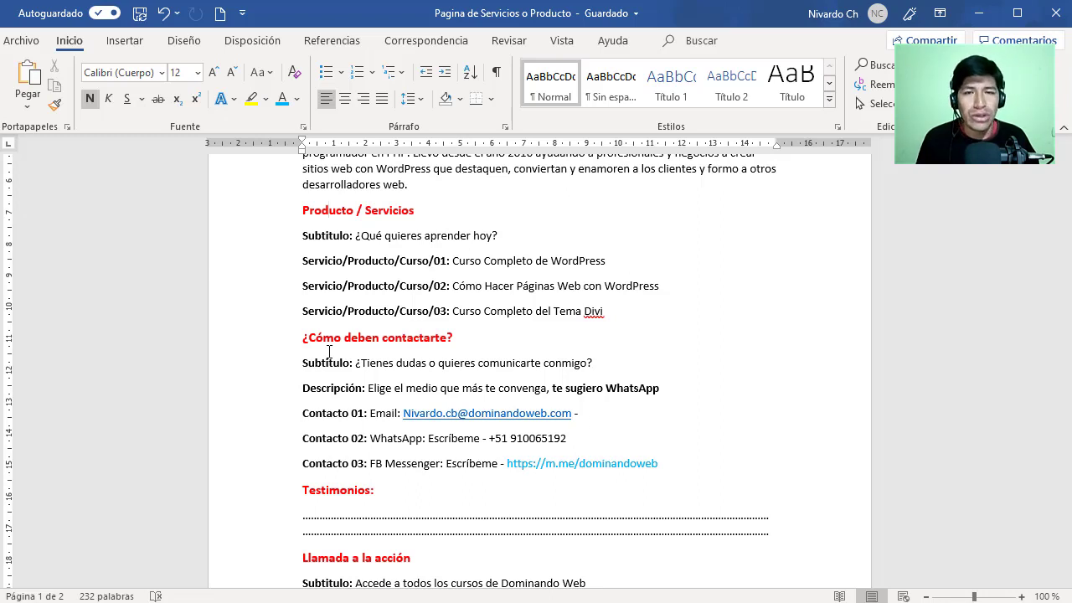
scroll(329, 352, down, 3)
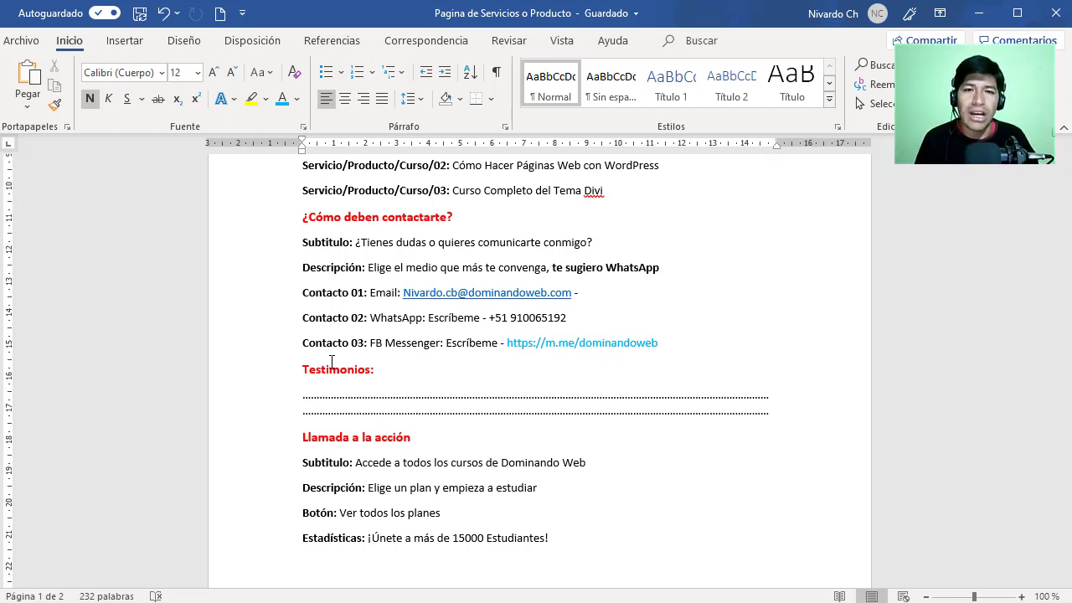
scroll(332, 361, down, 3)
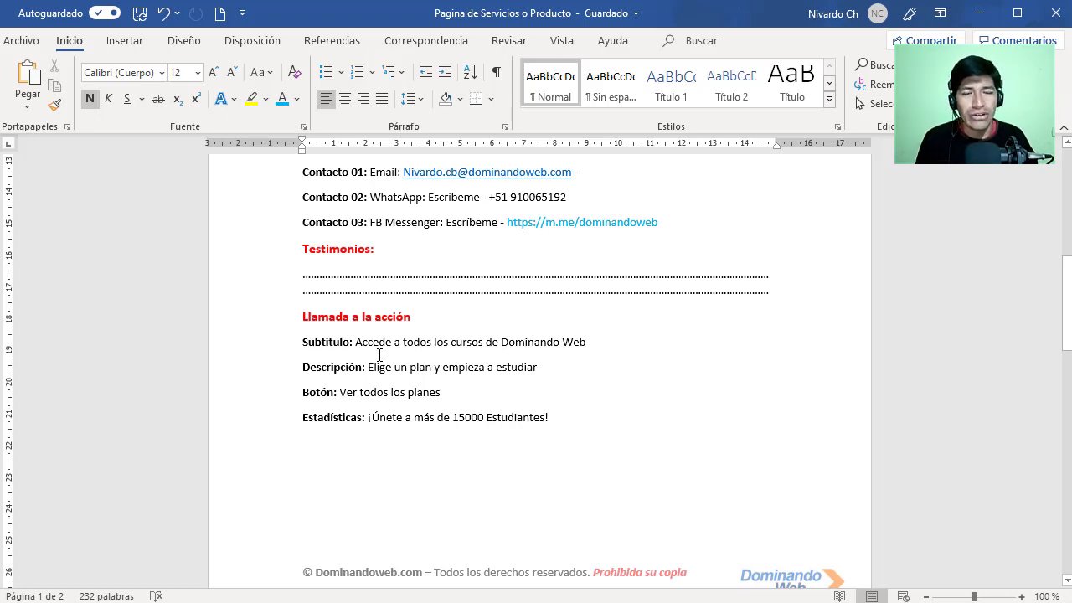
scroll(379, 355, up, 5)
scroll(379, 355, down, 9)
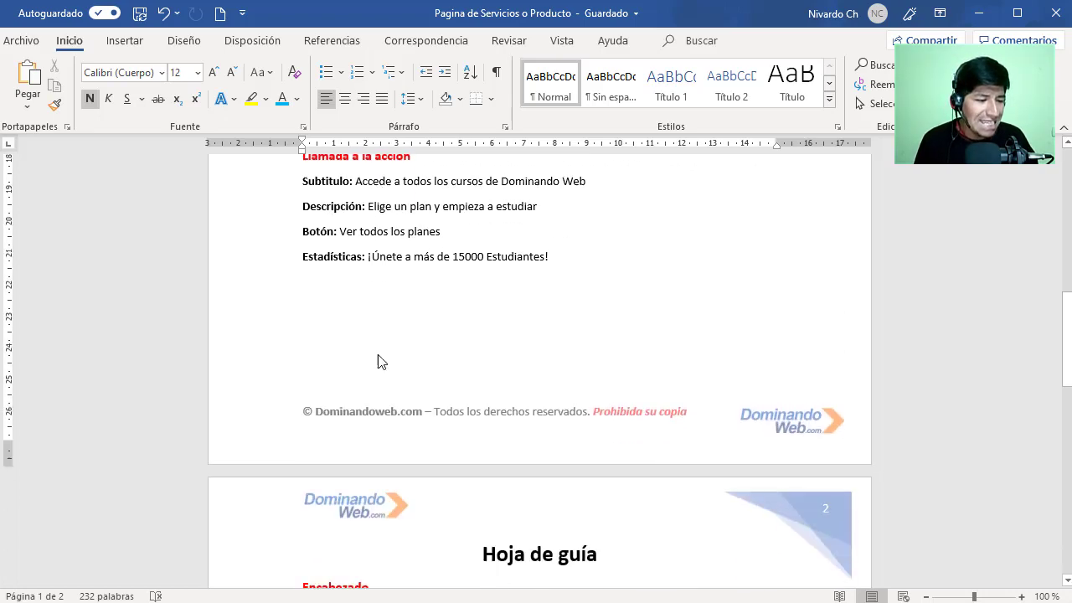
Compare the testimonials and call-to-action layout in the Servicios mockup, and look through the PDF guide on service pages
scroll(379, 355, down, 9)
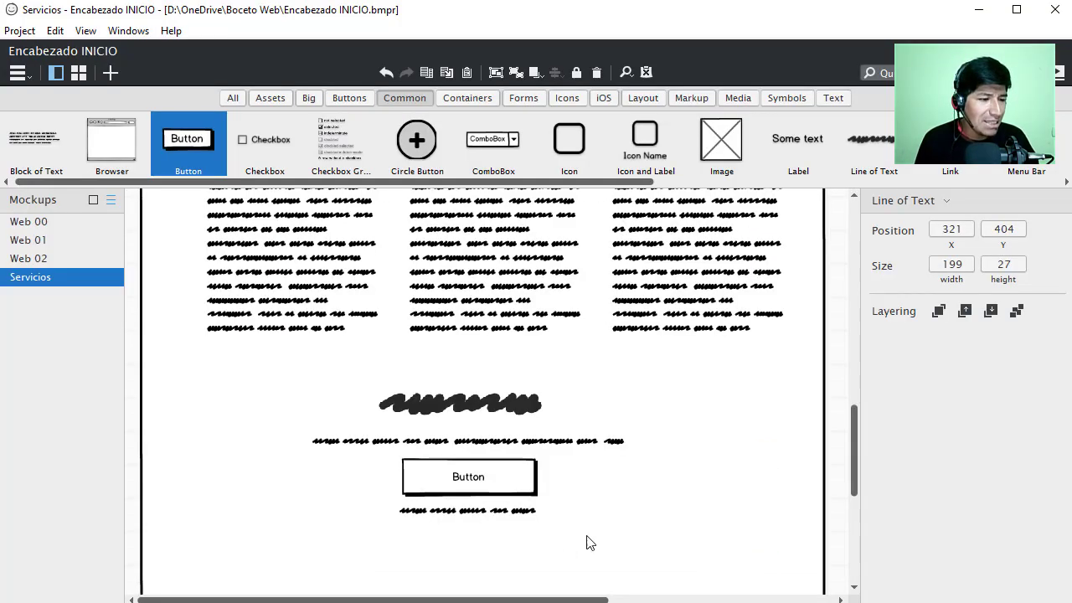
scroll(591, 543, up, 4)
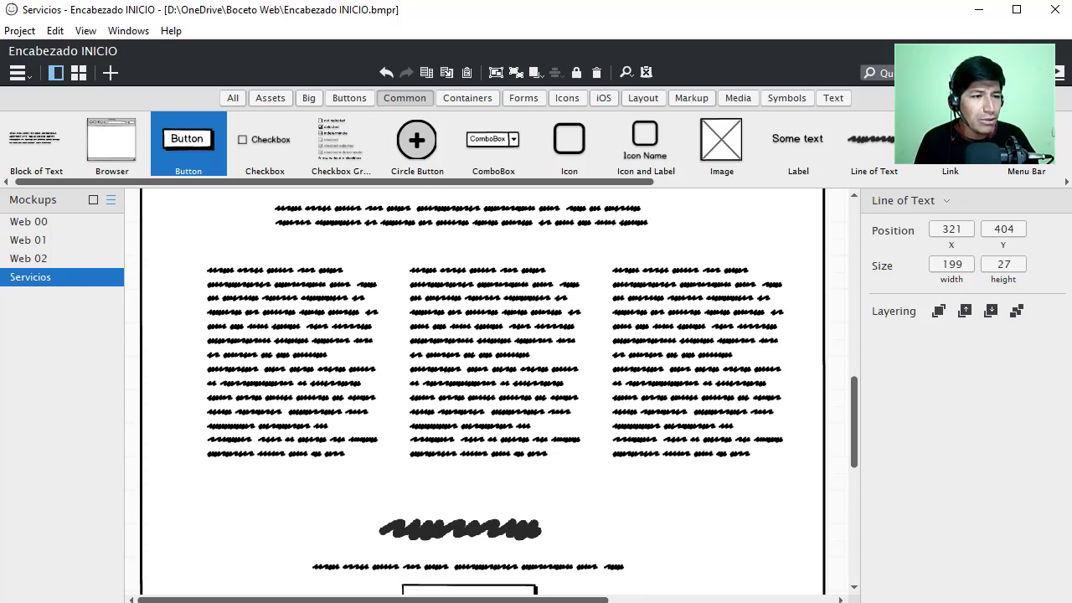
key(alt+Tab)
scroll(432, 298, up, 15)
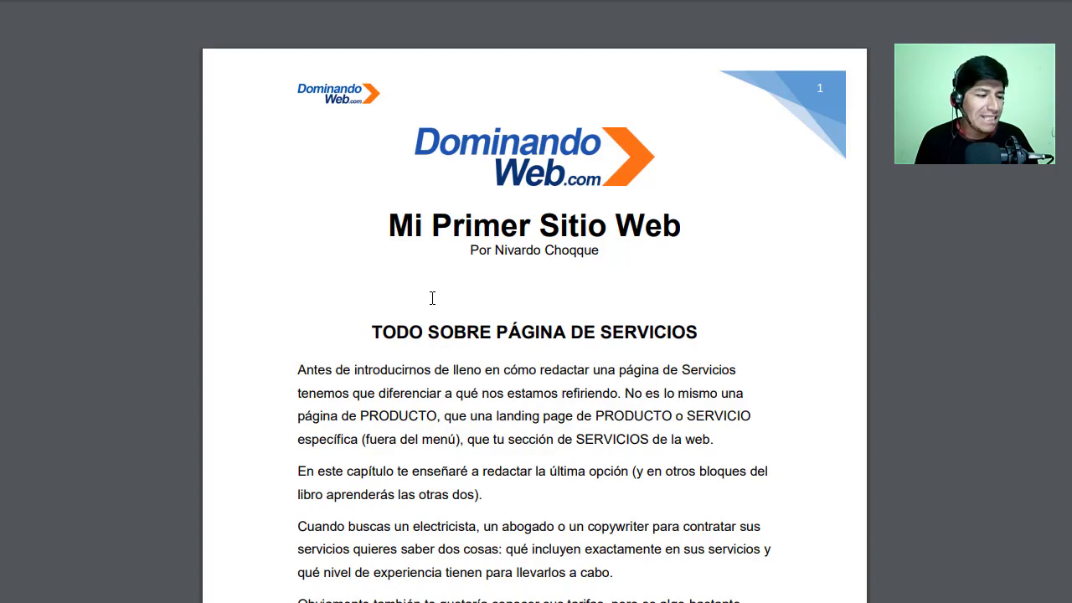
scroll(432, 298, down, 15)
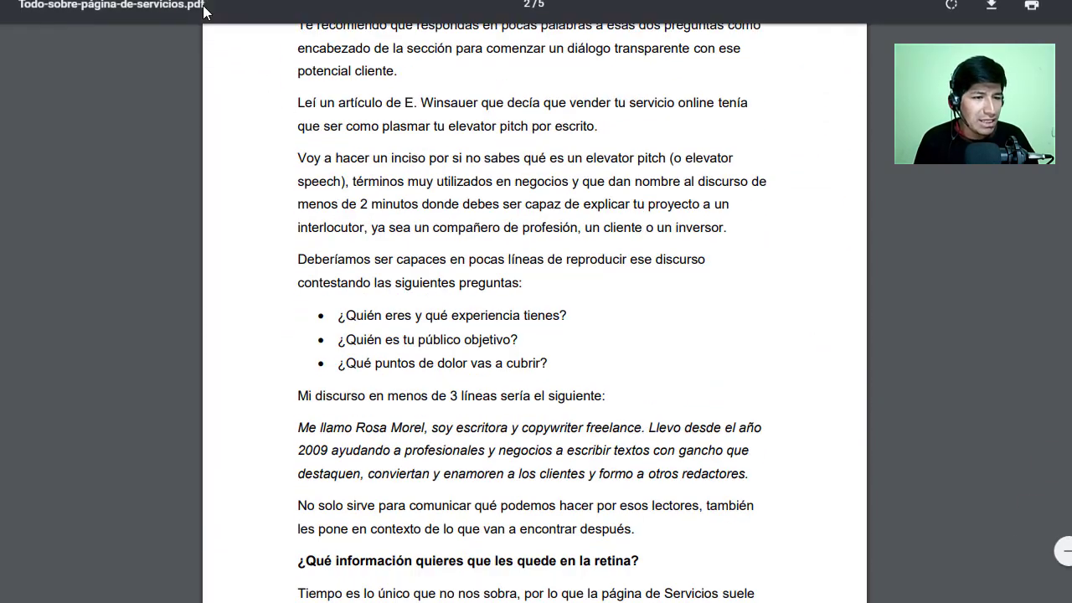
Return to the Divi builder, save the Cursos Online page and exit the visual builder
key(alt+Tab)
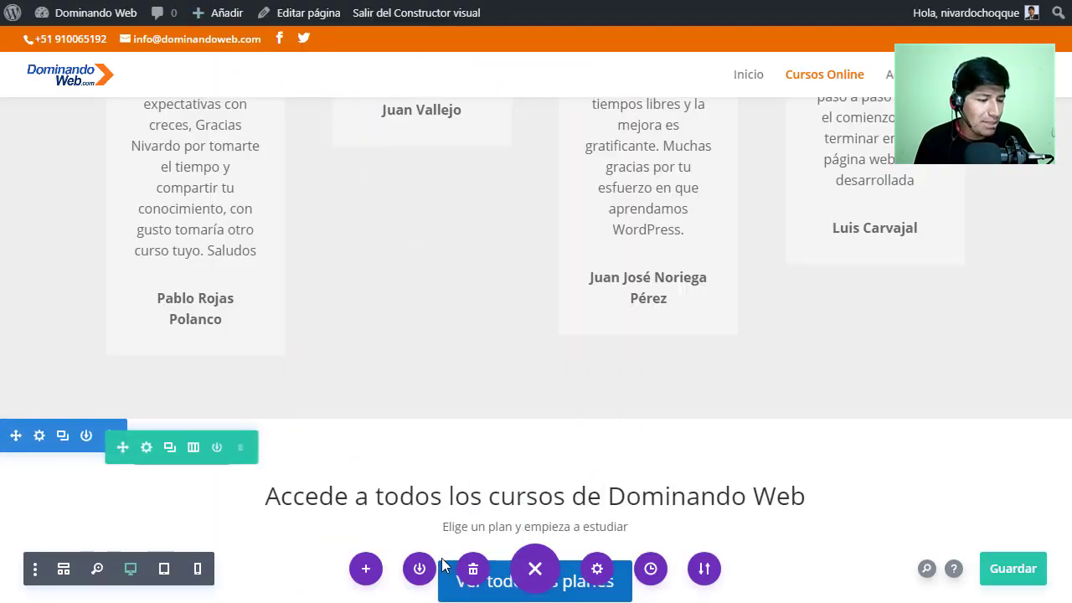
click(1030, 572)
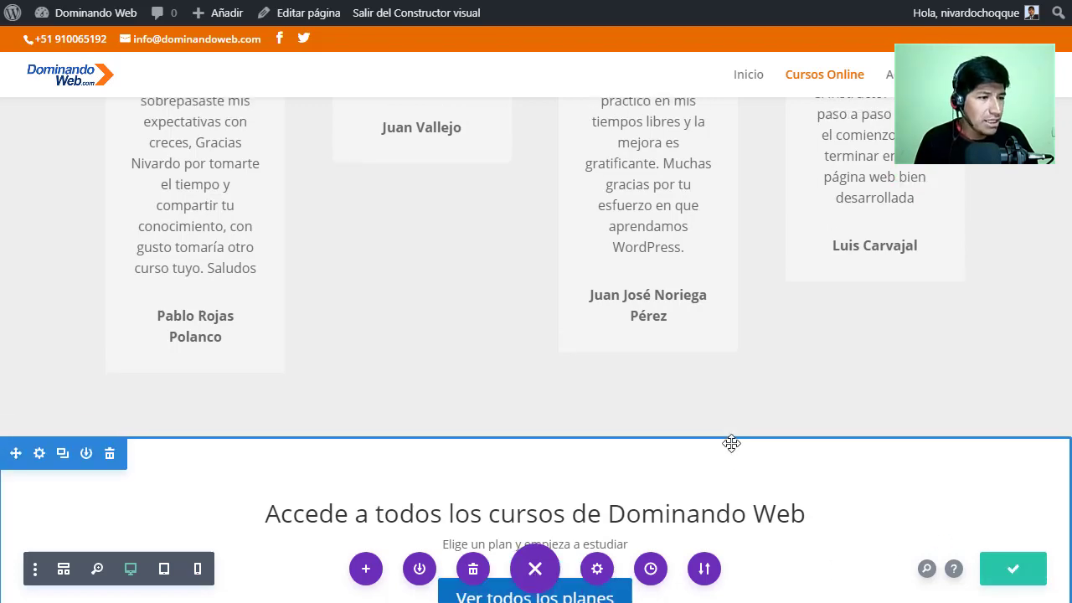
click(387, 14)
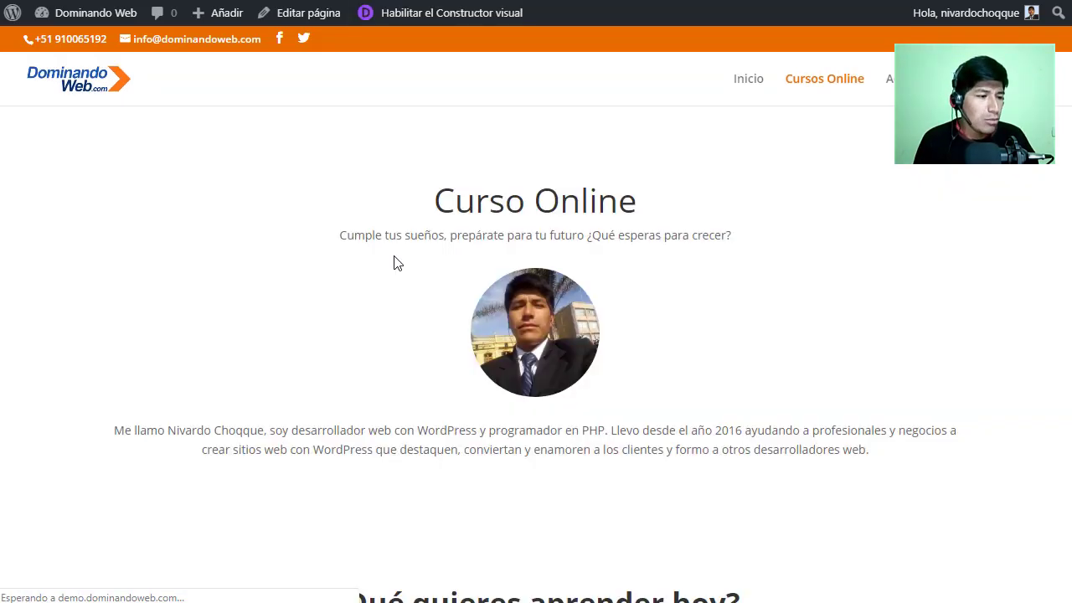
Review the published Cursos Online page from the "Curso Online" header through the courses and contact options to the "Nuestros Estudiantes" testimonials
scroll(397, 263, down, 10)
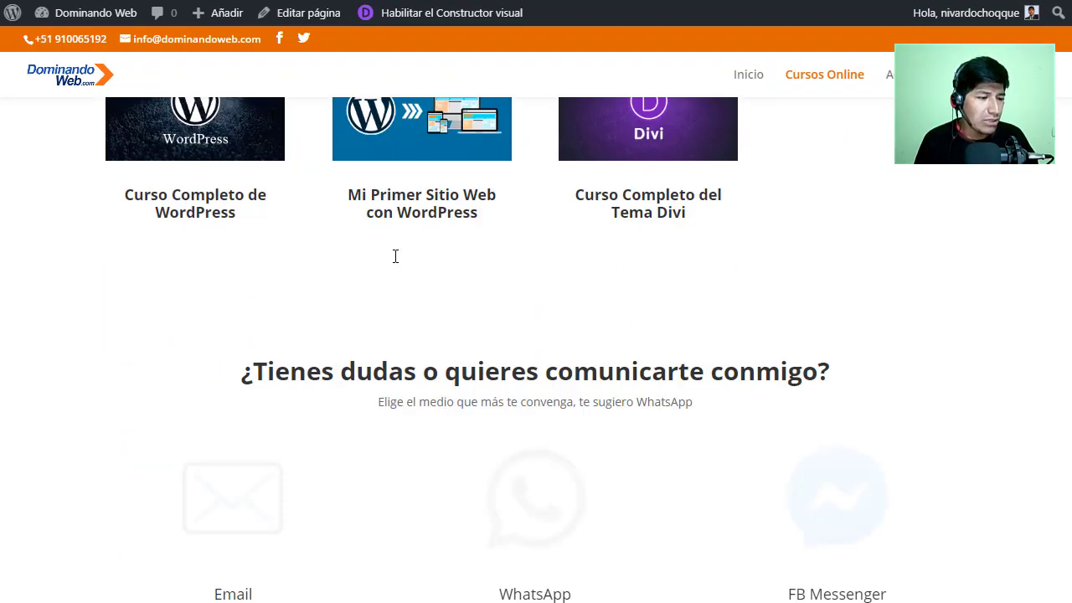
scroll(397, 263, down, 5)
scroll(393, 257, down, 8)
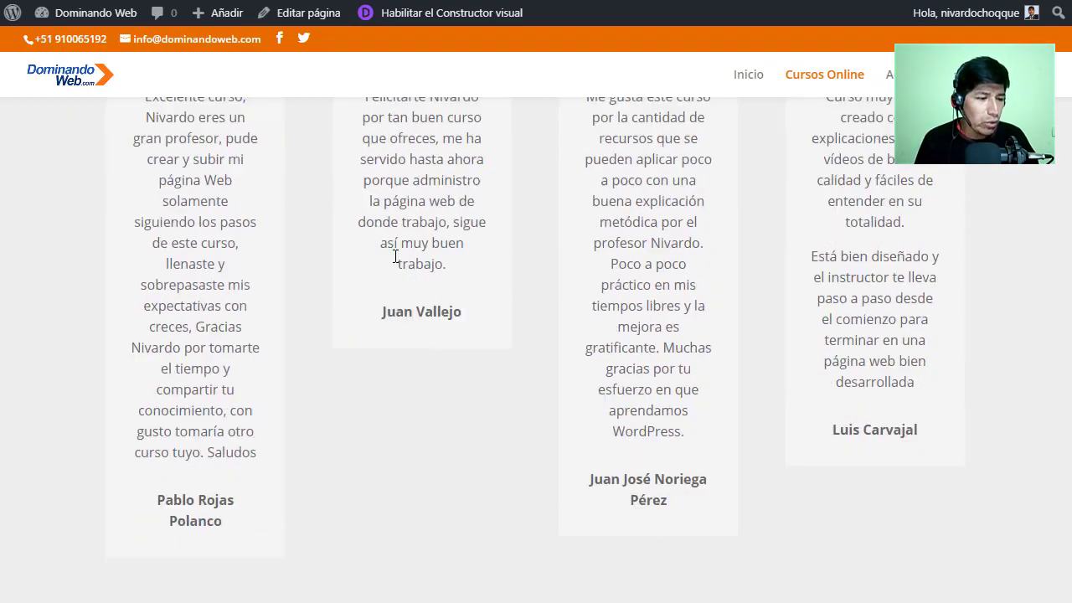
scroll(393, 258, up, 10)
scroll(397, 262, up, 12)
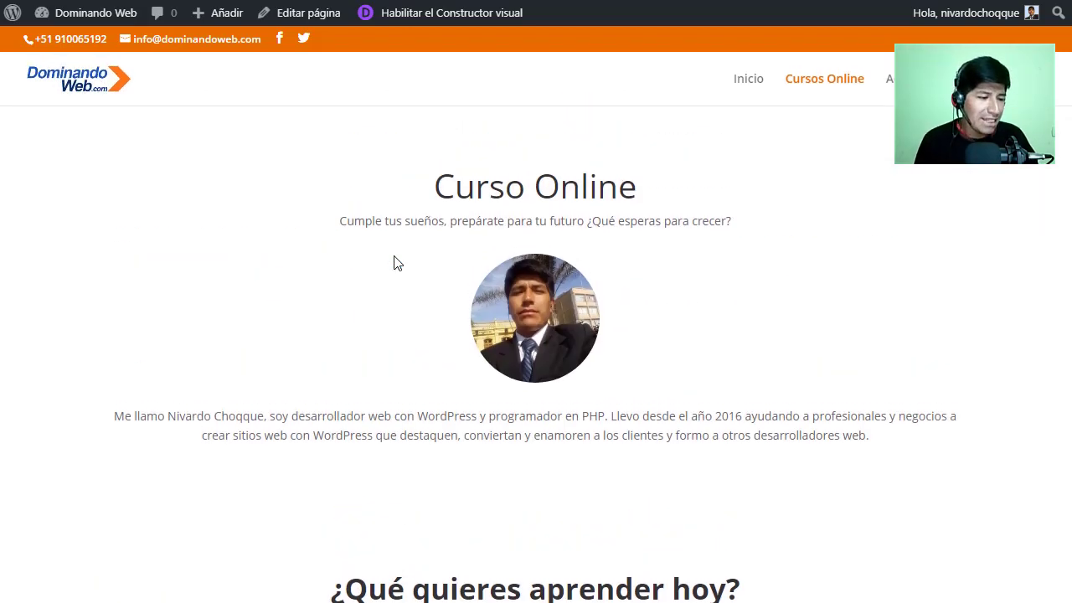
scroll(397, 262, down, 2)
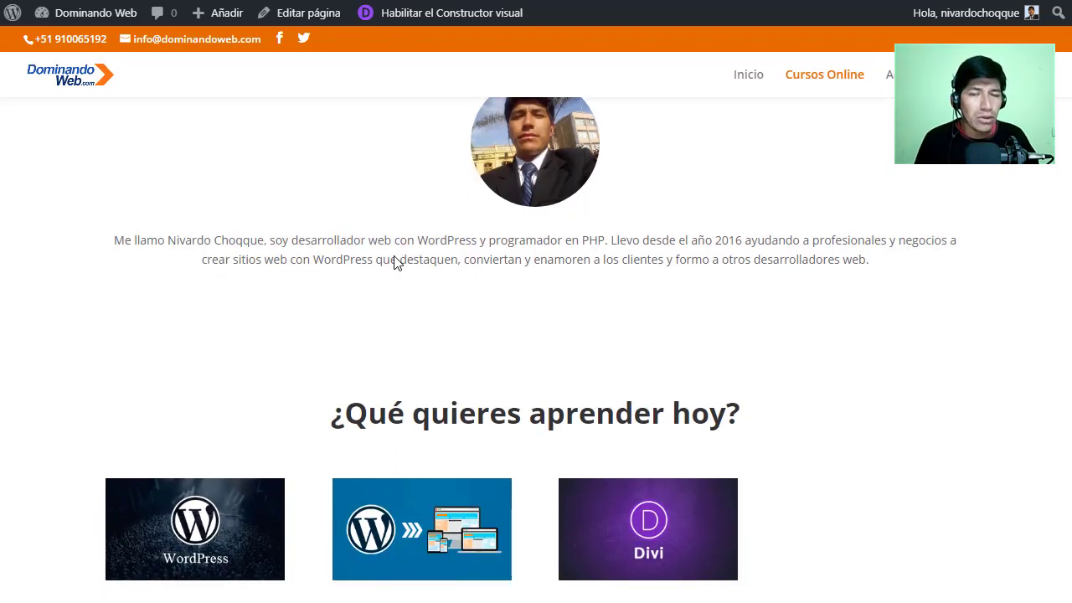
scroll(396, 262, up, 2)
scroll(397, 262, down, 7)
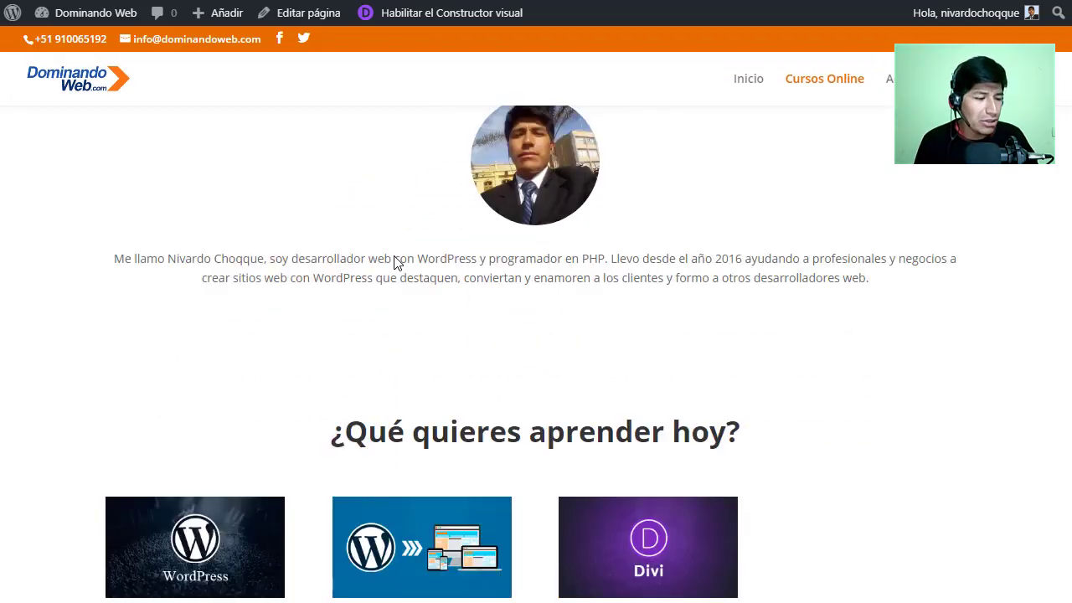
scroll(395, 256, down, 4)
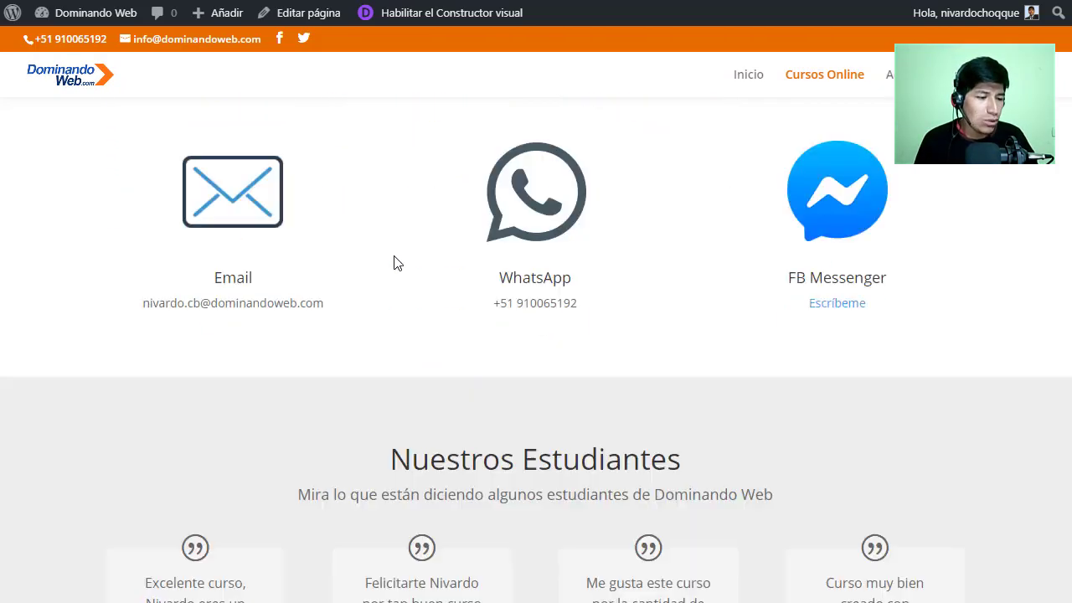
scroll(397, 262, down, 5)
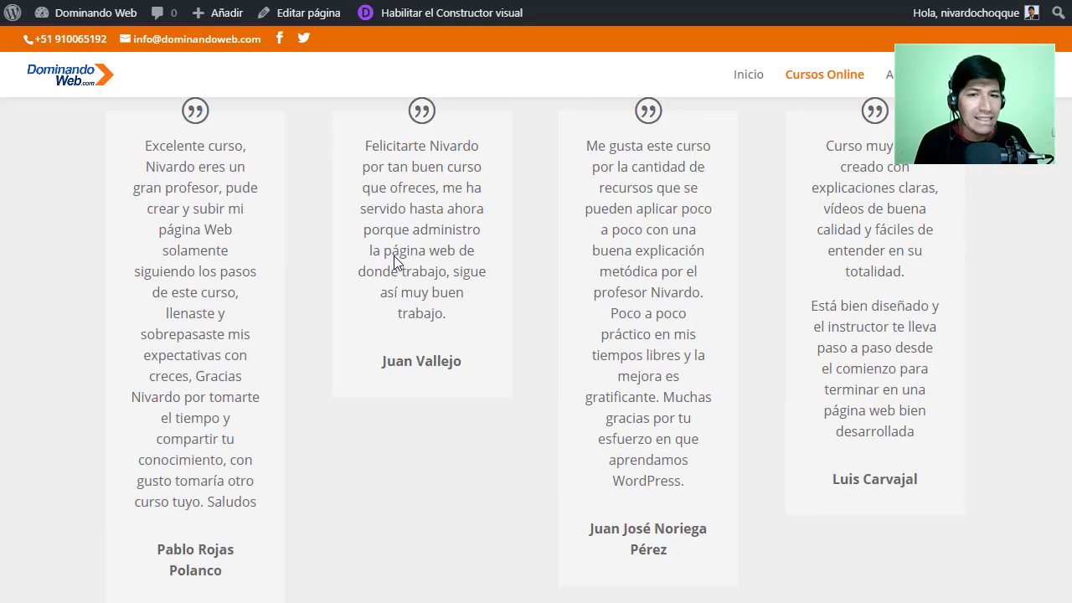
scroll(397, 262, up, 15)
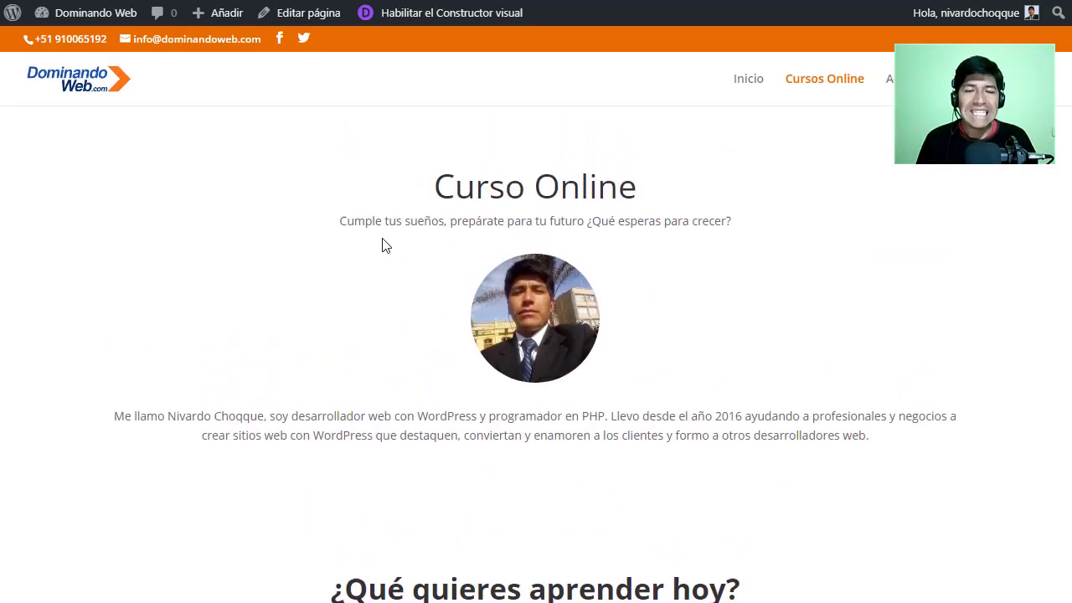